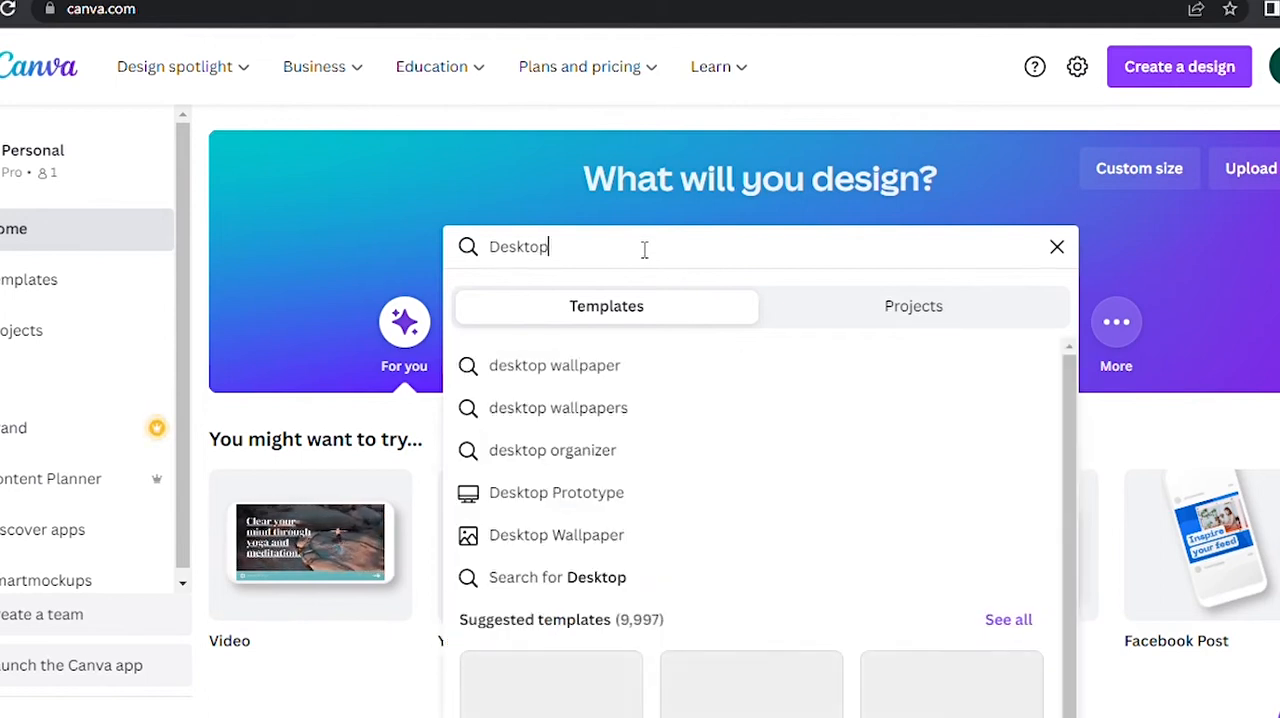
Search the templates for desktop wallpaper and look through the available designs.
left_click(648, 378)
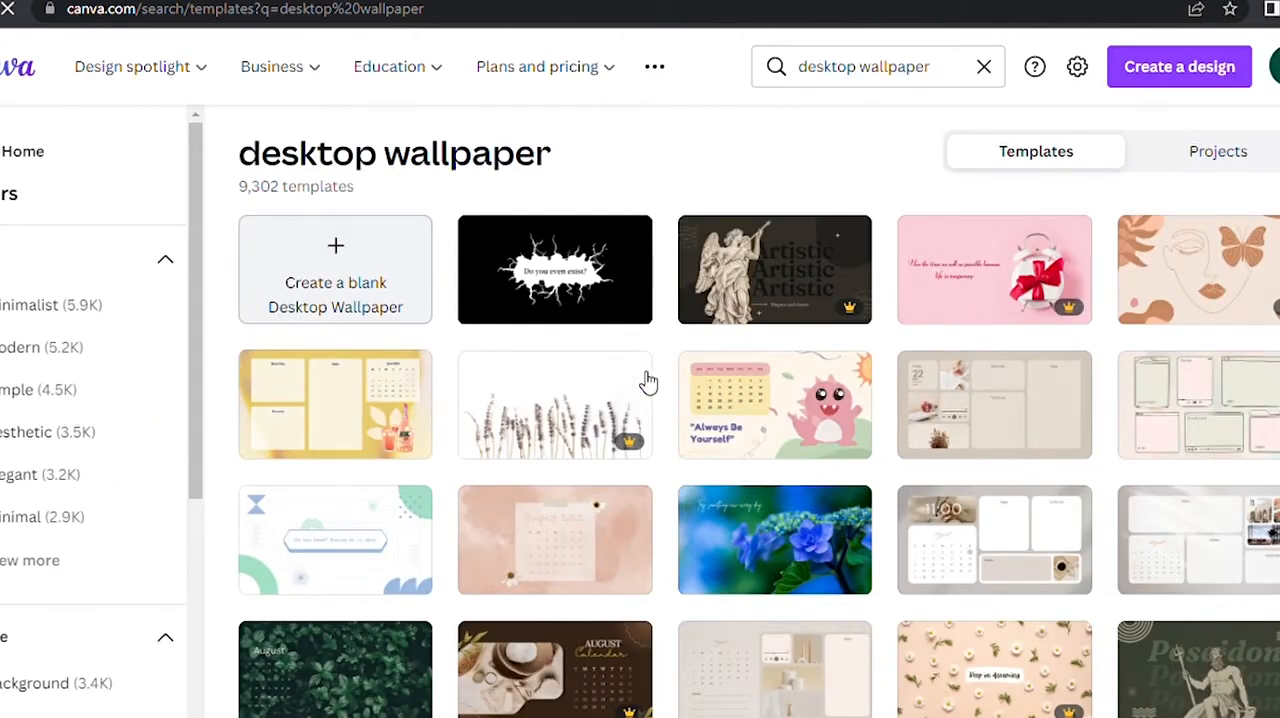
scroll(996, 566, "down", 1)
scroll(994, 566, "down", 3)
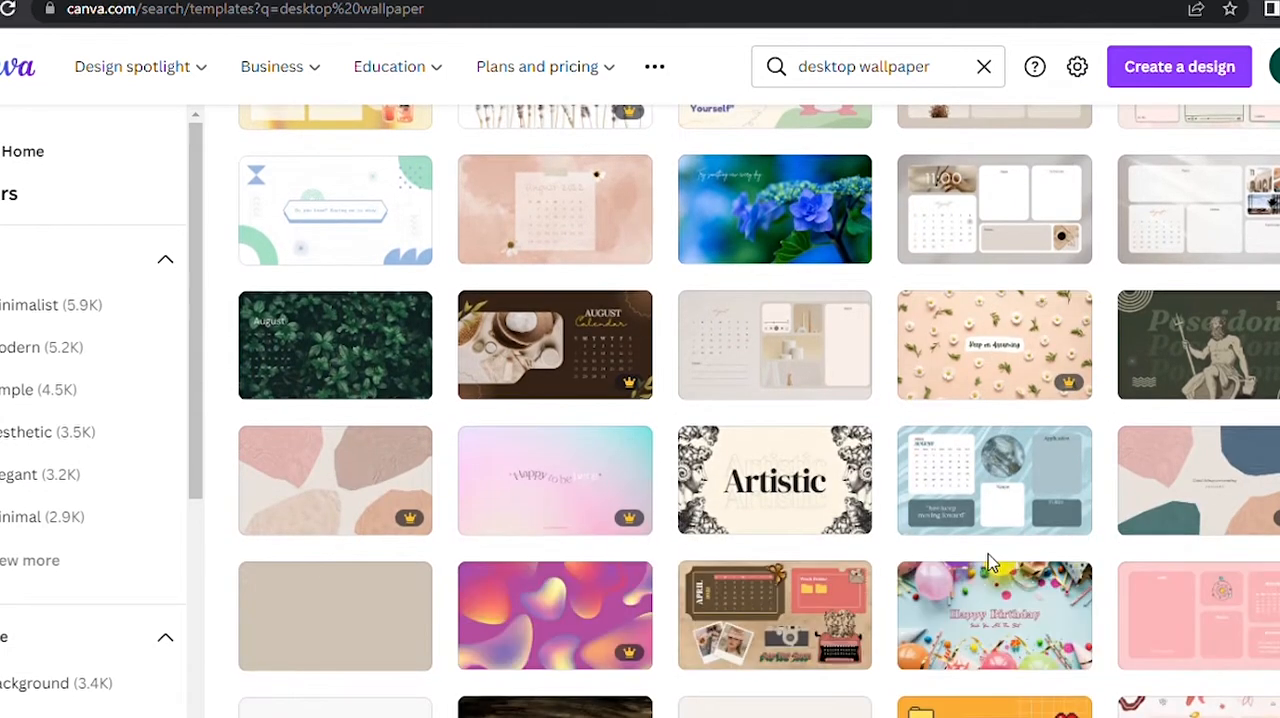
scroll(993, 566, "down", 2)
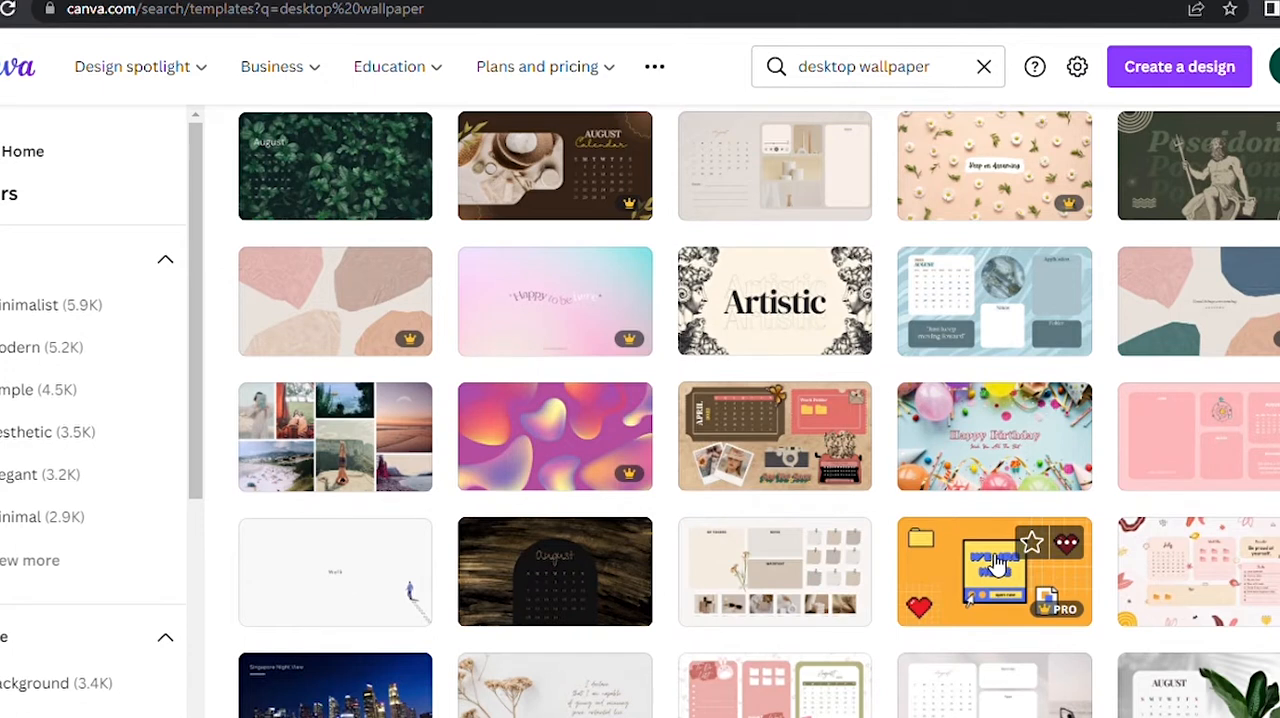
scroll(995, 566, "down", 4)
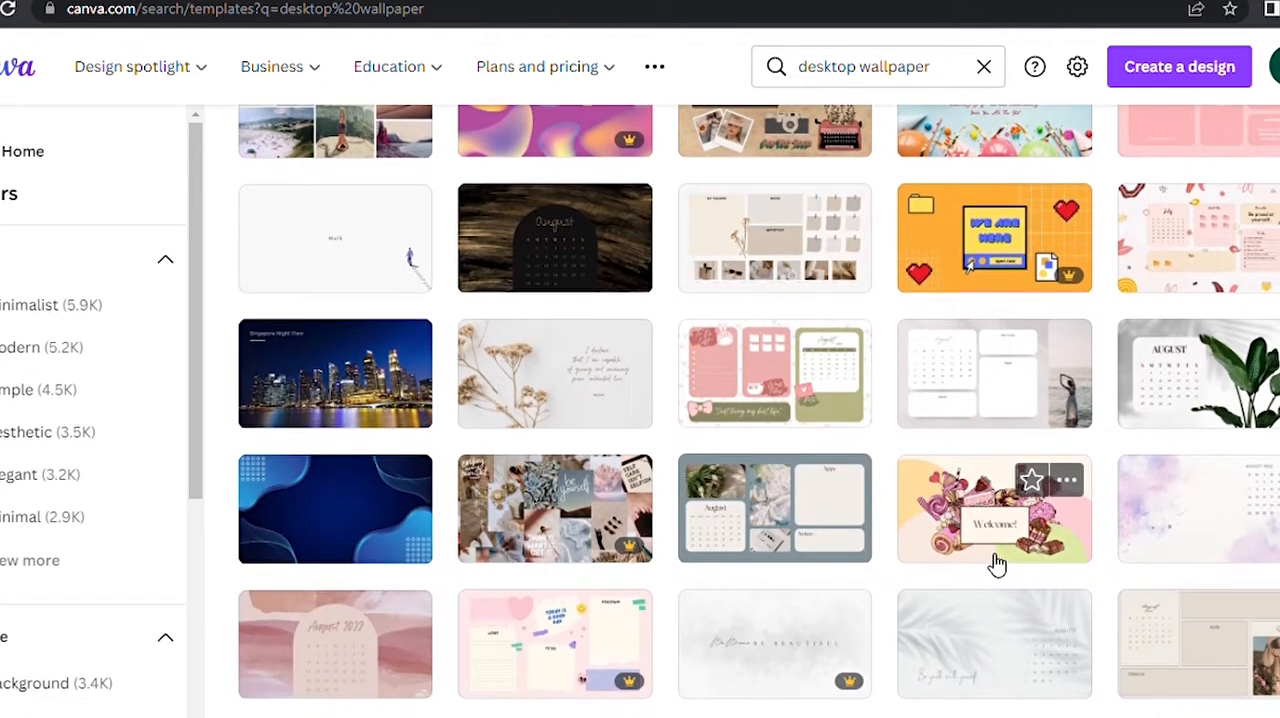
scroll(997, 566, "down", 4)
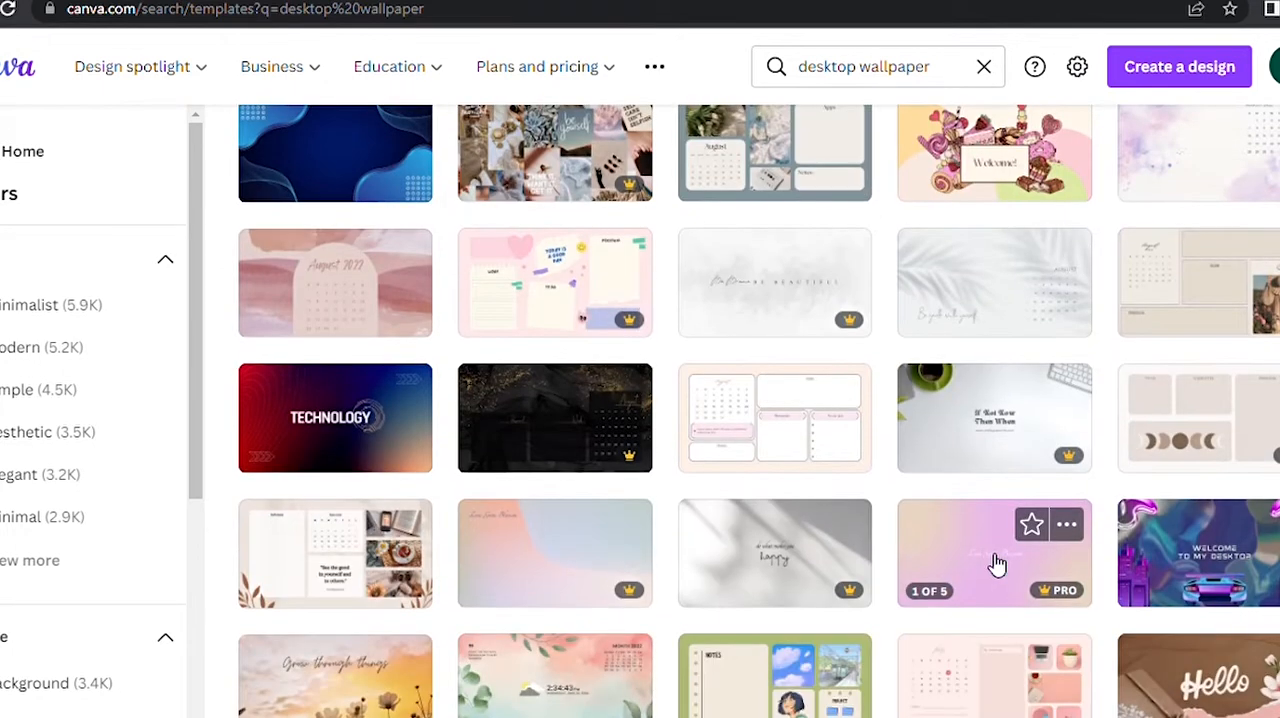
scroll(997, 566, "down", 4)
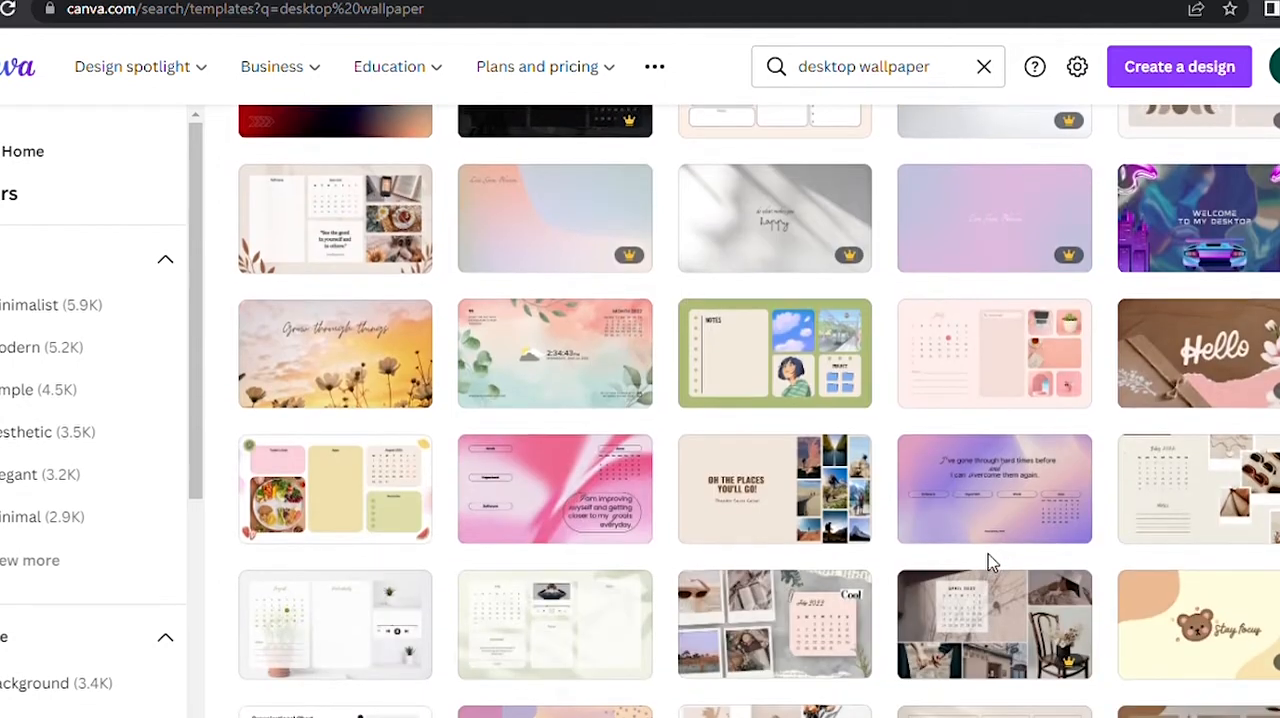
scroll(990, 563, "up", 5)
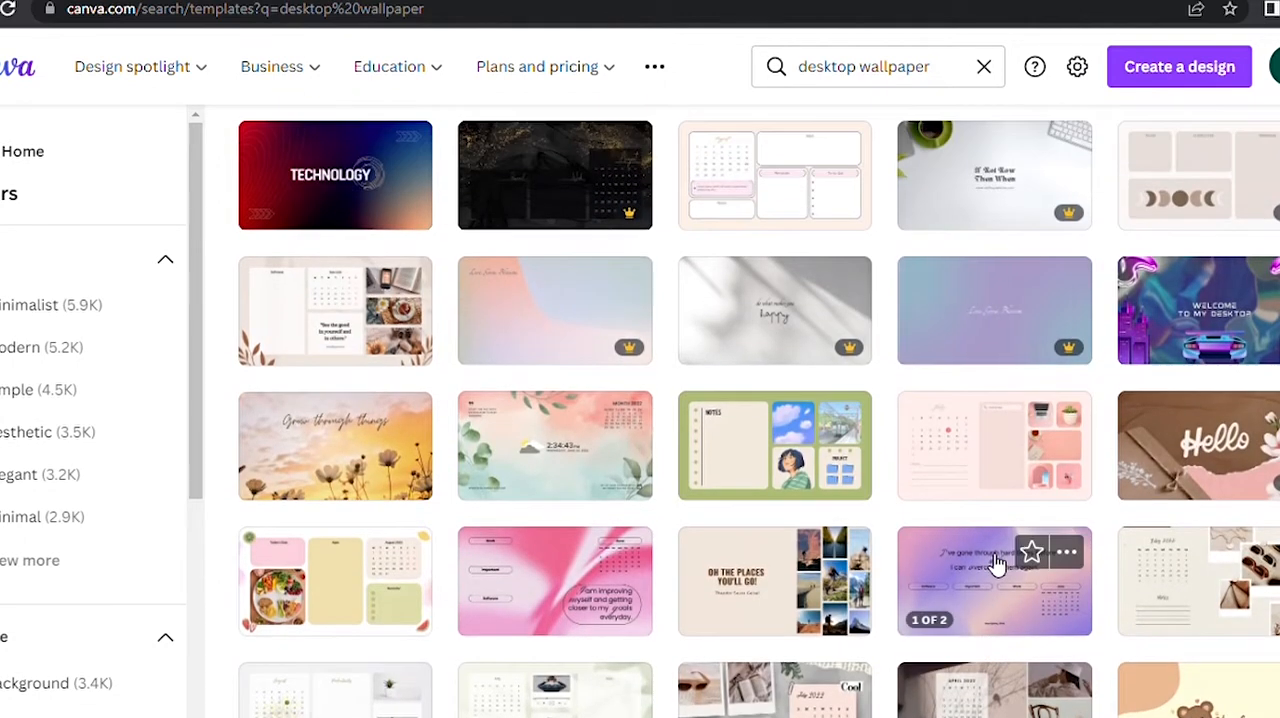
scroll(997, 566, "up", 5)
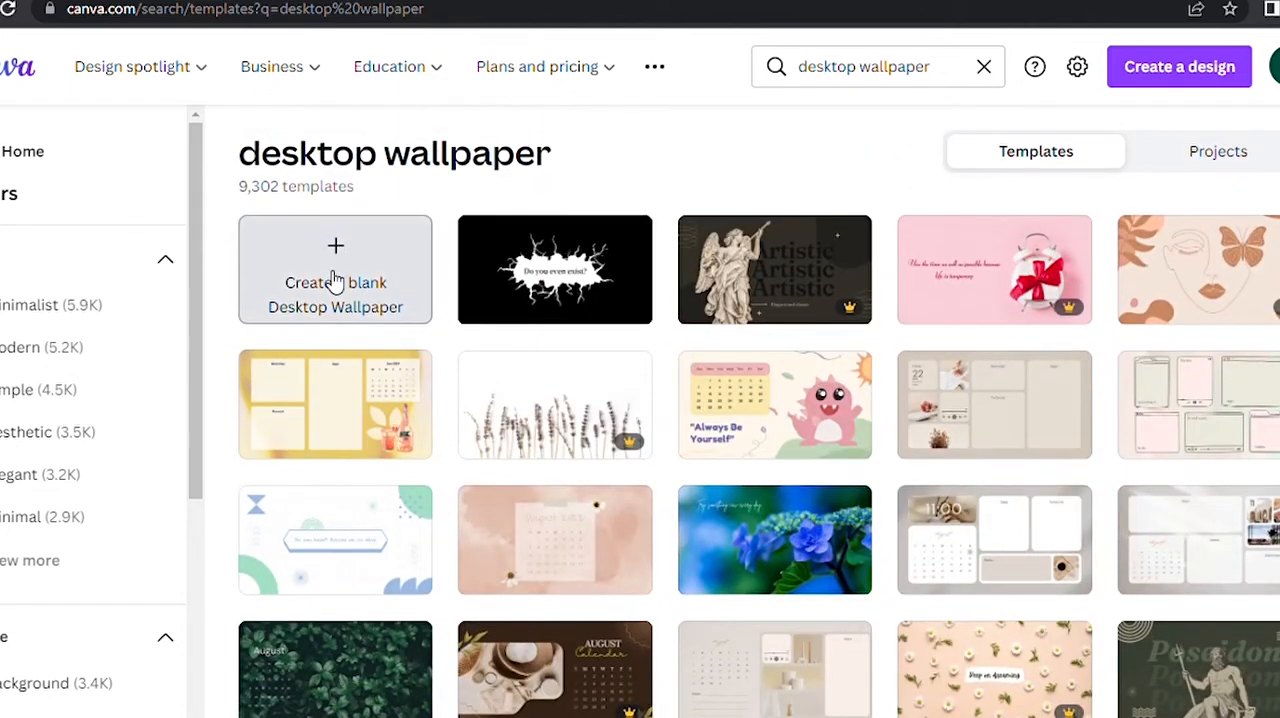
Create a blank Desktop Wallpaper showing rulers, margins and print bleed, with guides crossing at the page centre.
left_click(334, 280)
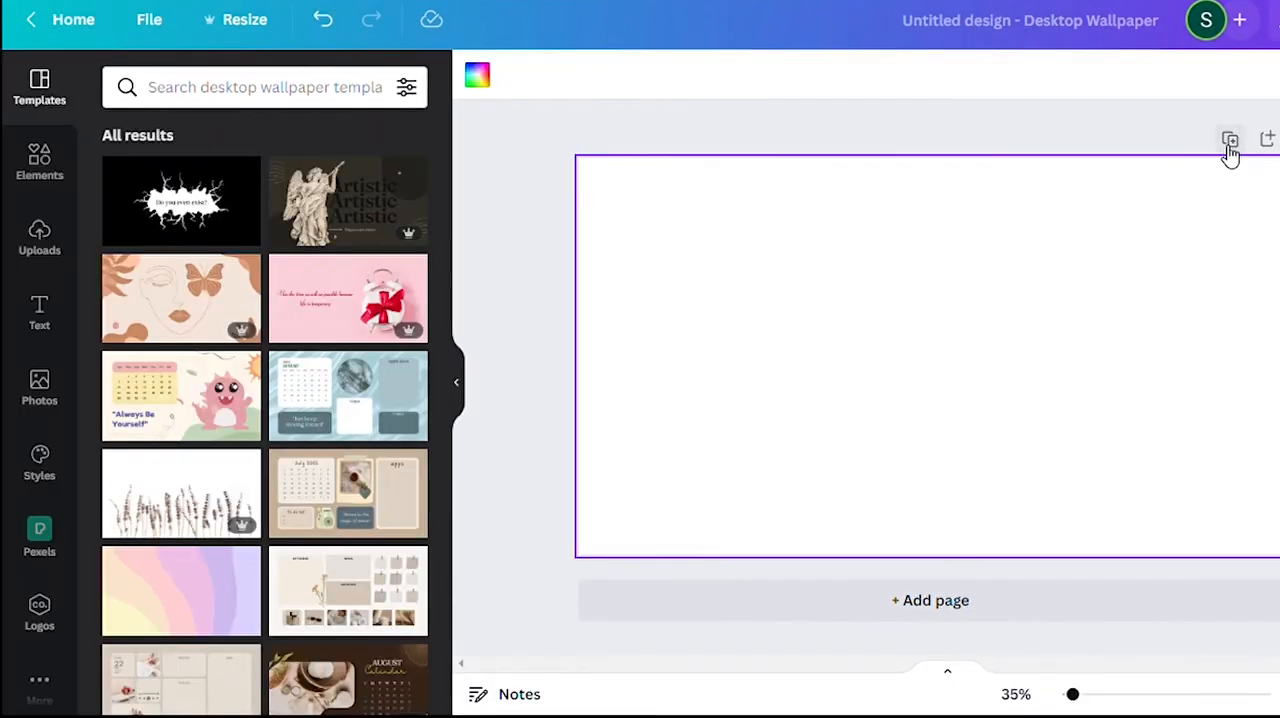
left_click(66, 58)
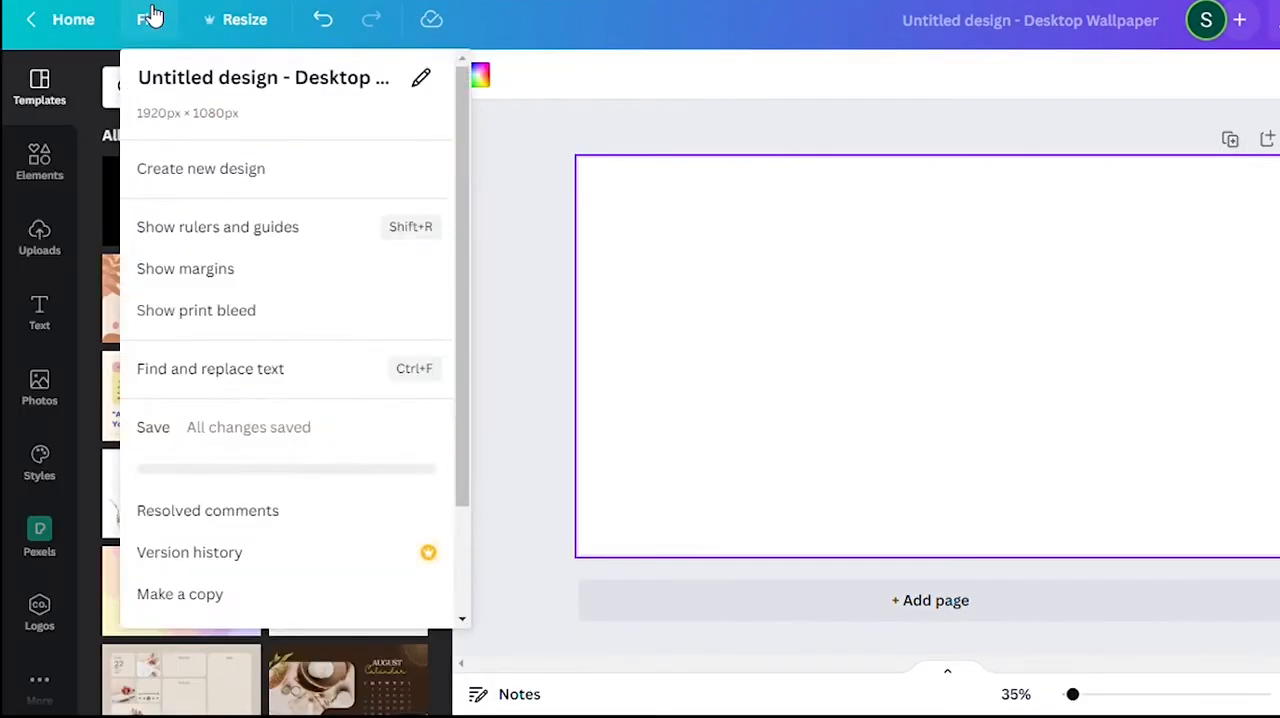
left_click(190, 226)
left_click(190, 268)
left_click(312, 312)
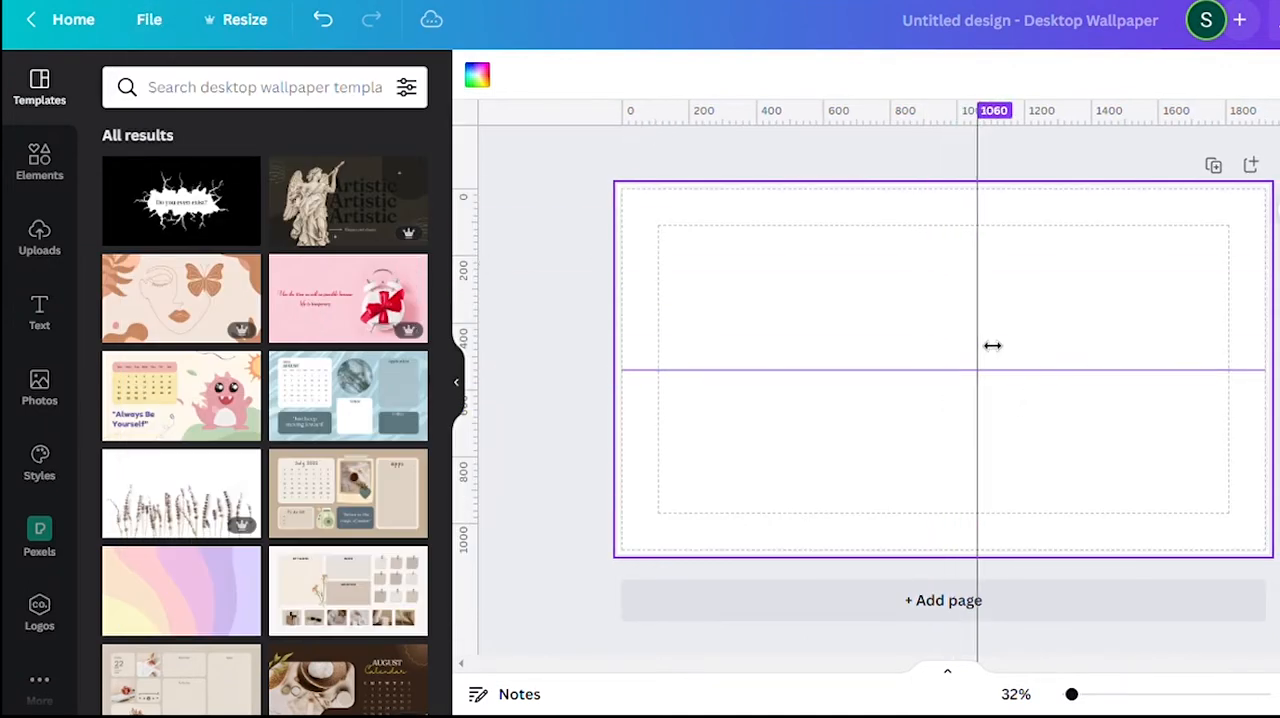
Search the elements for rectangle and add a grey rectangle to the page.
left_click(39, 160)
type("rectangle")
key("Return")
scroll(300, 606, "down", 10)
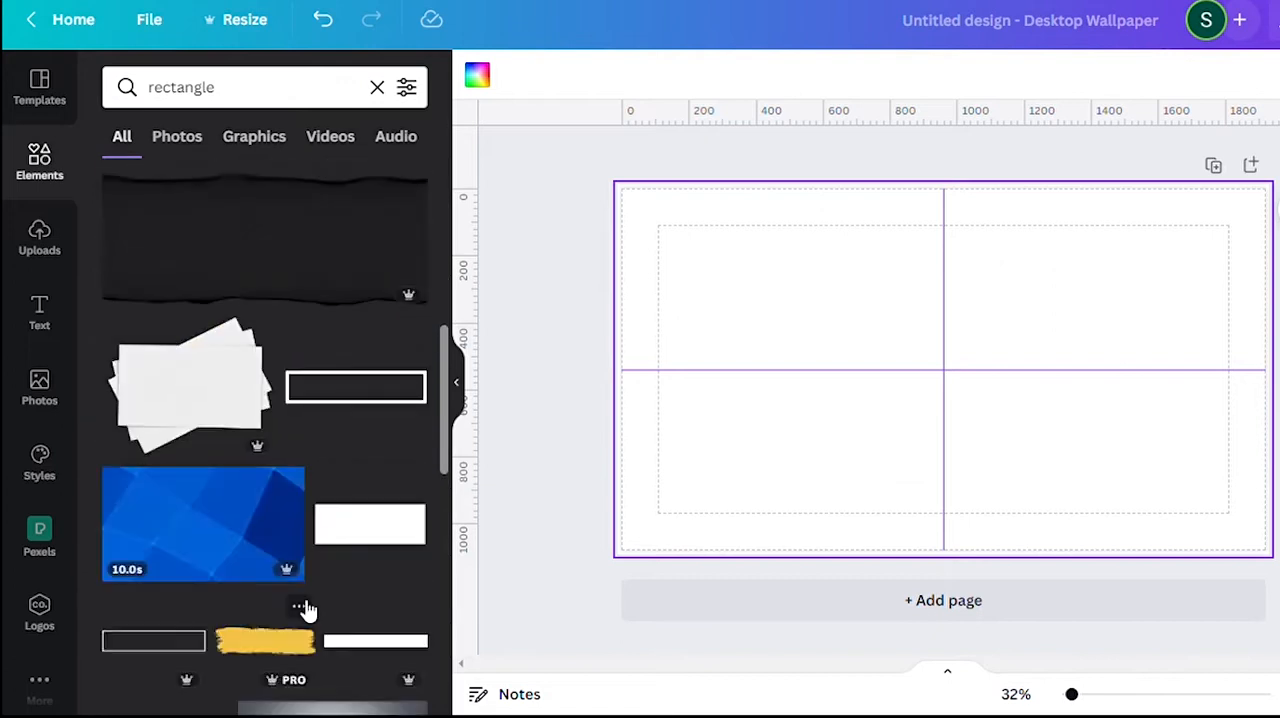
scroll(307, 611, "up", 10)
left_click(195, 270)
left_click_drag(849, 377, 657, 377)
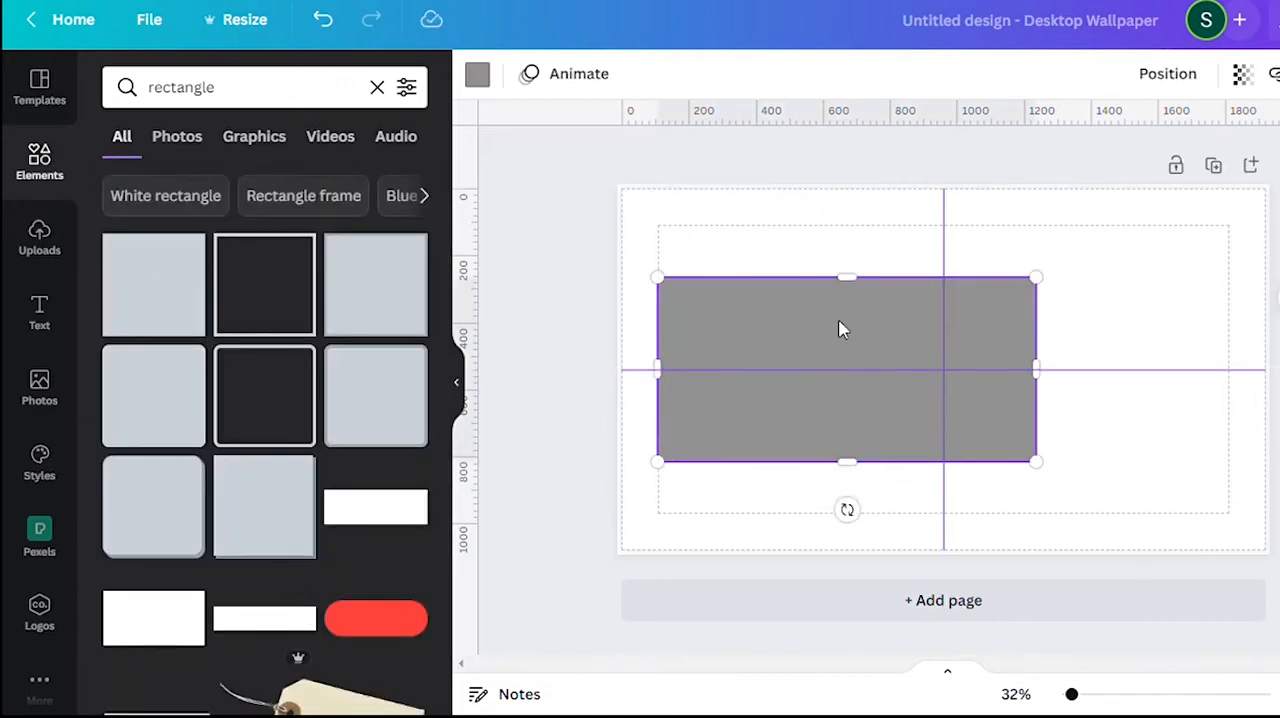
Fit a rounded grey rectangle into the upper-left quarter of the page and place copies in the other three quarters.
left_click_drag(809, 309, 772, 223)
left_click(782, 367)
left_click(783, 304)
left_click_drag(785, 309, 1137, 443)
left_click(812, 300)
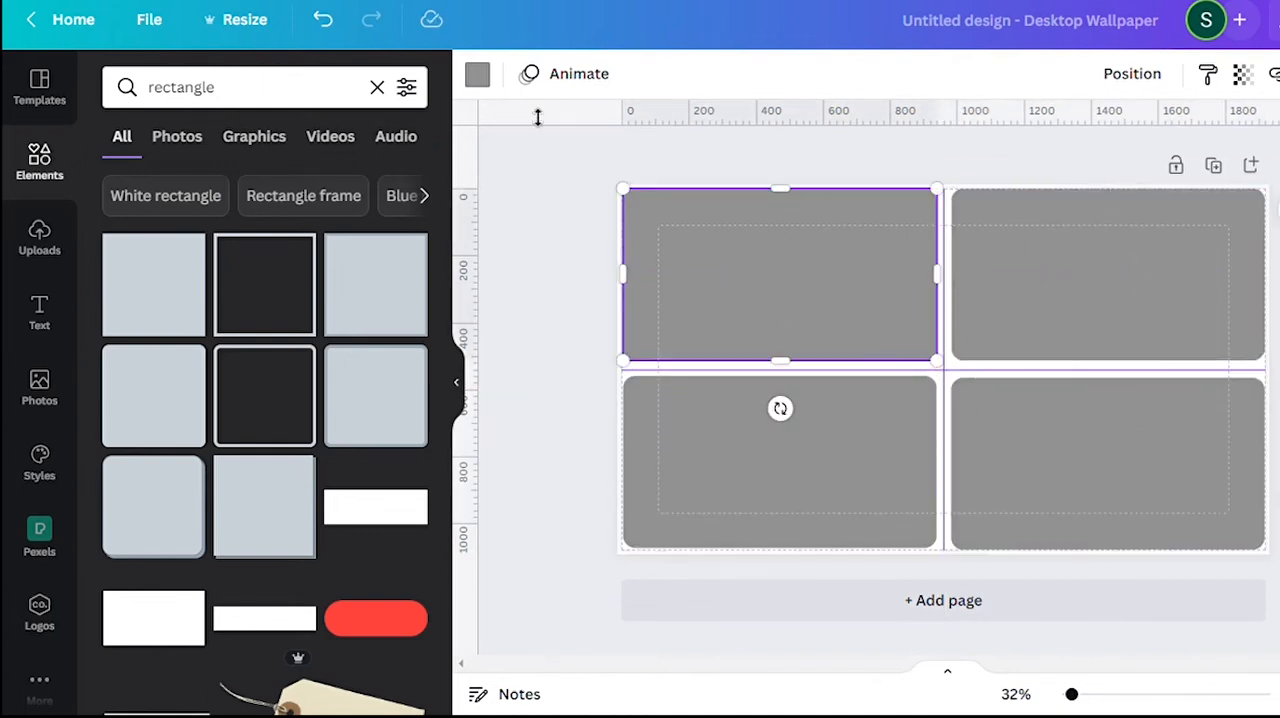
Search the elements for golden flower for desktop and shorten the search to golden flower.
left_click(48, 165)
left_click(249, 87)
type("golden flower for de")
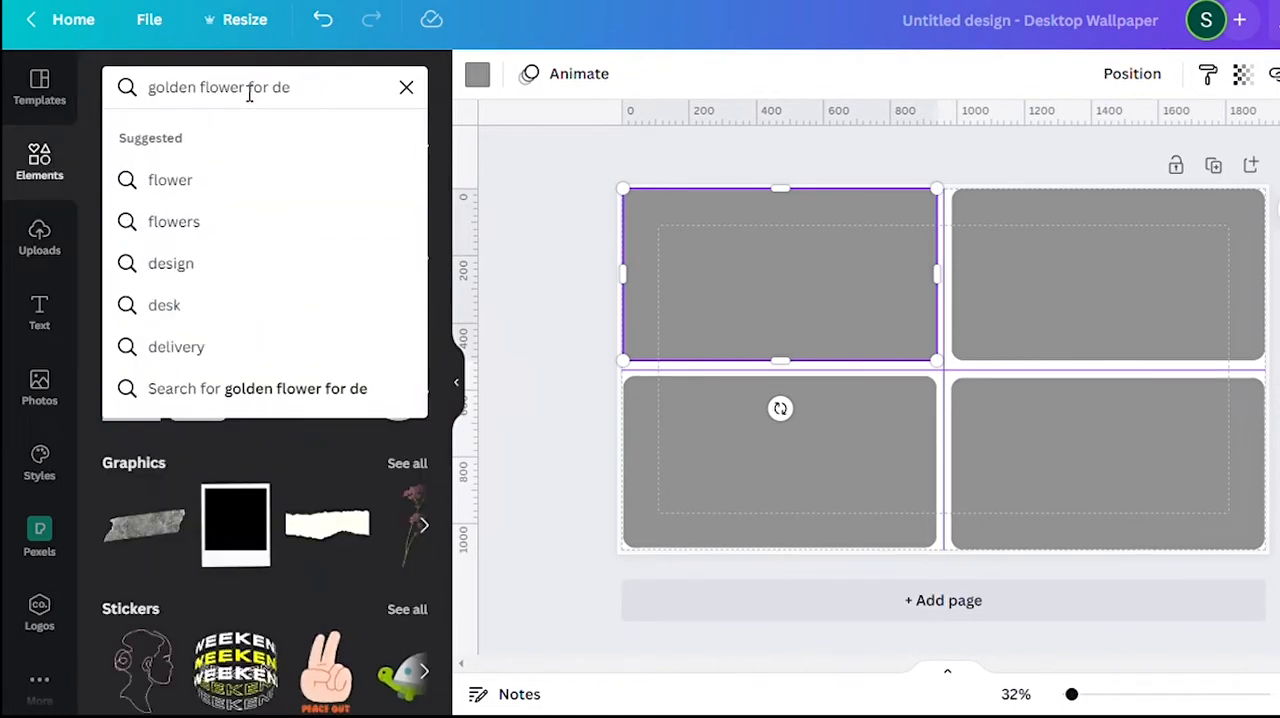
type("sktop")
key("Return")
scroll(163, 491, "down", 10)
left_click_drag(244, 87, 492, 76)
key("BackSpace")
key("Return")
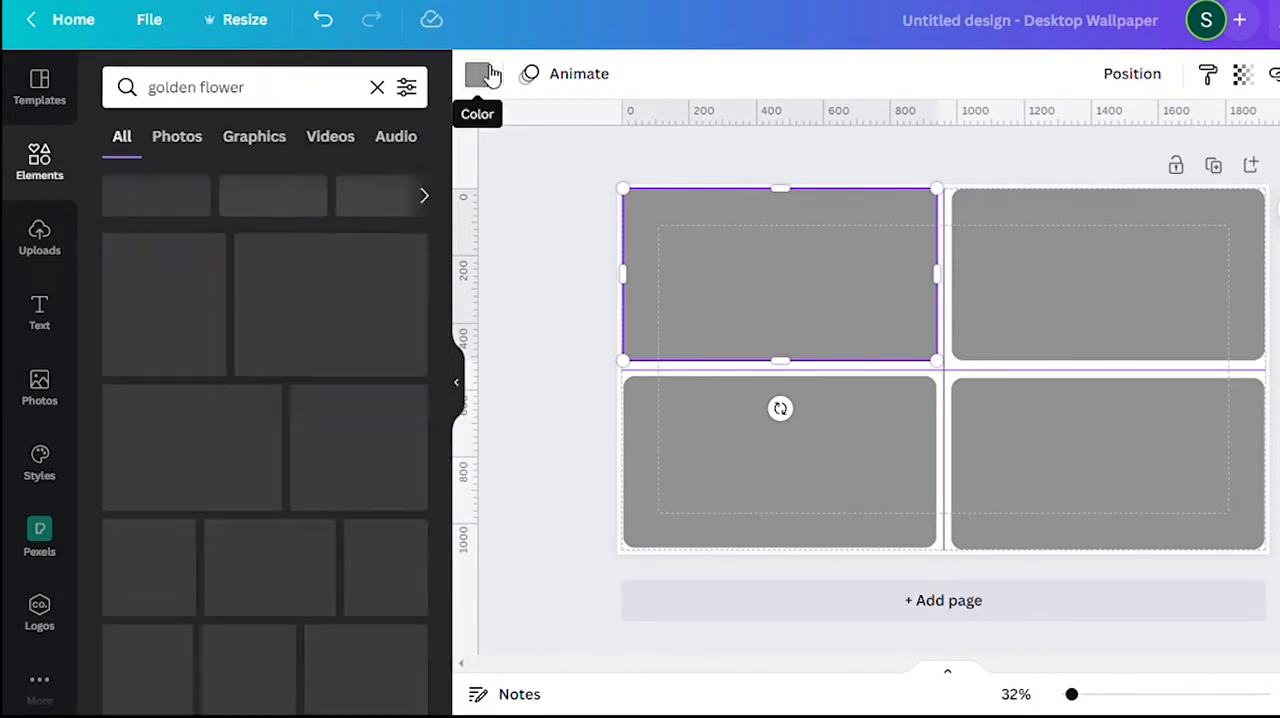
Add an orange marigold image, scale it down and centre it where the two guides cross.
left_click(271, 348)
key("Delete")
left_click(377, 338)
scroll(343, 537, "down", 5)
left_click_drag(801, 514, 952, 360)
left_click_drag(1047, 310, 977, 387)
scroll(301, 500, "down", 10)
left_click(145, 434)
left_click_drag(971, 342, 714, 434)
key("Delete")
Place a golden flower cluster in the page's upper-right corner and a rotated copy in the lower-left corner.
scroll(337, 351, "down", 10)
left_click(262, 338)
left_click_drag(800, 434, 1247, 293)
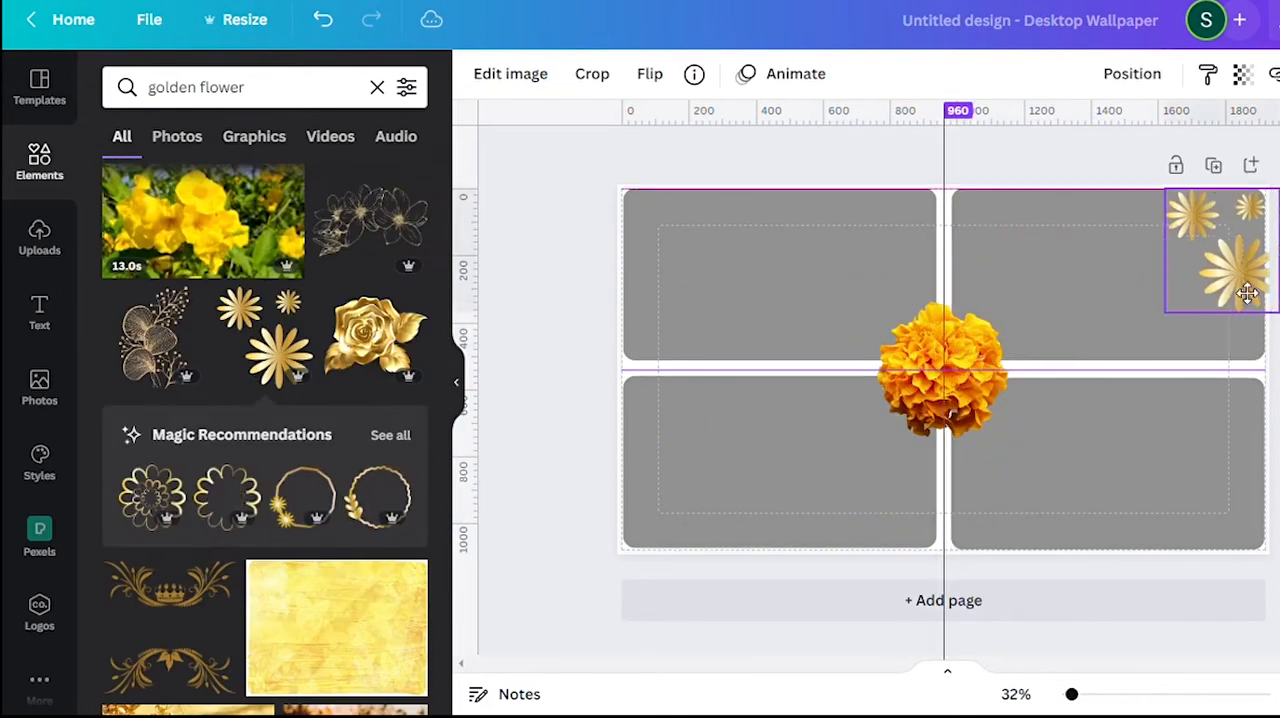
key("ctrl+d")
left_click_drag(1244, 243, 698, 484)
left_click_drag(681, 581, 677, 391)
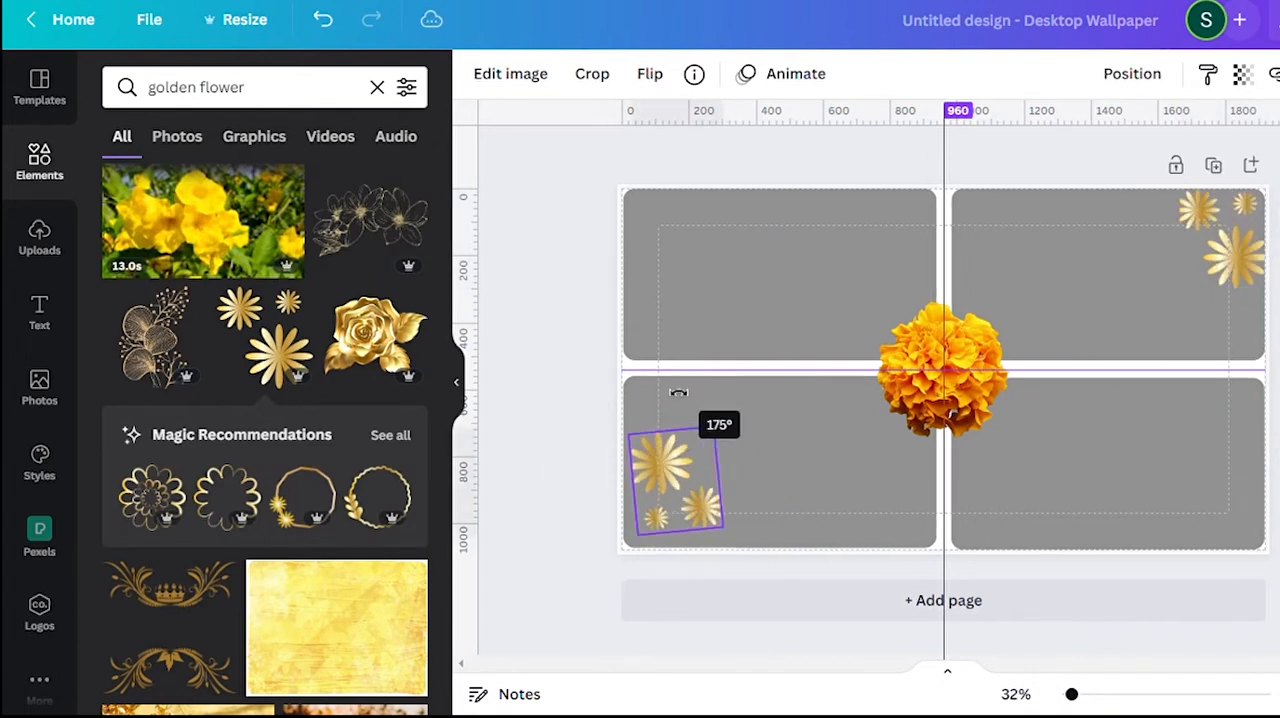
Recolor the four rectangles pale yellow and remove the golden flower clusters from the corners.
left_click(780, 275)
left_click(426, 89)
left_click(291, 518)
left_click(1100, 463)
left_click(666, 497)
Add a translucent yellow flower in the page's lower-right corner and a copy of it in the upper-left corner.
left_click(172, 559)
left_click_drag(907, 397, 1194, 537)
key("ctrl+d")
left_click_drag(1194, 537, 621, 249)
left_click(1217, 91)
left_click(1194, 537)
left_click(907, 397)
Add glowing Sparkle-style text reading "Exe Apps", scale it down and move it into the upper-left rectangle.
left_click(117, 502)
type("Exe Apps")
left_click_drag(738, 480, 903, 386)
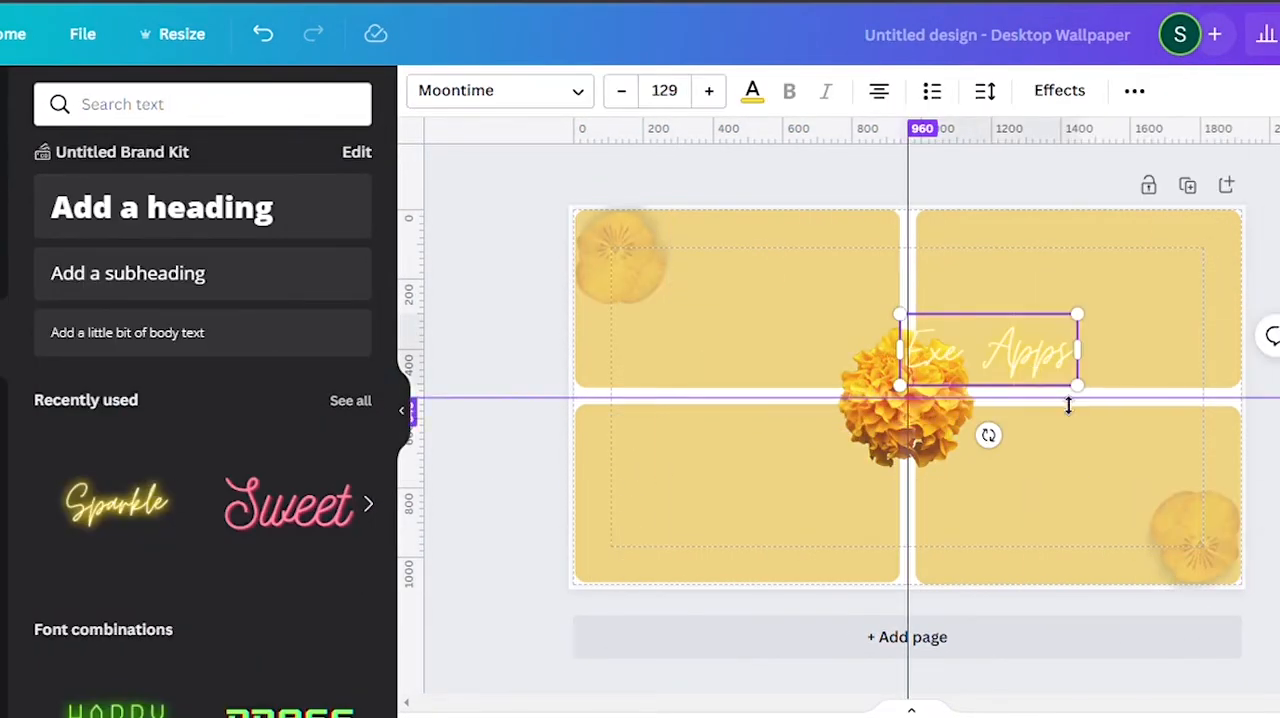
left_click_drag(990, 350, 730, 245)
Add "Editing Apps" and "Temporary Files" texts, and place the Text files and Projects labels along the top of the upper rectangles.
left_click(117, 502)
type("Editing AppsTemporary Files")
left_click(126, 525)
left_click_drag(908, 400, 1077, 234)
left_click_drag(819, 281, 759, 256)
left_click_drag(732, 305, 760, 309)
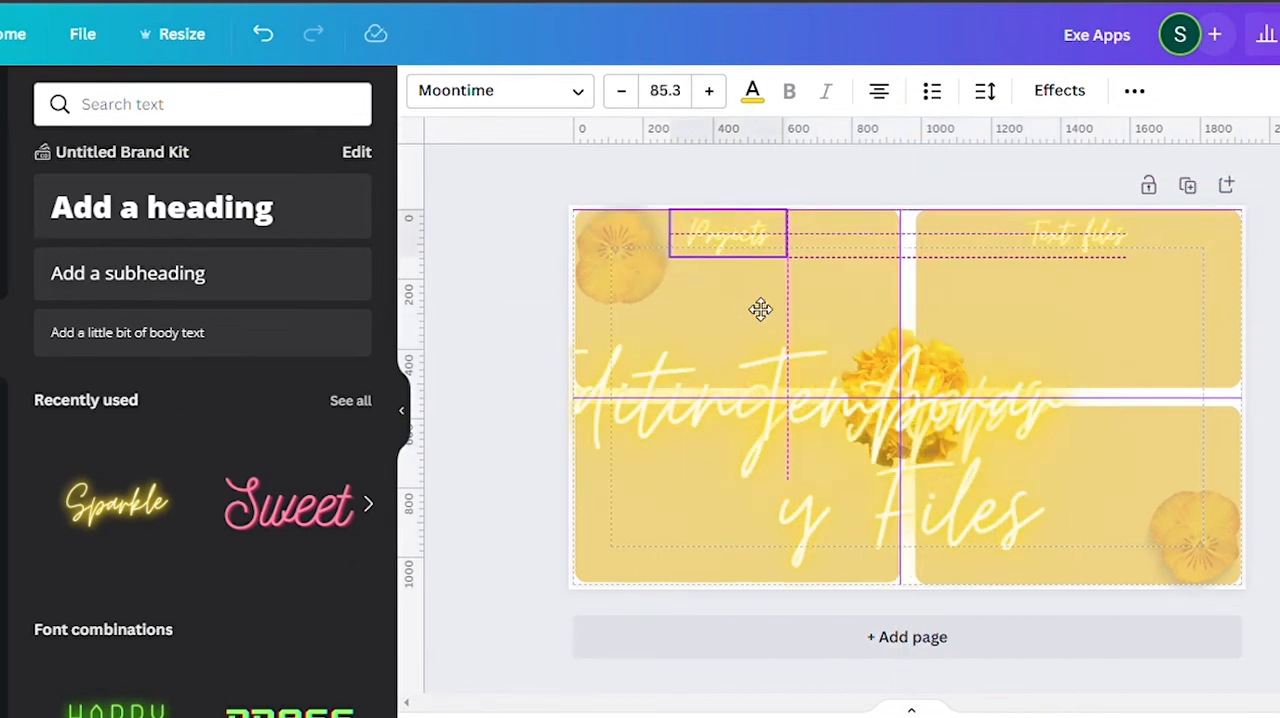
Fit the Temporary Files and Editing Apps labels into the lower rectangles and set the Projects label's font size to 80.
left_click_drag(930, 510, 1103, 431)
double_click(1083, 432)
left_click_drag(815, 400, 727, 437)
left_click(664, 91)
type("80")
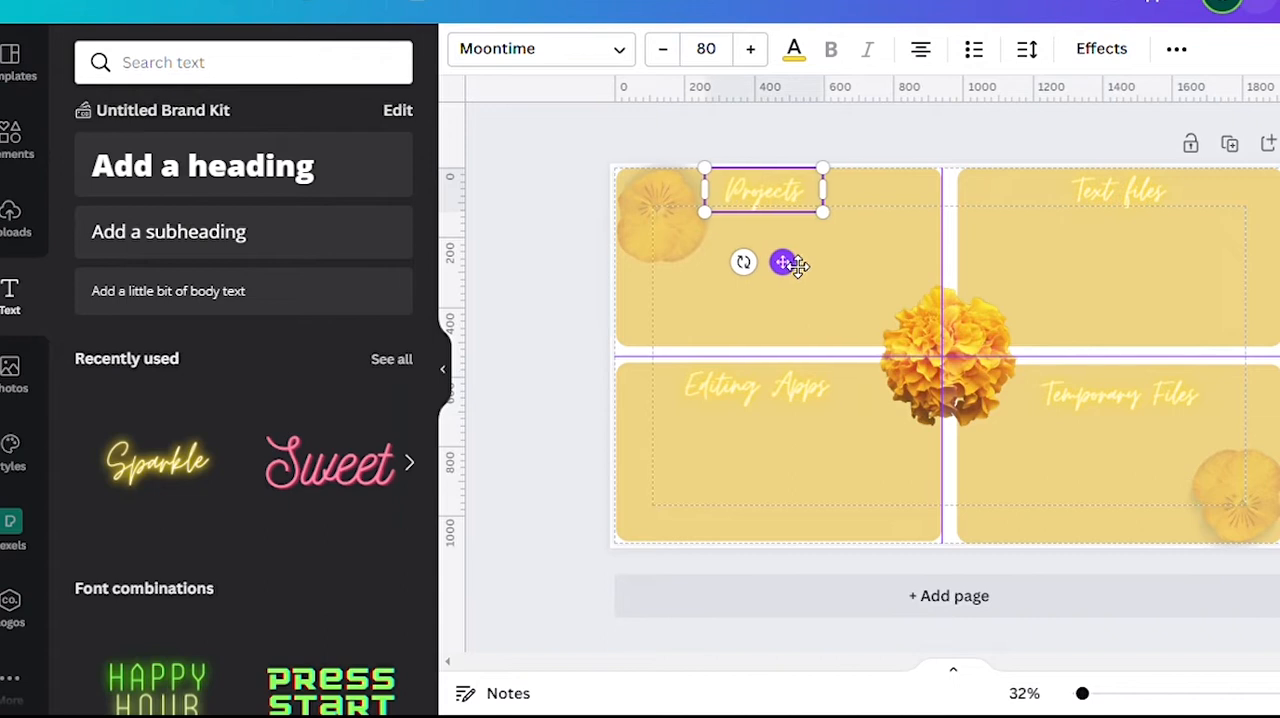
Try several photo colors for the page background and settle on the marigold's amber shade.
left_click(948, 245)
left_click(464, 48)
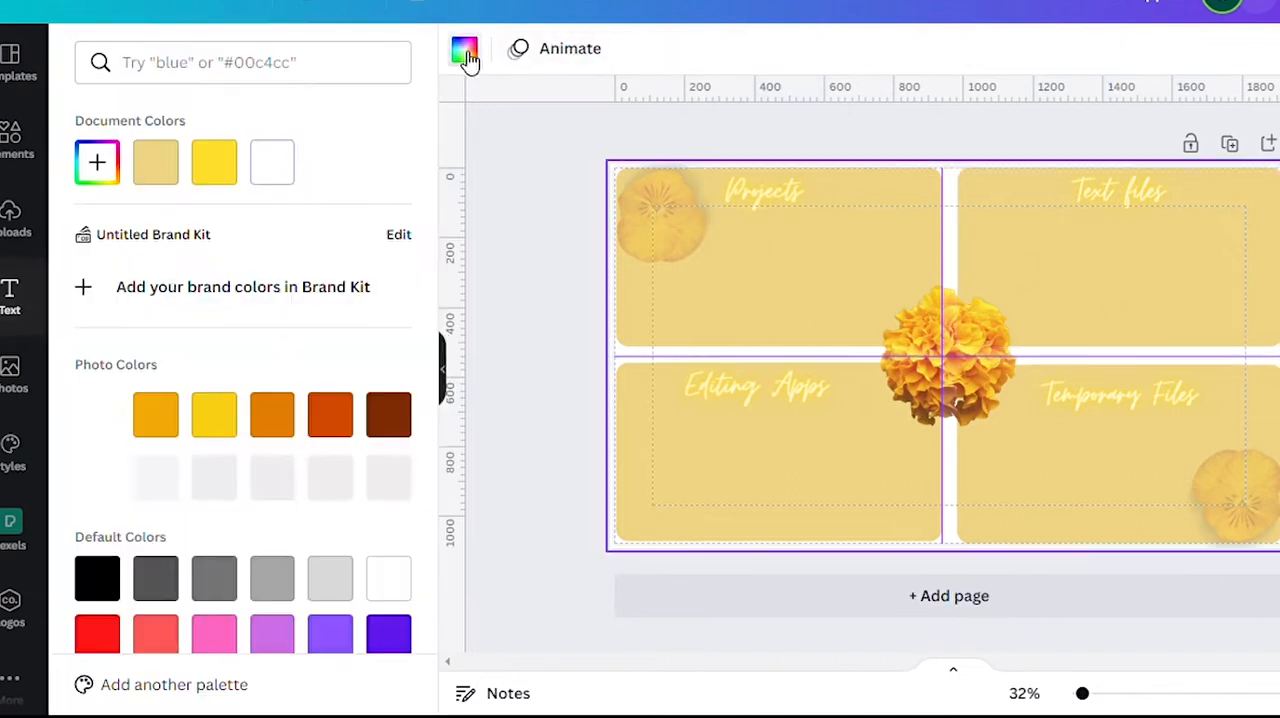
left_click(170, 428)
left_click(338, 485)
left_click(283, 475)
left_click(388, 414)
left_click(155, 478)
left_click(157, 420)
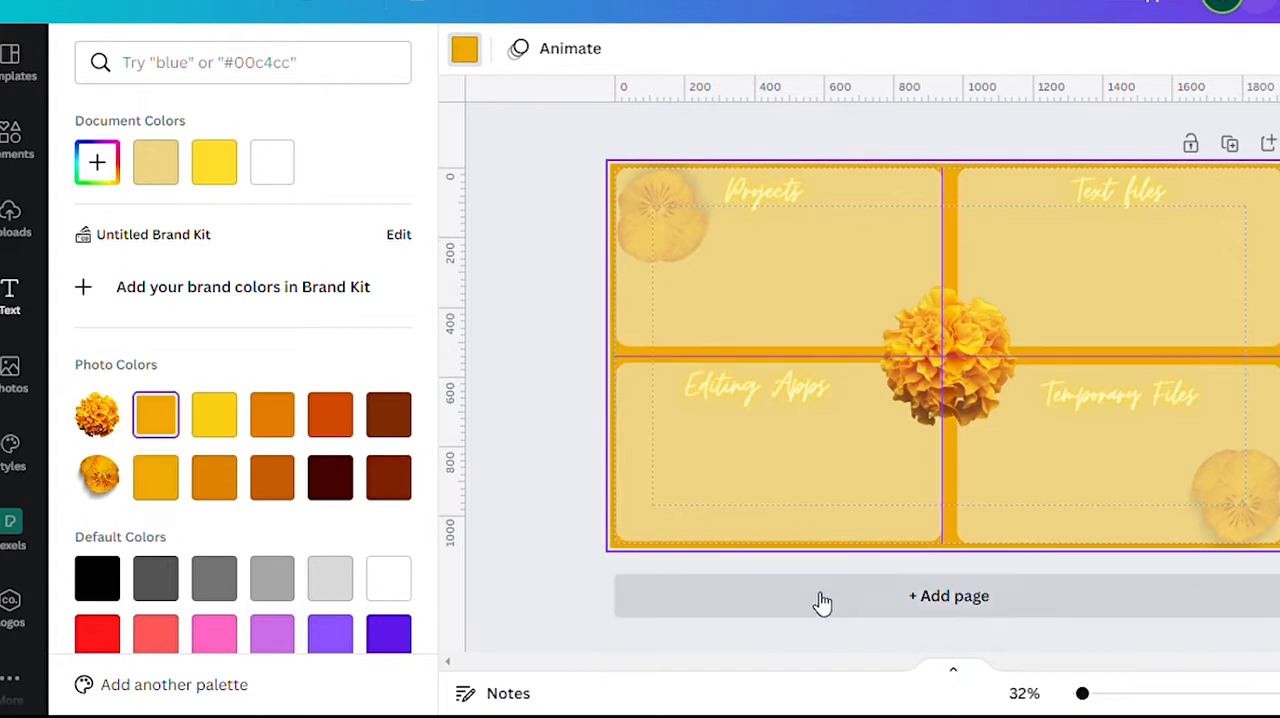
Add a second page and check the transparency setting of the central marigold on page 1.
left_click(802, 594)
left_click(948, 330)
left_click(1258, 48)
left_click(1258, 48)
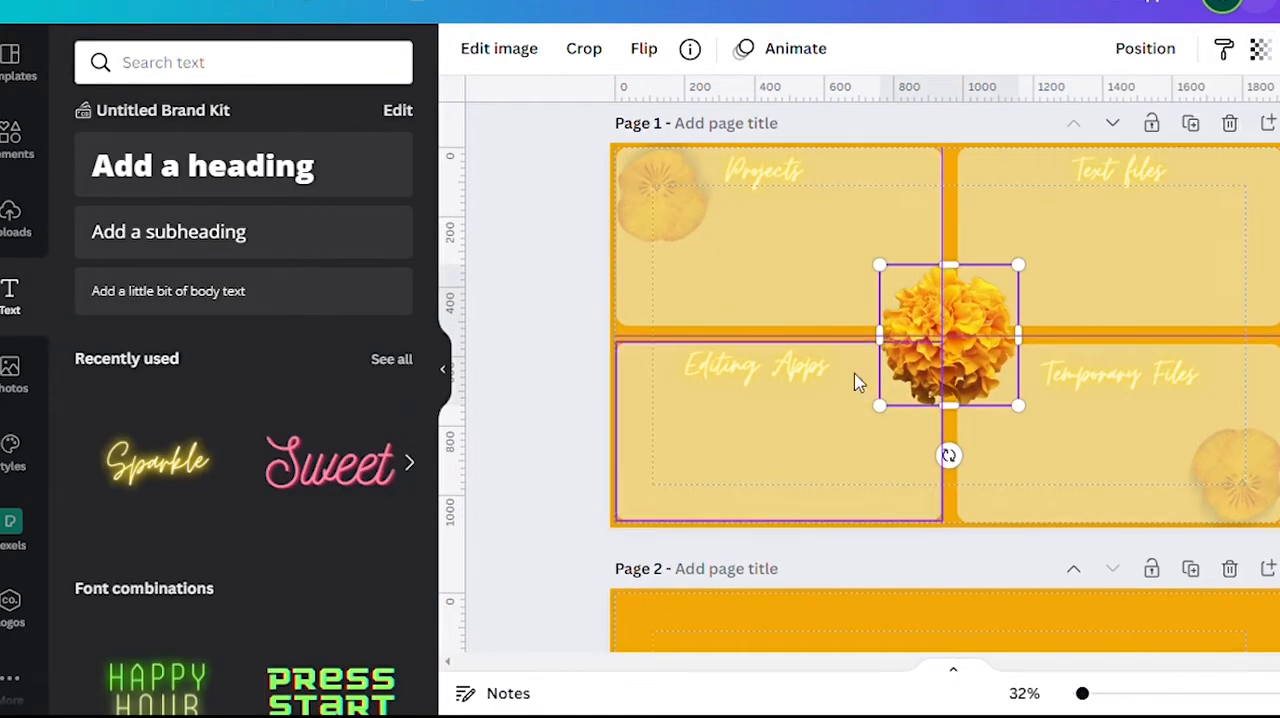
Search the photos for gradient and add the multicolored watercolor photo to page 2.
scroll(845, 479, "down", 5)
left_click(12, 375)
left_click(168, 64)
type("gradient")
key("Return")
scroll(196, 540, "down", 3)
left_click(149, 160)
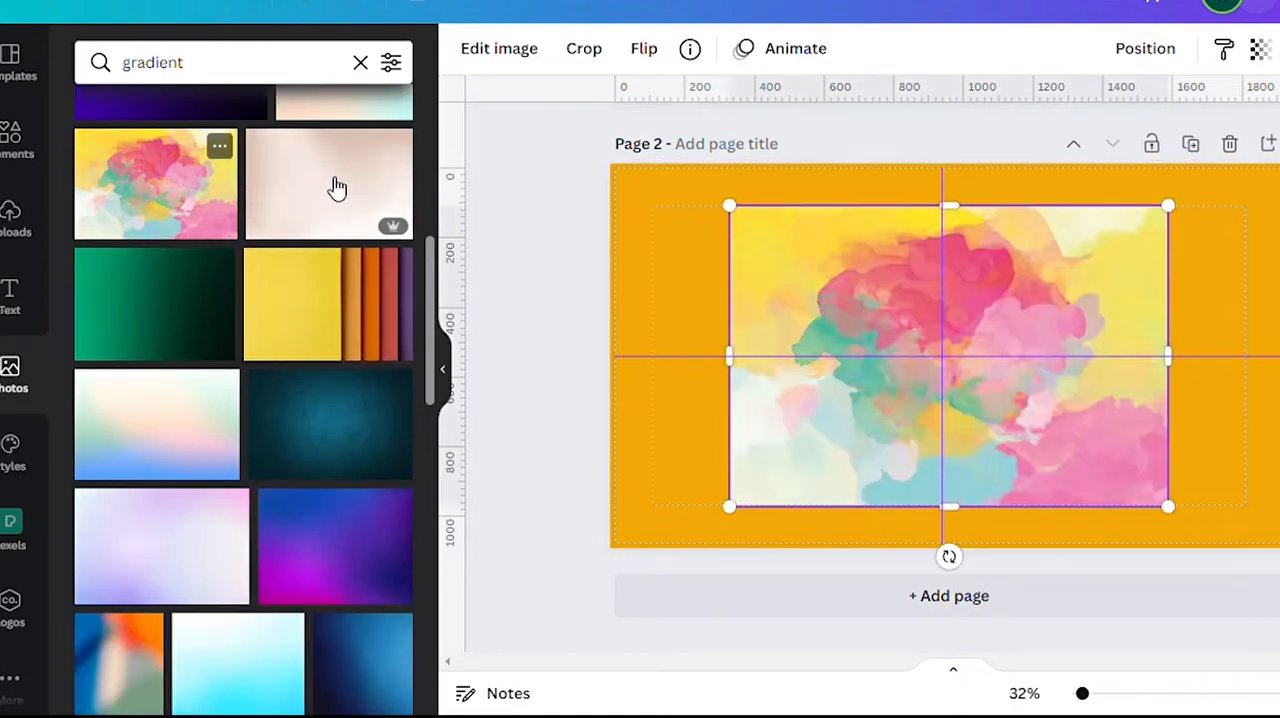
Set the watercolor photo as the full background of page 2.
right_click(828, 282)
left_click(929, 612)
right_click(968, 352)
left_click(1020, 615)
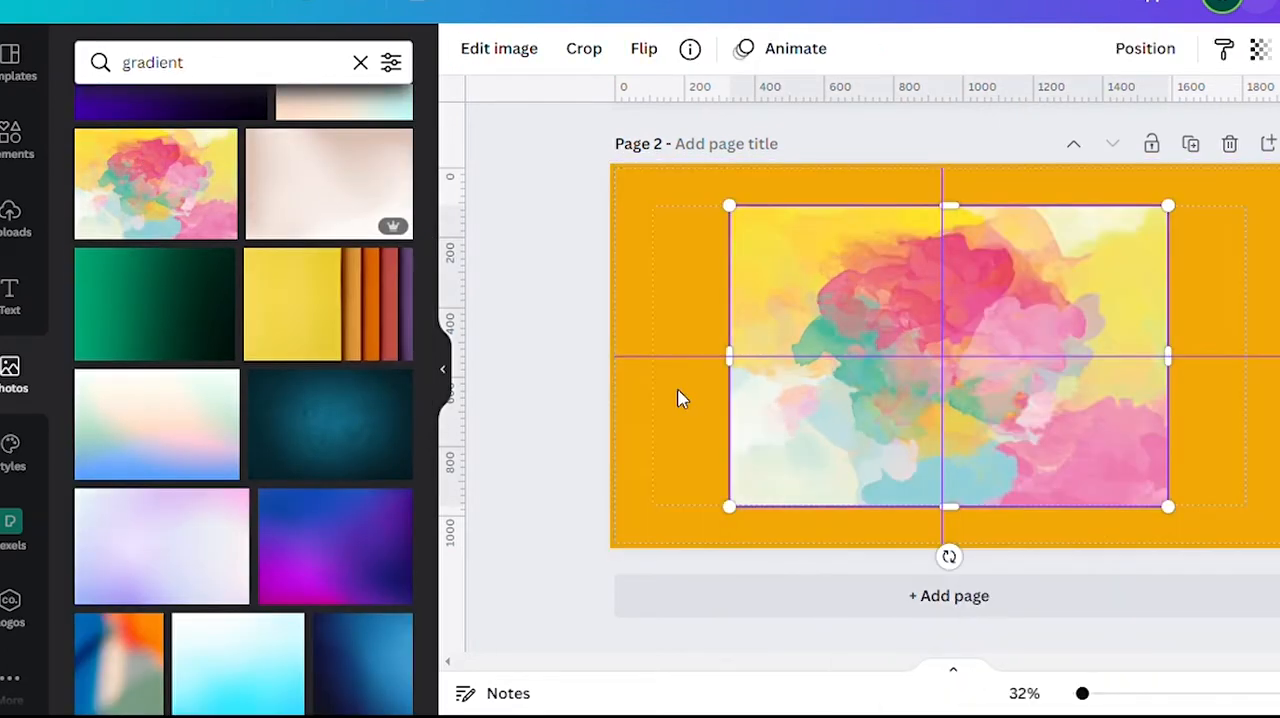
right_click(680, 397)
left_click(723, 421)
right_click(842, 400)
left_click(955, 615)
Add body text reading "Happiness" at the centre of page 2 with font size 88.
scroll(1086, 280, "up", 5)
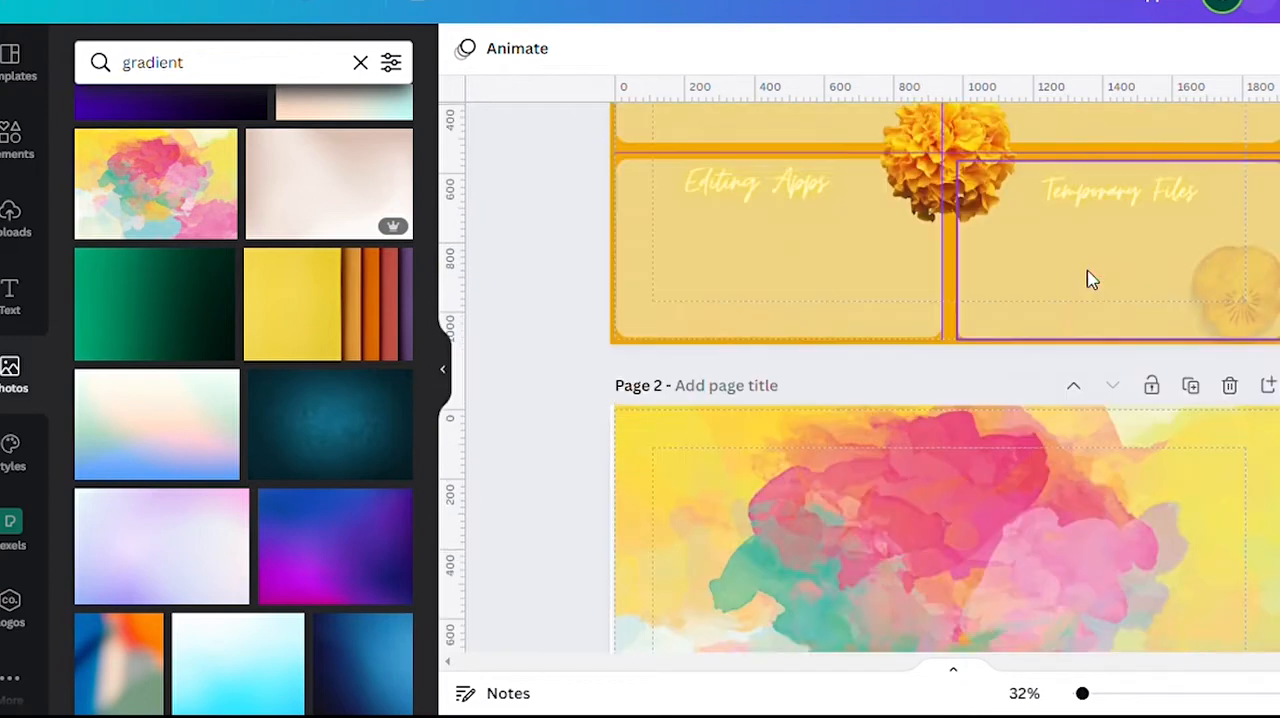
scroll(1088, 279, "down", 5)
left_click(10, 296)
left_click(270, 300)
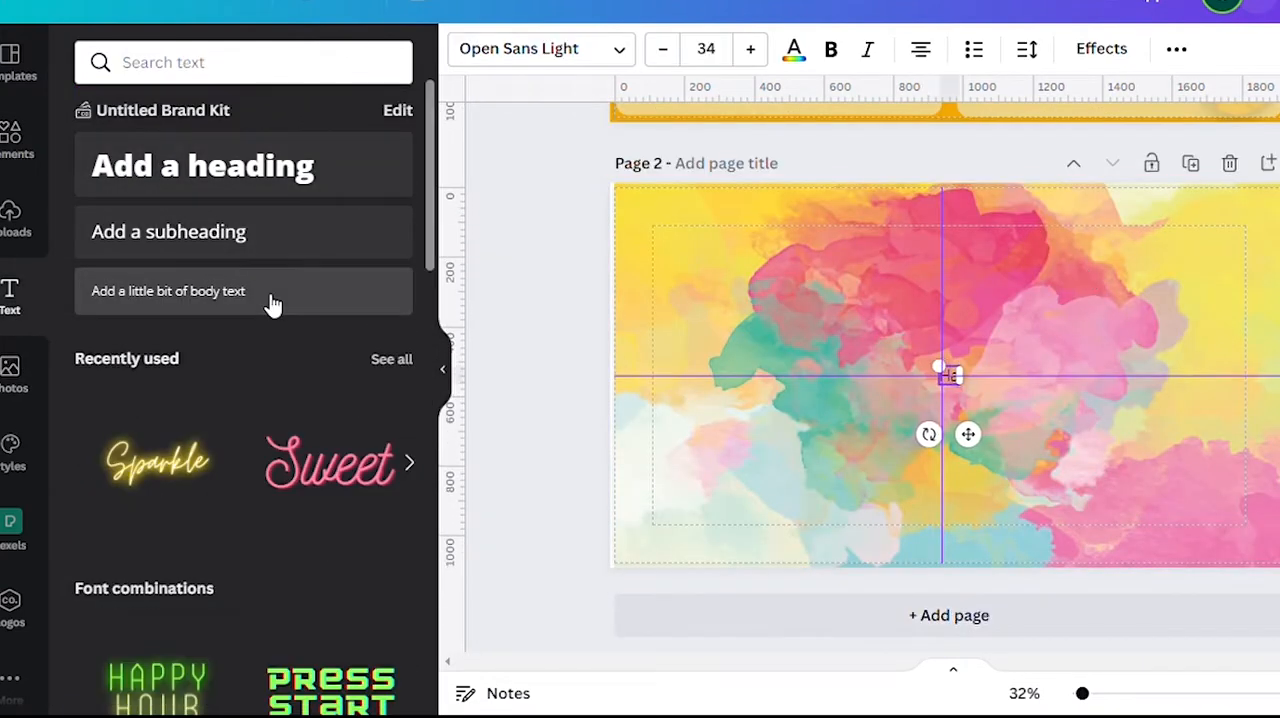
left_click(706, 49)
scroll(743, 249, "down", 3)
left_click(735, 335)
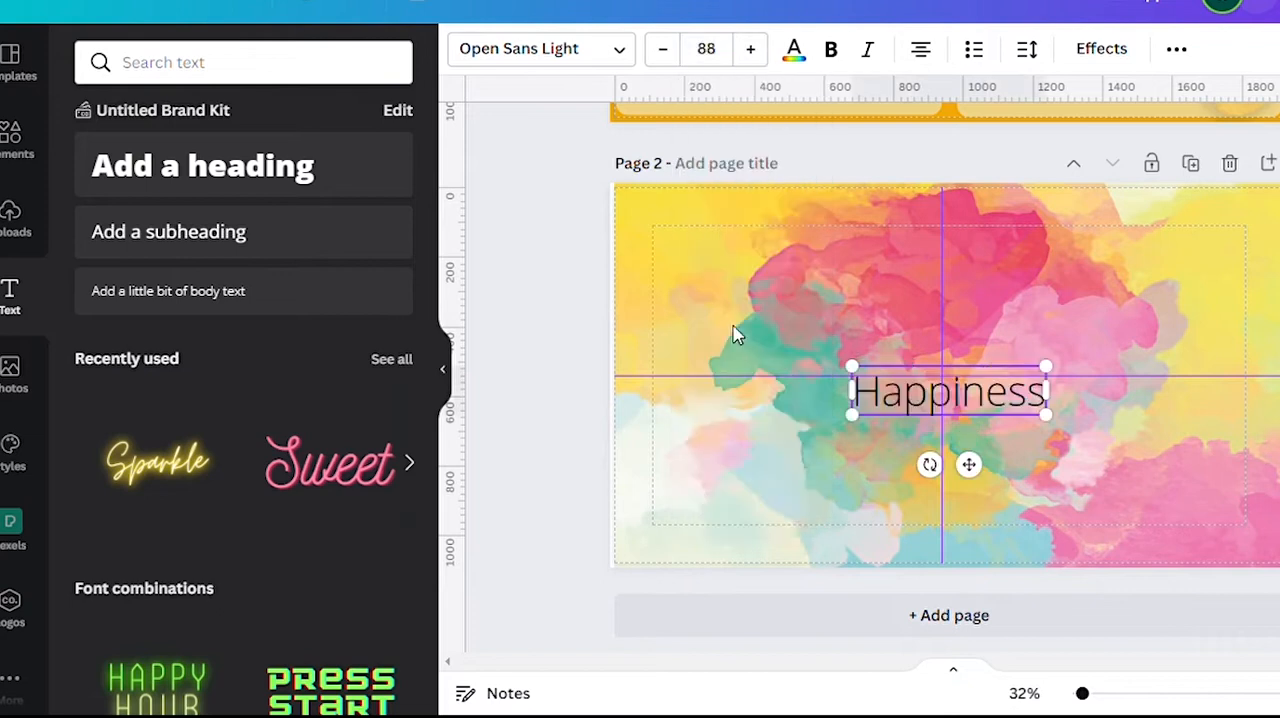
Try Nickainley, Archivo Black and other fonts on the Happiness text and settle on Bakerie Bold.
left_click(614, 52)
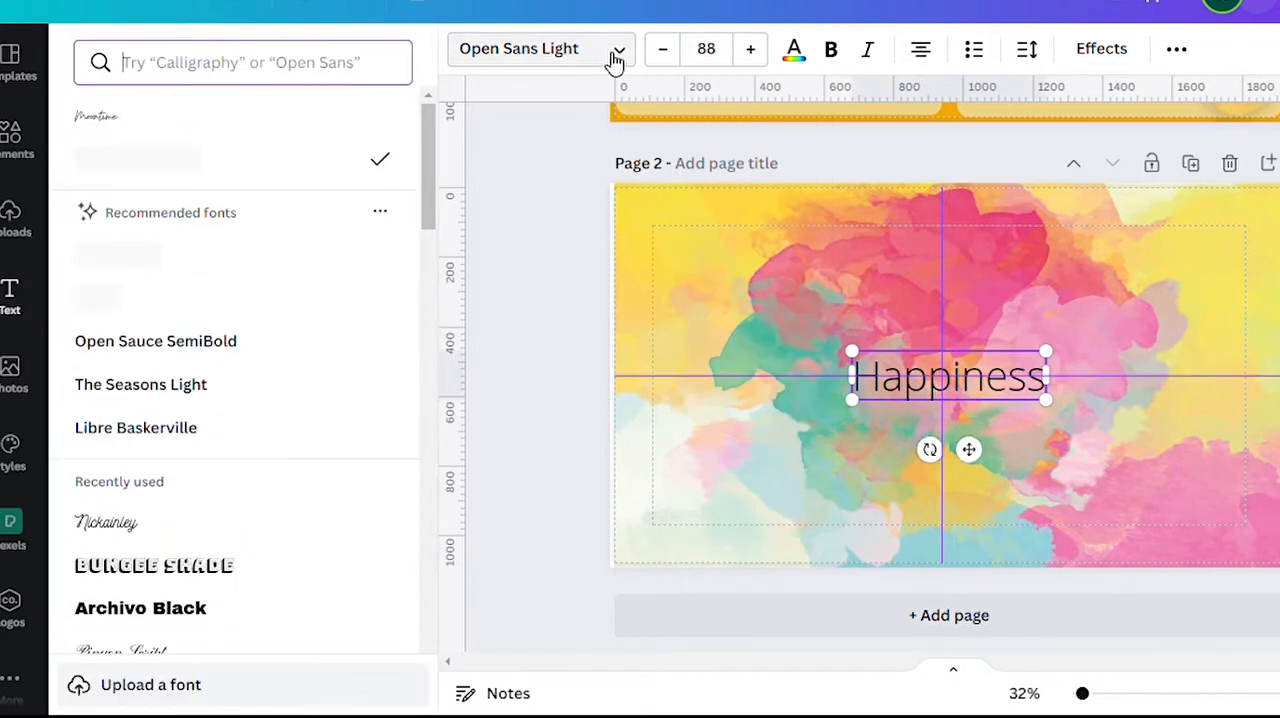
scroll(138, 530, "down", 3)
left_click(143, 368)
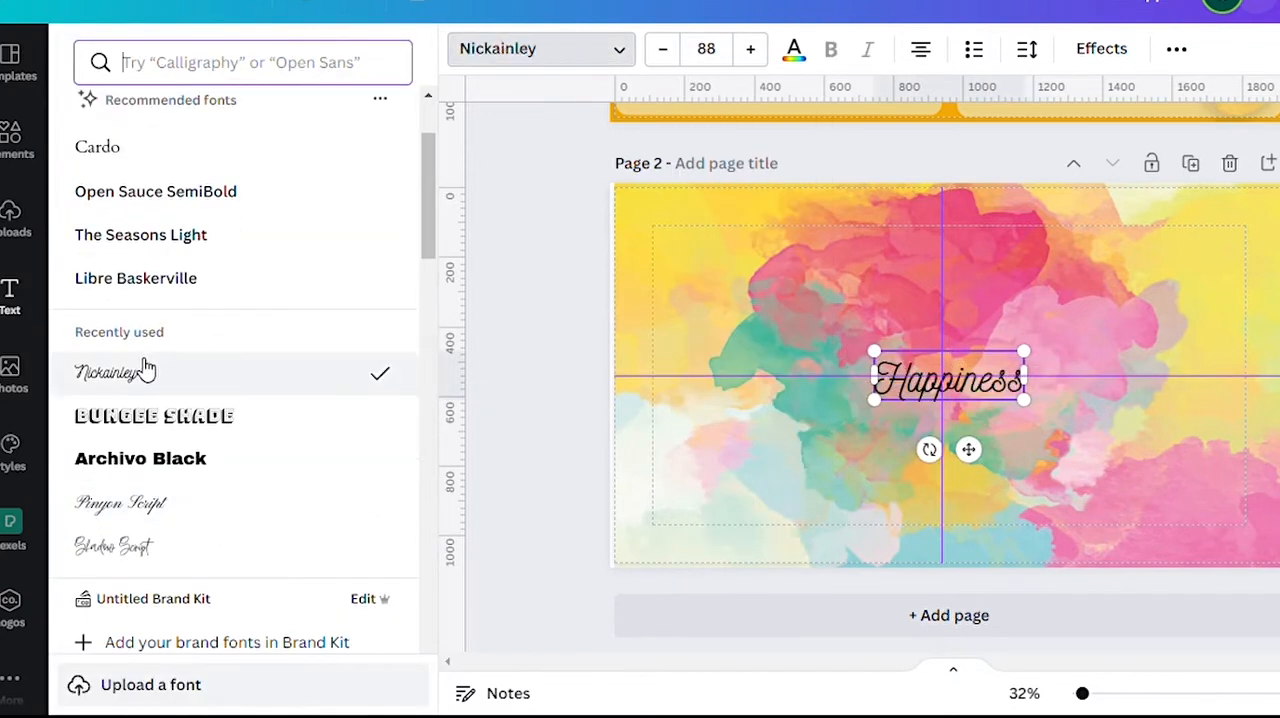
left_click(183, 457)
scroll(183, 460, "down", 10)
scroll(183, 460, "down", 15)
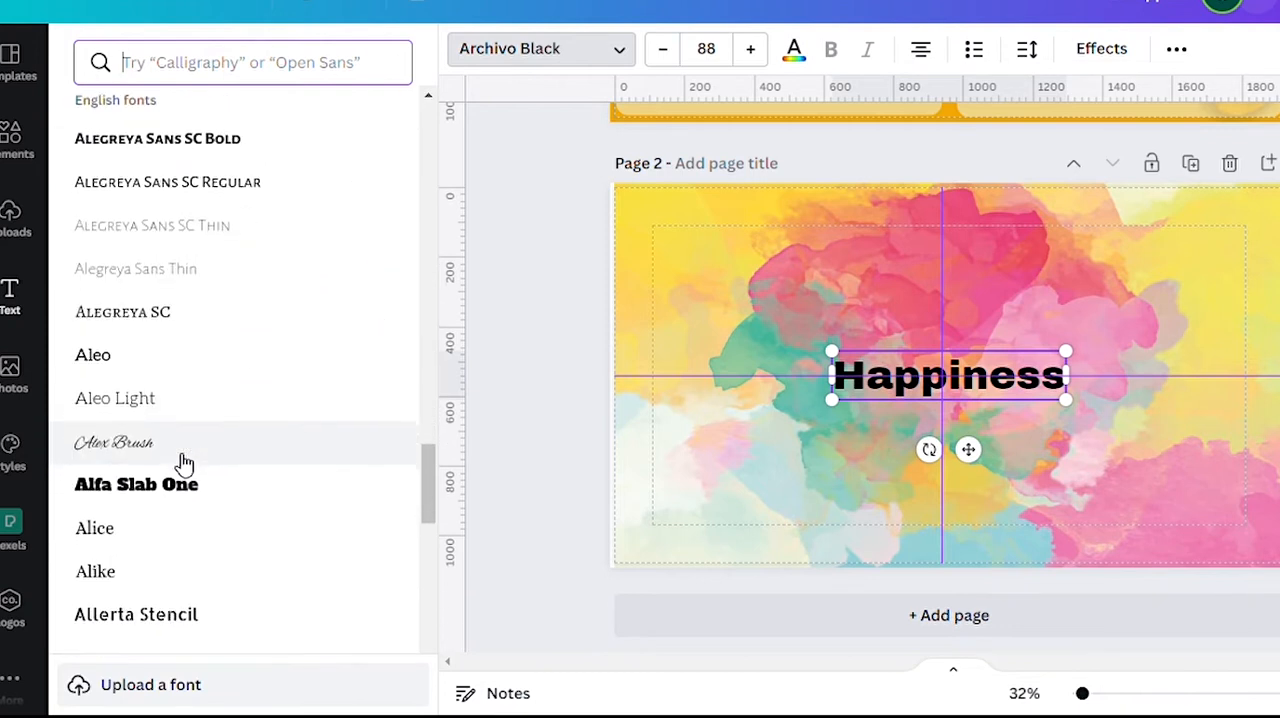
left_click(183, 460)
scroll(183, 460, "down", 15)
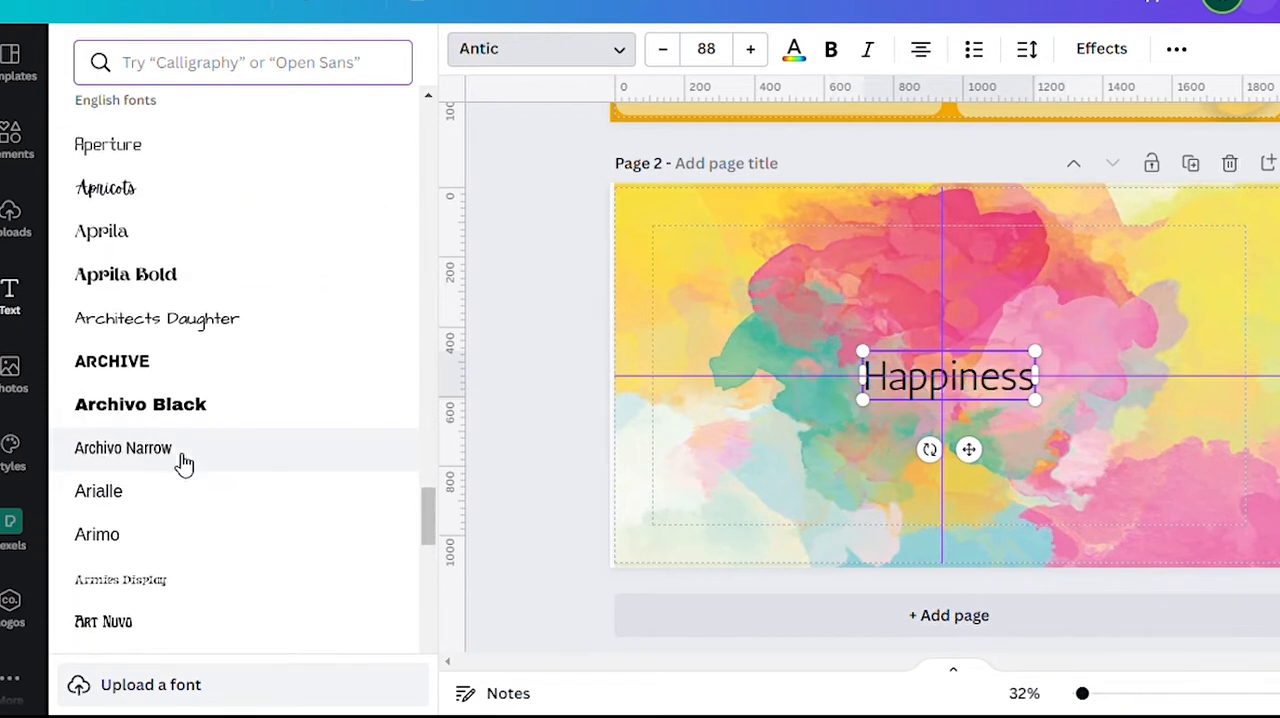
left_click(182, 448)
scroll(182, 432, "down", 1)
left_click(187, 361)
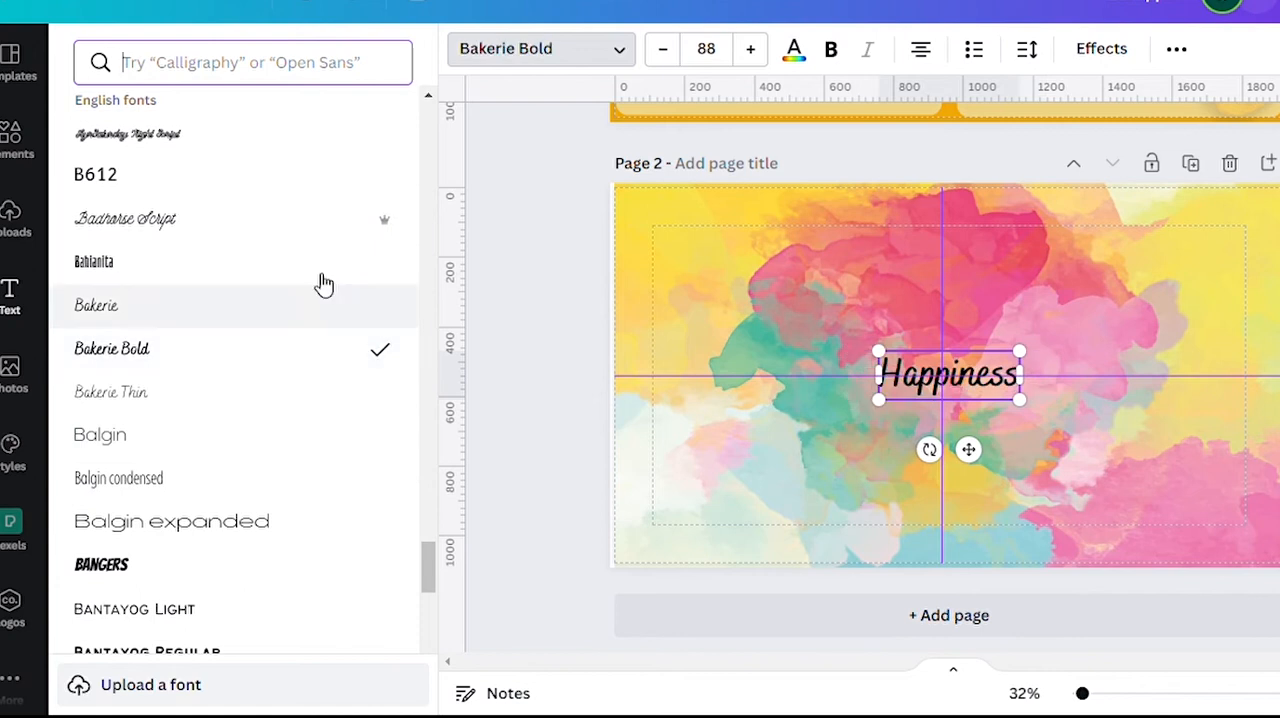
Recolour the Happiness text on page 2 to dark green.
left_click(794, 49)
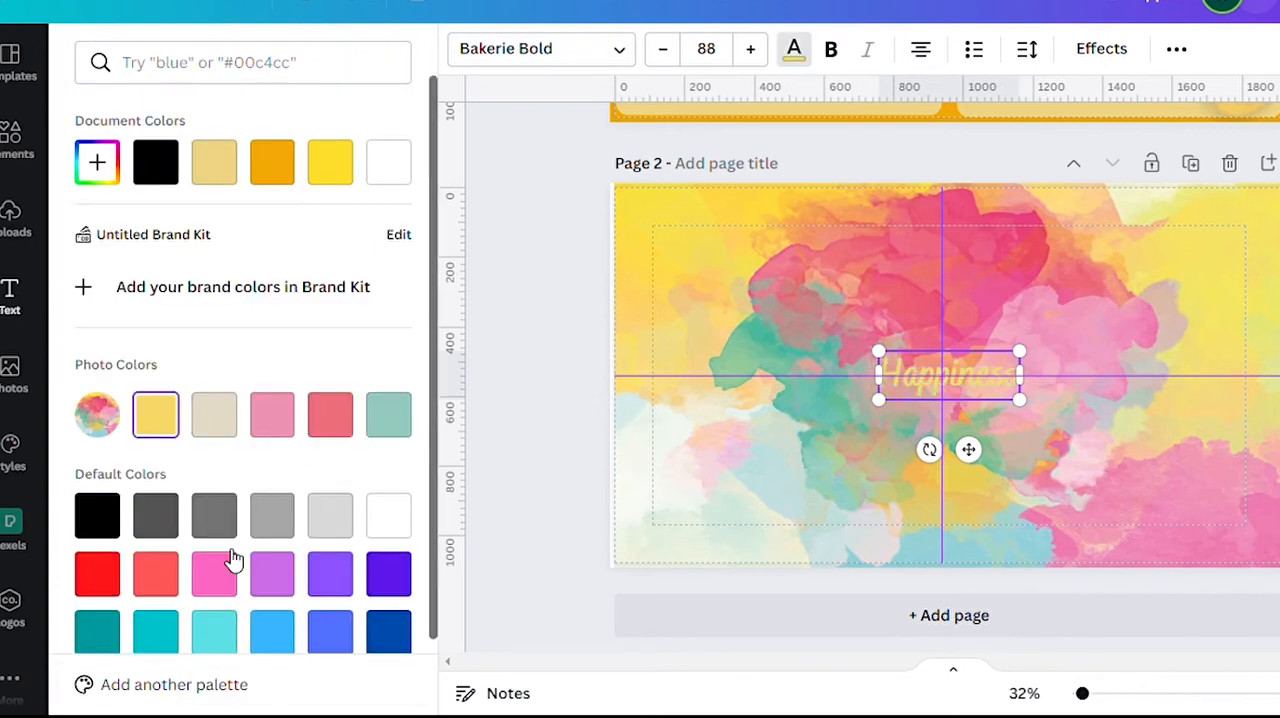
scroll(232, 560, "down", 2)
left_click(93, 607)
Apply the Shadow effect to the Happiness text and set the shadow colour to yellow.
left_click(1101, 49)
scroll(316, 267, "down", 1)
left_click(255, 148)
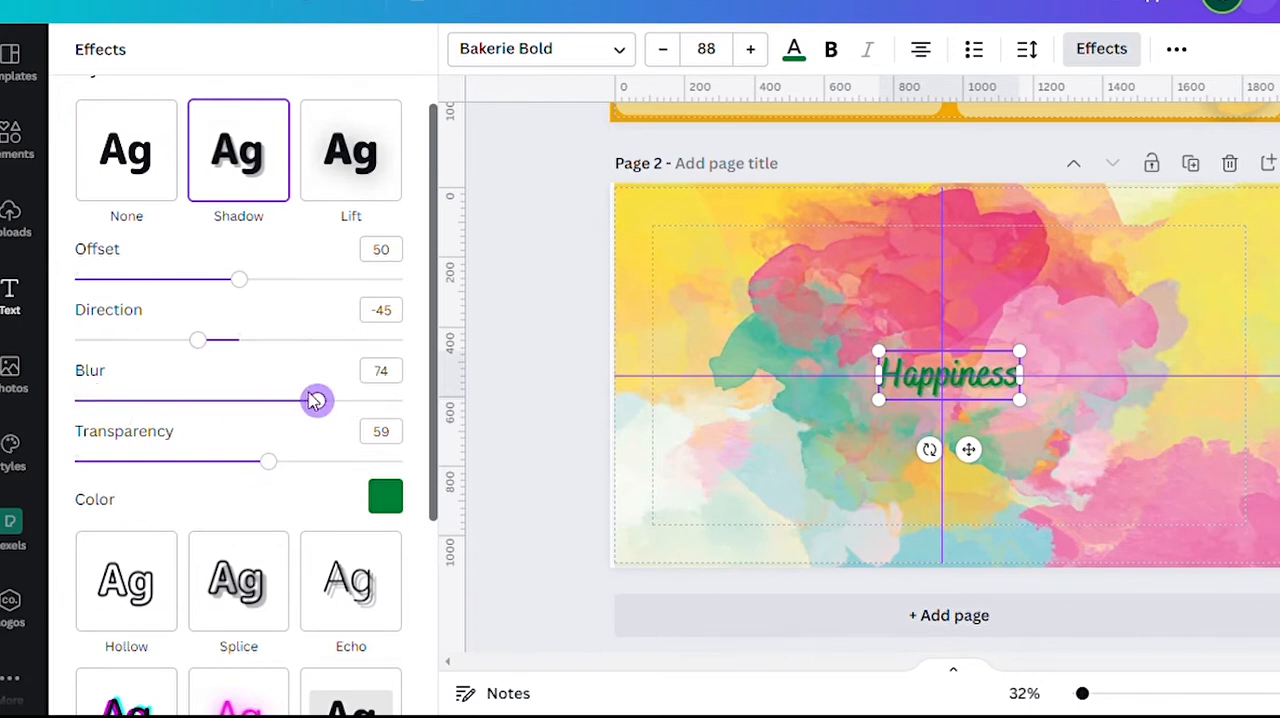
scroll(300, 380, "down", 2)
left_click(386, 390)
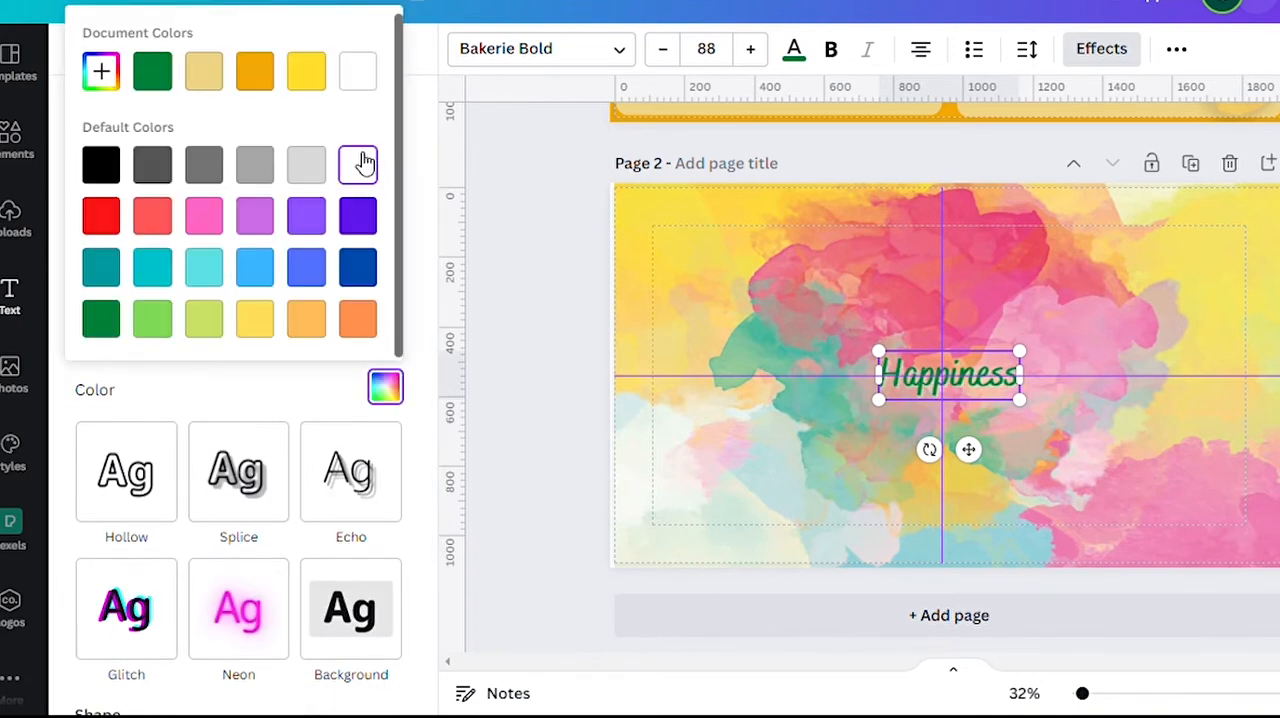
left_click(303, 85)
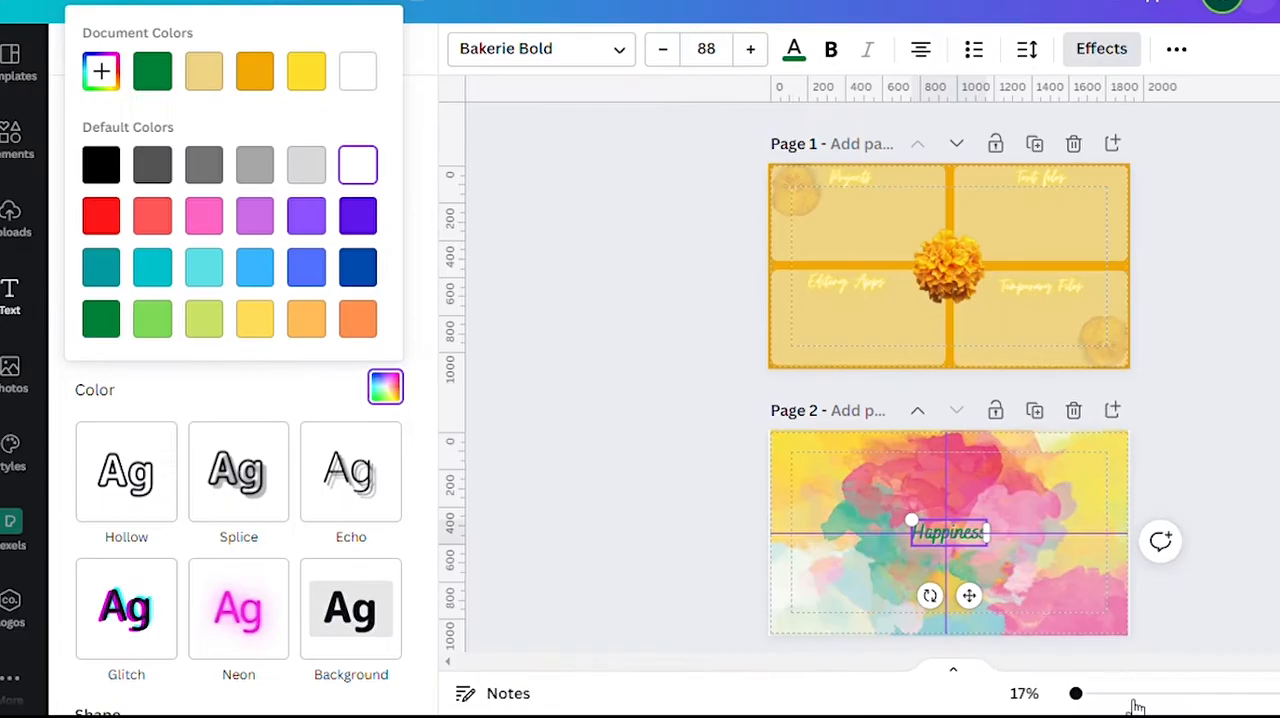
Add a blank third page and search the elements for frames.
mouse_move(1076, 693)
left_mouse_down()
mouse_move(1100, 693)
mouse_move(1080, 693)
left_mouse_up()
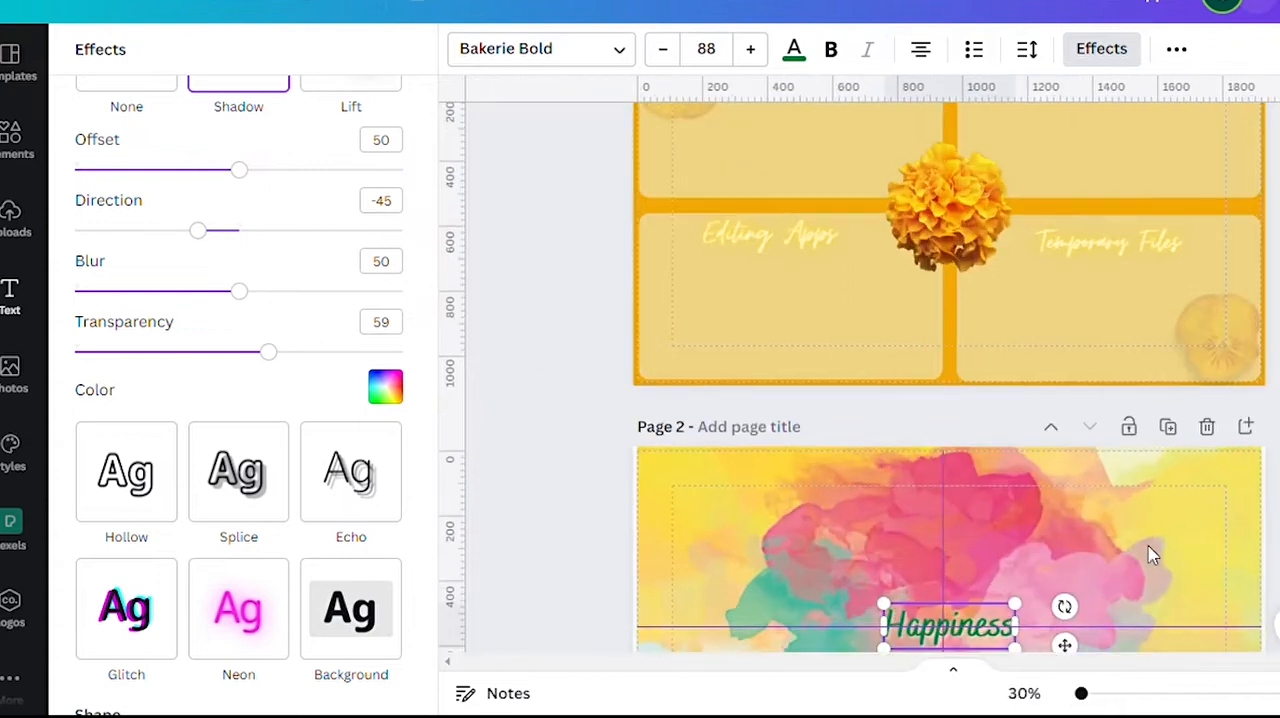
left_click(1050, 612)
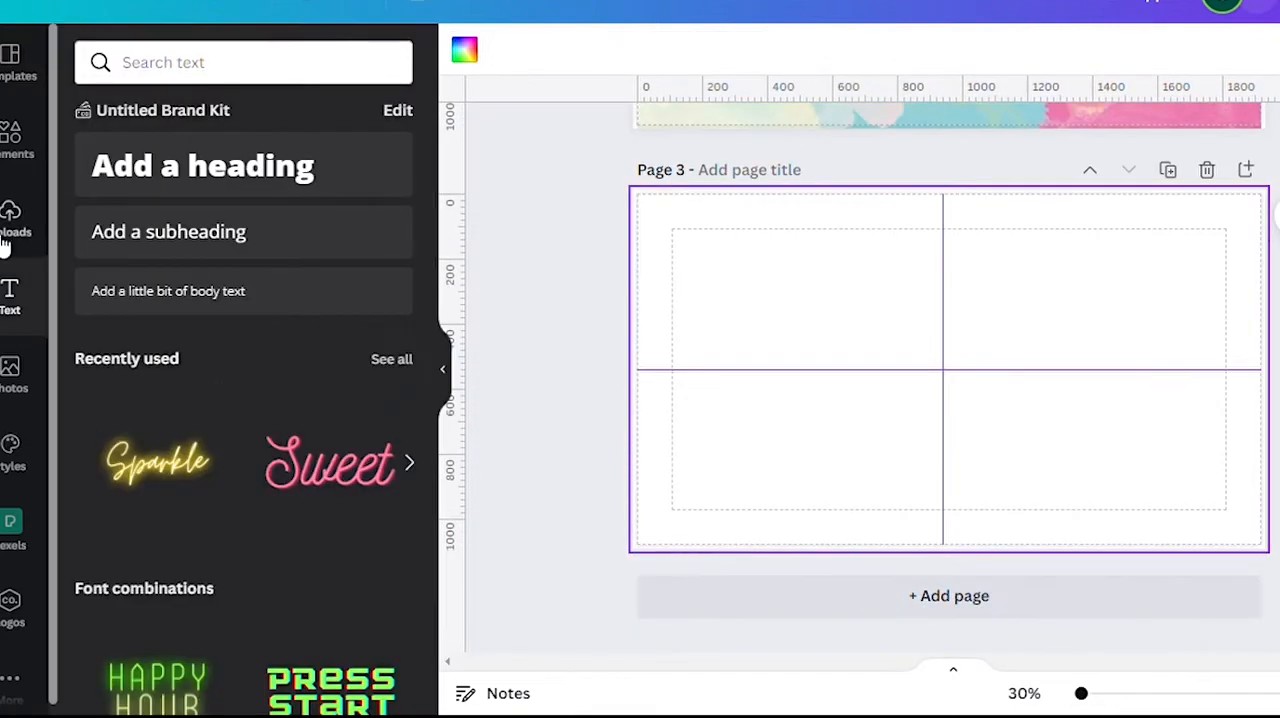
left_click(9, 140)
left_click(160, 64)
left_click(298, 212)
Browse the frame results and add the flower-shaped frame with the pink glow to page 3.
scroll(327, 487, "down", 3)
scroll(327, 487, "down", 10)
scroll(327, 470, "down", 15)
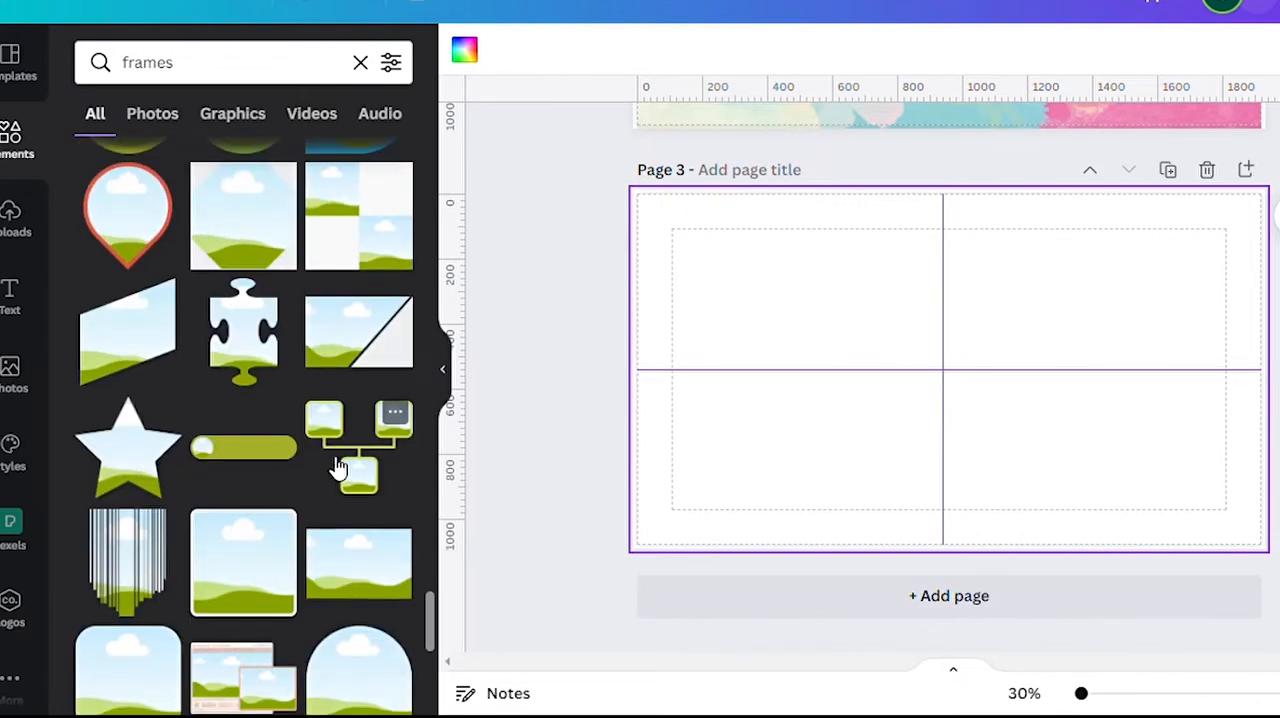
scroll(338, 468, "down", 15)
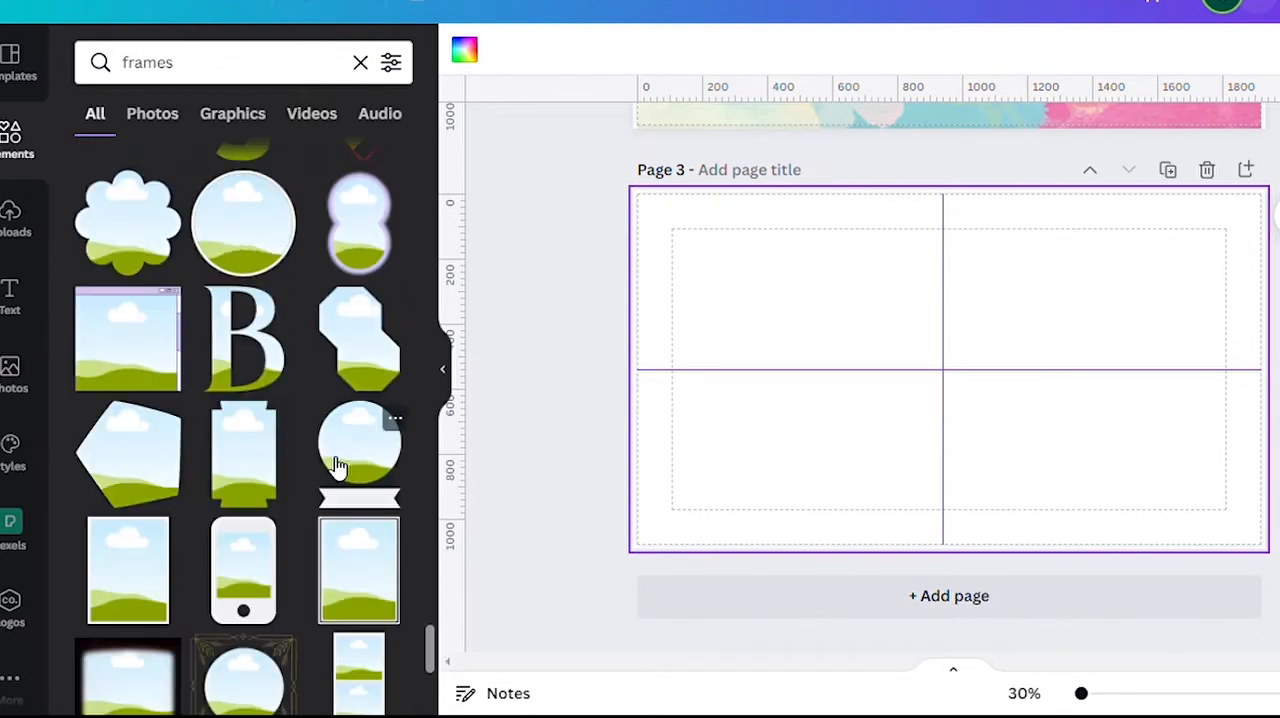
scroll(330, 458, "down", 5)
left_click(397, 314)
Try ColorMix presets such as Amethyst and Parakeet on the forest photo in the flower frame and settle on Sangria.
scroll(371, 545, "down", 5)
scroll(368, 545, "down", 15)
scroll(363, 544, "down", 5)
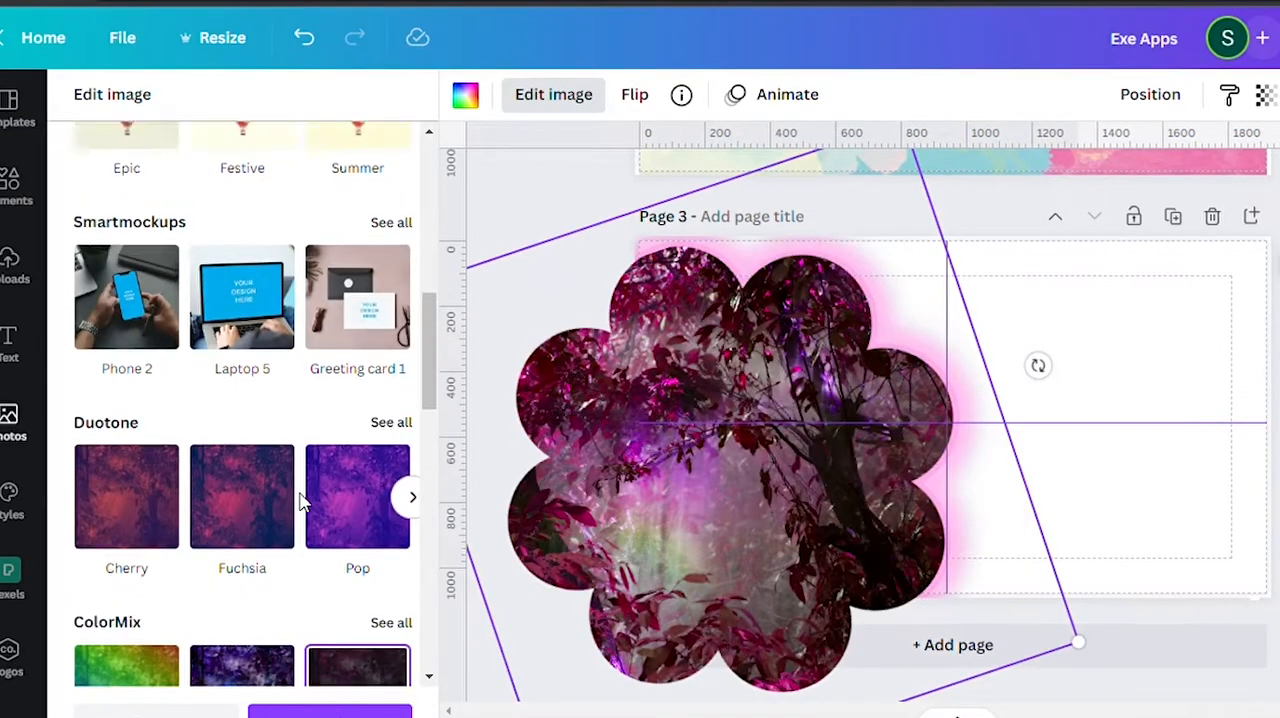
scroll(166, 371, "up", 4)
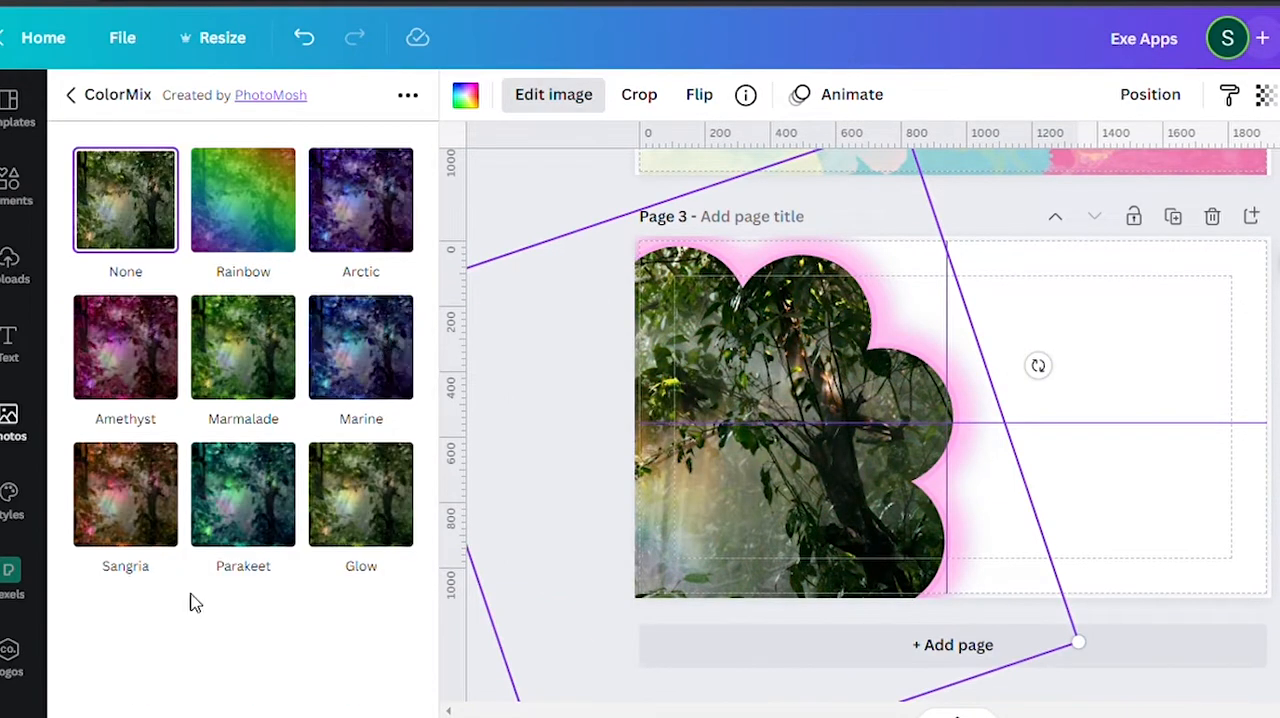
left_click(286, 543)
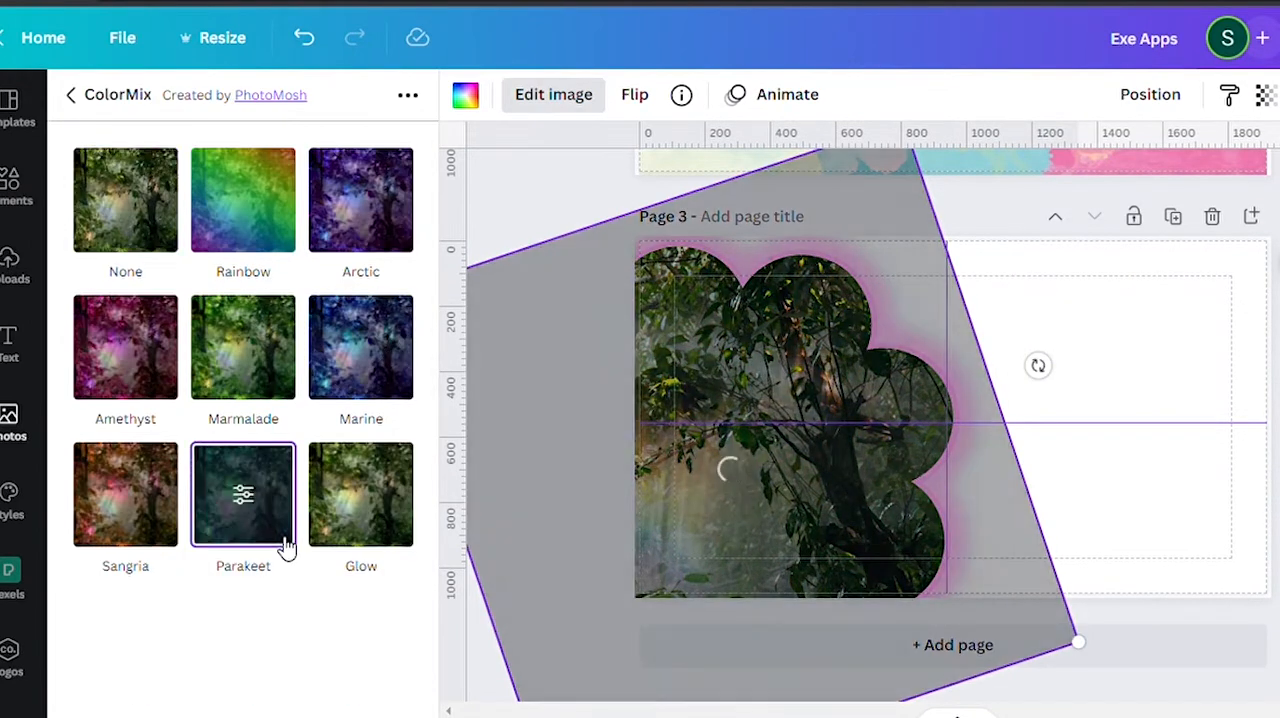
left_click(101, 549)
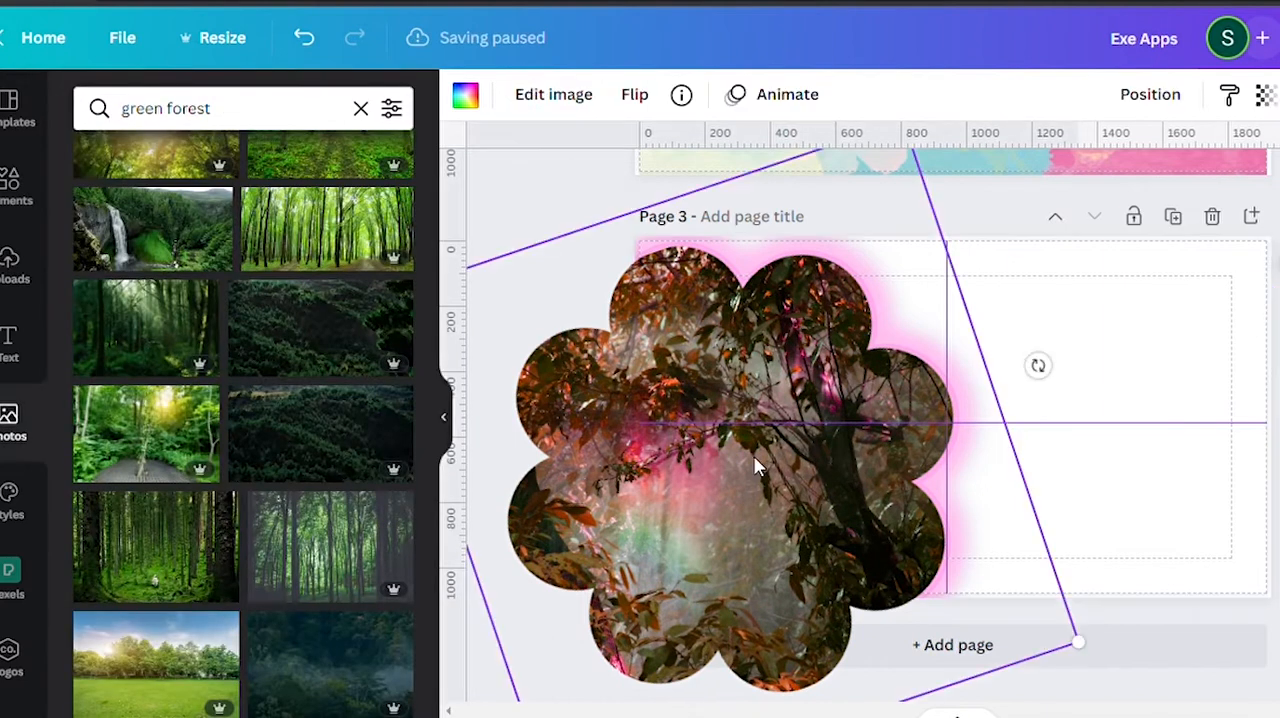
left_click(1063, 449)
left_click(820, 580)
right_click(820, 580)
left_click(802, 490)
Try the photo colours pink, dark green and olive green as page 3's background and settle on olive green.
left_click(1222, 324)
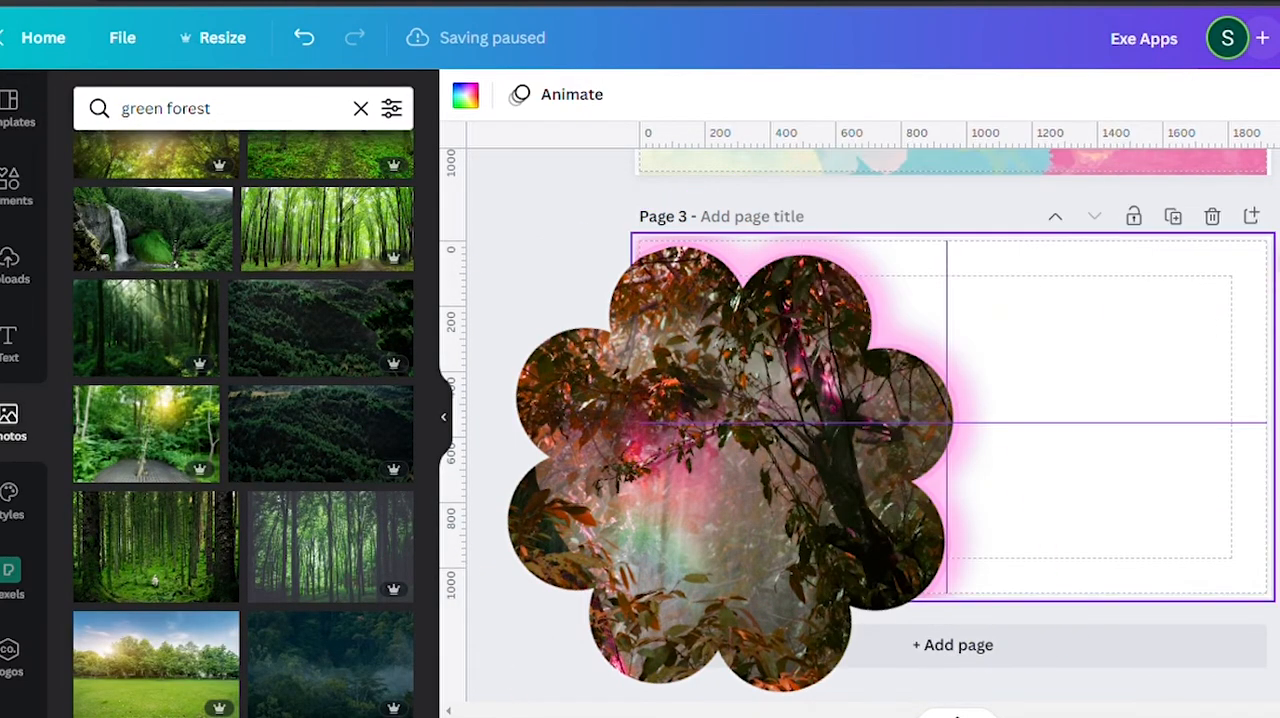
left_click(465, 95)
left_click(330, 526)
left_click(155, 465)
left_click(155, 530)
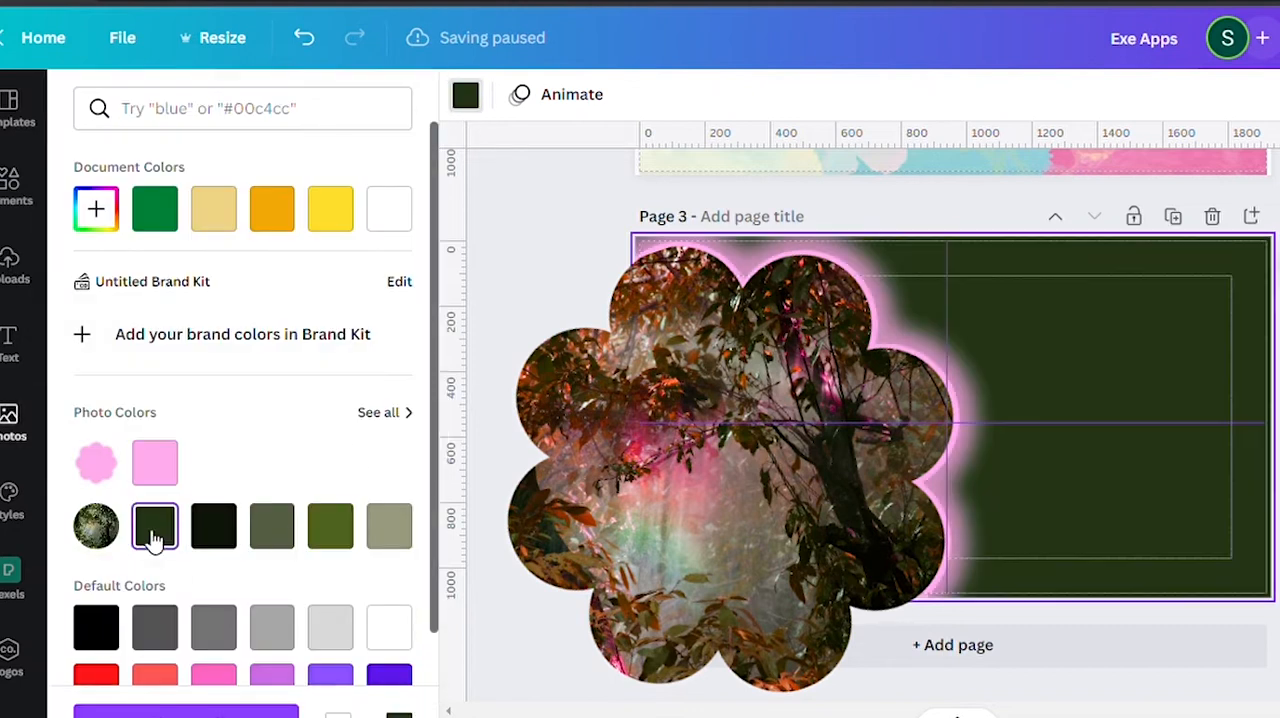
left_click(331, 526)
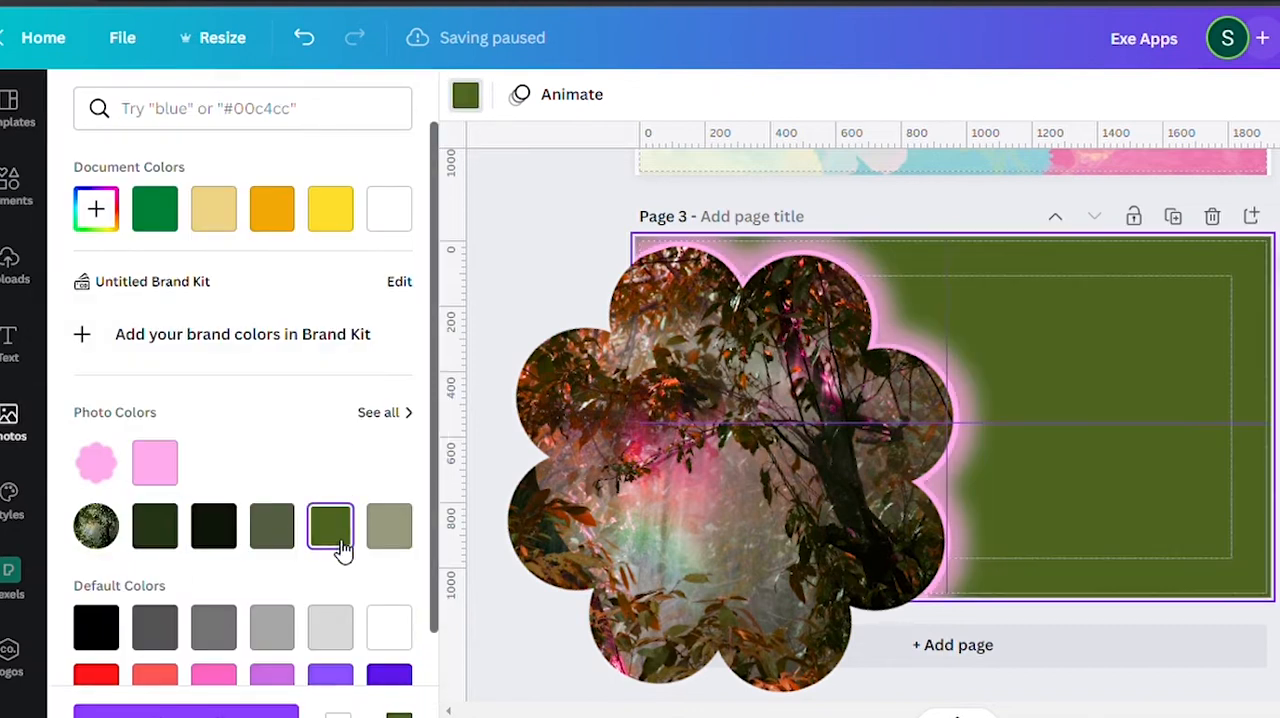
Delete the flower frame and its forest photo from page 3.
left_click(863, 343)
key("Delete")
key("Delete")
key("ctrl+z")
left_click(465, 95)
key("Delete")
Add the forest photo with the glowing mountain sphere, enlarge it over the left side of page 3, and set its transparency to 80.
scroll(240, 469, "down", 10)
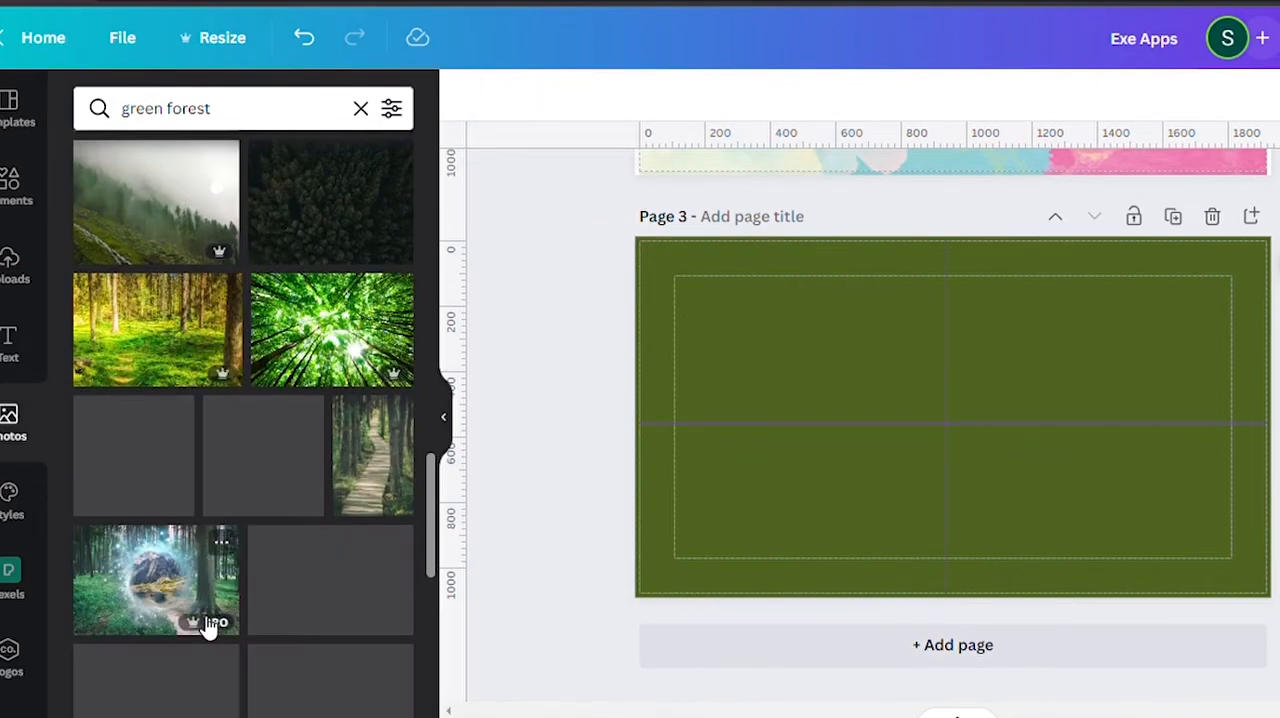
left_click(208, 625)
left_click_drag(787, 380, 694, 354)
left_click_drag(1035, 511, 981, 564)
left_click_drag(796, 295, 796, 213)
mouse_move(826, 383)
left_mouse_down()
mouse_move(829, 395)
mouse_move(809, 396)
left_mouse_up()
left_click(1265, 94)
left_click_drag(1150, 184, 1181, 184)
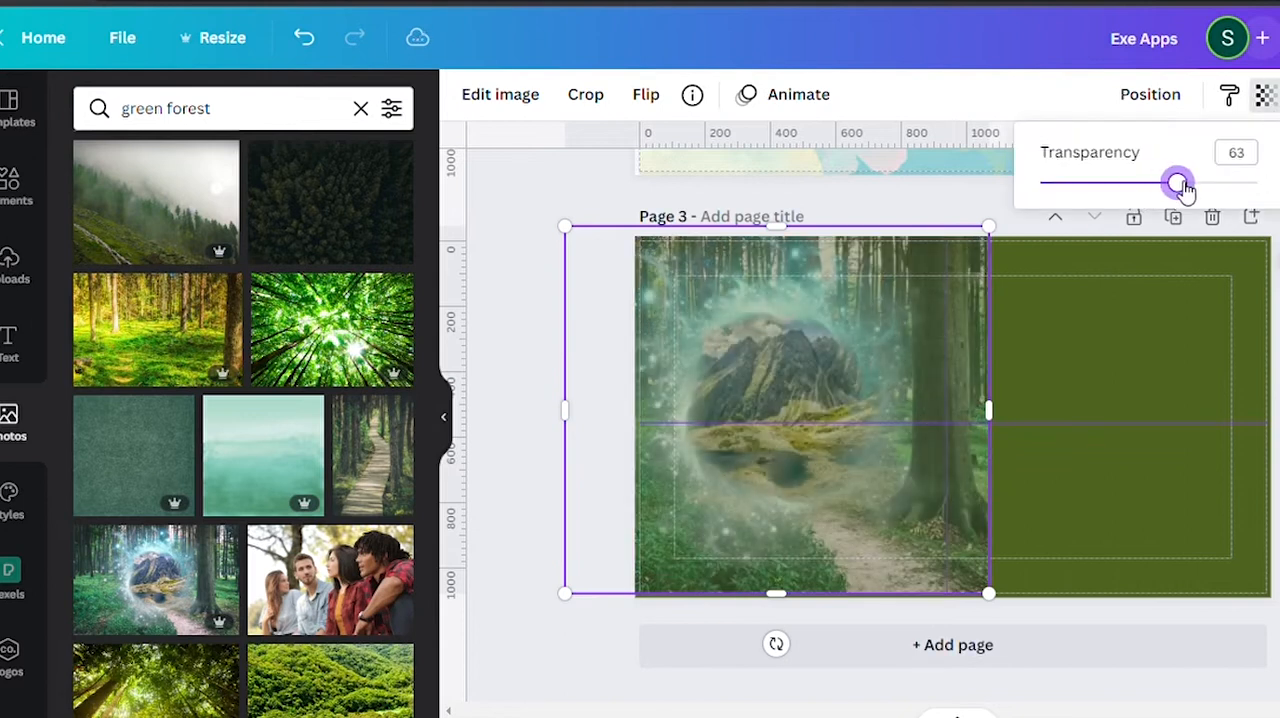
Change page 3's background to the dark green taken from the forest photo's colours.
left_click(1200, 262)
left_click(465, 95)
left_click(283, 528)
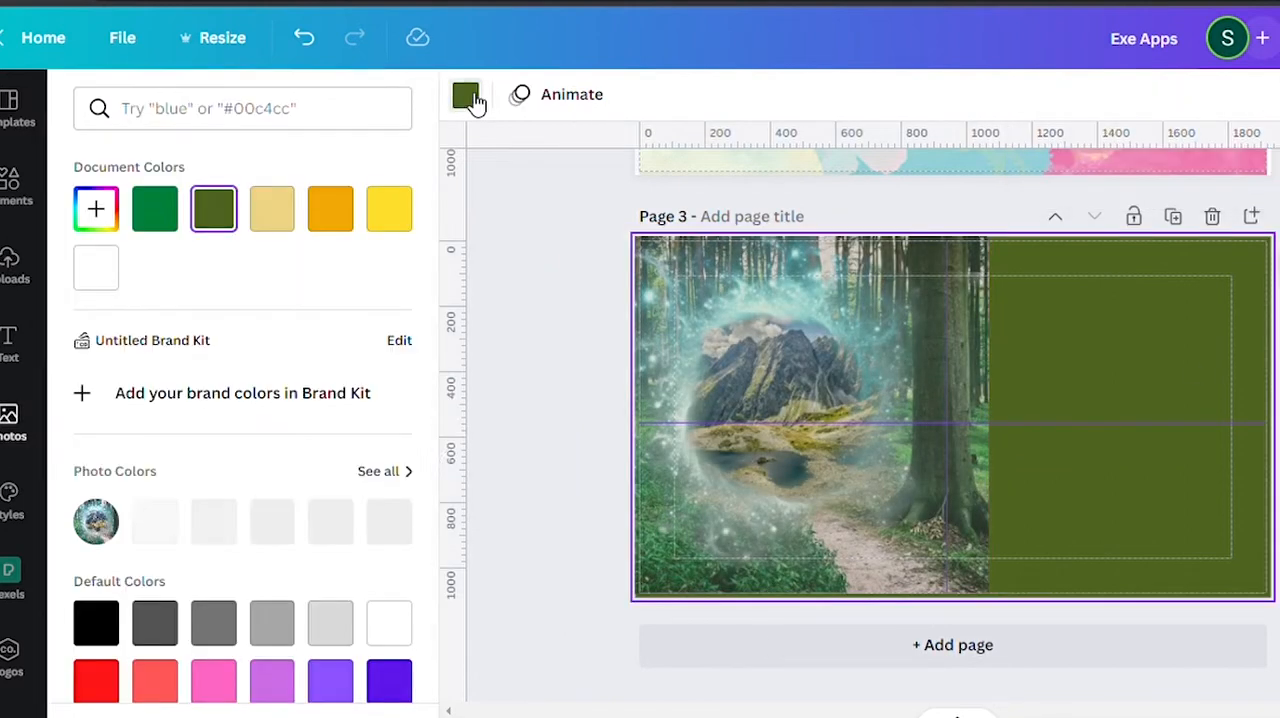
left_click(389, 522)
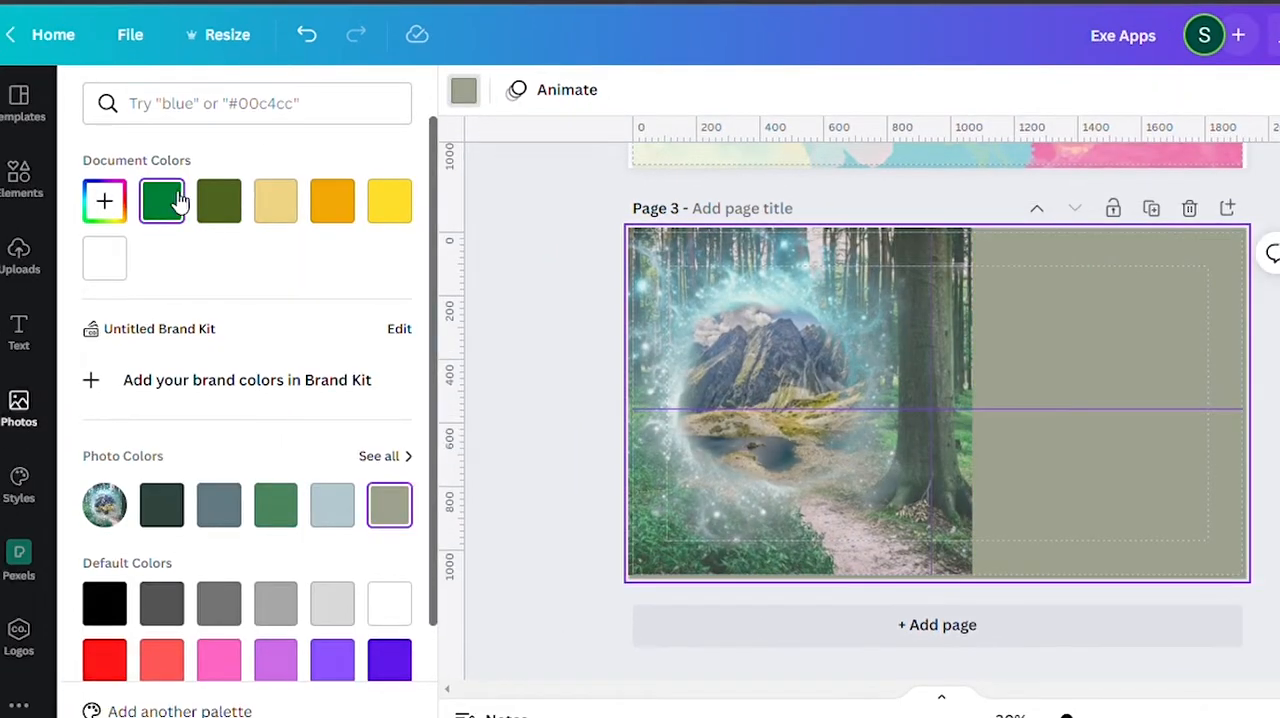
left_click(176, 201)
left_click(160, 515)
Search the elements for "green and silver heart".
left_click(19, 180)
left_click(380, 112)
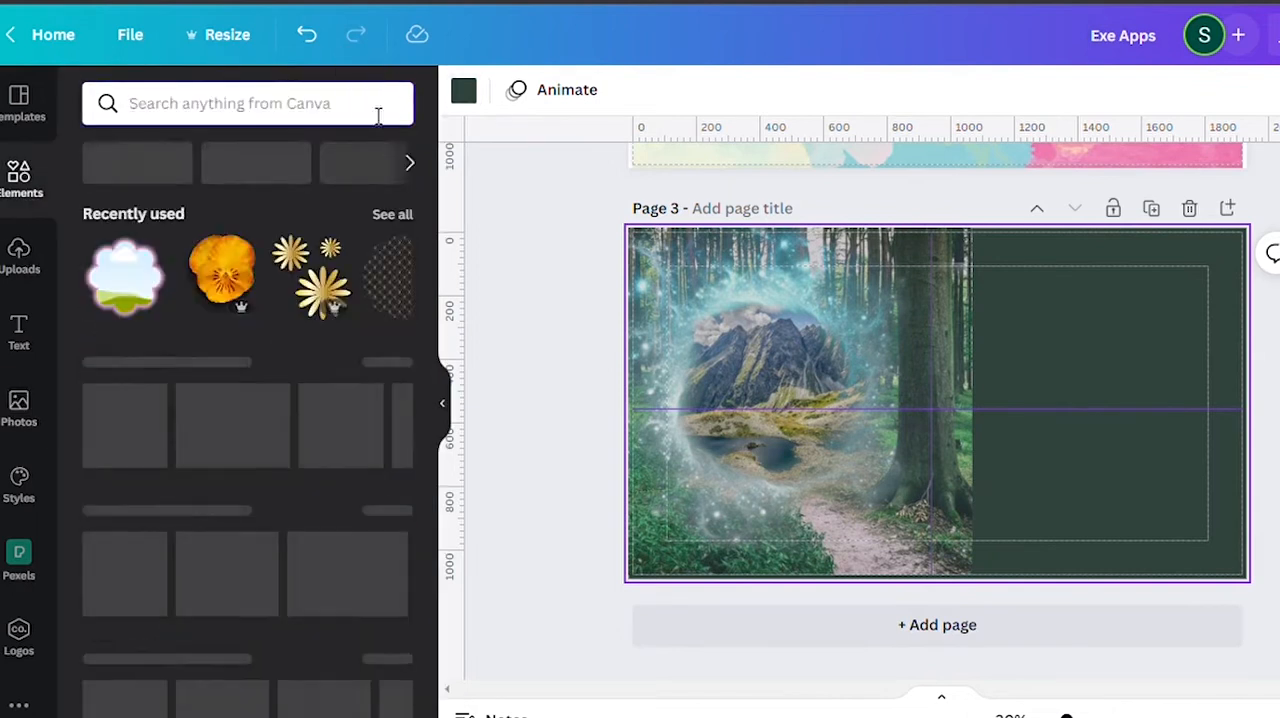
type("green and silver heart")
key("Return")
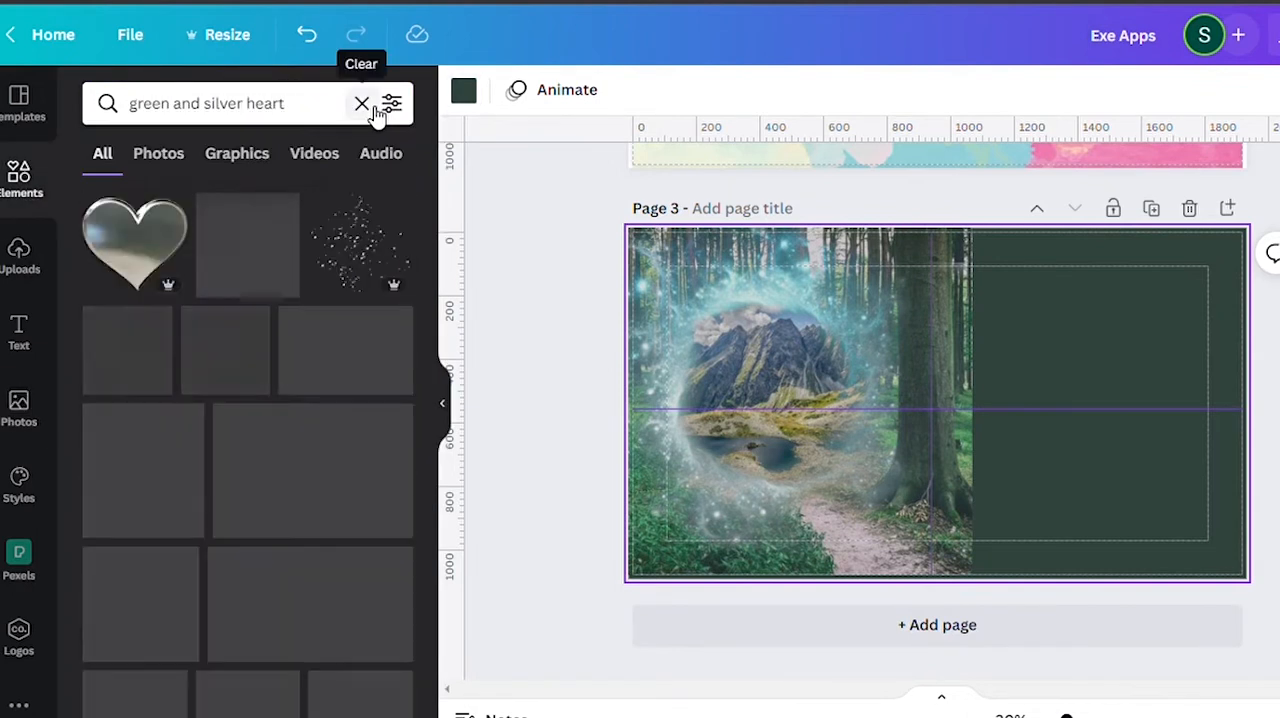
Browse the heart results and add the silver glitter heart garland and the column of silver hearts to page 3.
scroll(255, 510, "down", 5)
scroll(255, 510, "down", 10)
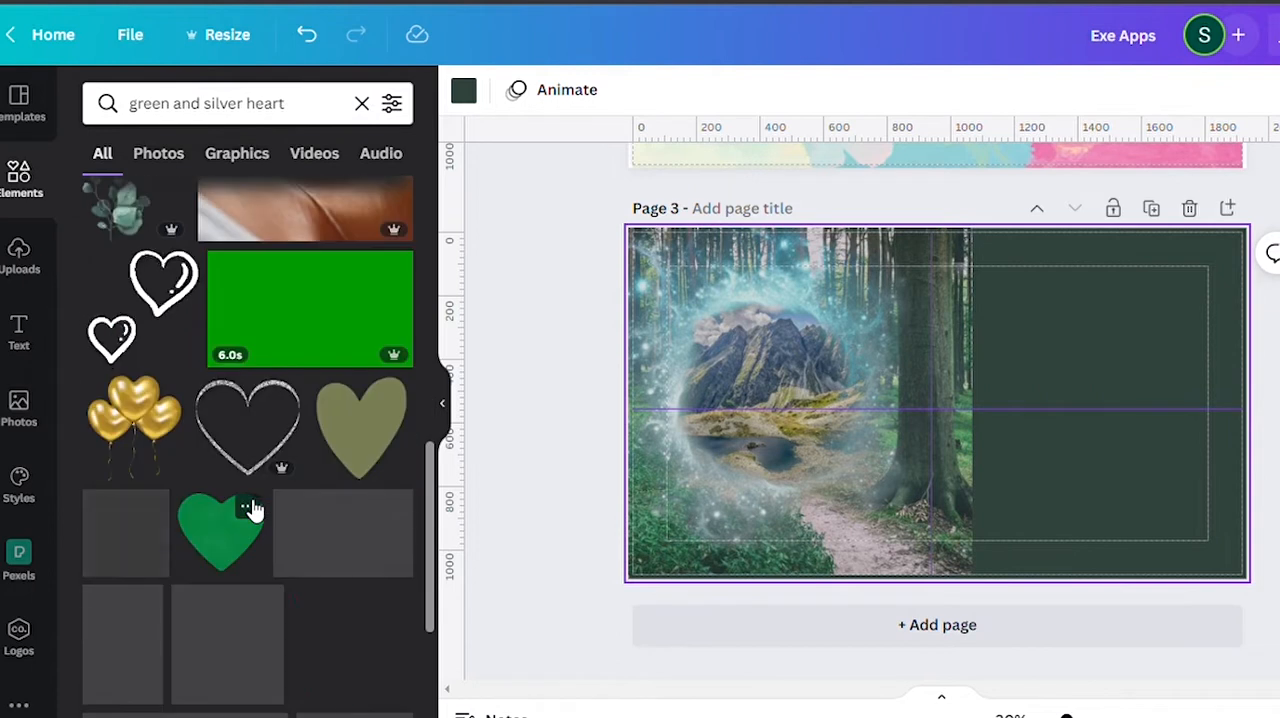
scroll(250, 509, "up", 10)
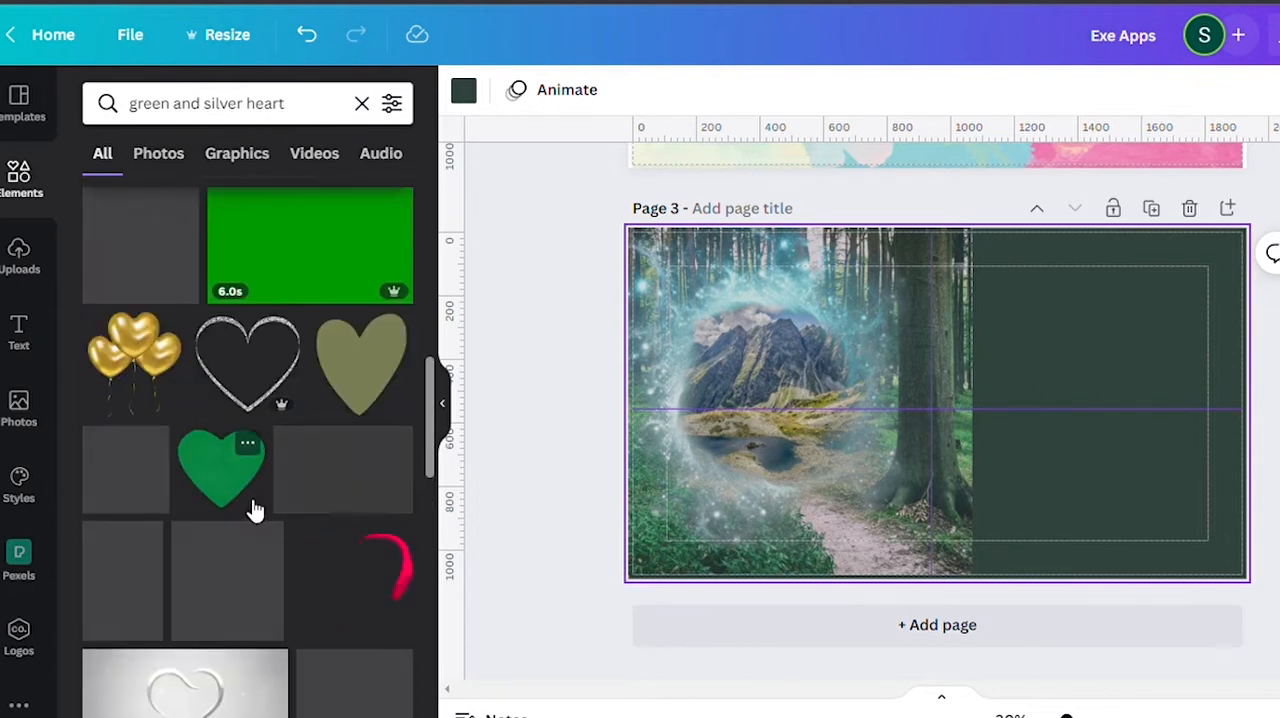
scroll(209, 410, "down", 15)
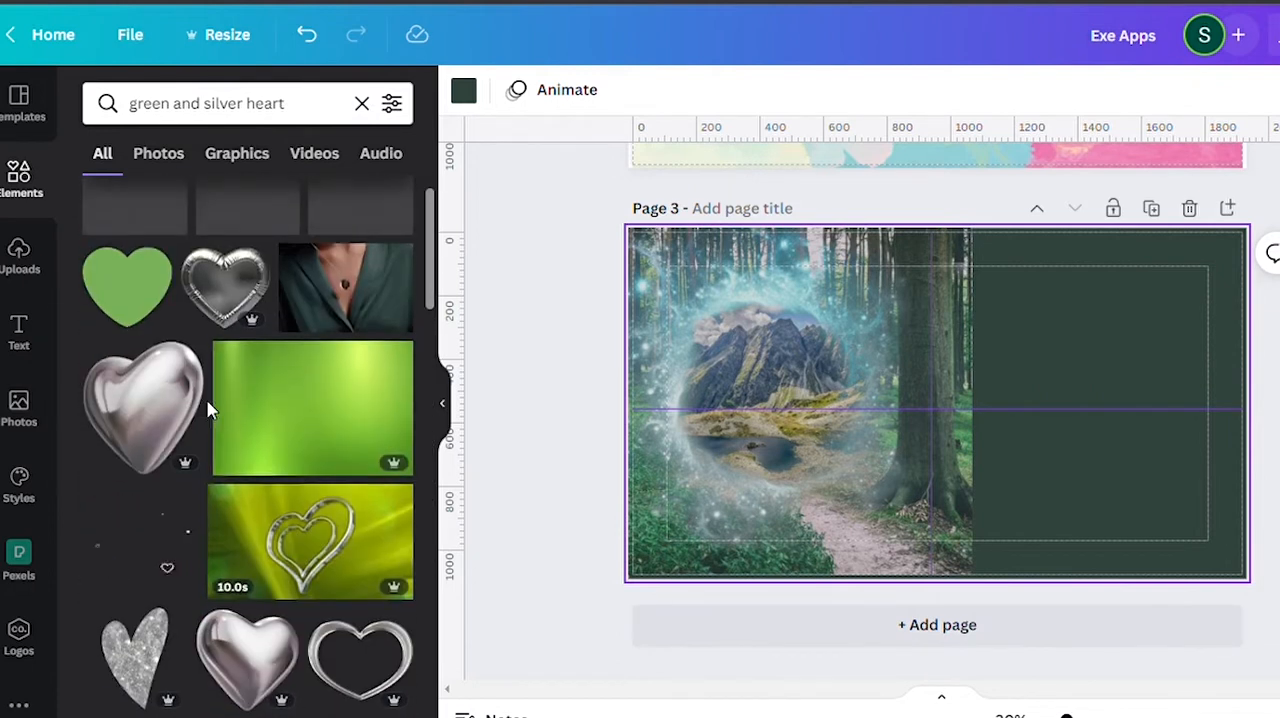
scroll(208, 370, "down", 4)
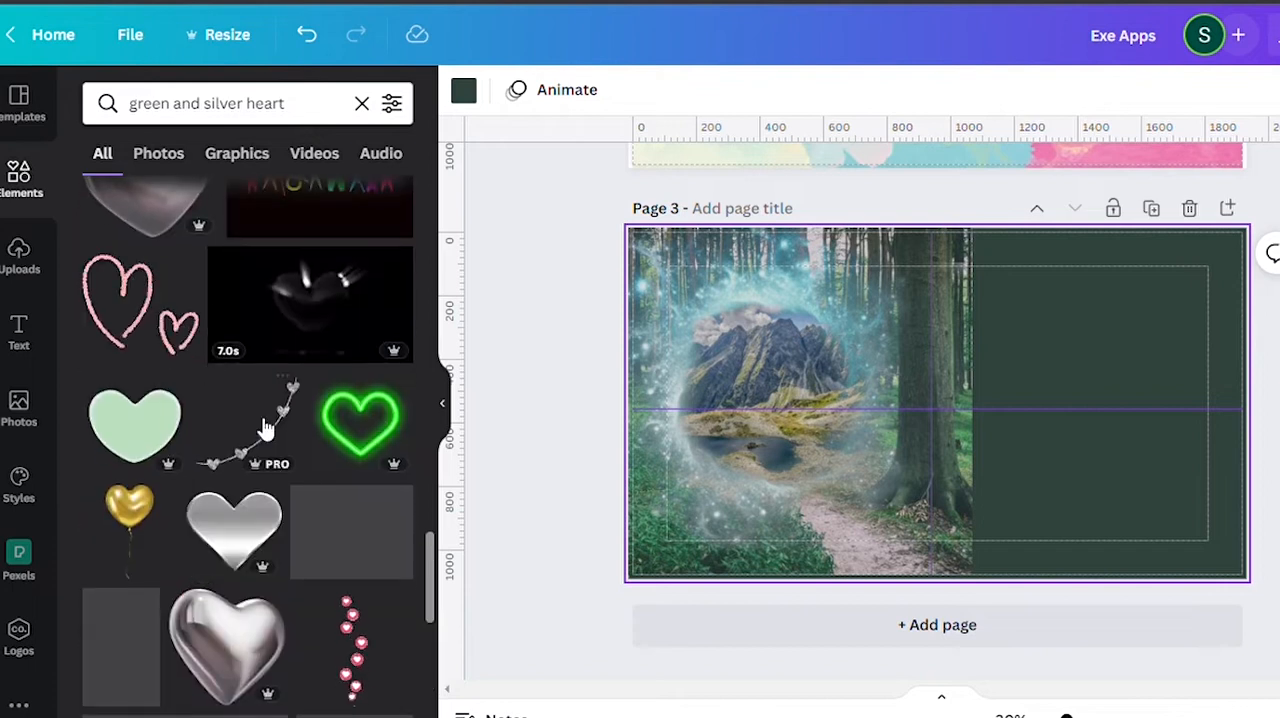
left_click(206, 366)
scroll(294, 620, "down", 6)
scroll(303, 627, "down", 3)
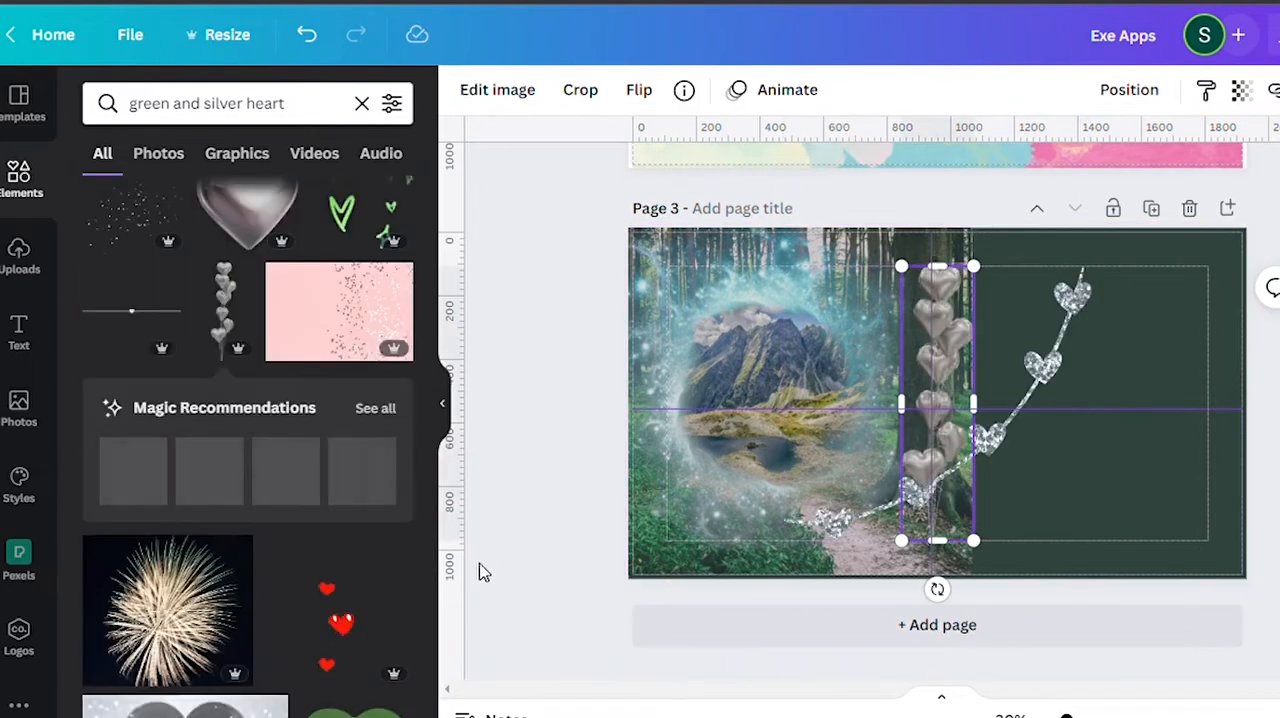
left_click(480, 571)
Add the blue-green eucalyptus branch from the heart column's magic recommendations to page 3 and discard the other leaf branch.
left_click(374, 409)
scroll(414, 357, "down", 3)
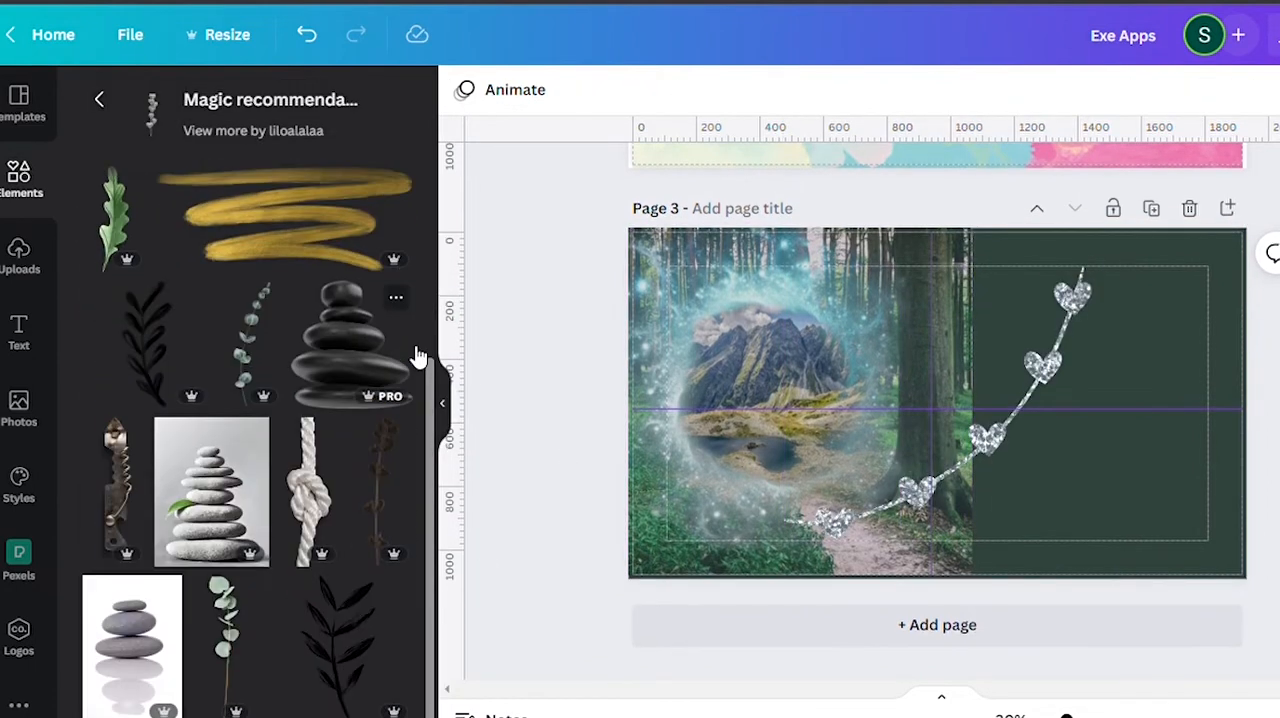
scroll(414, 357, "up", 3)
left_click(207, 310)
left_click(371, 318)
key("Delete")
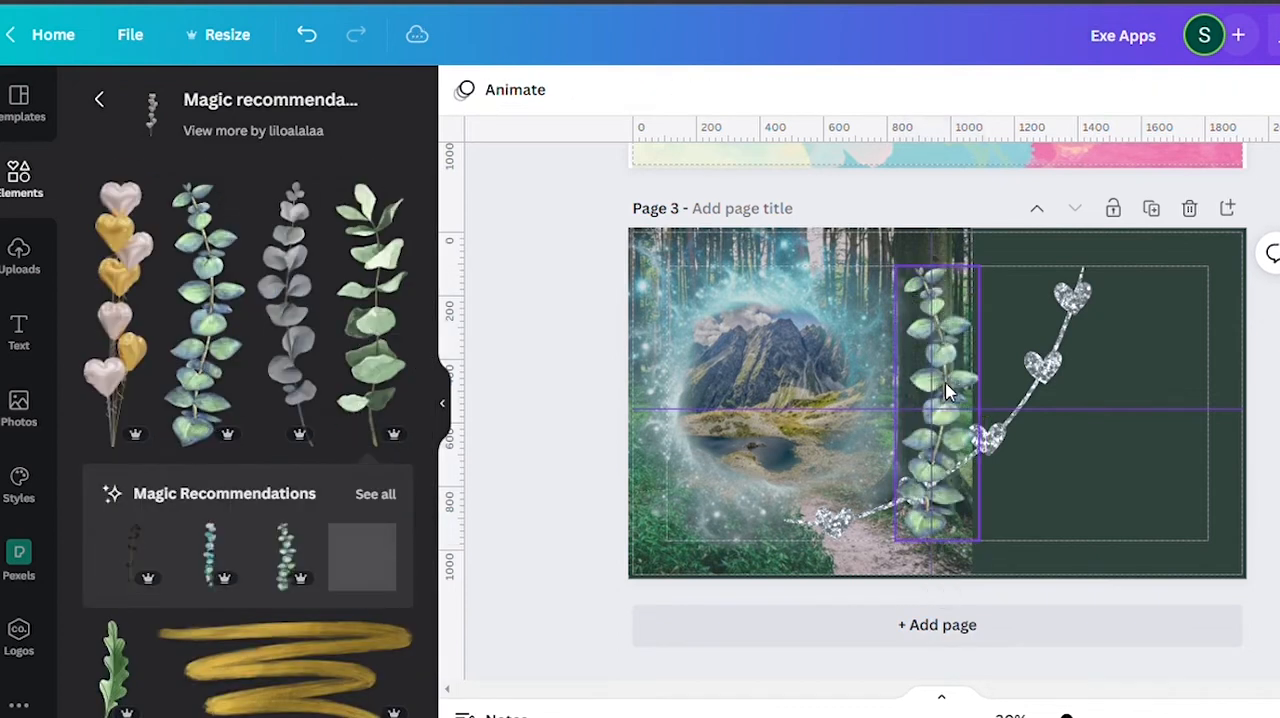
Delete the glitter heart garland and enlarge the eucalyptus branch to full page height along the forest photo's right edge.
left_click(992, 437)
key("Delete")
left_click_drag(942, 405, 993, 438)
left_click_drag(948, 300, 964, 222)
left_click_drag(967, 375, 961, 375)
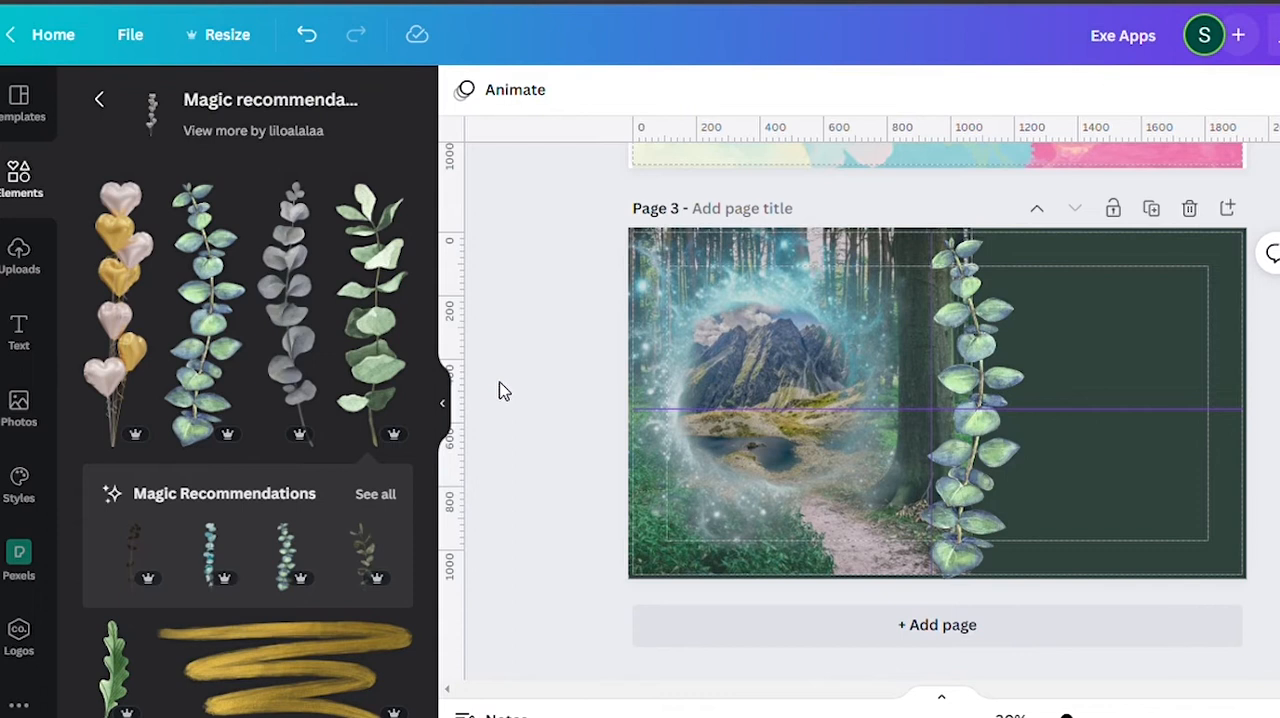
Raise the transparency value of the forest photo on page 3 so it is more opaque.
left_click(799, 519)
left_click(1241, 90)
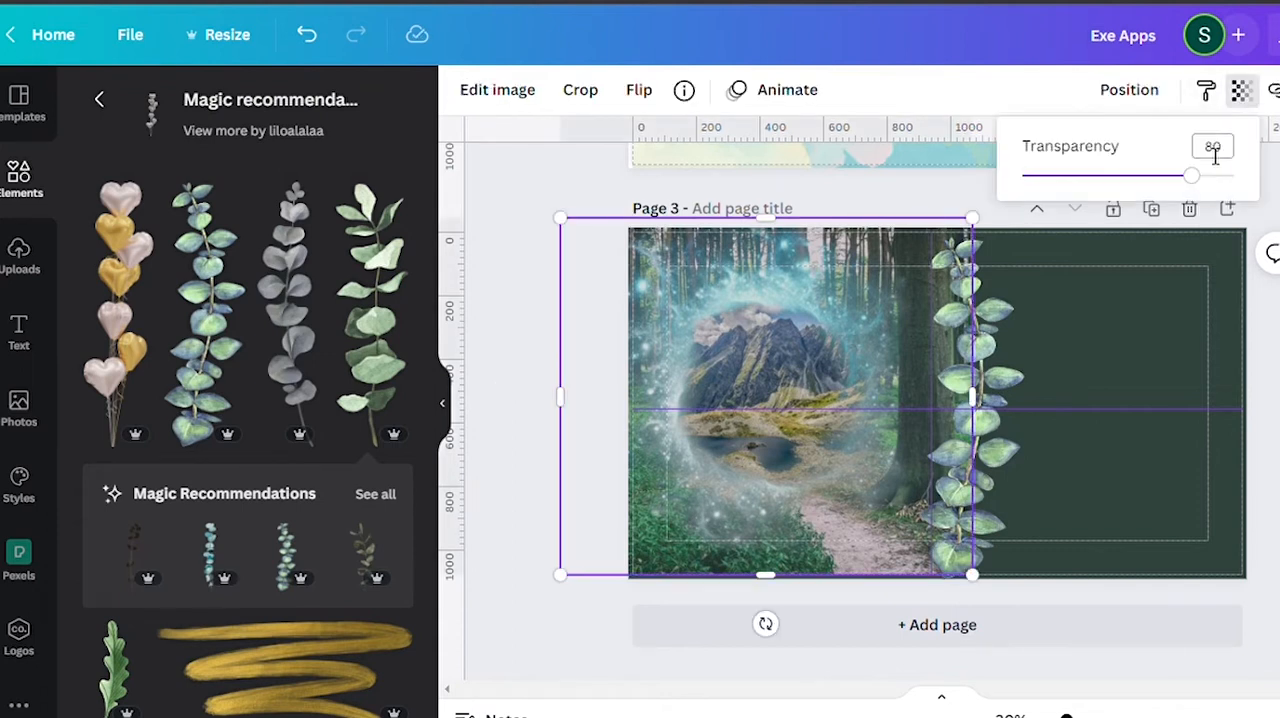
left_click(1214, 177)
left_click(1241, 90)
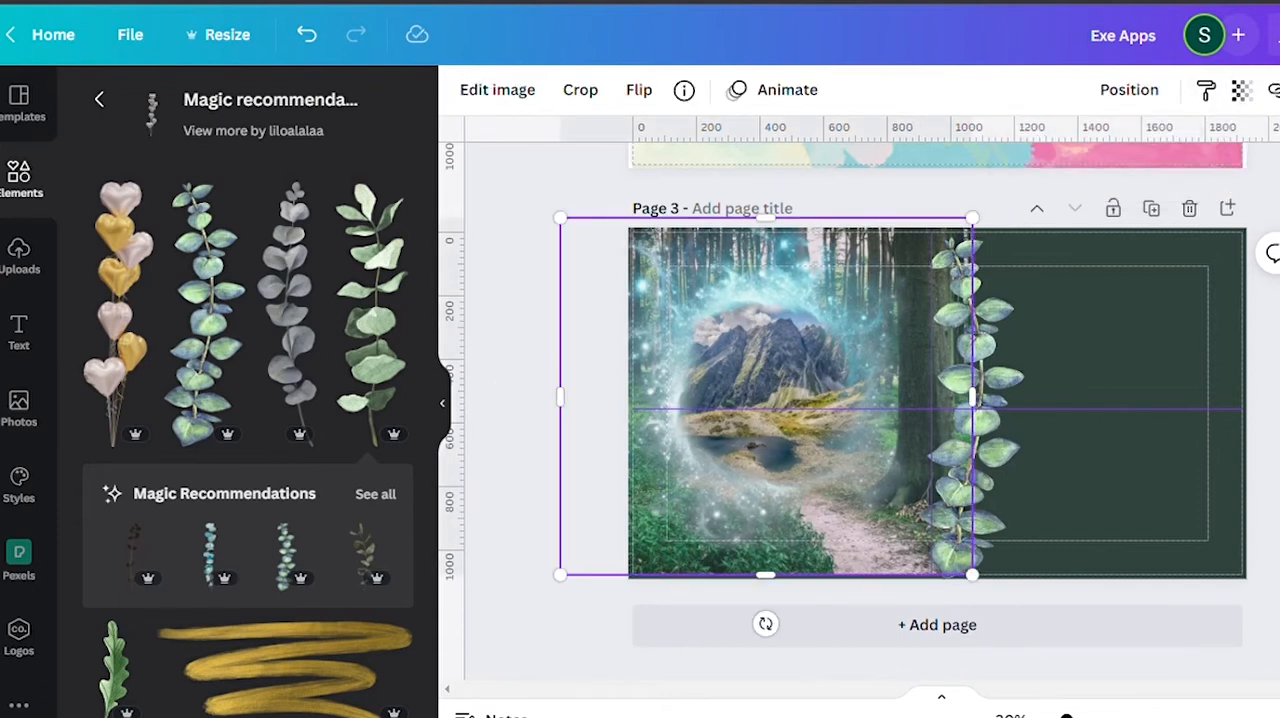
Add a heading reading "Apps" at the top of page 3's dark green side and colour it light green.
left_click(19, 330)
left_click(177, 214)
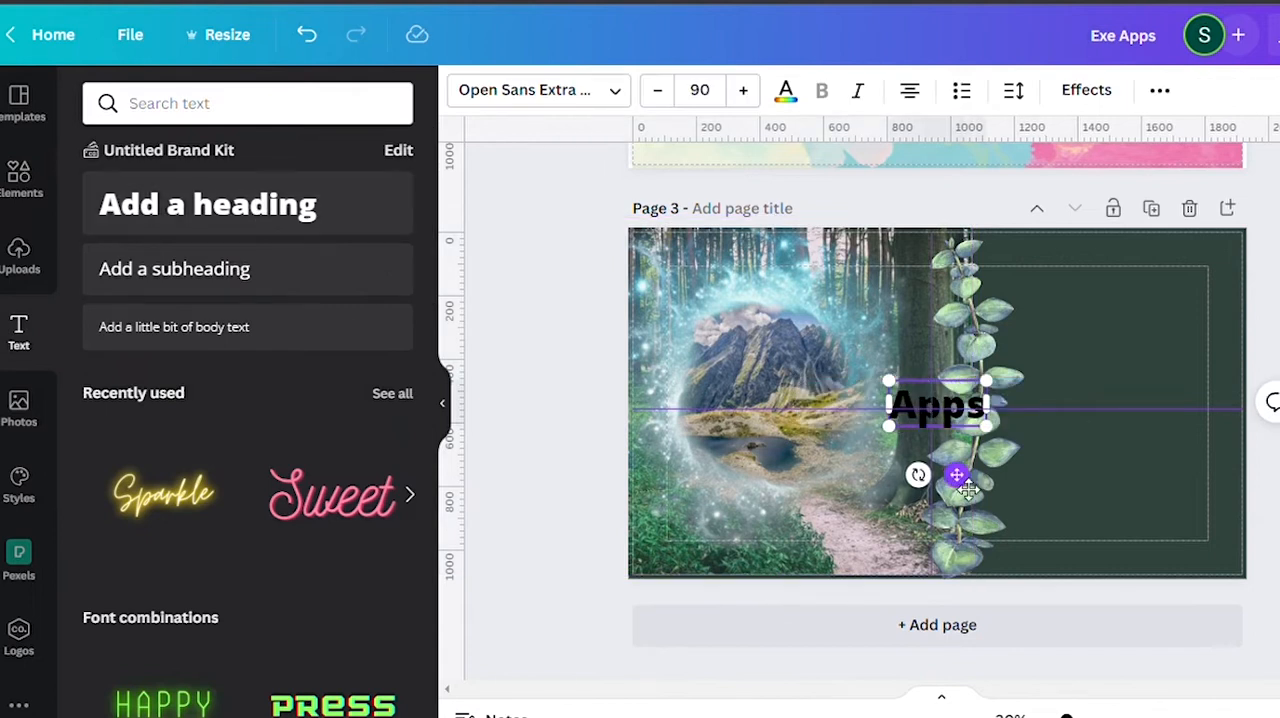
left_click(786, 90)
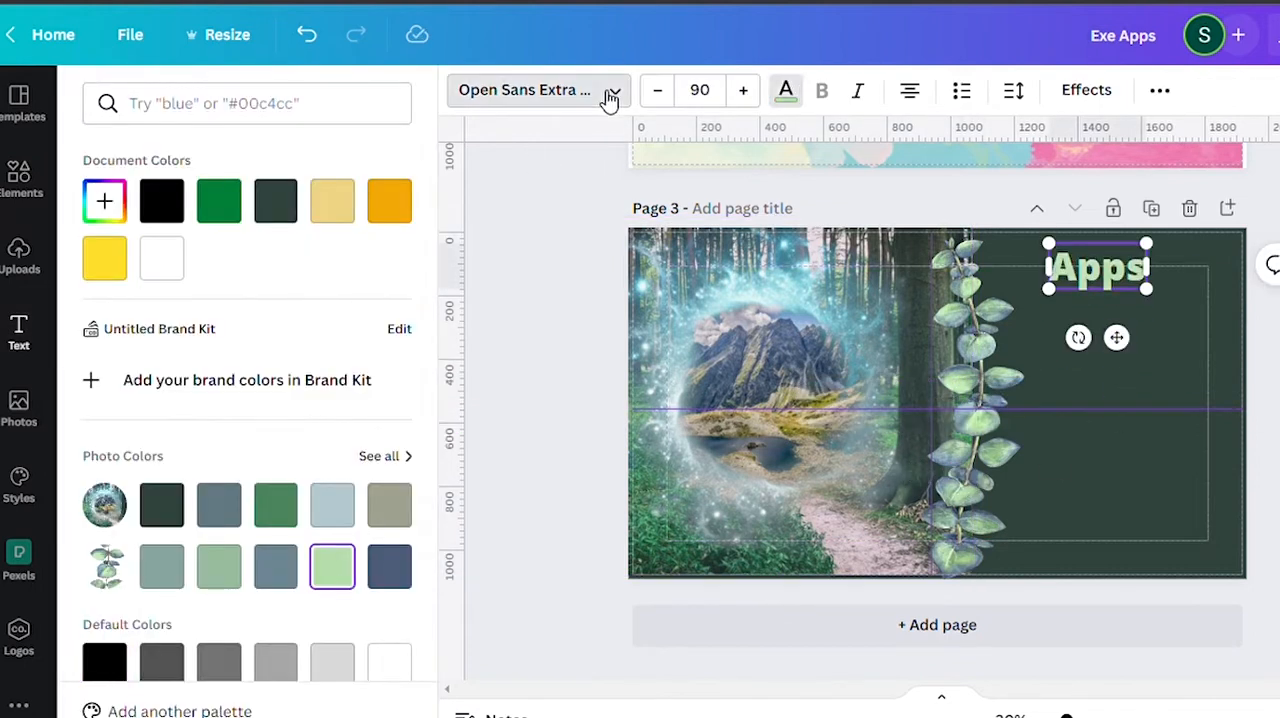
Choose a different font for the Apps heading and add another page after page 3.
left_click(609, 97)
scroll(240, 480, "down", 2)
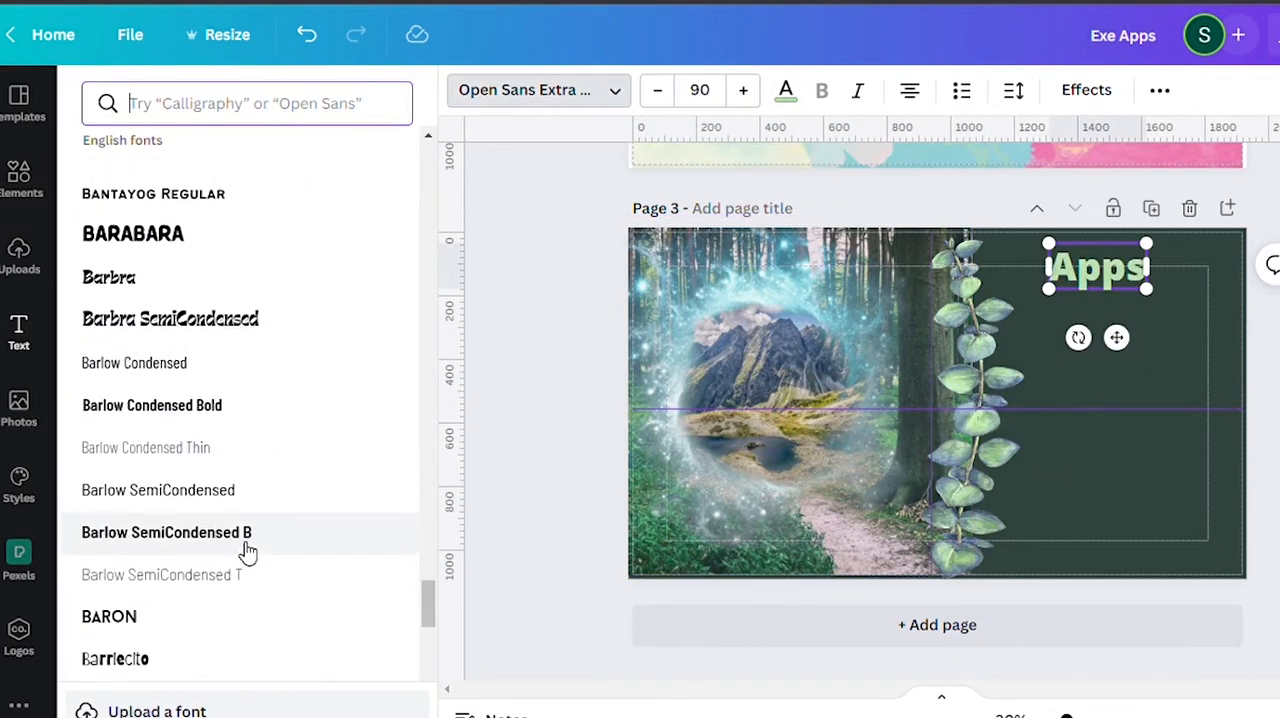
scroll(245, 560, "up", 6)
left_click(237, 584)
left_click(760, 630)
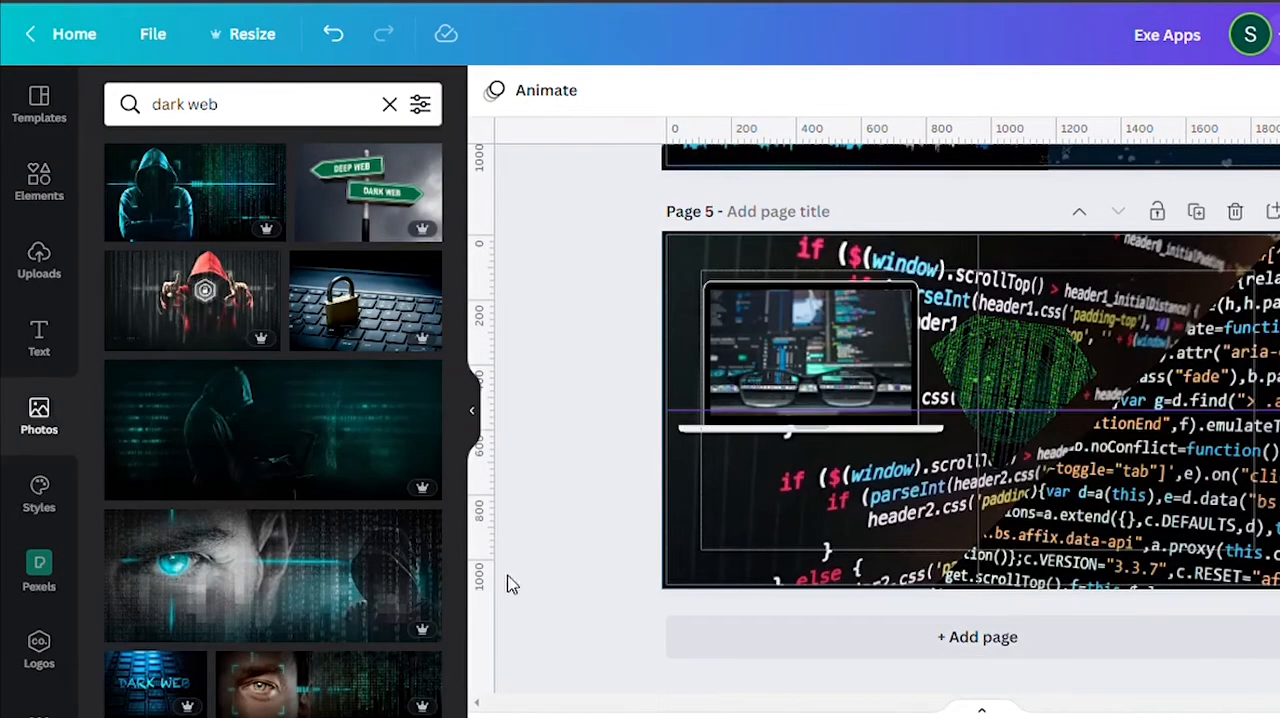
Fill page 5's diamond-shaped frame with the red hooded hacker photo and its large left frame with the green hooded group photo.
scroll(357, 409, "down", 4)
left_click_drag(357, 409, 1057, 383)
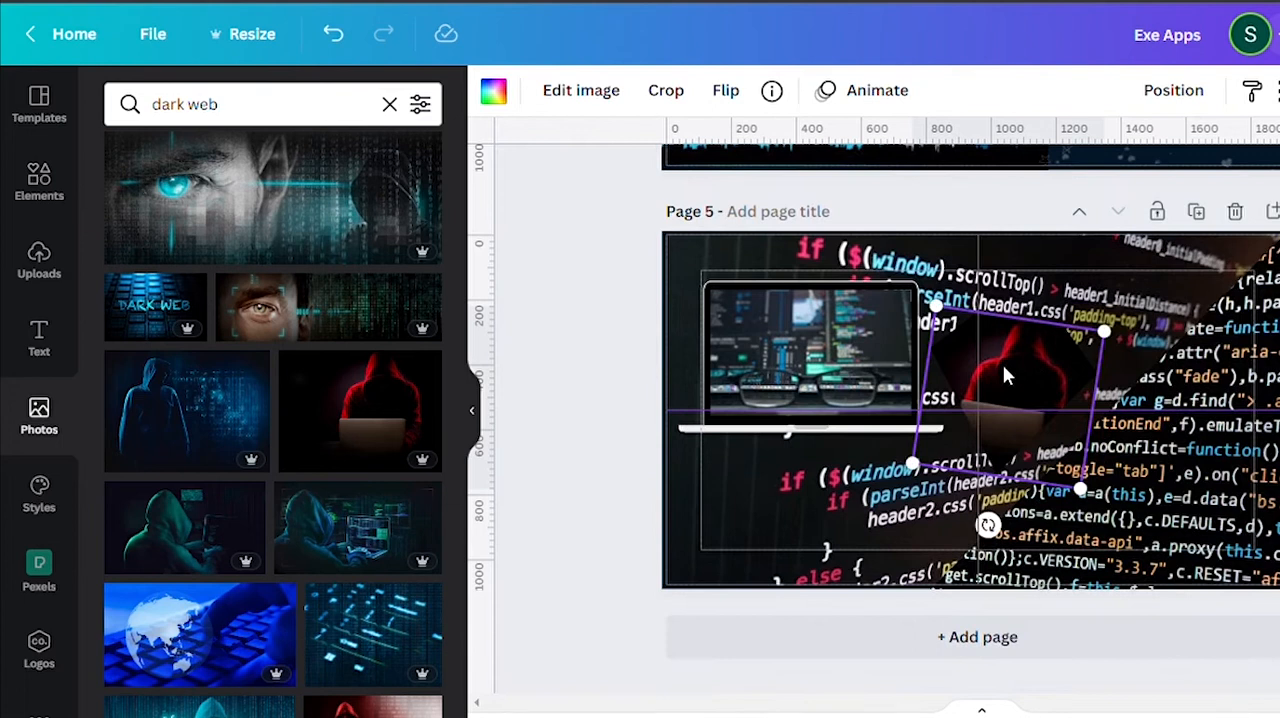
scroll(337, 597, "down", 5)
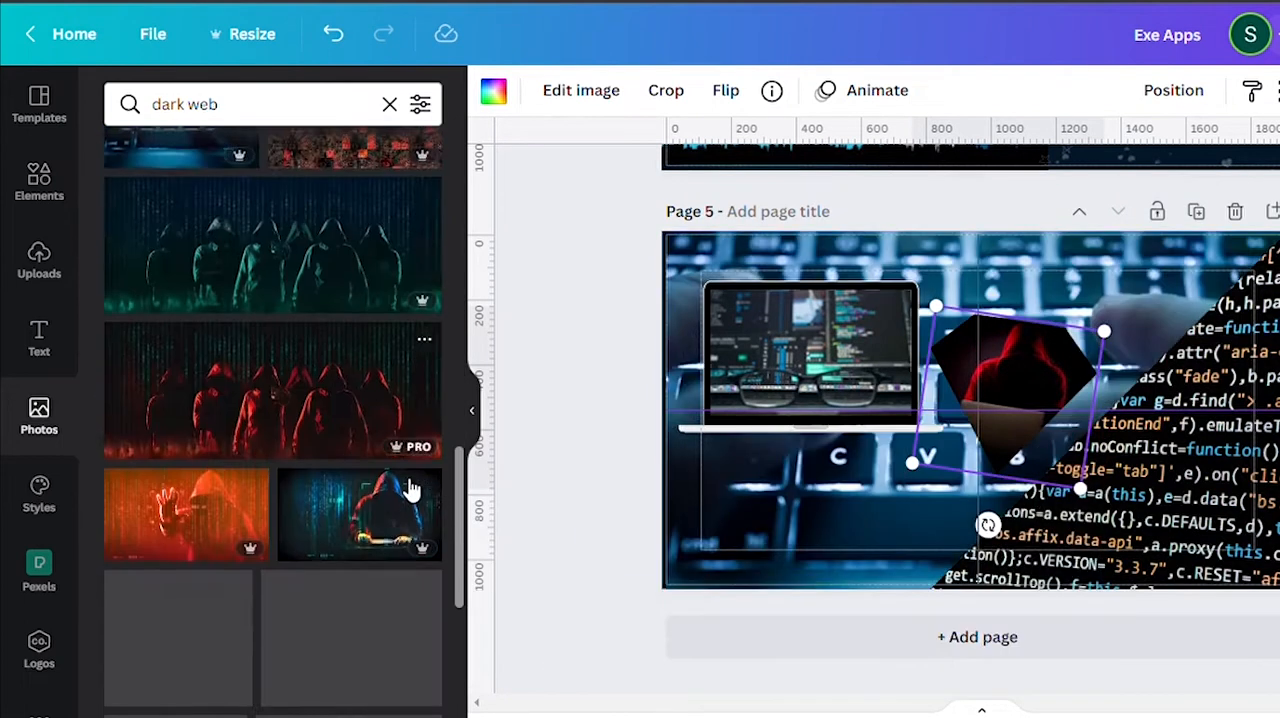
Search the photos for "starry night" and add the full moon over a city skyline photo to page 4.
scroll(402, 476, "up", 5)
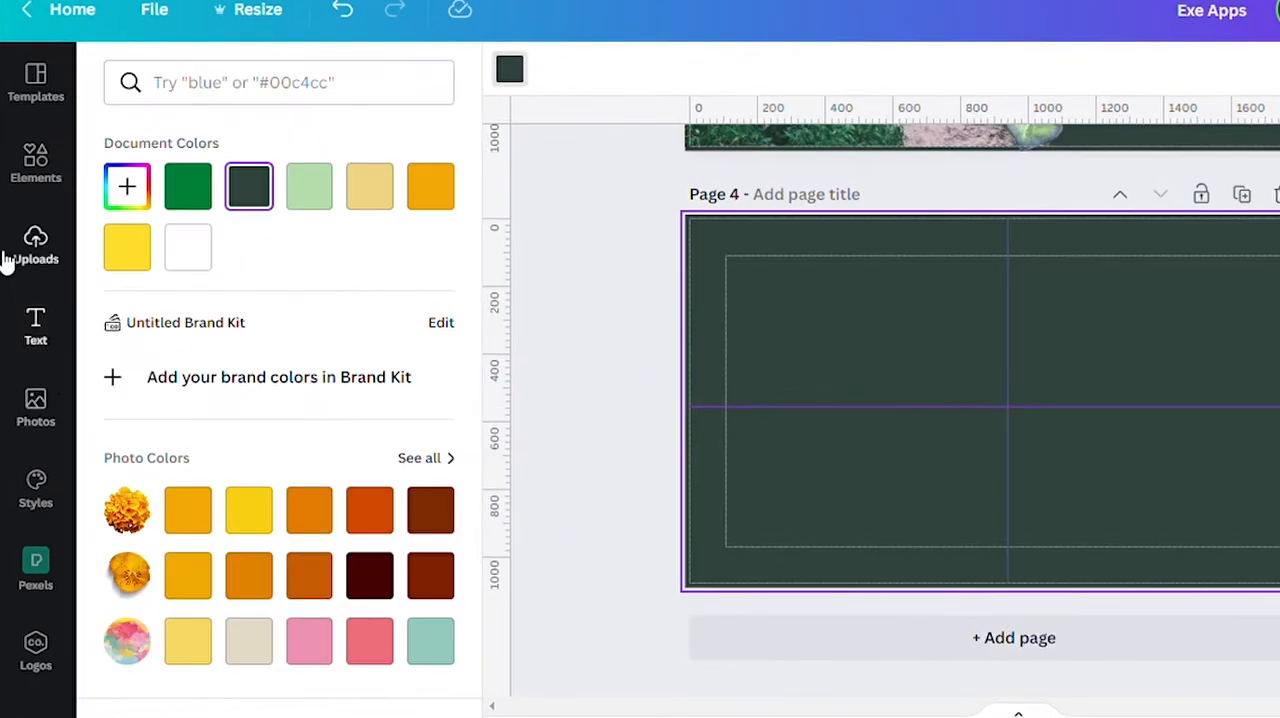
left_click(35, 410)
type("starry niht")
left_click(156, 172)
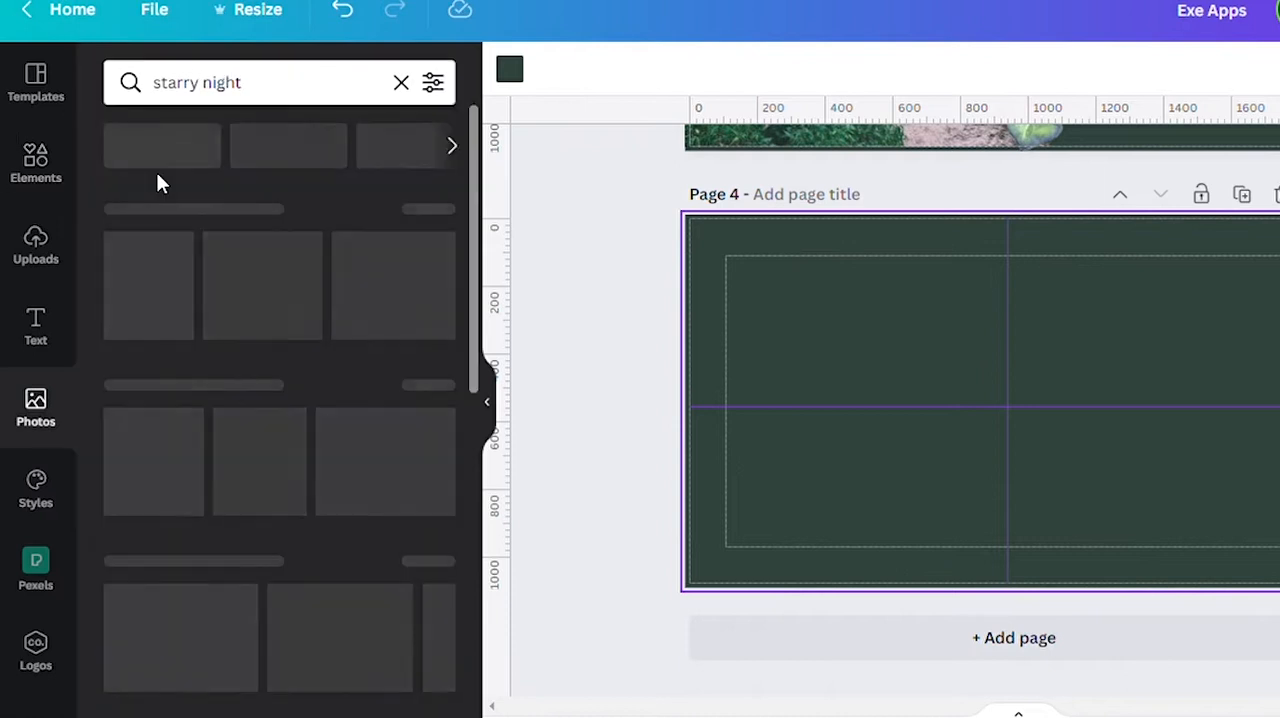
scroll(157, 177, "down", 5)
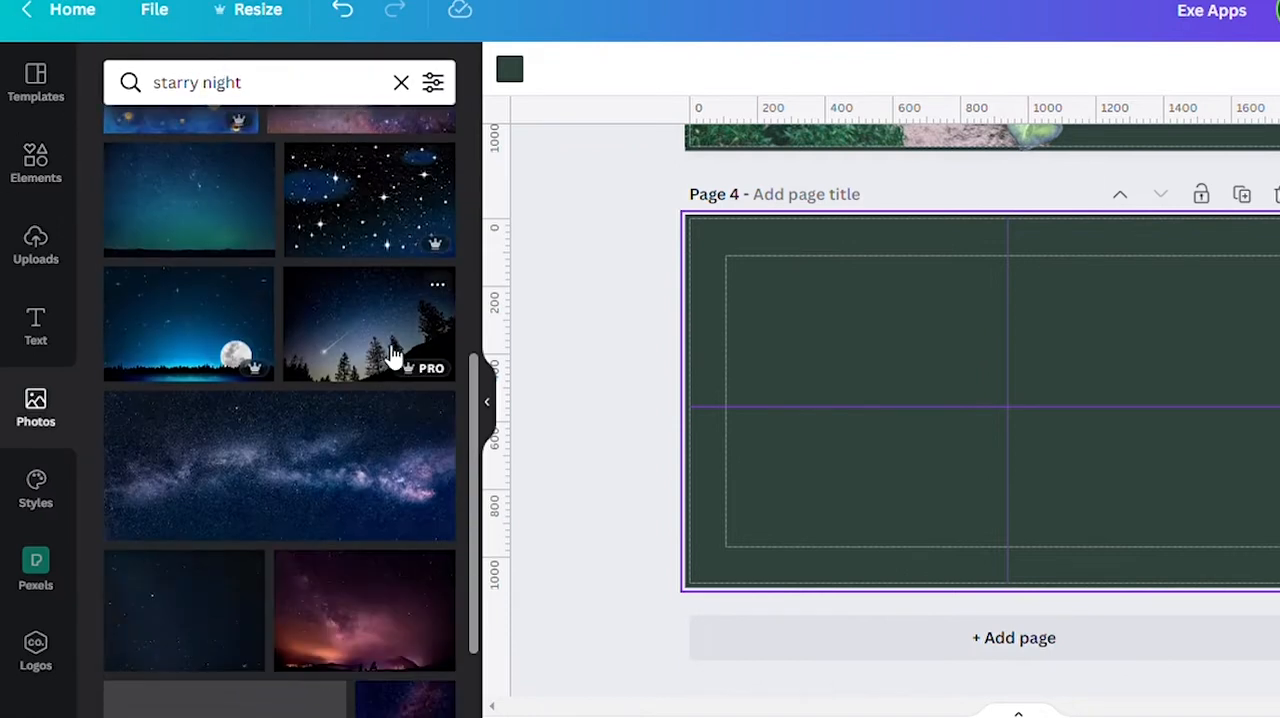
left_click(207, 320)
Enlarge the moonlit skyline photo and position it to cover the left part of page 4 at full page height.
left_click_drag(985, 405, 902, 405)
left_click_drag(928, 255, 894, 170)
left_click_drag(938, 408, 799, 460)
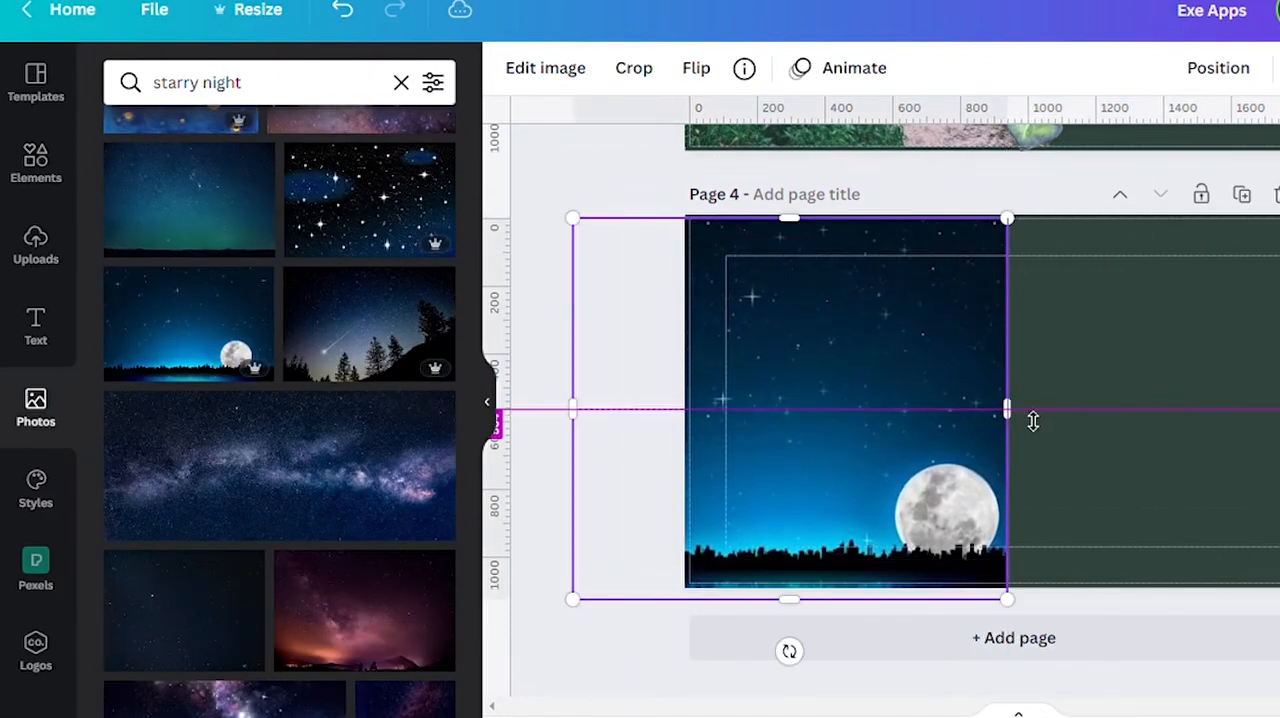
left_click_drag(1015, 437, 1074, 451)
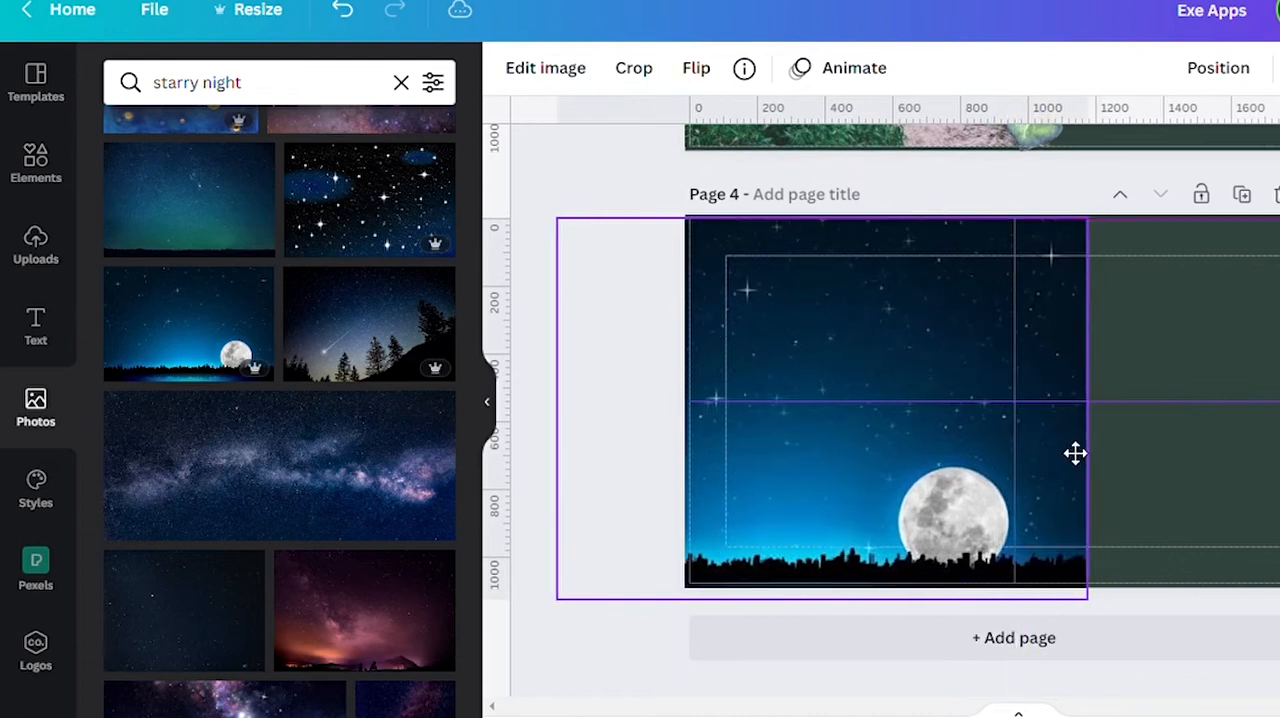
Set page 4's background to a dark navy colour.
left_click(1135, 430)
left_click(515, 70)
left_click(203, 524)
left_click(248, 510)
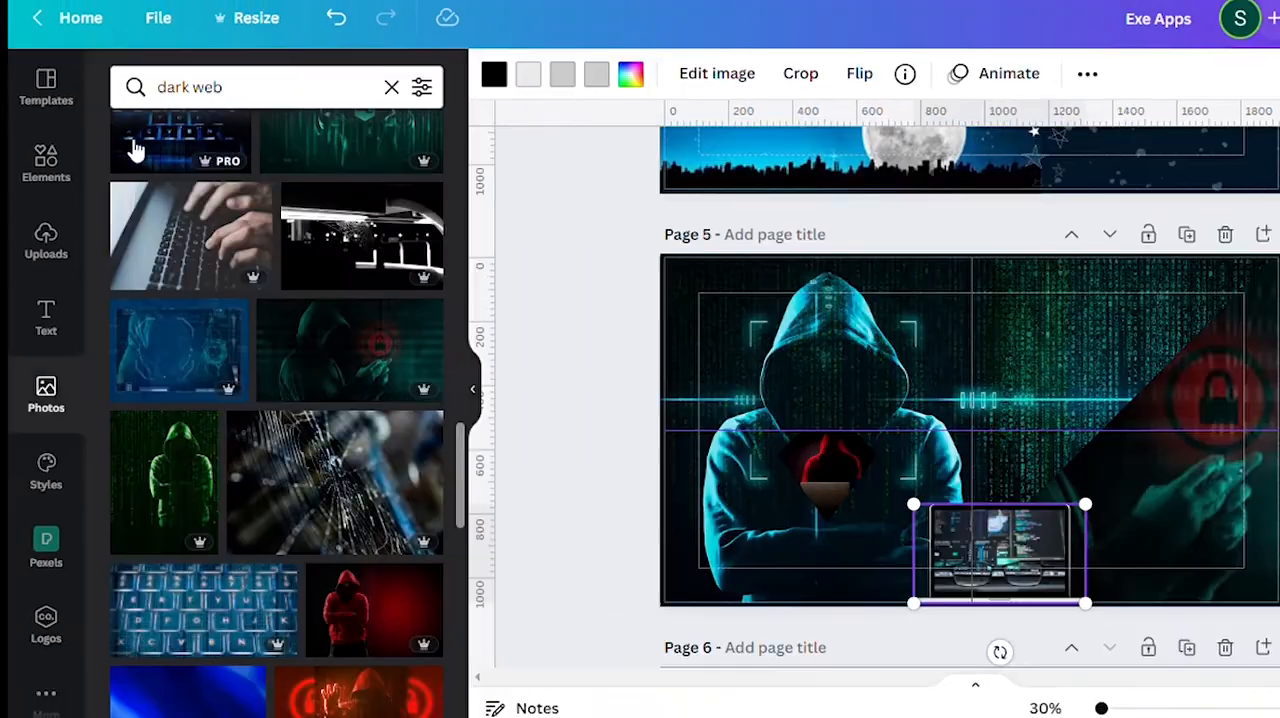
Add a subheading reading "I am Programmer" to page 5, then enlarge it and place it near the page's centre.
left_click(46, 315)
left_click(323, 257)
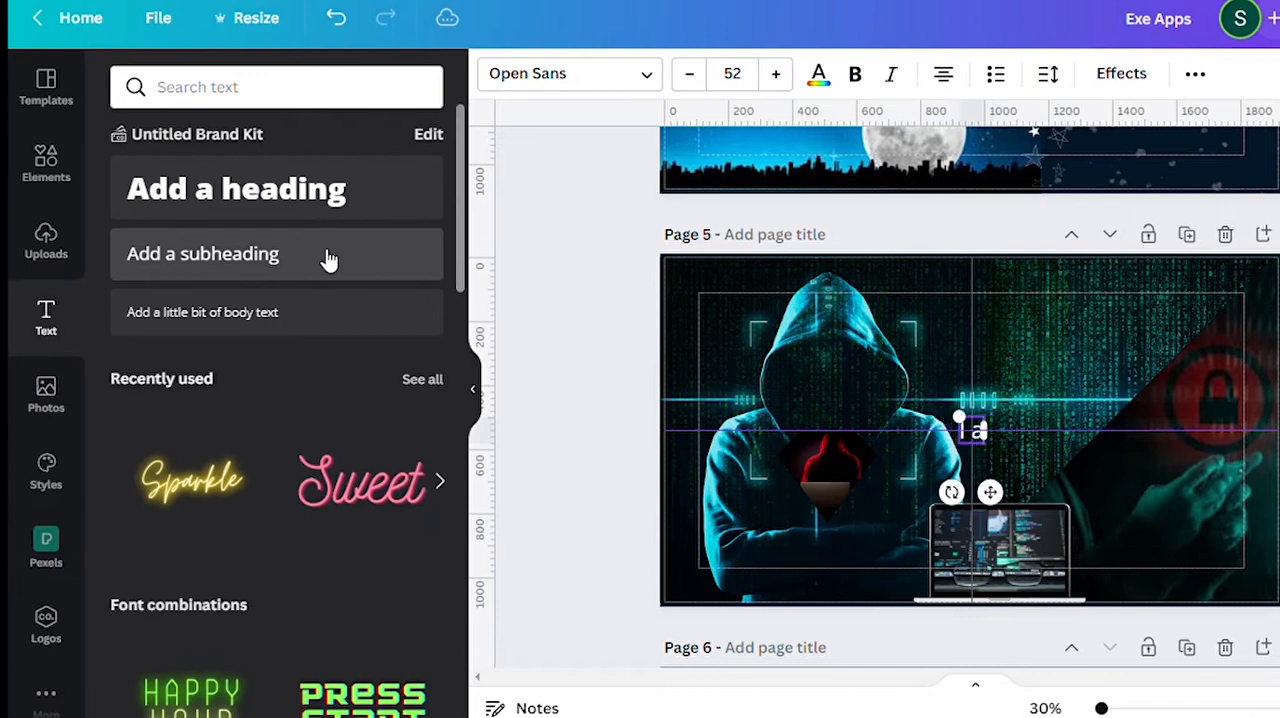
type("I am Programmer")
left_click_drag(880, 416, 749, 397)
left_click(926, 496)
left_click(926, 428)
left_click_drag(928, 495, 1064, 498)
Add two more subheadings reading "I am Hacker" and "I am Coder" to page 5.
left_click(312, 262)
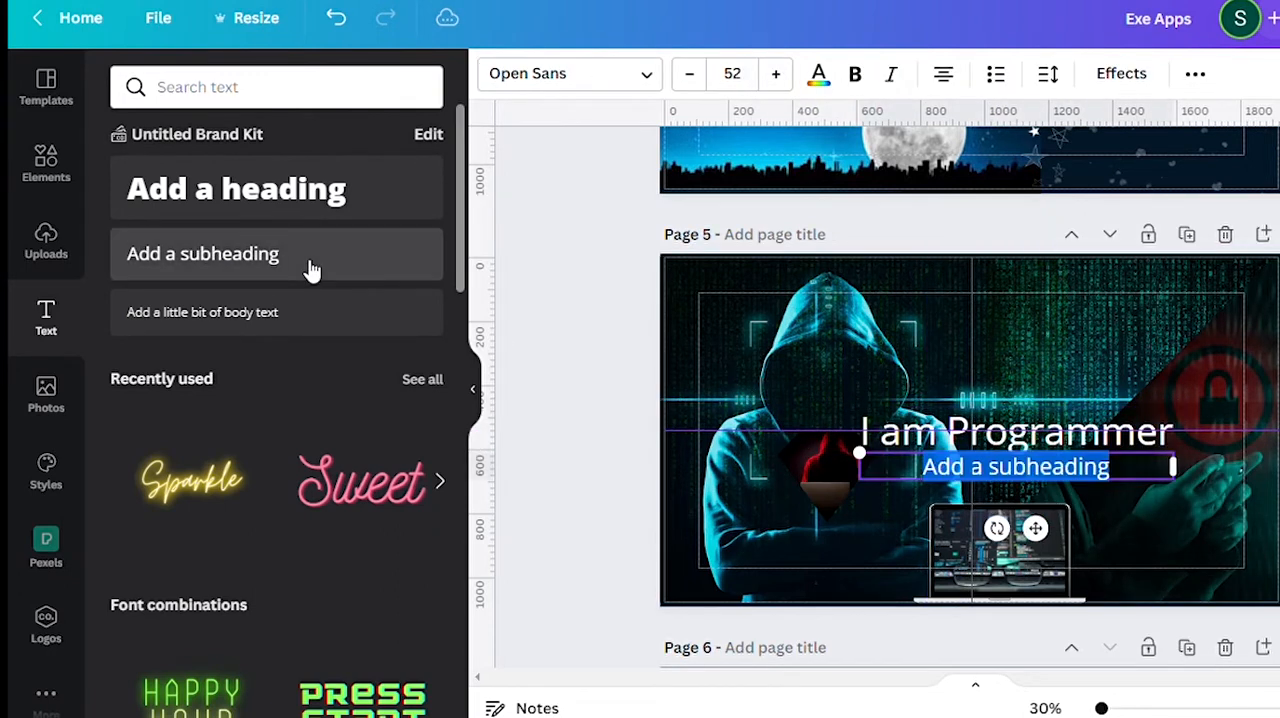
type("I am Hacker")
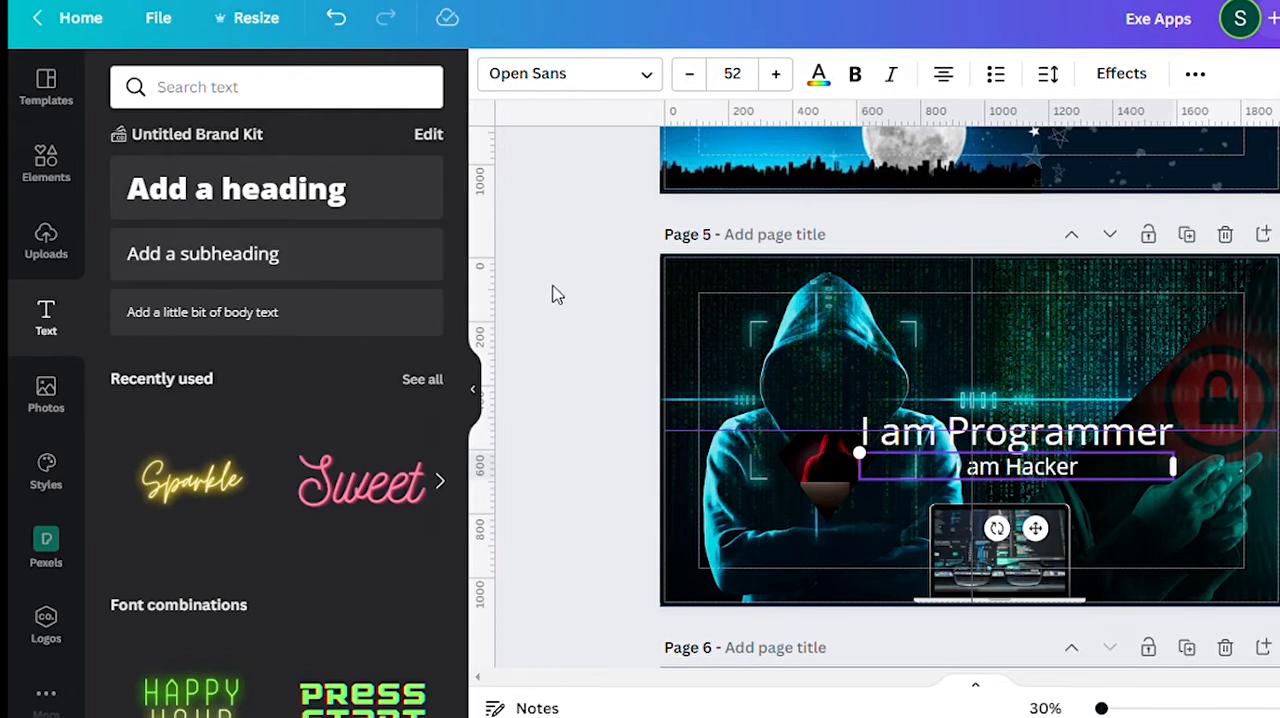
left_click(303, 255)
type("I am Coder")
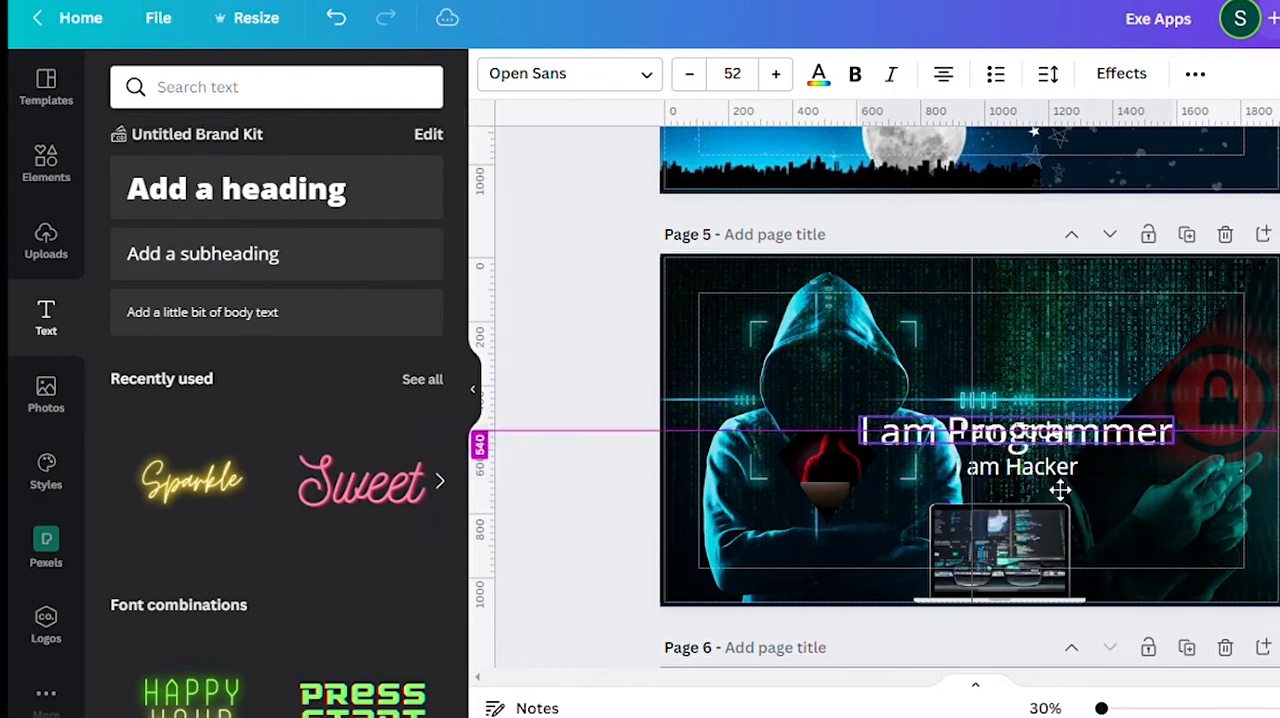
Arrange page 5's phrases with "I am Programmer" and "I am Hacker" on either side of the laptop and "I am Coder" at the page's top.
left_click_drag(1060, 490, 1208, 418)
left_click(1035, 467)
left_click_drag(1050, 462, 975, 578)
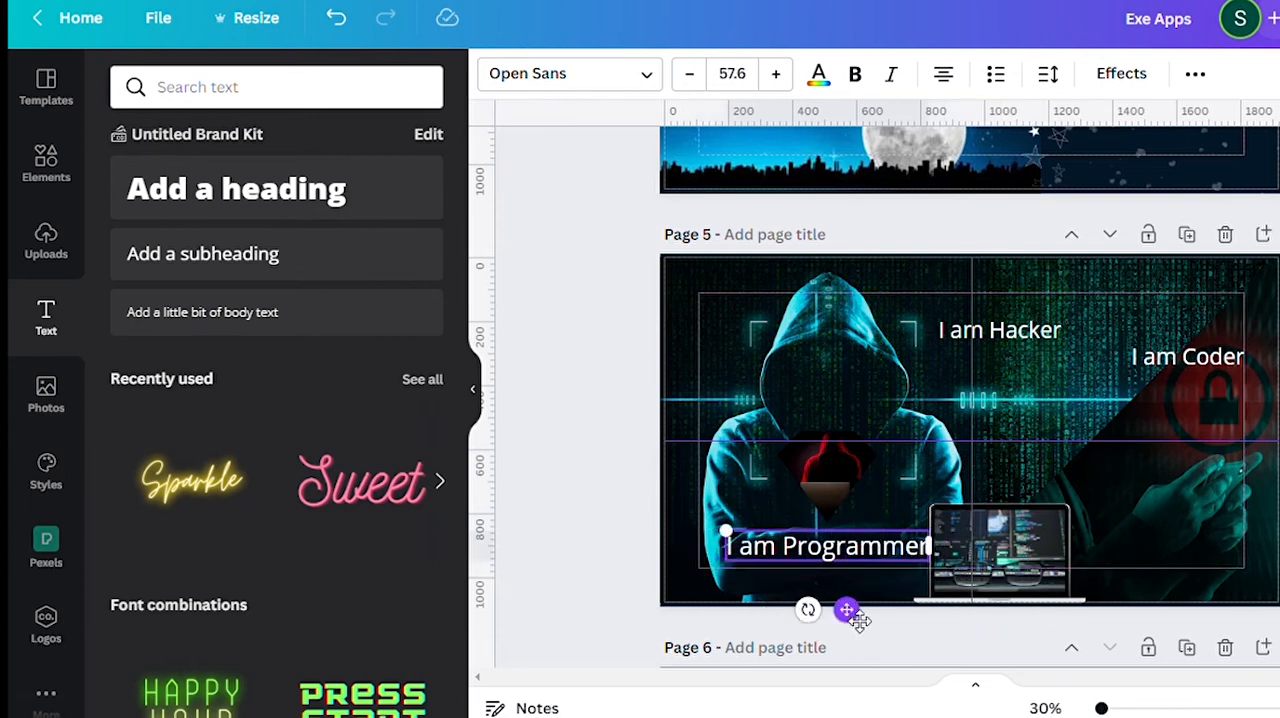
left_click_drag(855, 617, 873, 673)
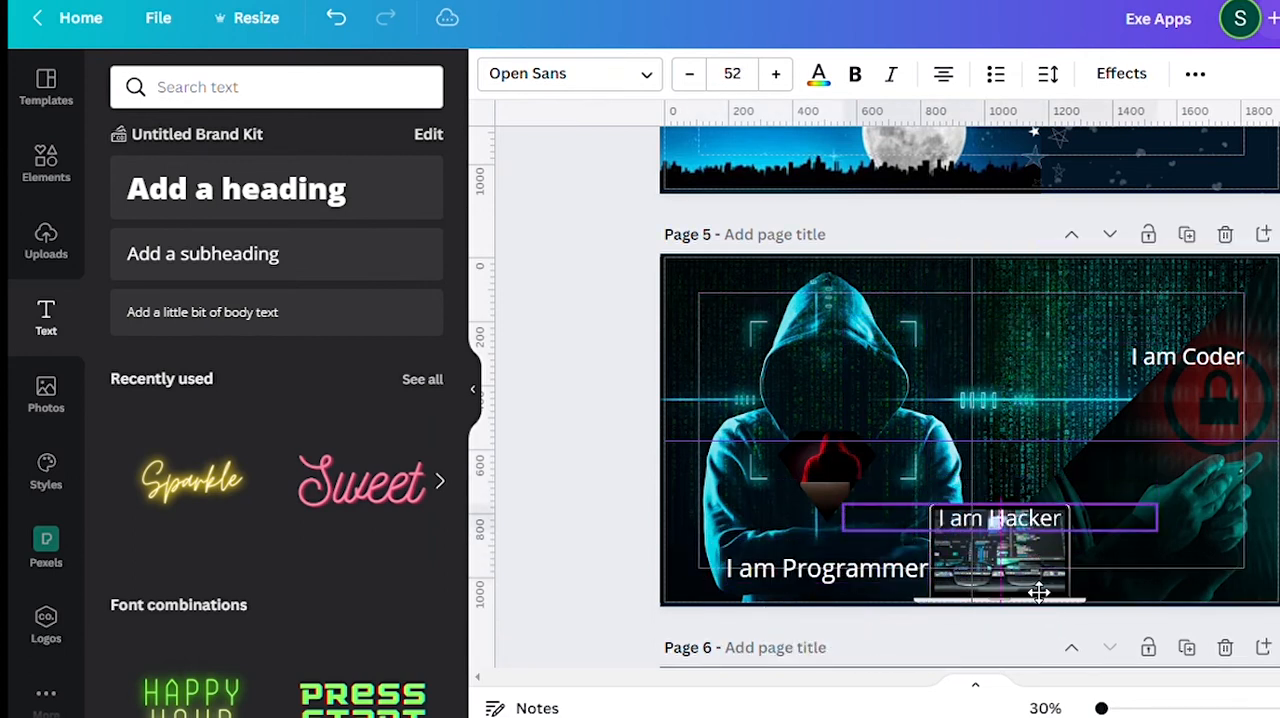
left_click_drag(1195, 357, 1007, 278)
left_click(1143, 430)
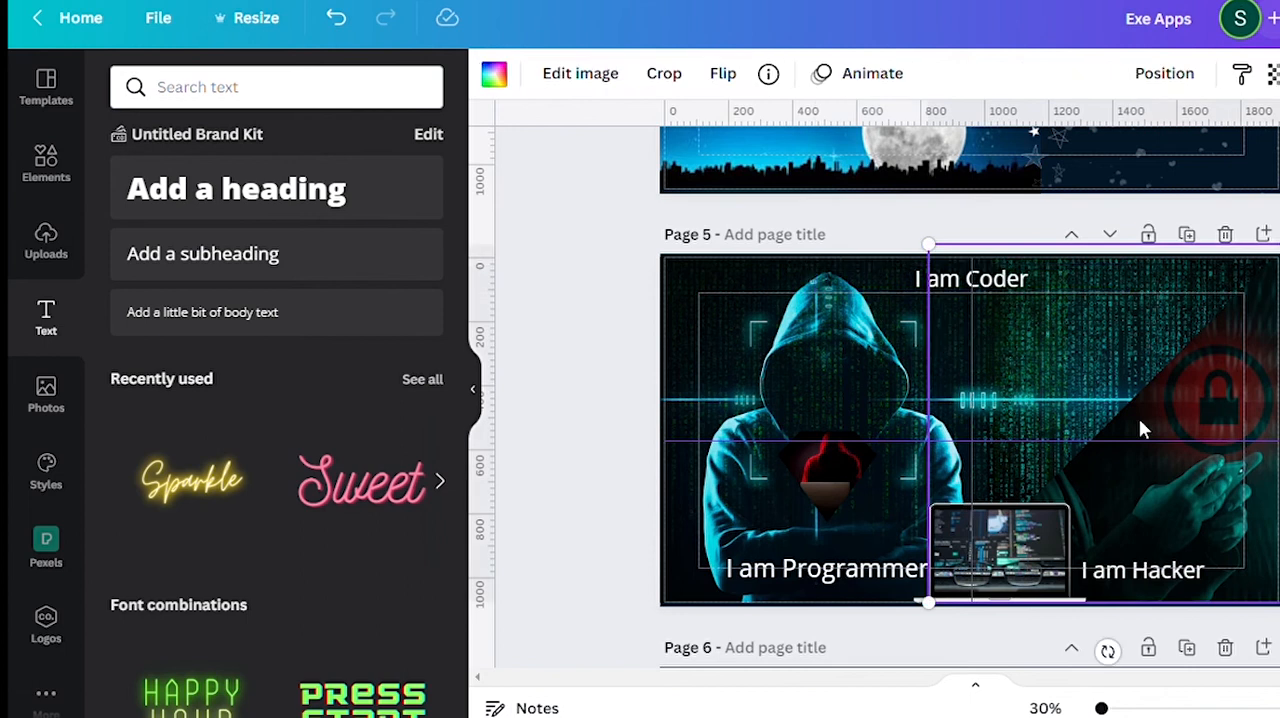
Apply the Lift effect to "I am Coder" and colour it dark red, with "I am Programmer" and "I am Hacker" in light blue.
left_click(971, 279)
left_click(1121, 73)
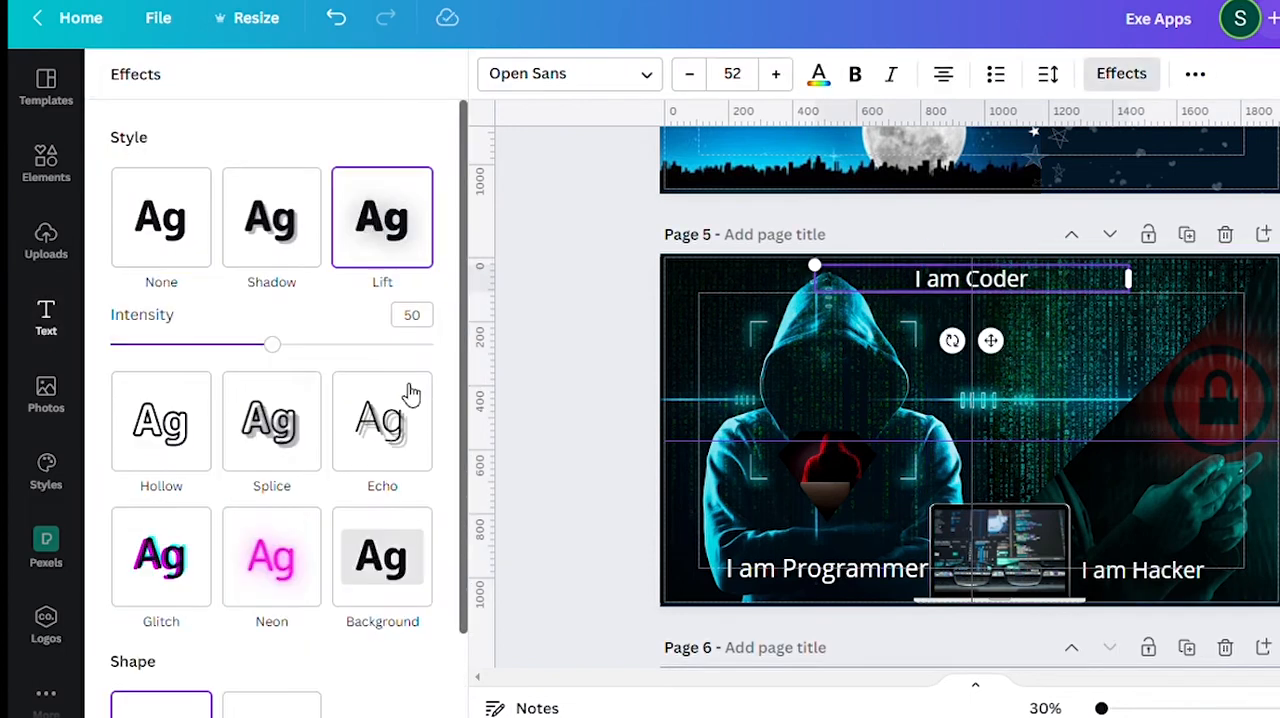
left_click(785, 568)
left_click(820, 76)
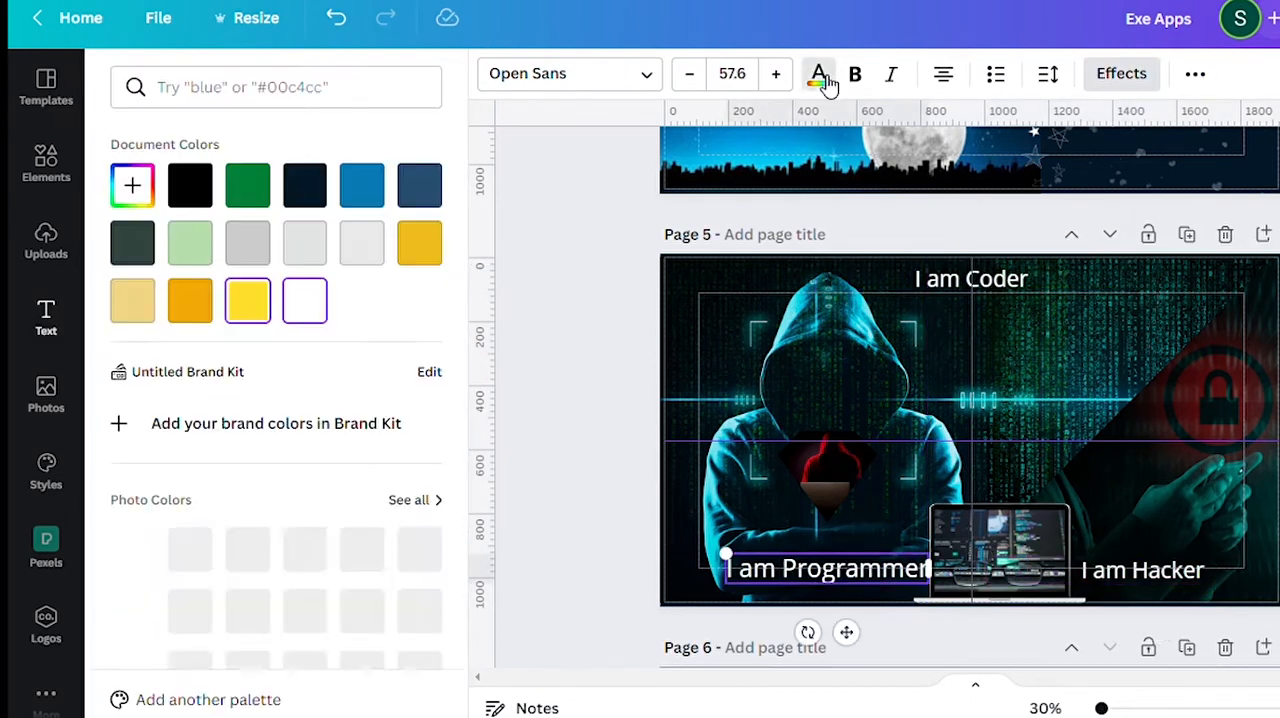
scroll(452, 463, "down", 2)
left_click(422, 458)
left_click(976, 282)
left_click(307, 520)
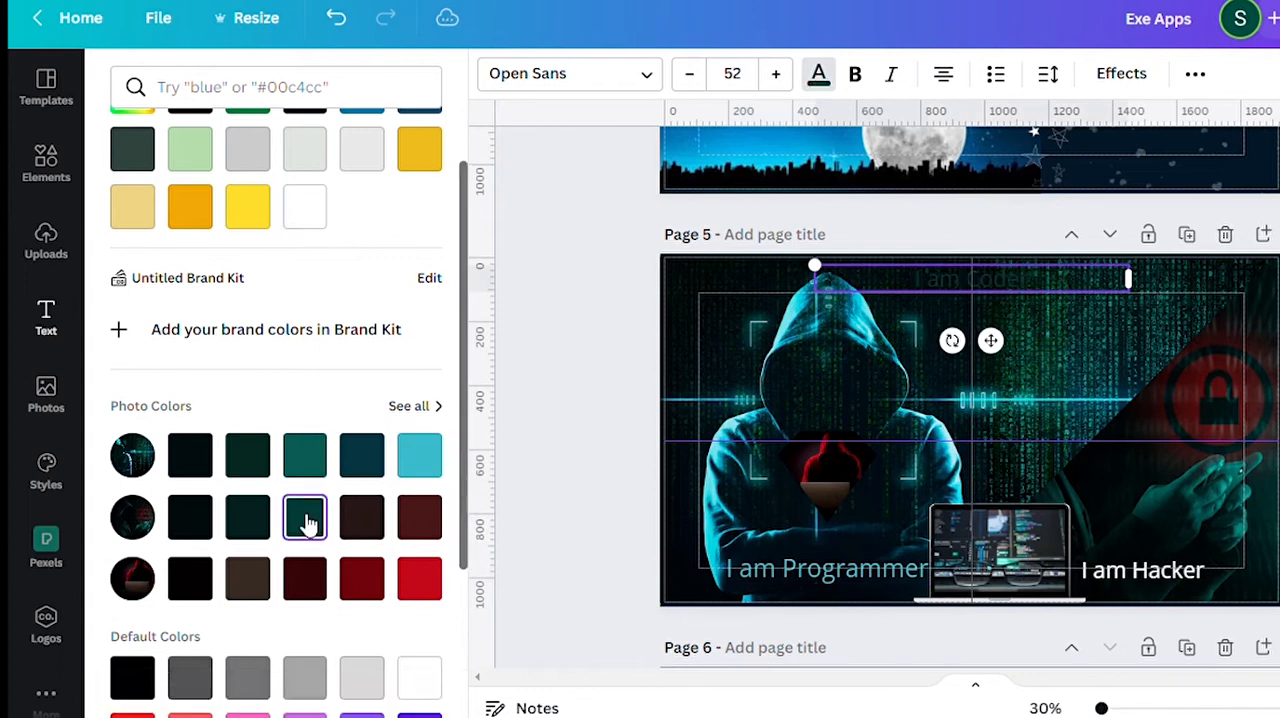
left_click(1078, 575)
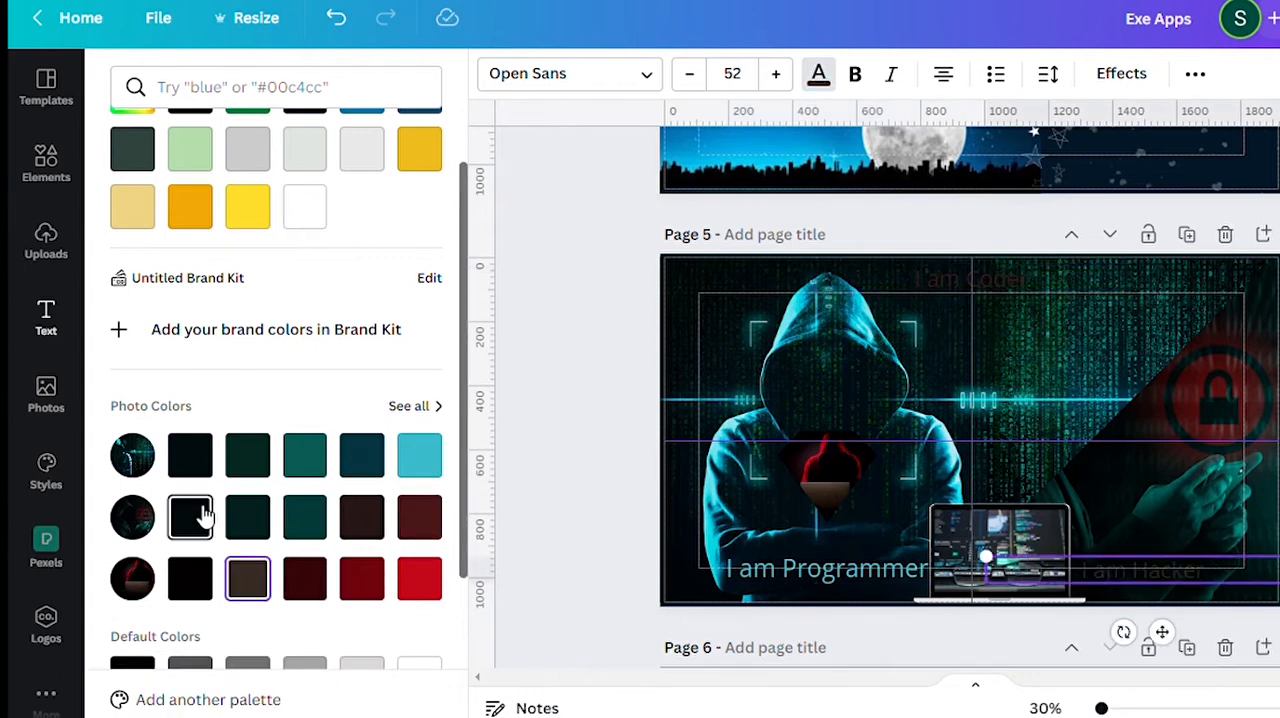
Set the font of all three phrases on page 5 to Bernier.
left_click(800, 568)
left_click(565, 73)
scroll(226, 530, "down", 5)
left_click(233, 519)
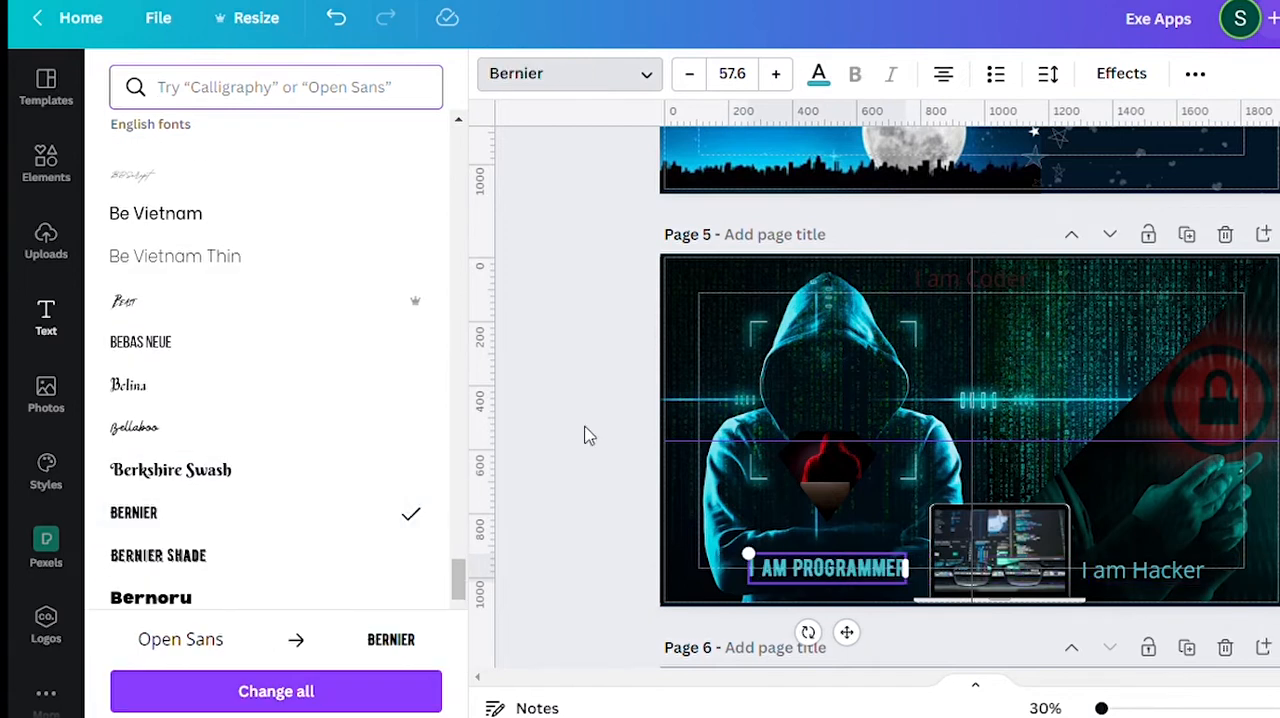
left_click(1110, 574)
left_click(156, 352)
left_click(968, 280)
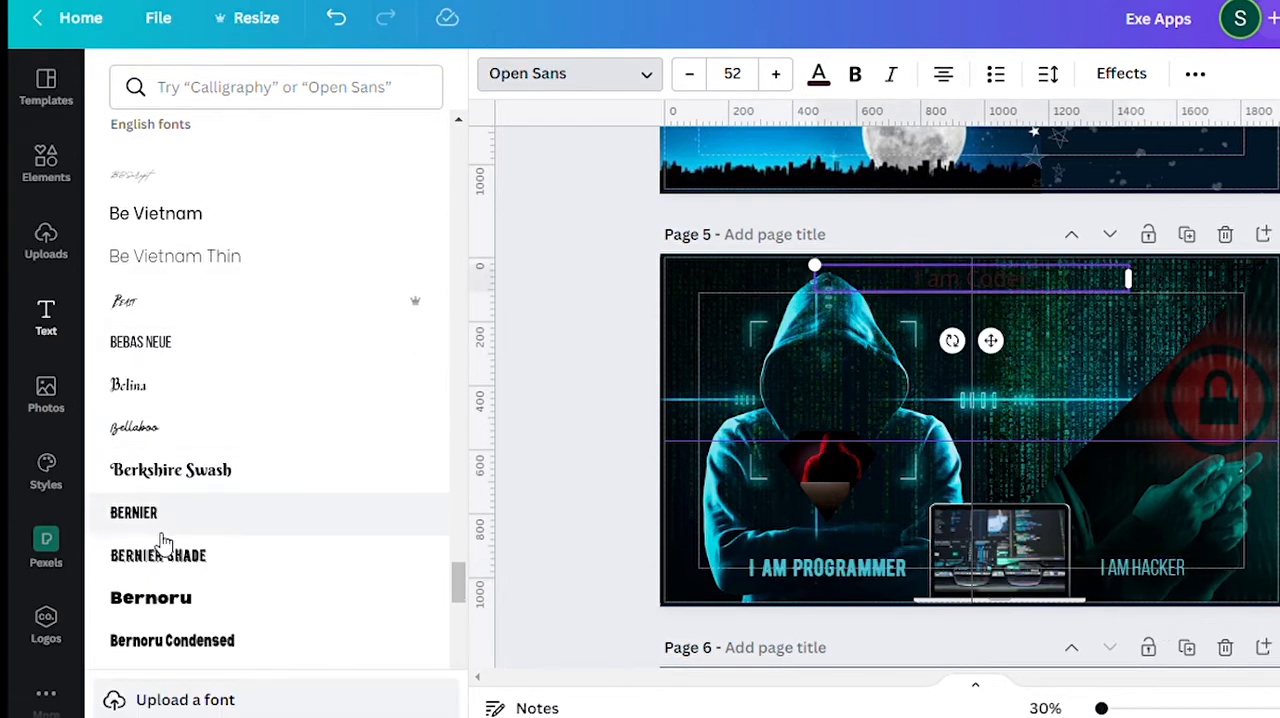
left_click(1140, 568)
left_click(152, 532)
left_click(562, 473)
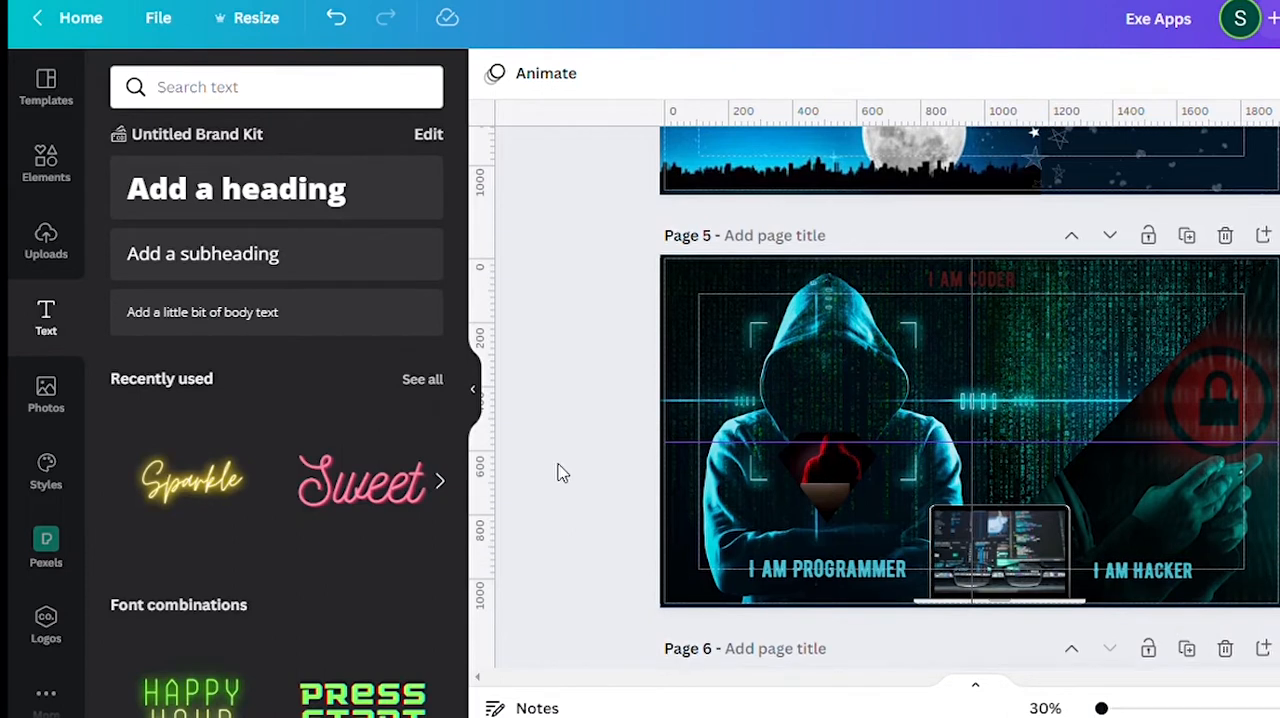
Search the elements for "white shadow" and add the blurred white square to page 5.
scroll(562, 473, "up", 2)
left_click(46, 160)
triple_click(246, 90)
type("white shadow")
key("Return")
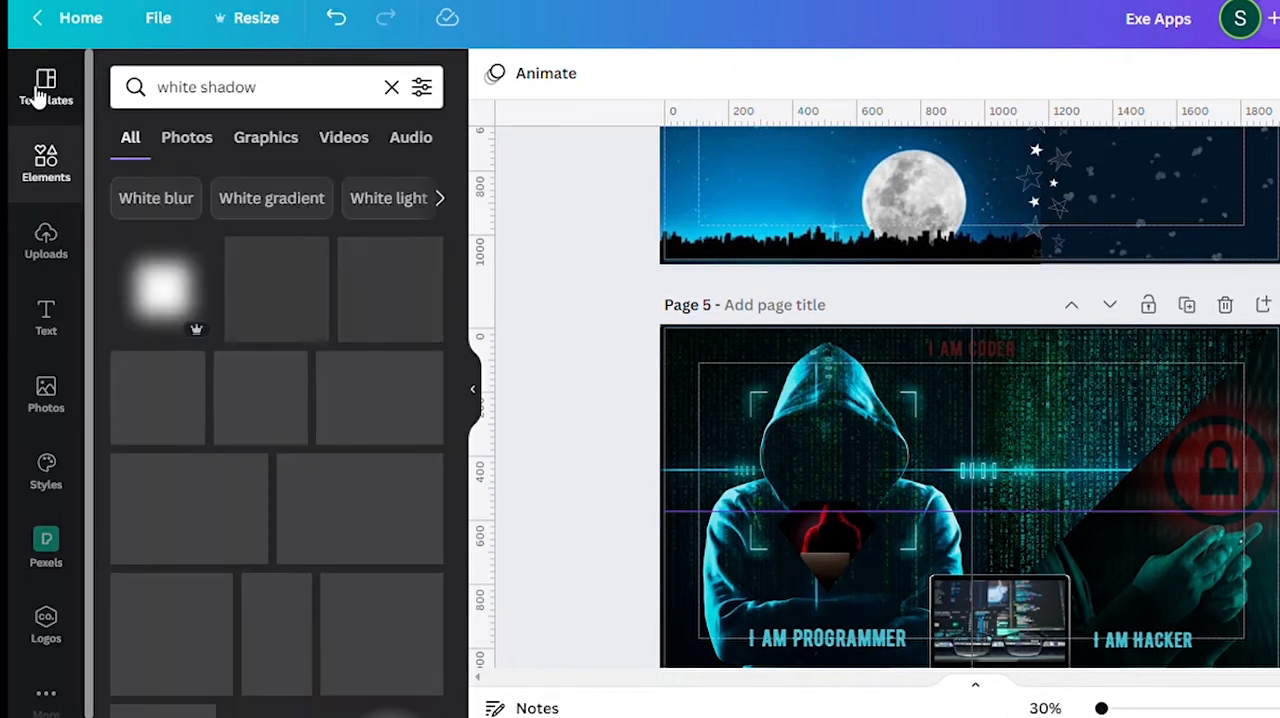
left_click(163, 300)
Resize the white glow, centre it on the red hooded hacker diamond and send it behind the diamond.
left_click_drag(833, 640, 948, 523)
left_click_drag(1036, 446, 856, 551)
left_click(1165, 74)
left_click(1058, 151)
left_click_drag(773, 632, 833, 612)
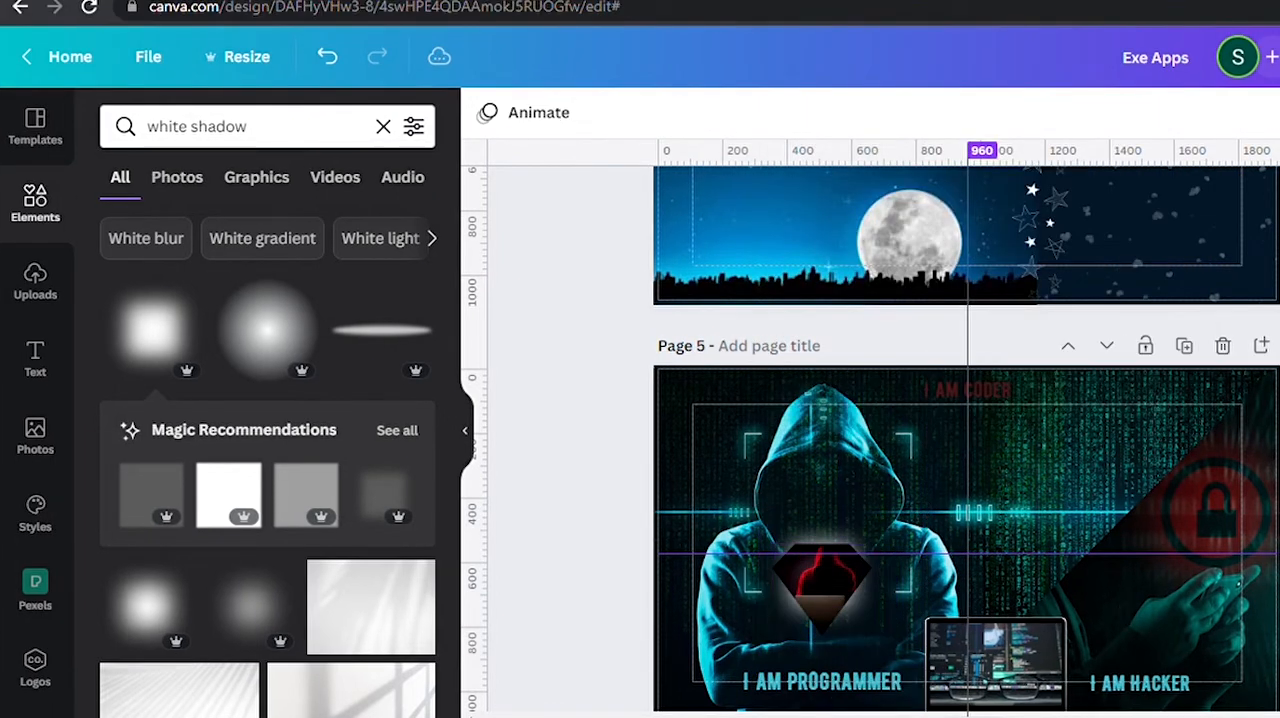
left_click(870, 613)
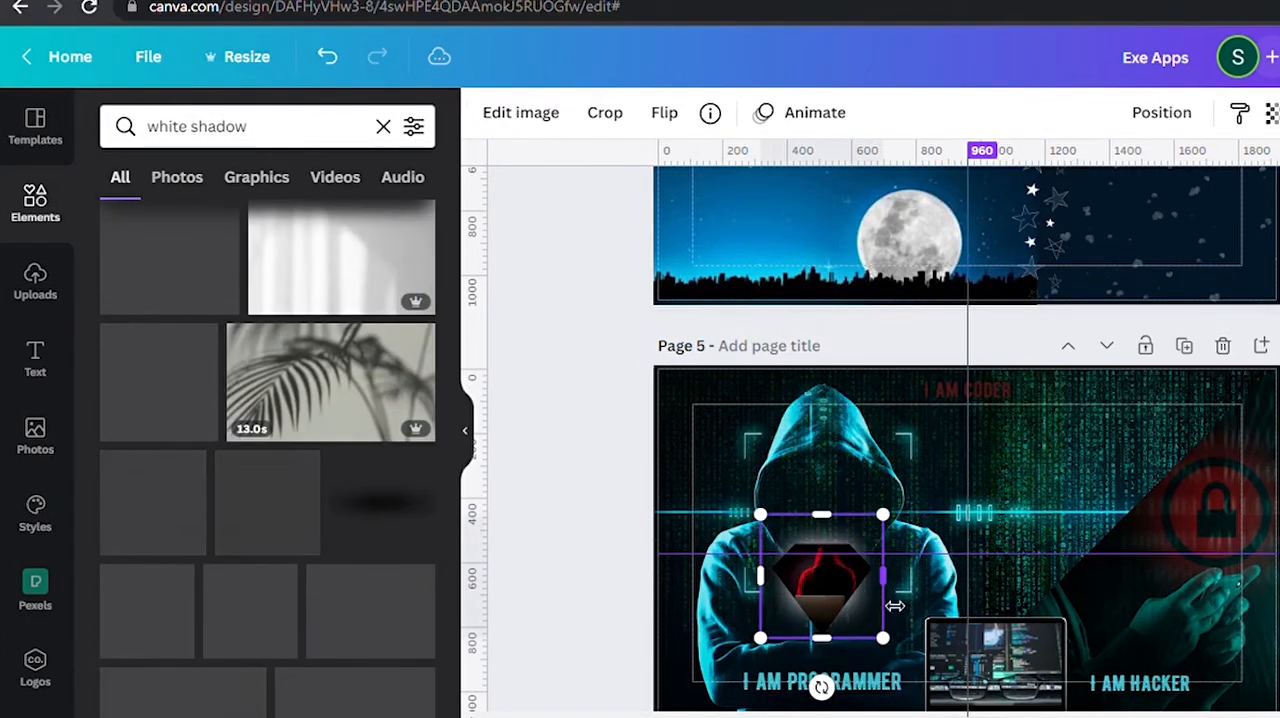
left_click_drag(876, 548, 876, 548)
left_click(1278, 500)
Go to the blank page 6 and search the elements for "boy shadow", refining the search to "boy black image".
scroll(967, 440, "down", 1)
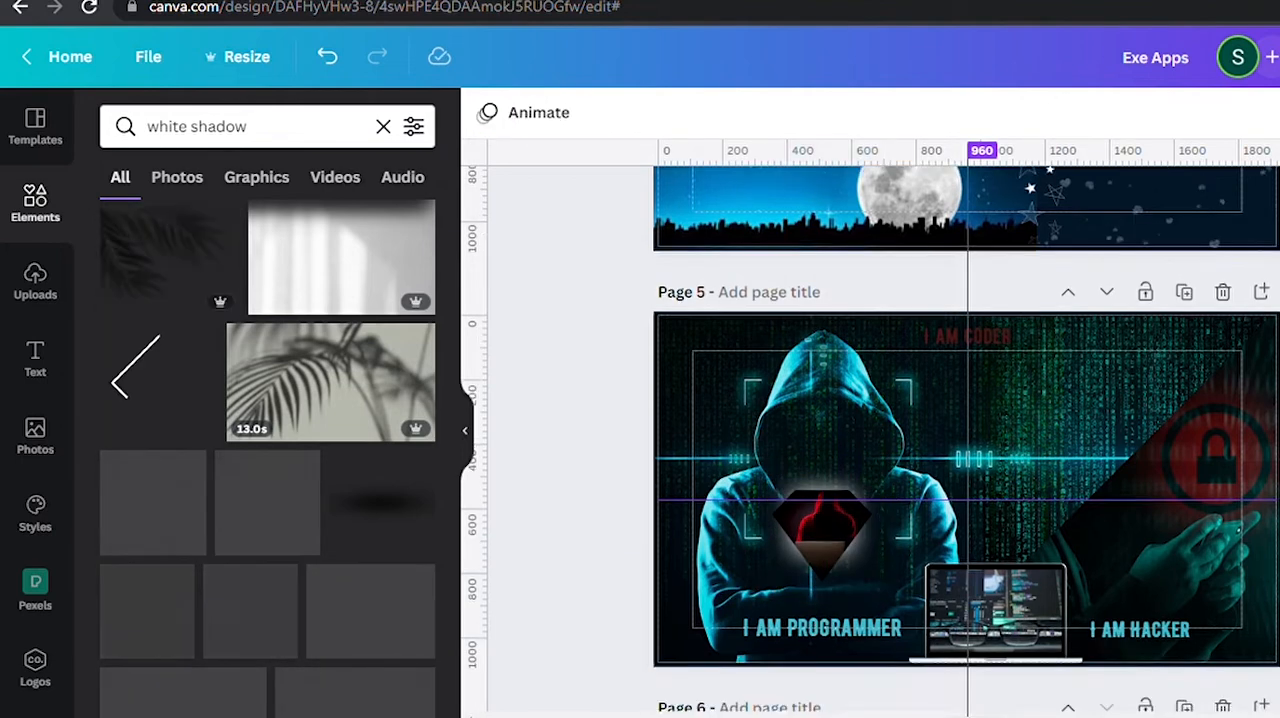
scroll(967, 440, "up", 3)
scroll(967, 433, "up", 13)
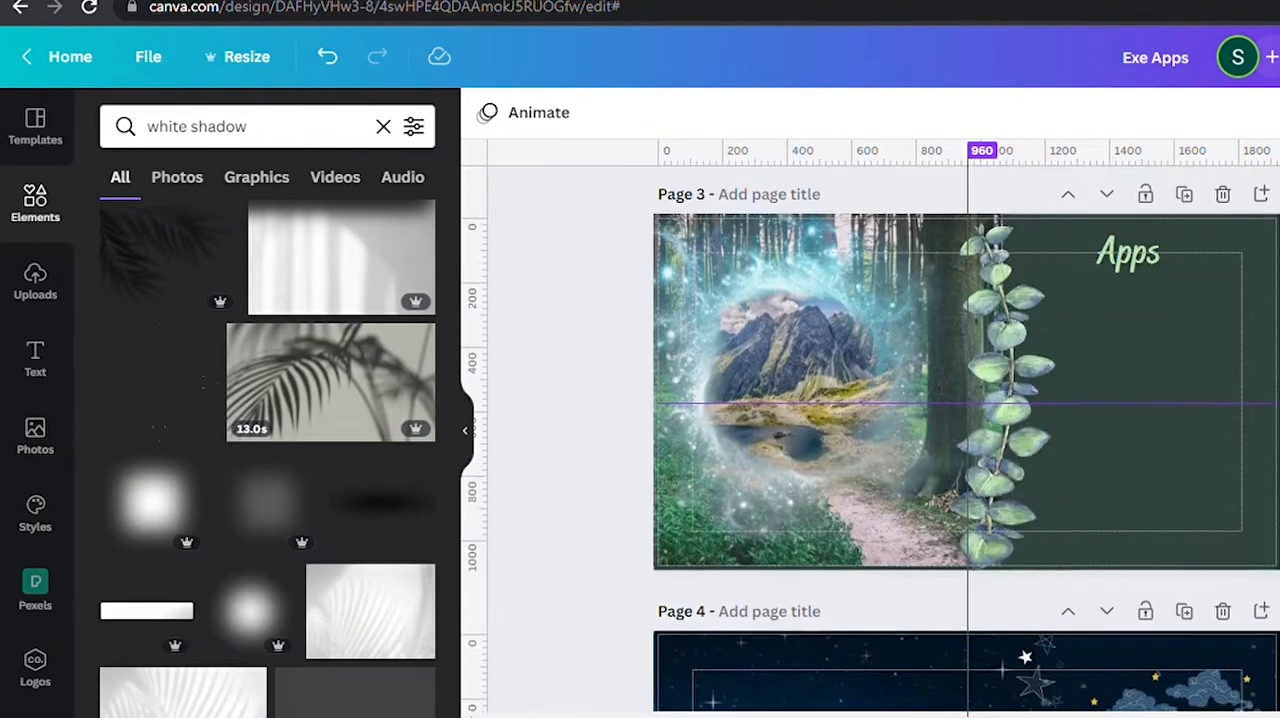
scroll(967, 545, "down", 3)
scroll(967, 545, "down", 7)
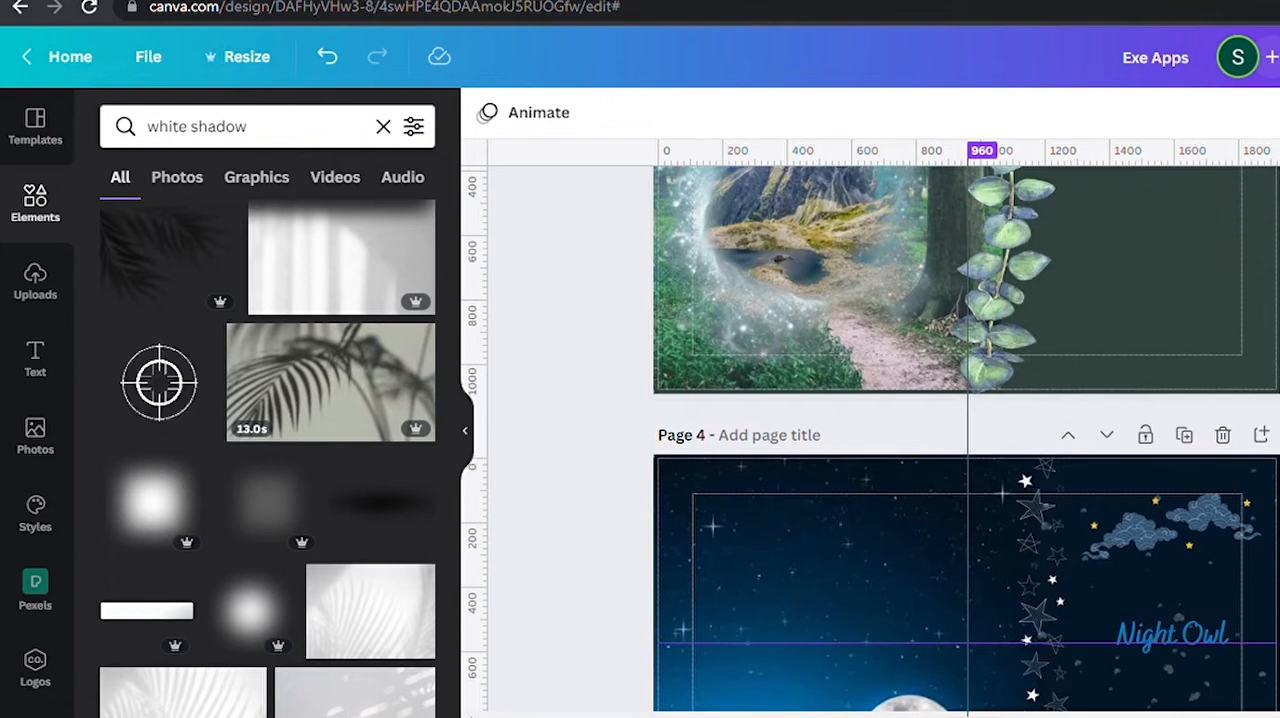
scroll(967, 545, "down", 8)
type("boy")
key("Return")
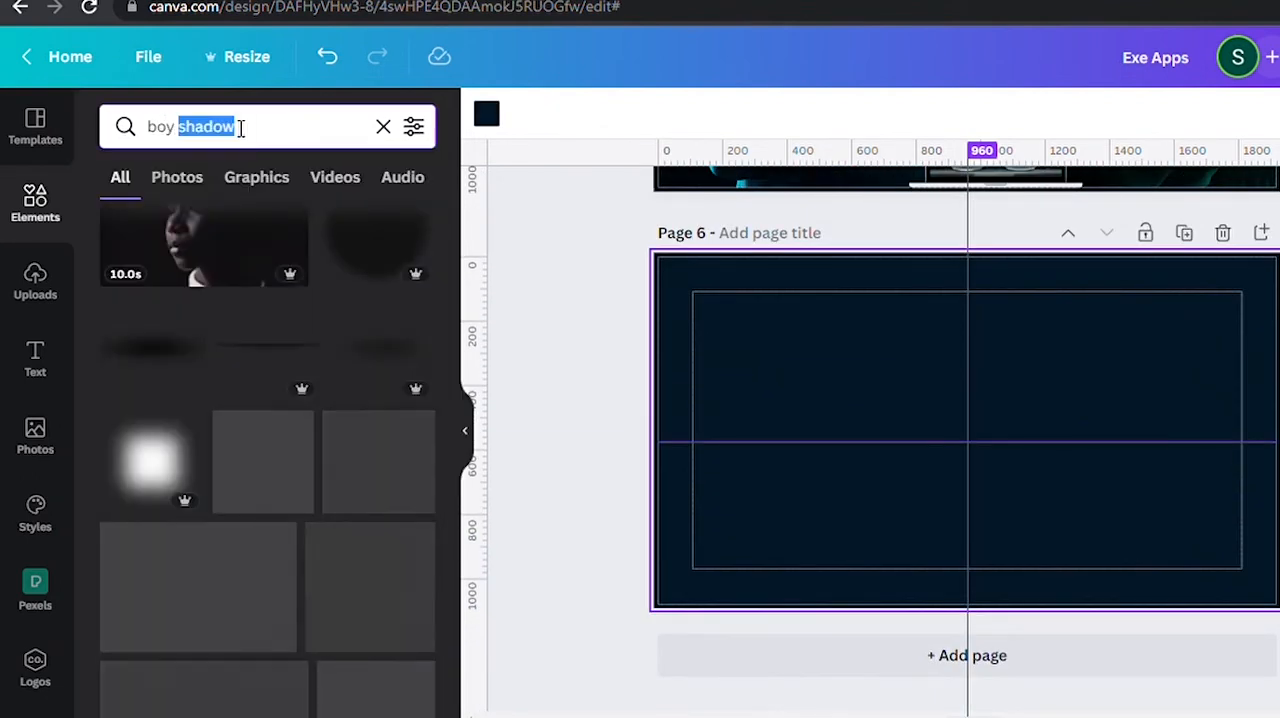
type("black image")
key("Return")
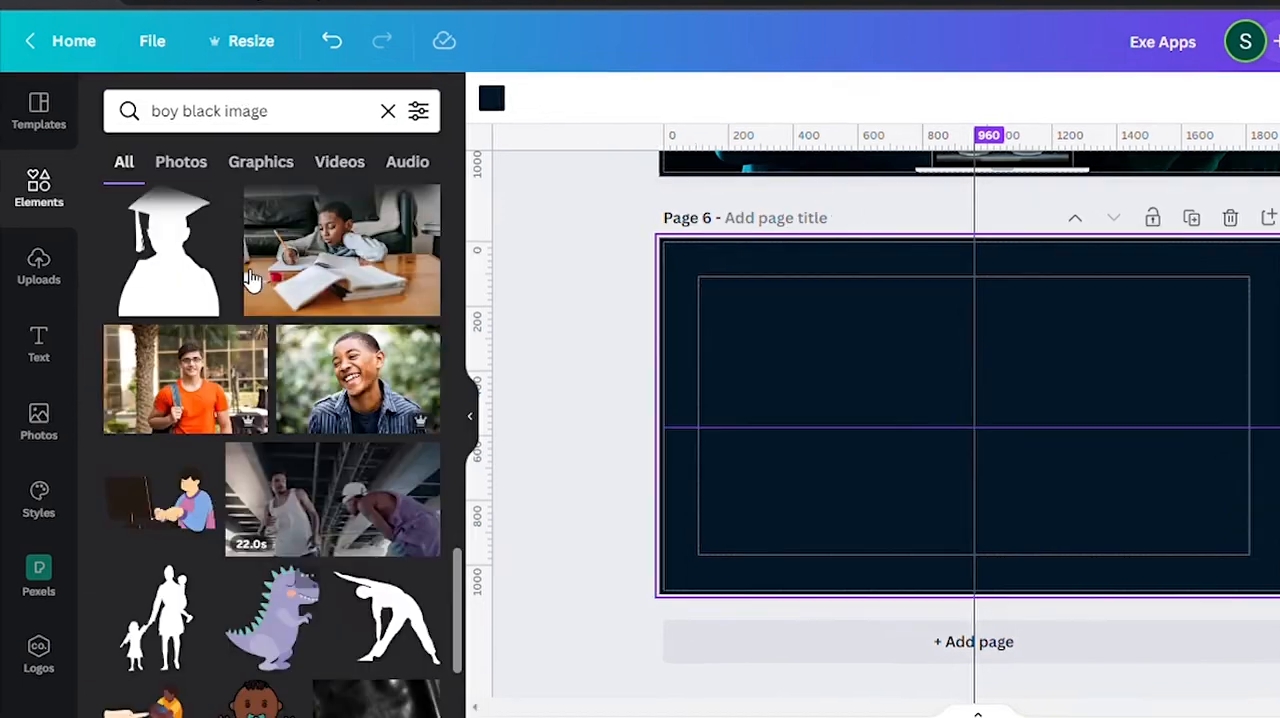
Add the black graduate silhouette to page 6 and create a new page after it.
left_click(205, 270)
scroll(262, 500, "down", 5)
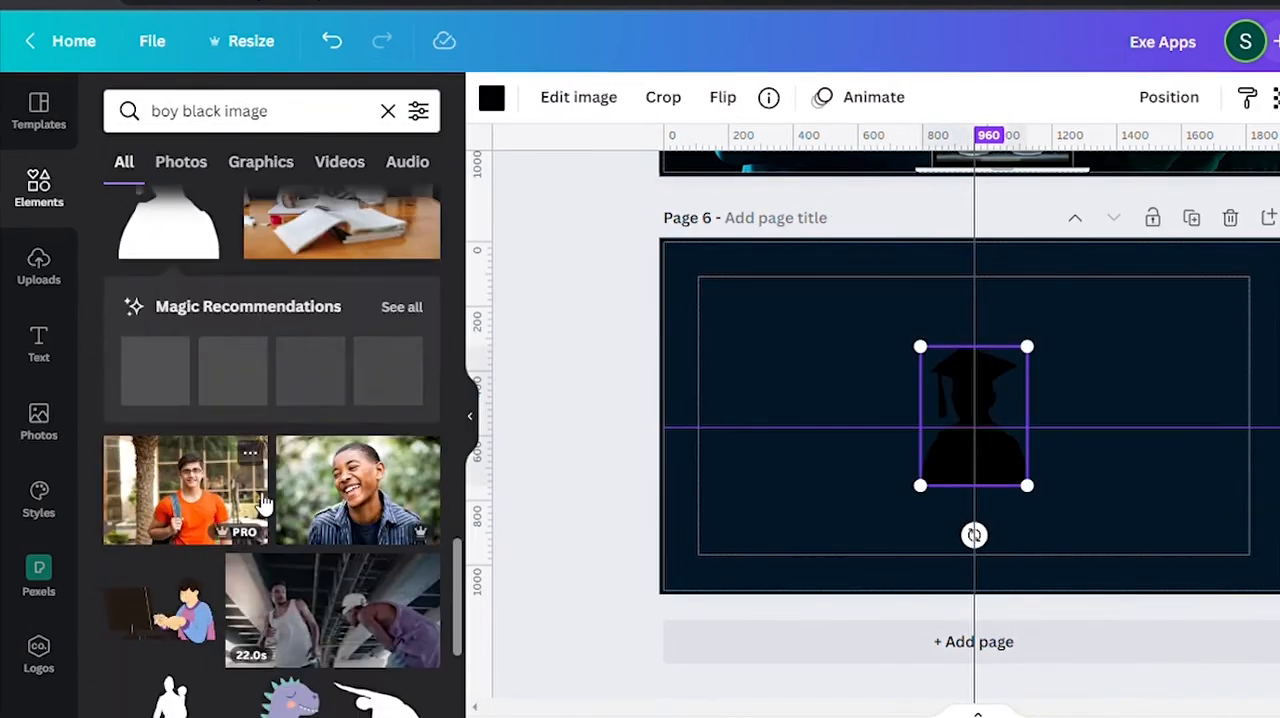
left_click(950, 635)
Add the black cyclist silhouette to page 7 and move it to the page's lower-left corner.
scroll(252, 416, "up", 10)
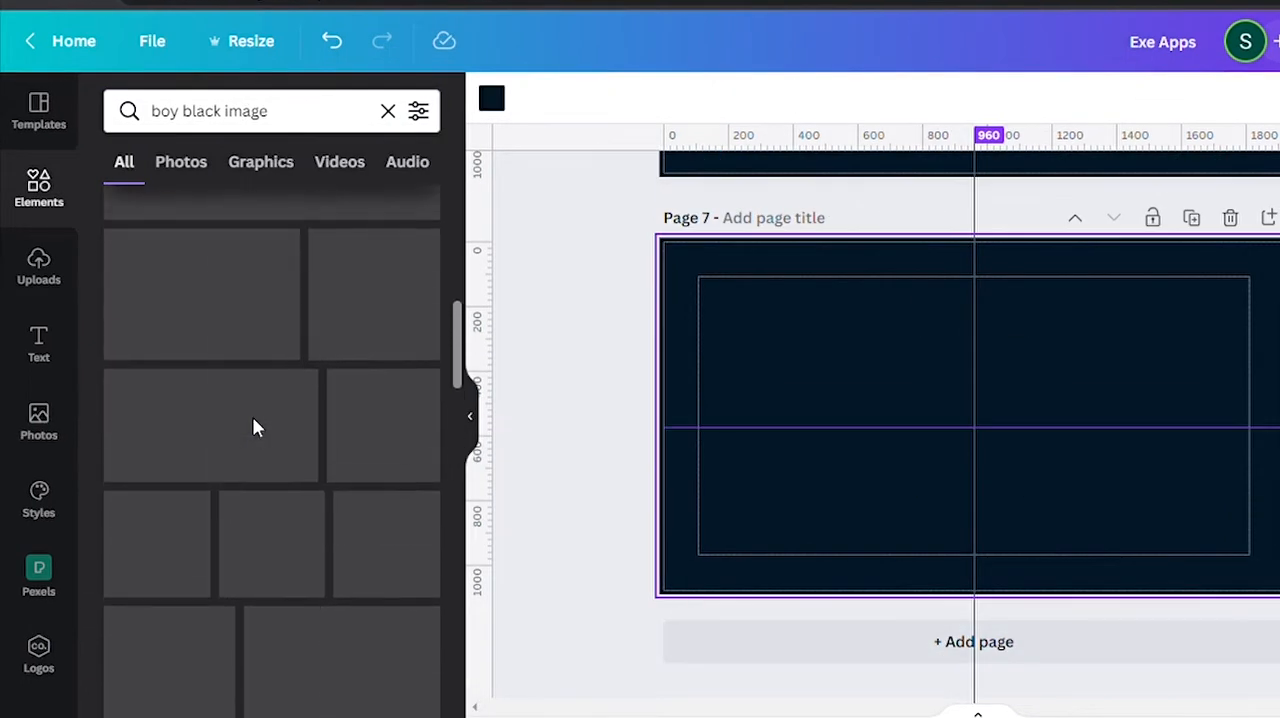
left_click(199, 236)
scroll(249, 534, "down", 5)
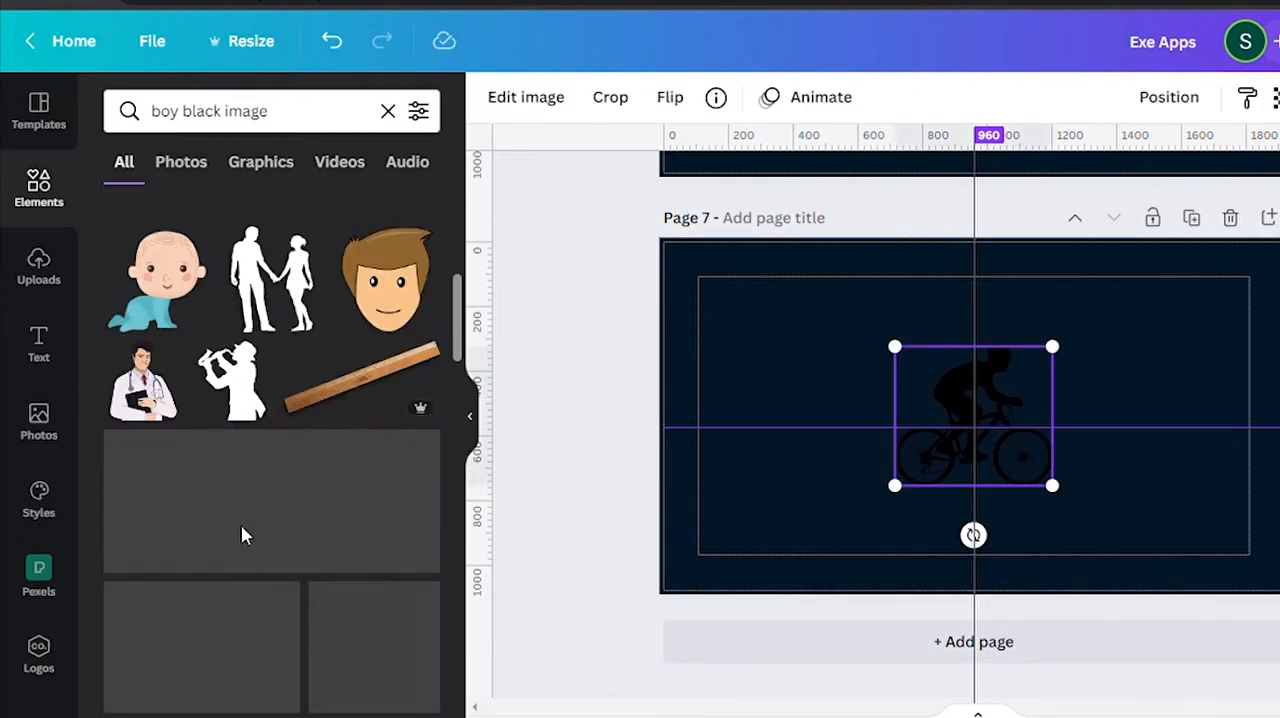
left_click_drag(1039, 402, 806, 508)
Add a page after page 7 and place the doctor illustration in the new page's lower-left corner.
left_click(963, 649)
left_click(146, 396)
scroll(148, 400, "down", 2)
left_click_drag(975, 420, 722, 526)
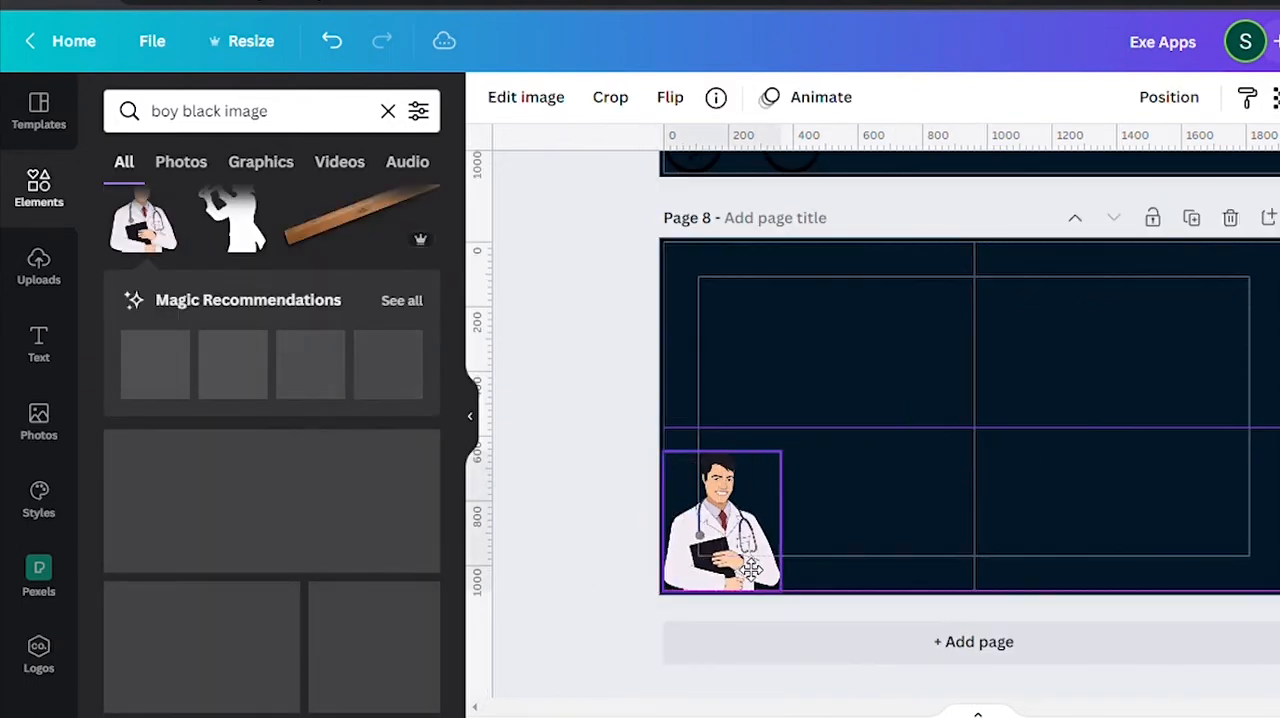
scroll(286, 420, "up", 2)
scroll(286, 424, "down", 2)
scroll(286, 424, "down", 3)
Add a page after page 8 and search the elements for "girl black image".
left_click(750, 652)
double_click(168, 111)
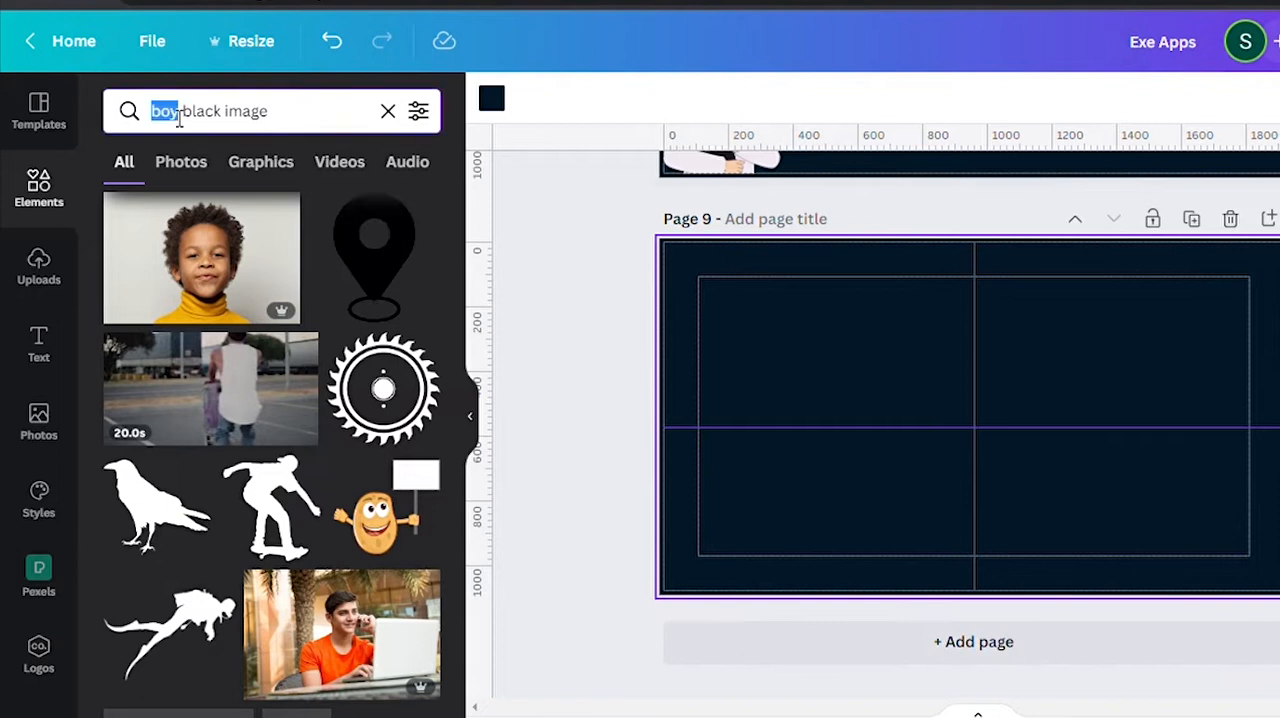
type("girl")
key("Return")
scroll(376, 408, "down", 5)
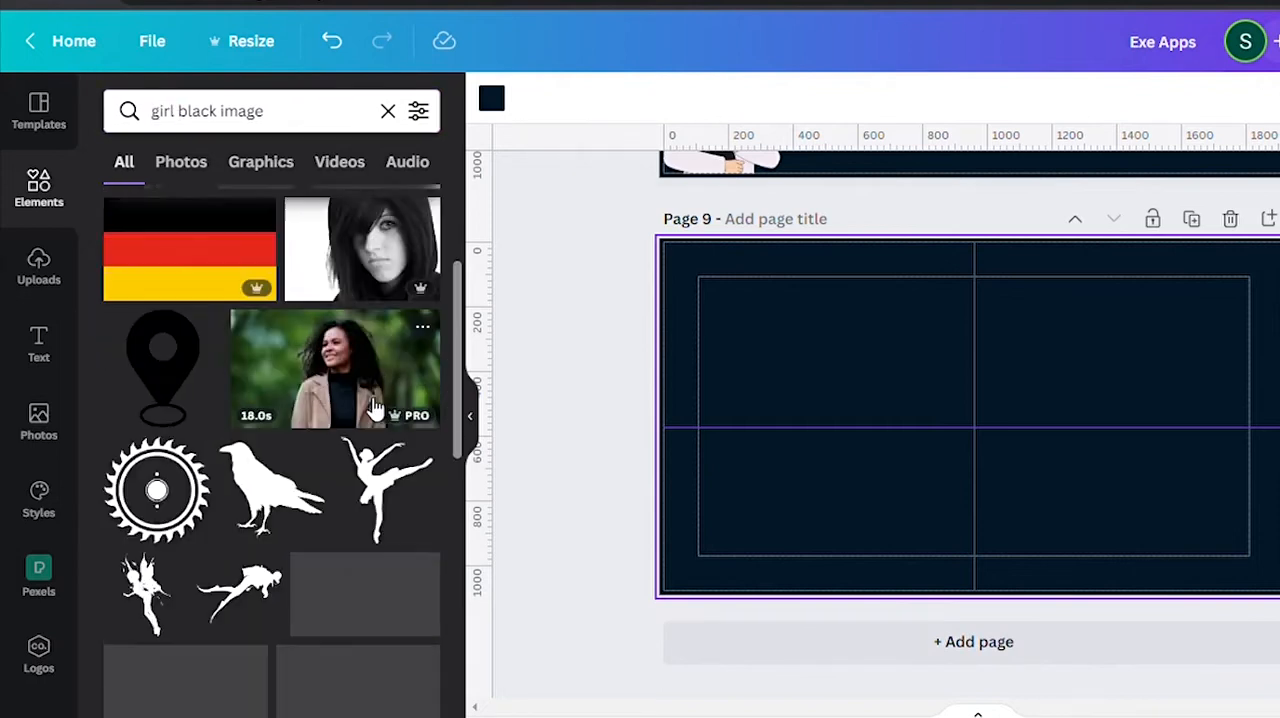
scroll(300, 450, "up", 1)
scroll(136, 542, "down", 5)
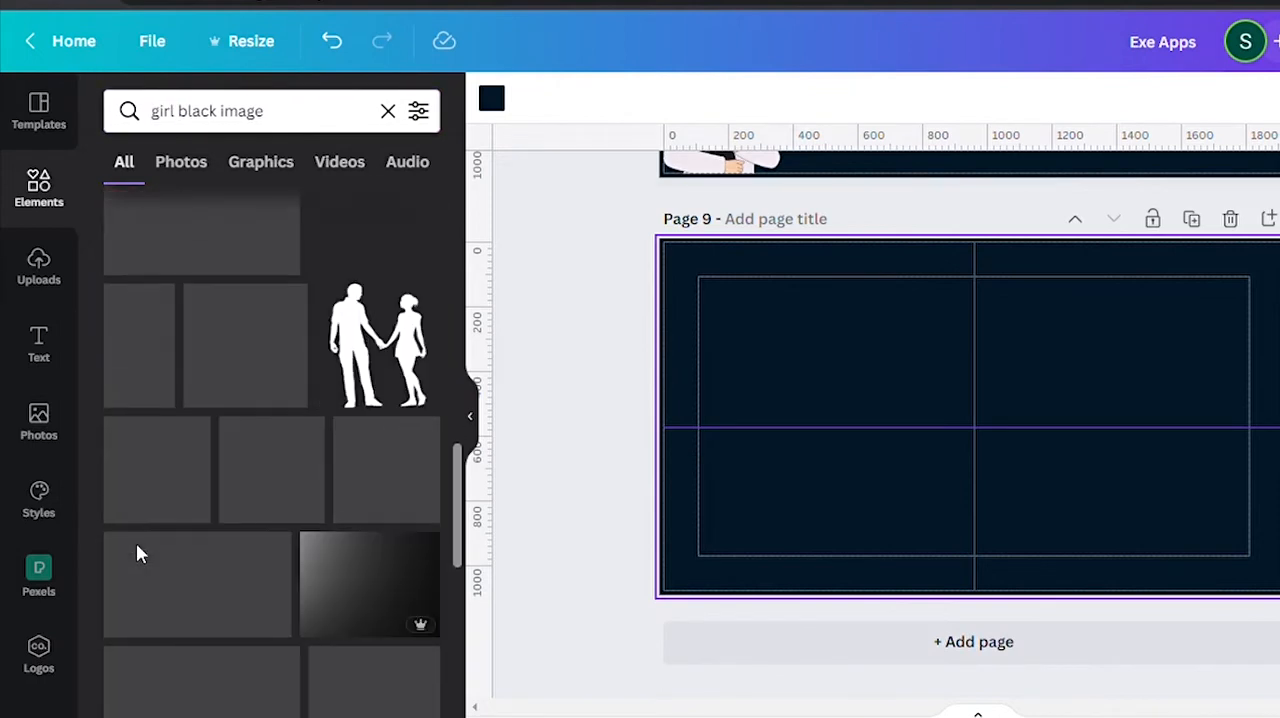
Add the flying fairy silhouette to page 9, place it in the page's upper-right corner and color it white.
scroll(137, 550, "down", 3)
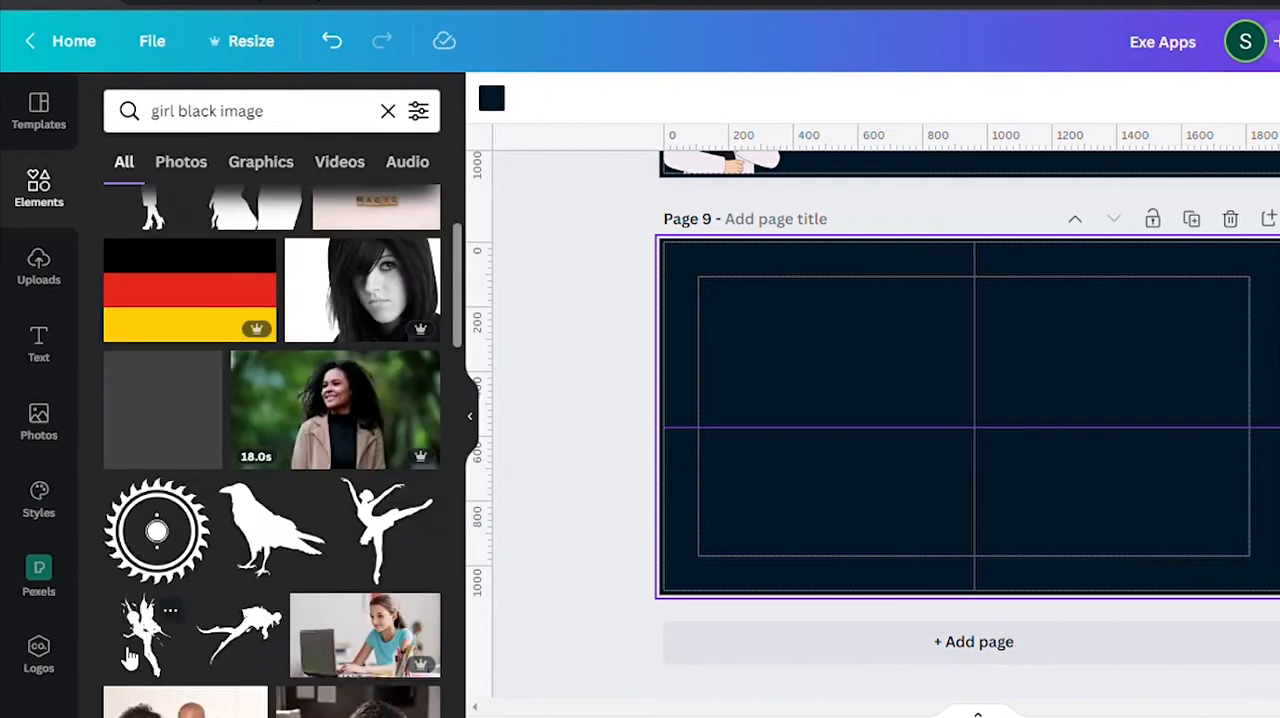
left_click(145, 628)
left_click_drag(1000, 461, 1258, 386)
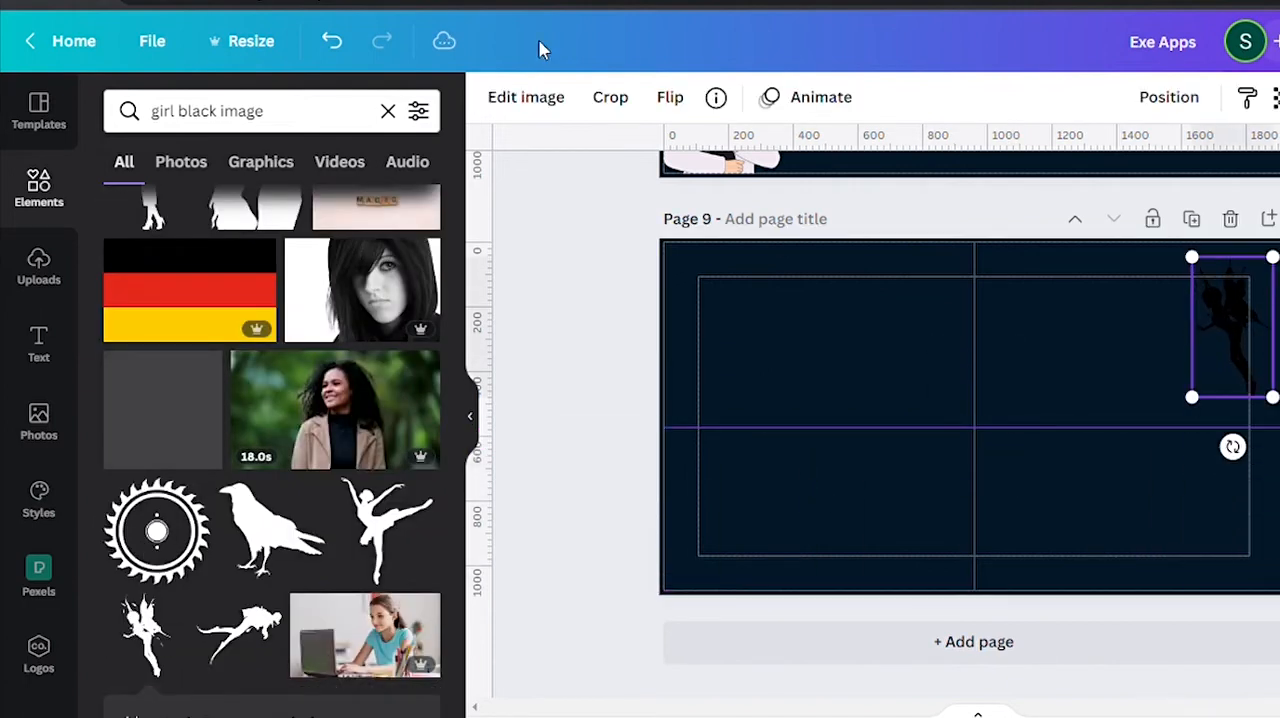
left_click(491, 97)
left_click(417, 323)
Move the graduate silhouette to the lower-left corner of page 6.
scroll(850, 375, "up", 3)
scroll(888, 360, "up", 4)
left_click(748, 425)
right_click(909, 221)
left_click(967, 589)
scroll(1125, 437, "up", 5)
scroll(1100, 430, "down", 1)
left_click(992, 372)
left_click_drag(1000, 400, 749, 477)
Set page 6's background to a custom dark teal.
left_click(843, 243)
left_click(935, 254)
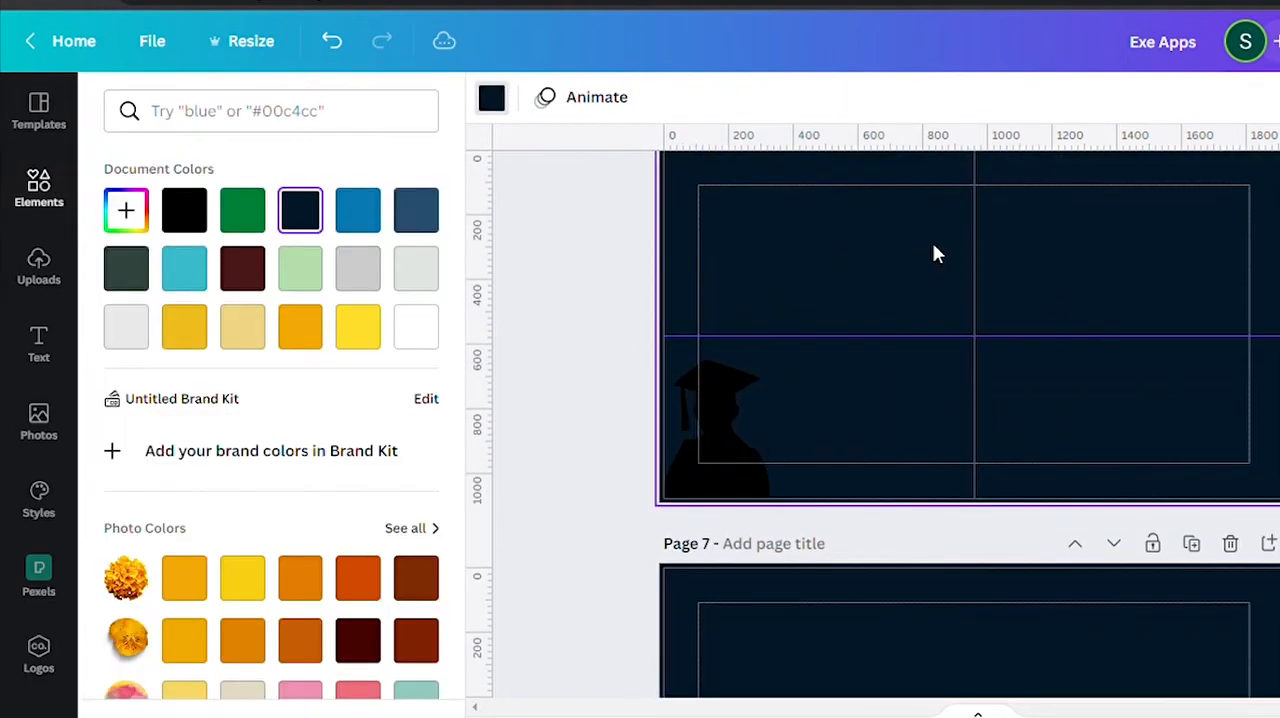
right_click(1212, 488)
scroll(380, 457, "down", 3)
left_click(300, 491)
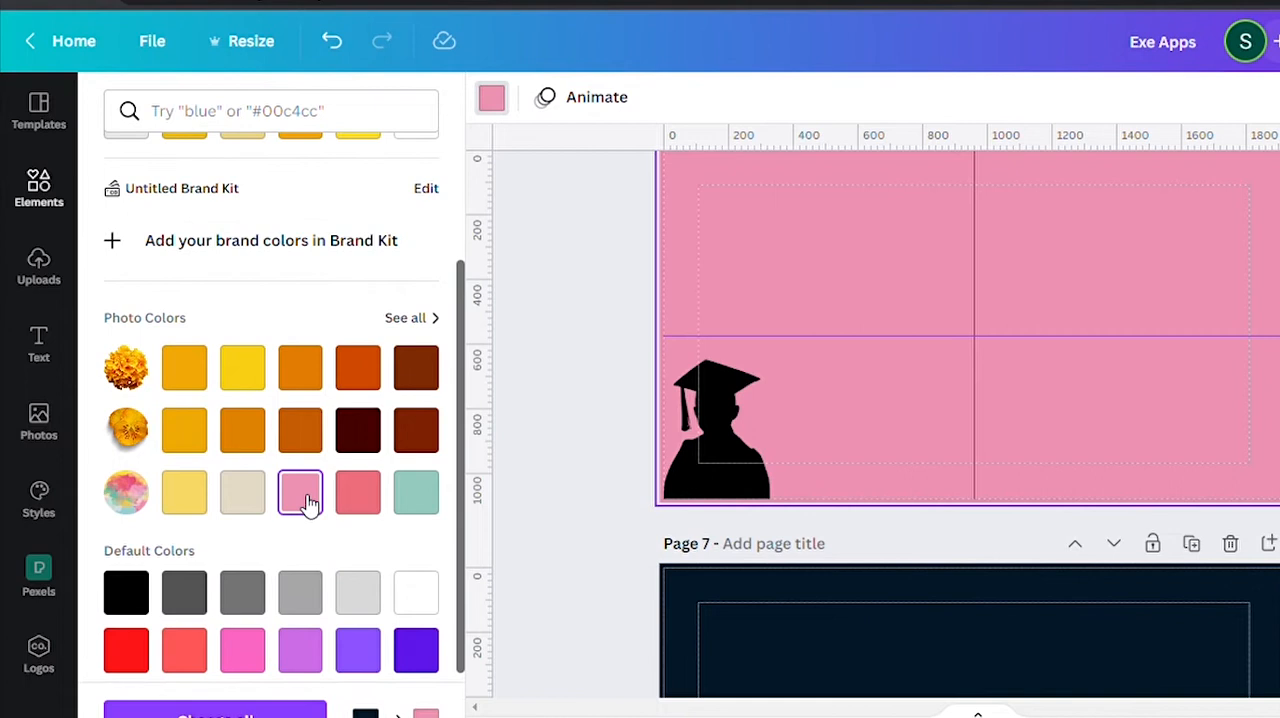
scroll(300, 491, "up", 3)
left_click(184, 268)
left_click(142, 208)
left_click_drag(245, 272, 448, 318)
Recolor the graduate silhouette on page 6 white.
left_click(716, 440)
left_click(491, 97)
left_click(126, 382)
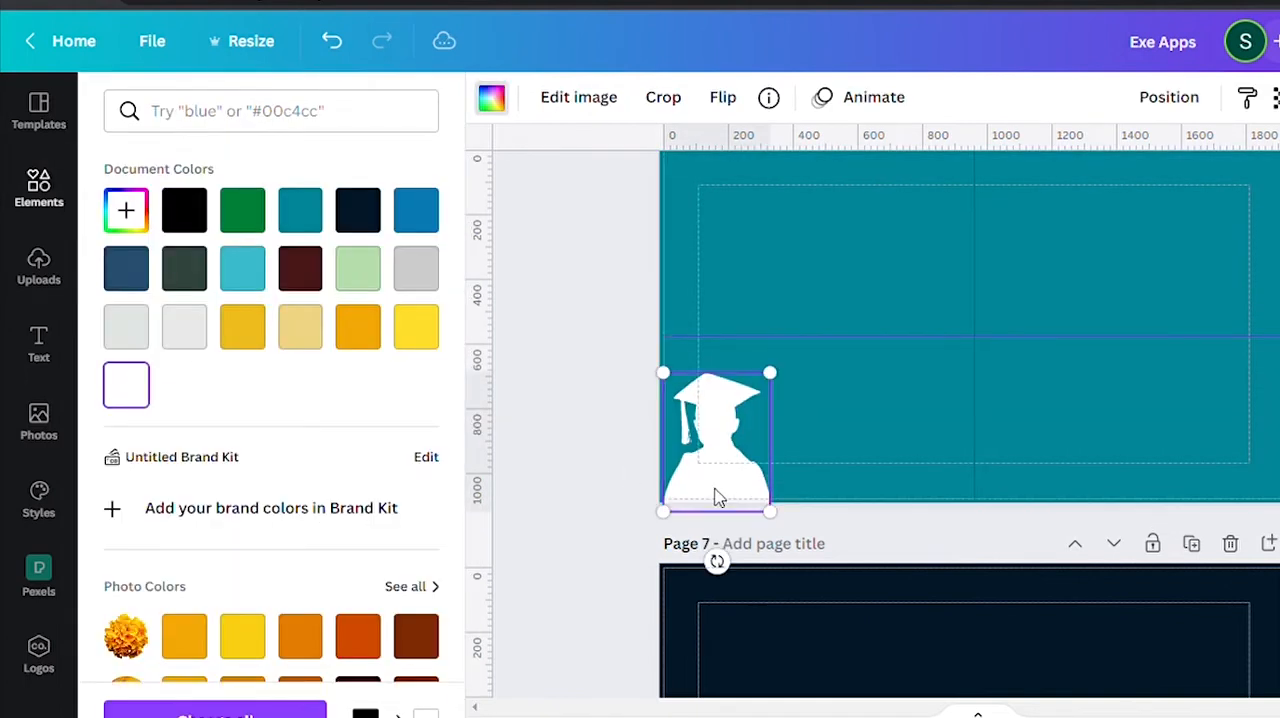
Recolor the cyclist silhouette on page 7 white.
scroll(711, 381, "down", 3)
scroll(711, 381, "down", 1)
left_click(740, 460)
left_click(491, 97)
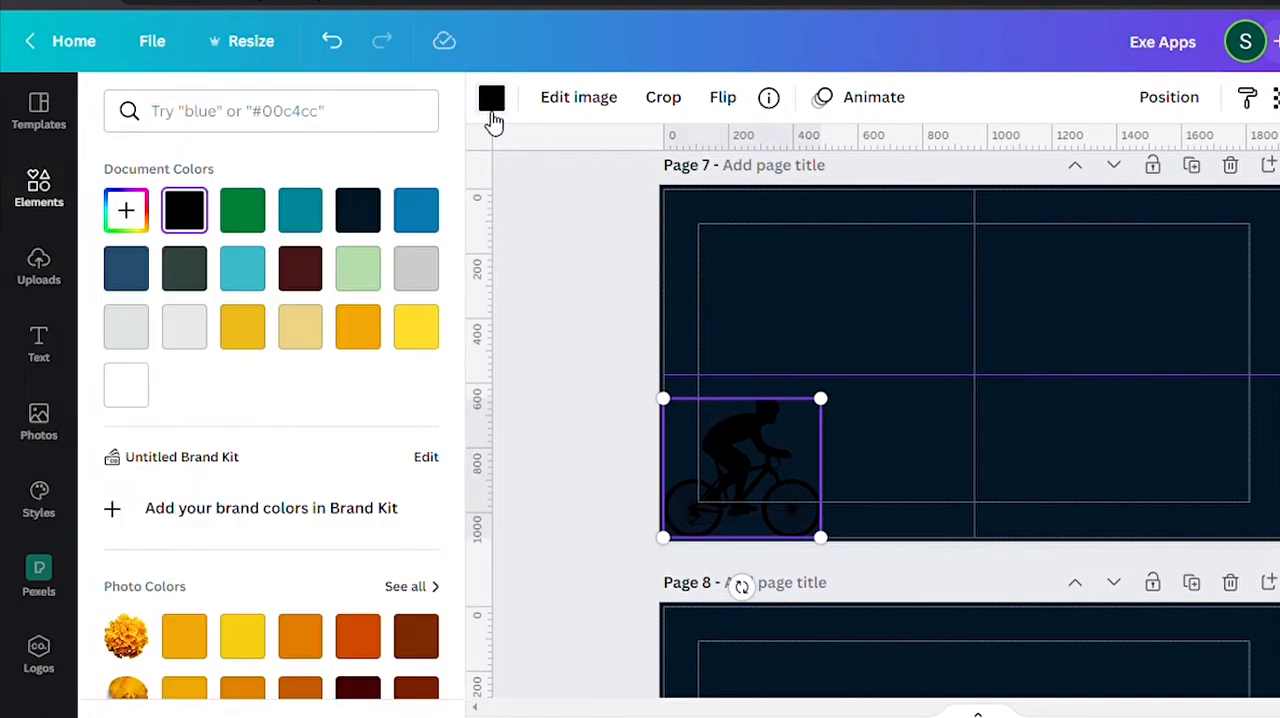
scroll(360, 540, "down", 3)
left_click(416, 553)
left_click(126, 242)
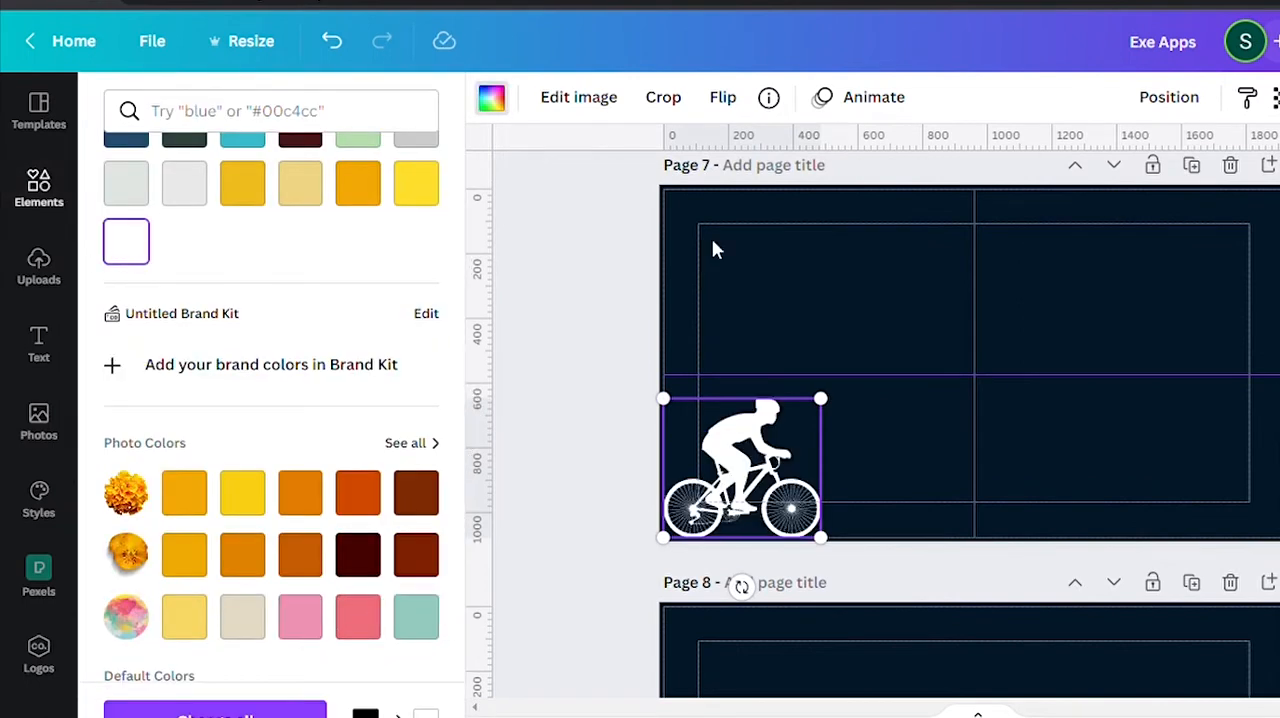
Search the photos for "cycling road" to find a background for page 7.
left_click(712, 243)
left_click(490, 97)
left_click(48, 420)
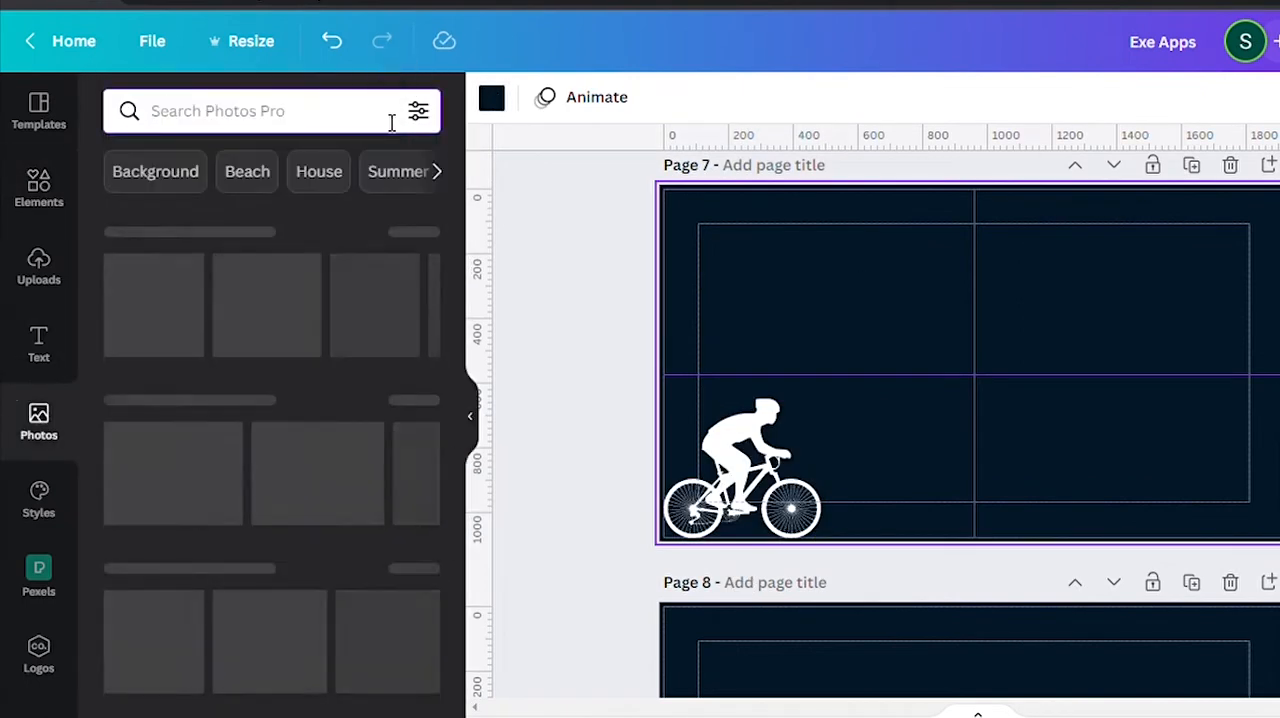
left_click(389, 117)
type("cling road")
key("Return")
left_click(160, 112)
type("yc")
key("Return")
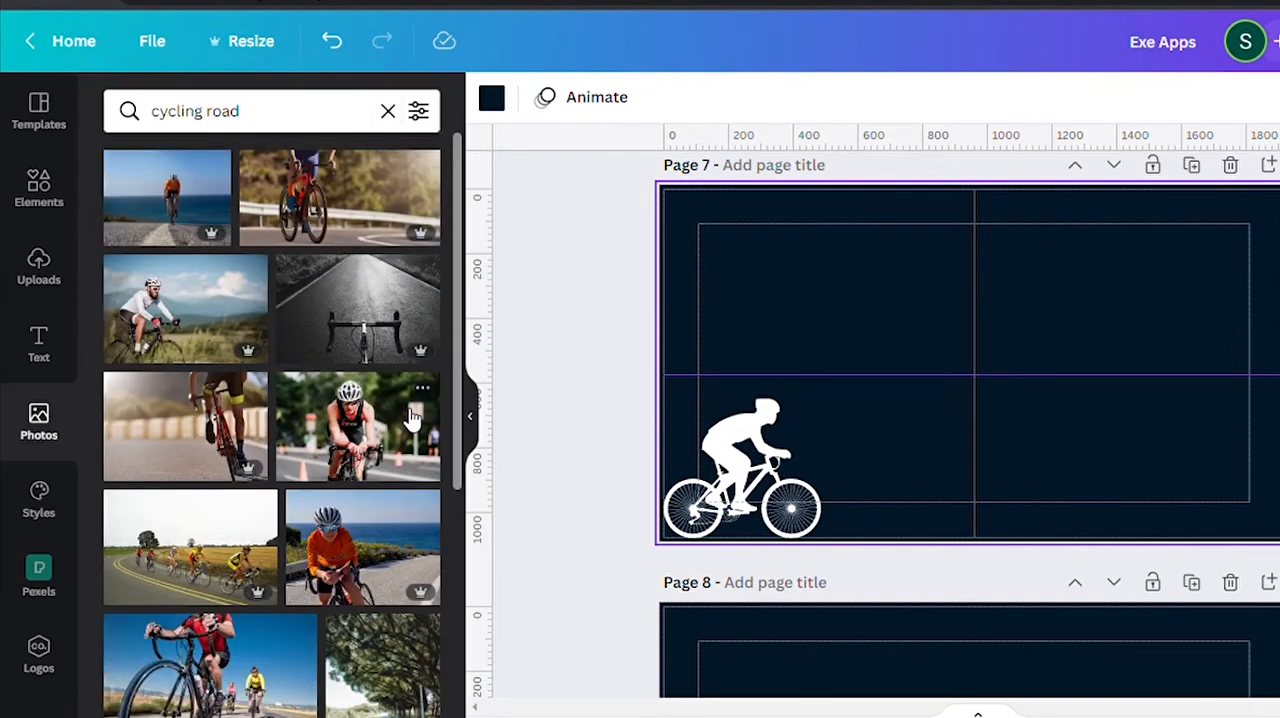
Set the black-and-white road photo with handlebars as page 7's background and shrink the cyclist silhouette in its corner.
left_click(382, 325)
right_click(951, 350)
left_click(1010, 660)
left_click(798, 436)
left_click_drag(820, 398, 813, 501)
Mix a custom light blue and apply it as page 8's background color.
left_click(491, 97)
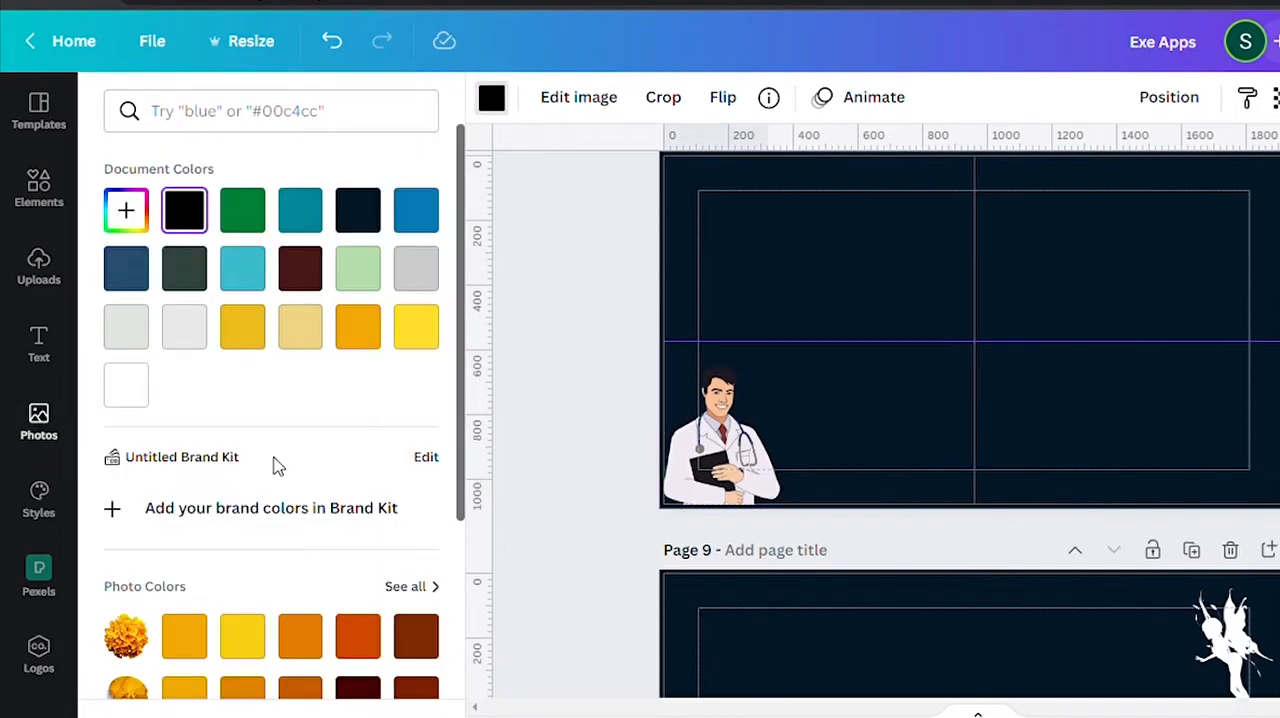
left_click(126, 210)
left_click(171, 266)
left_click_drag(130, 394, 284, 394)
left_click(907, 207)
left_click(491, 97)
left_click(126, 327)
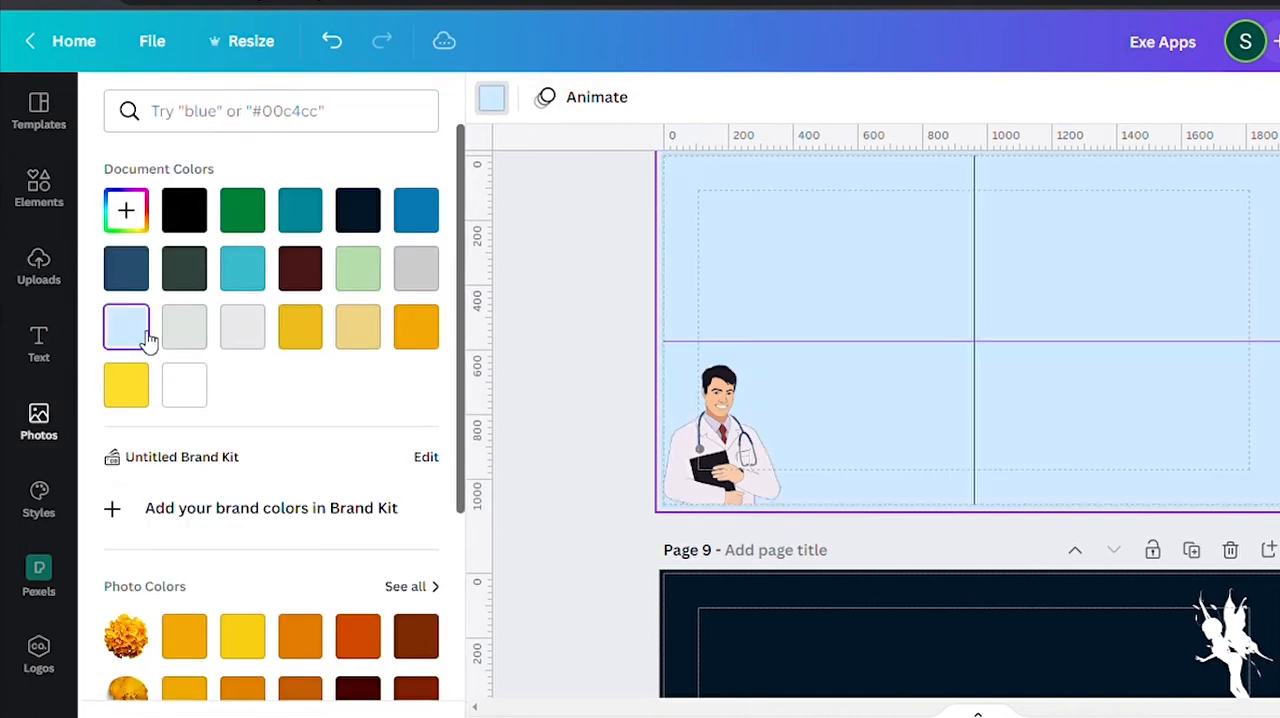
Set page 9's background to a custom hot pink.
scroll(825, 521, "down", 3)
left_click(825, 521)
left_click(126, 210)
left_click_drag(286, 394, 391, 394)
left_click_drag(380, 330, 403, 266)
left_click(1166, 373)
right_click(1166, 371)
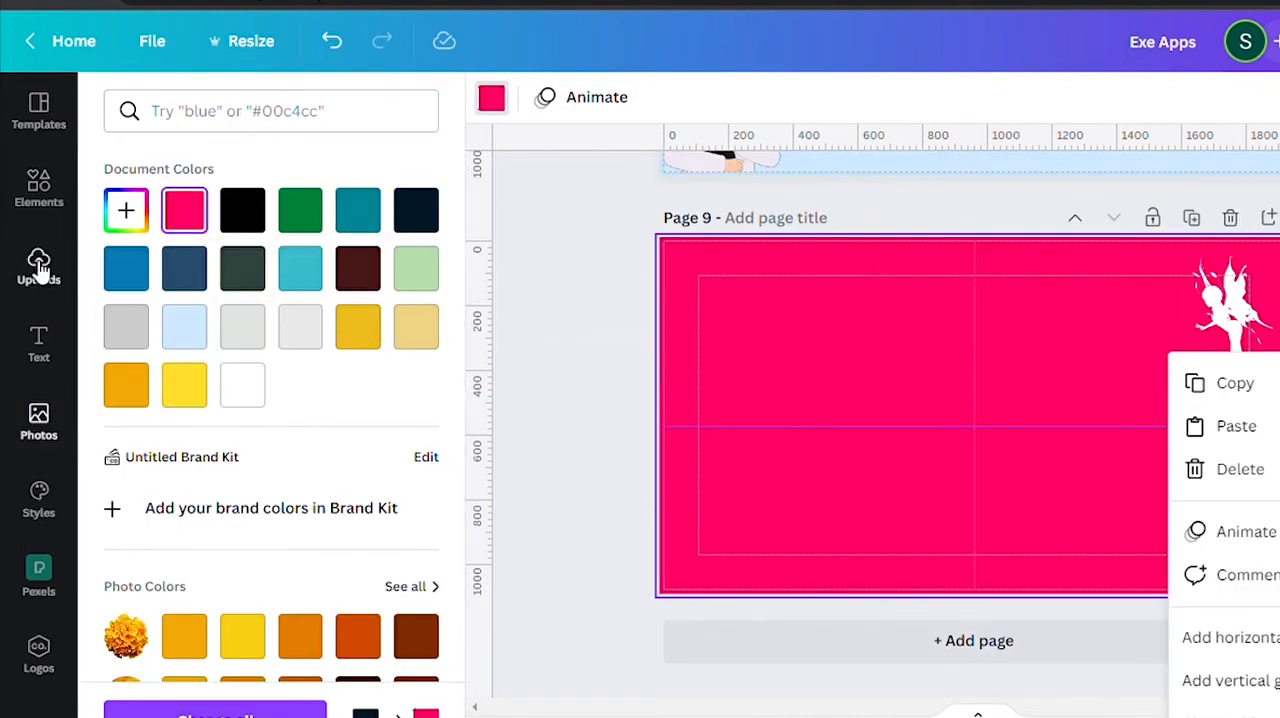
Add a square to page 9, fill it with the hot pink and set its transparency to 82.
left_click(38, 188)
left_click(388, 111)
left_click(131, 423)
left_click(606, 97)
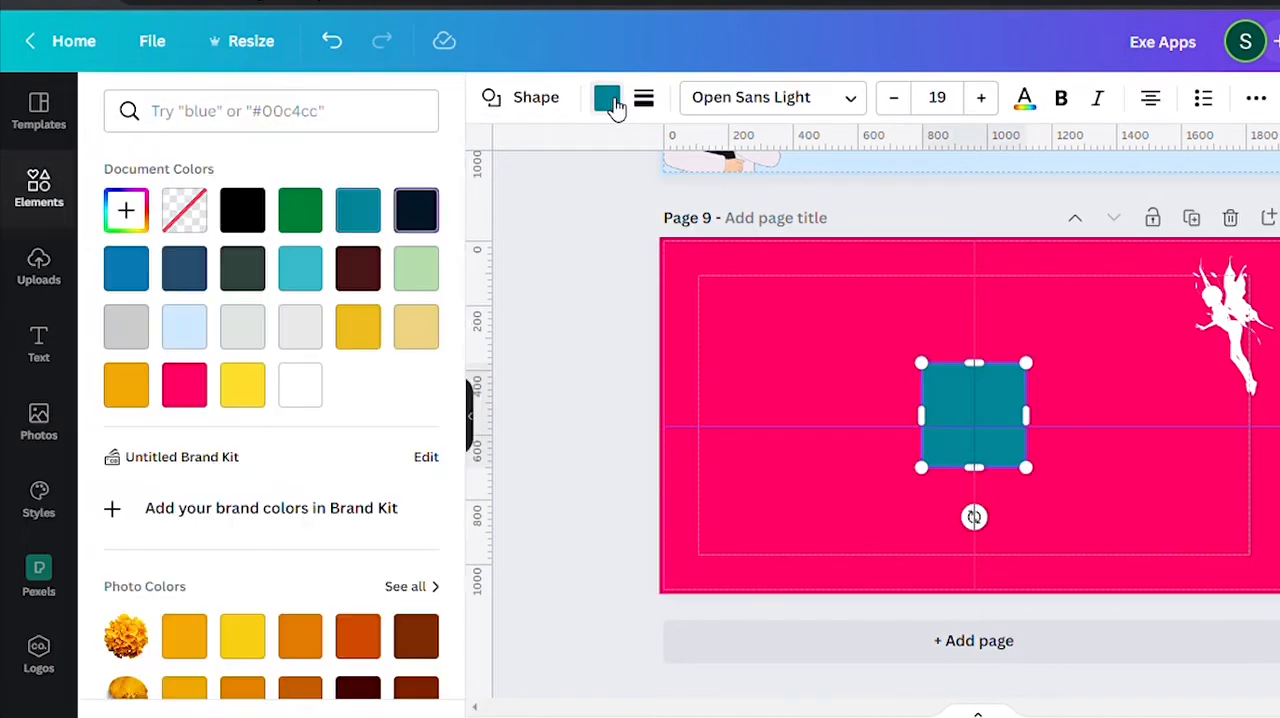
left_click(184, 385)
left_click(1256, 97)
left_click(1119, 150)
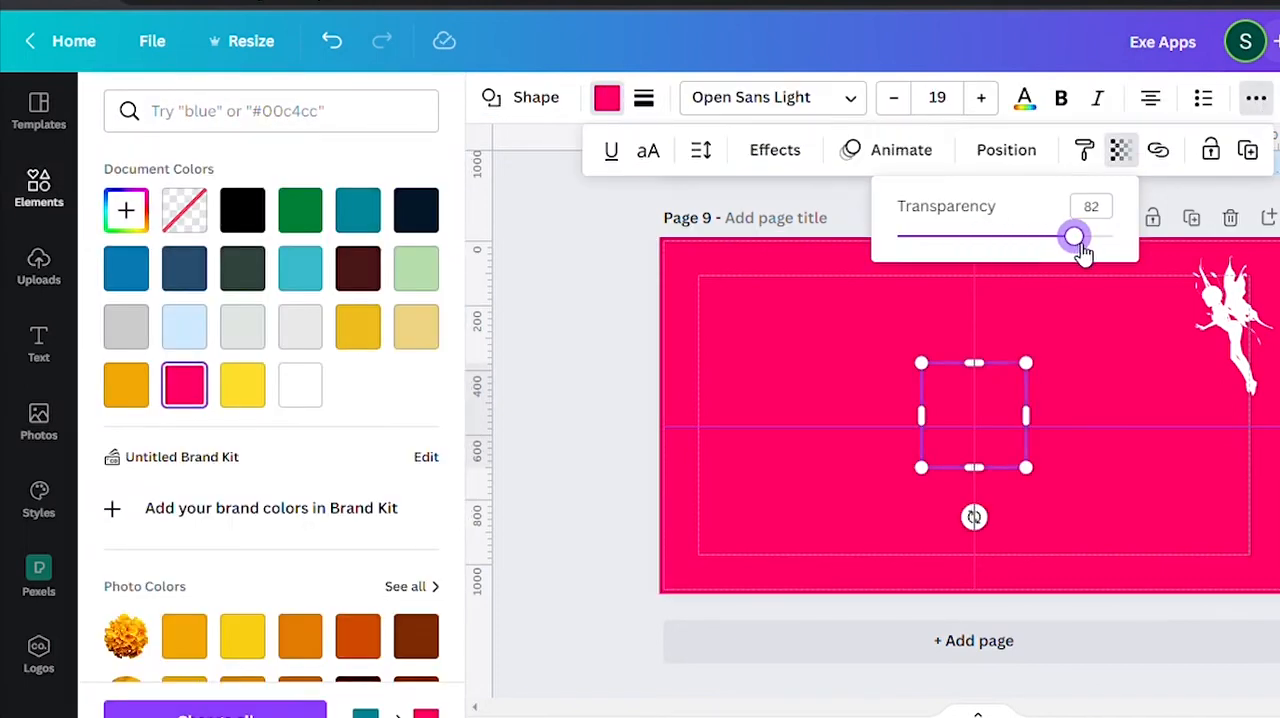
Change page 9's background behind the square to white.
left_click(974, 415)
left_click(850, 335)
left_click(493, 98)
left_click(300, 385)
Stretch the translucent pink square until it extends past every edge of page 9.
left_click(996, 400)
left_click_drag(921, 363, 663, 240)
left_click_drag(1027, 468, 1279, 606)
mouse_move(1197, 471)
left_mouse_down()
mouse_move(1197, 443)
mouse_move(1197, 455)
left_mouse_up()
left_click_drag(664, 412, 637, 414)
left_click_drag(964, 590, 964, 631)
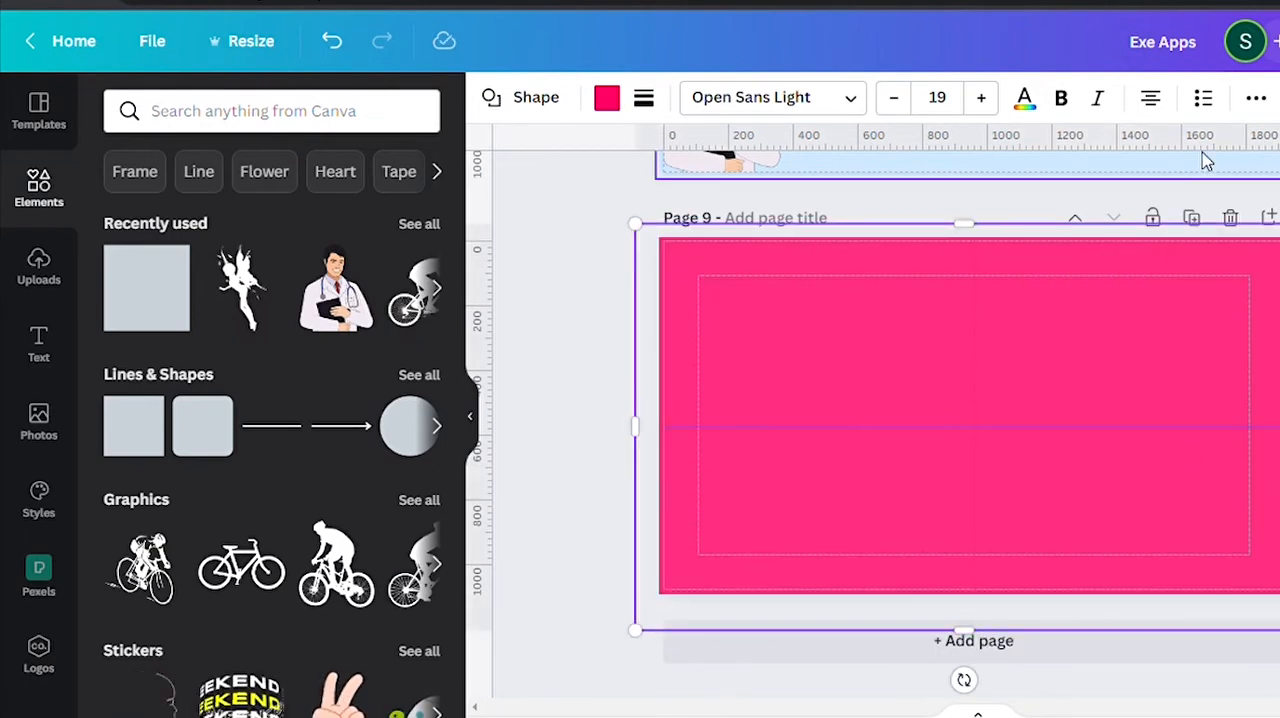
Make the pink overlay on page 9 more transparent and send it behind the fairy silhouette.
left_click(1256, 97)
left_click(1119, 150)
left_click_drag(1111, 237, 1031, 237)
left_click(1006, 150)
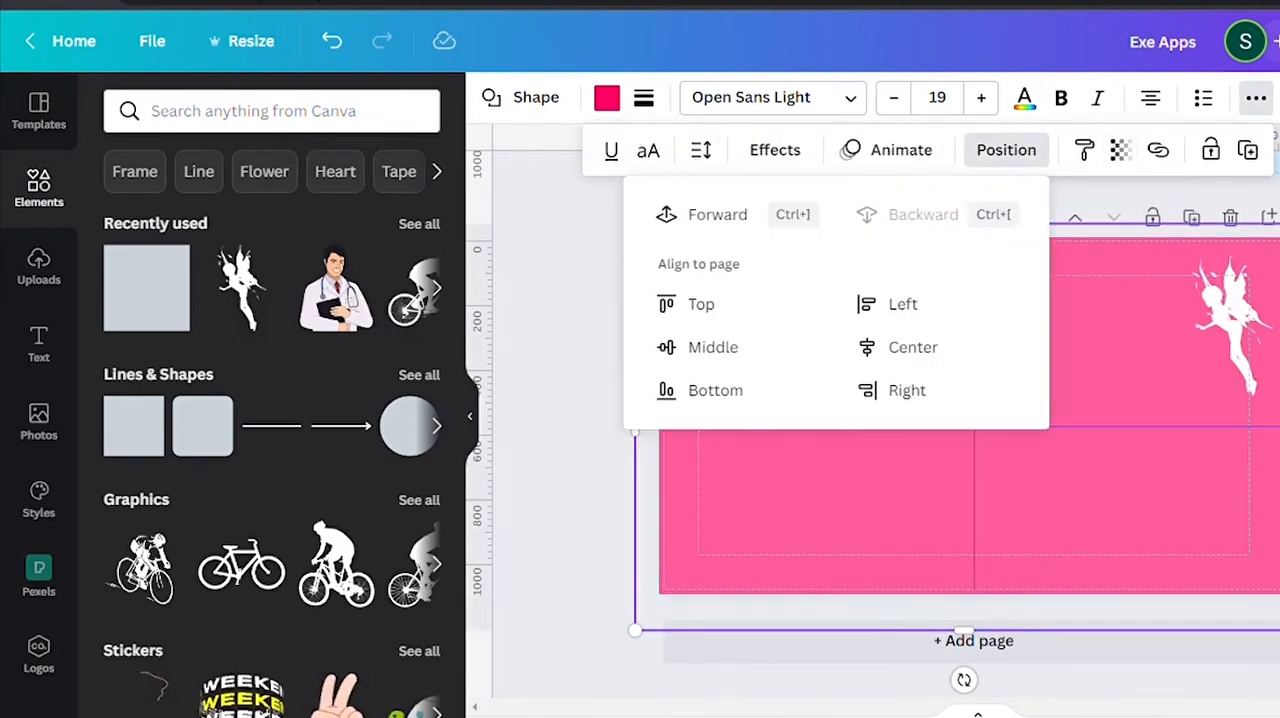
Add the subheading "Dreams" to page 9 and the heading "Chase Your Dreams" to page 8.
scroll(900, 400, "up", 5)
scroll(900, 400, "down", 2)
left_click(38, 345)
left_click(305, 282)
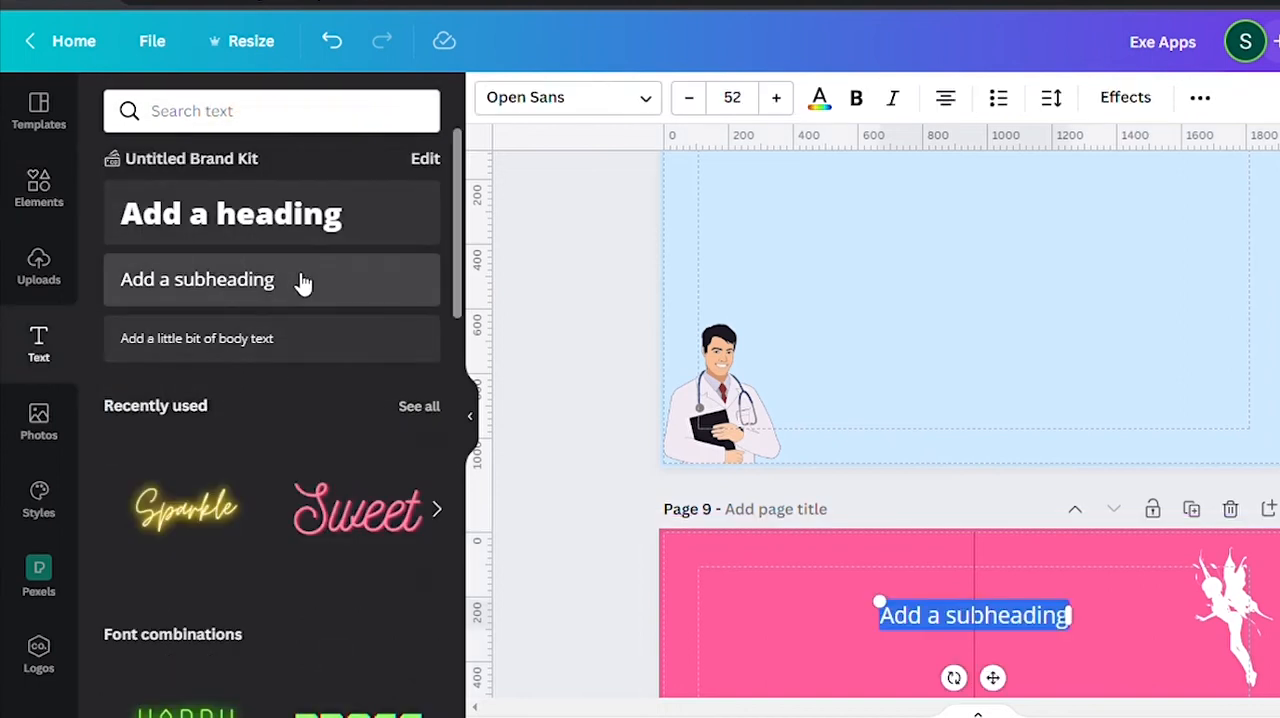
left_click(771, 306)
left_click(245, 215)
type("Chase Your Dreams")
Add the subheading "Believe in Yourself" to page 7 and the subheading "Graduation" to page 6.
scroll(722, 339, "up", 5)
left_click(303, 278)
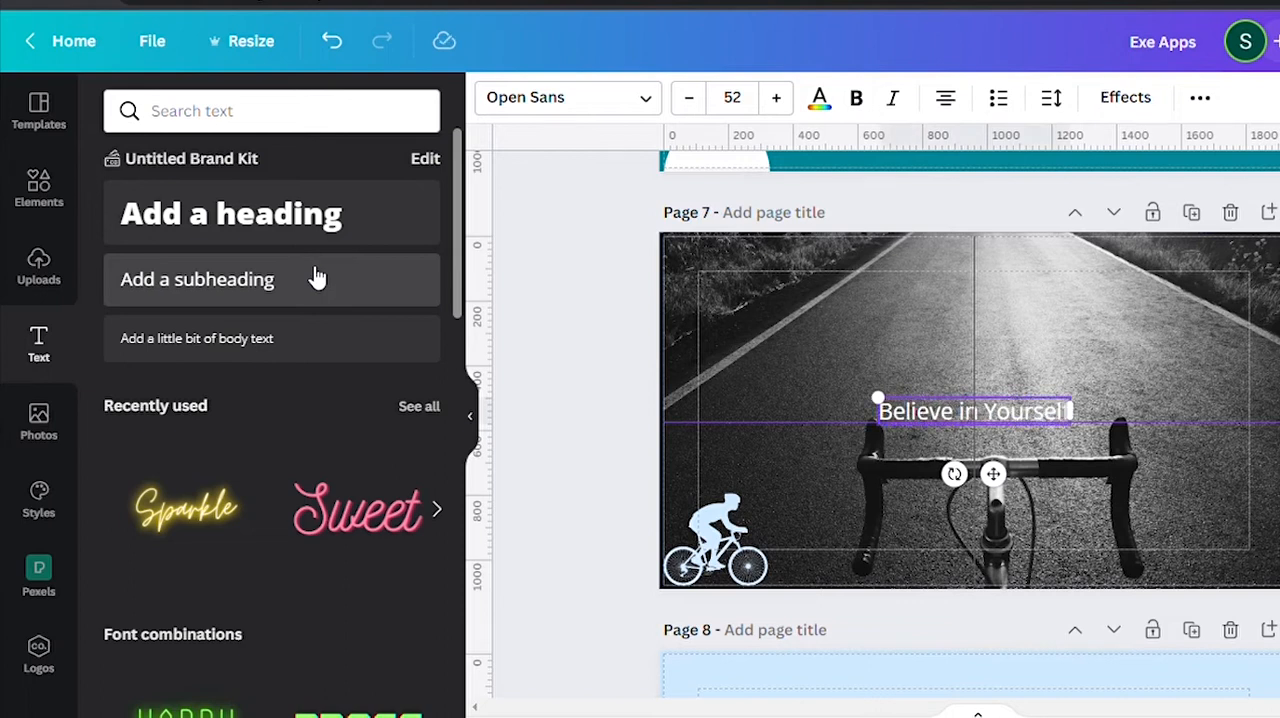
scroll(735, 335, "up", 5)
left_click(267, 298)
type("Gradua")
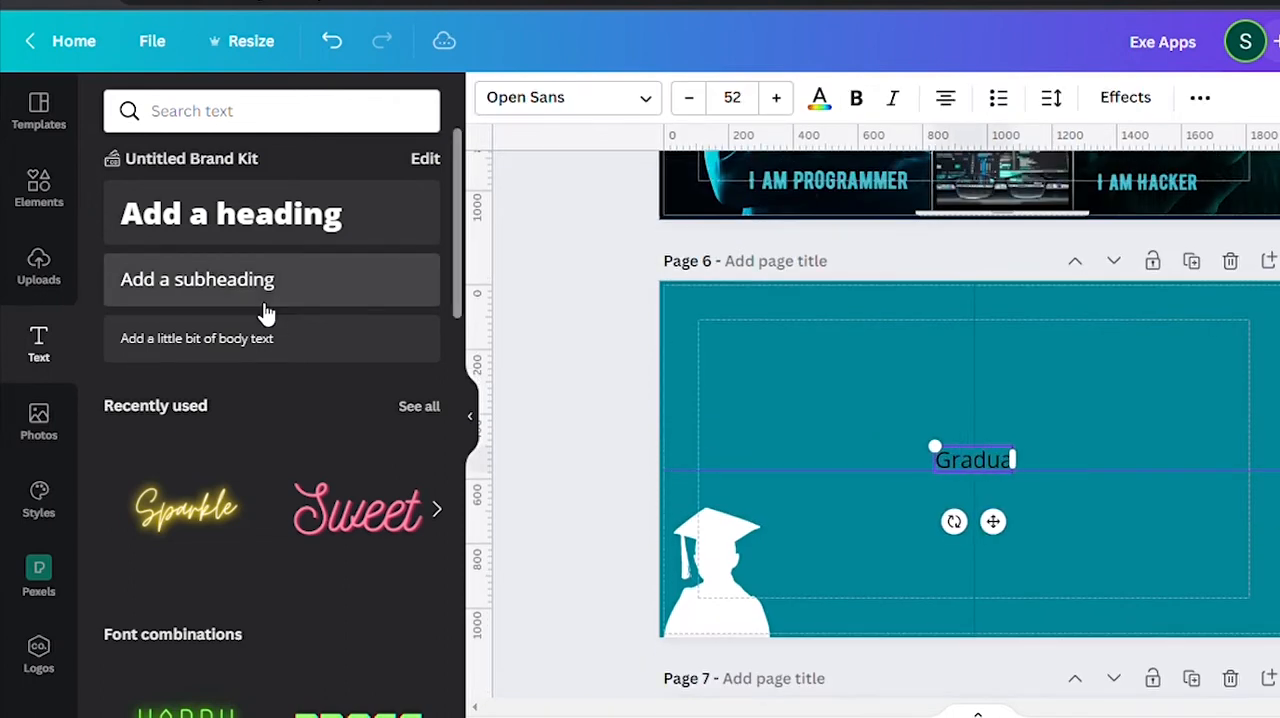
type("tion")
Format "Believe in Yourself" on page 7 as bold at size 61.5 with a colored Shadow effect.
scroll(1013, 378, "down", 5)
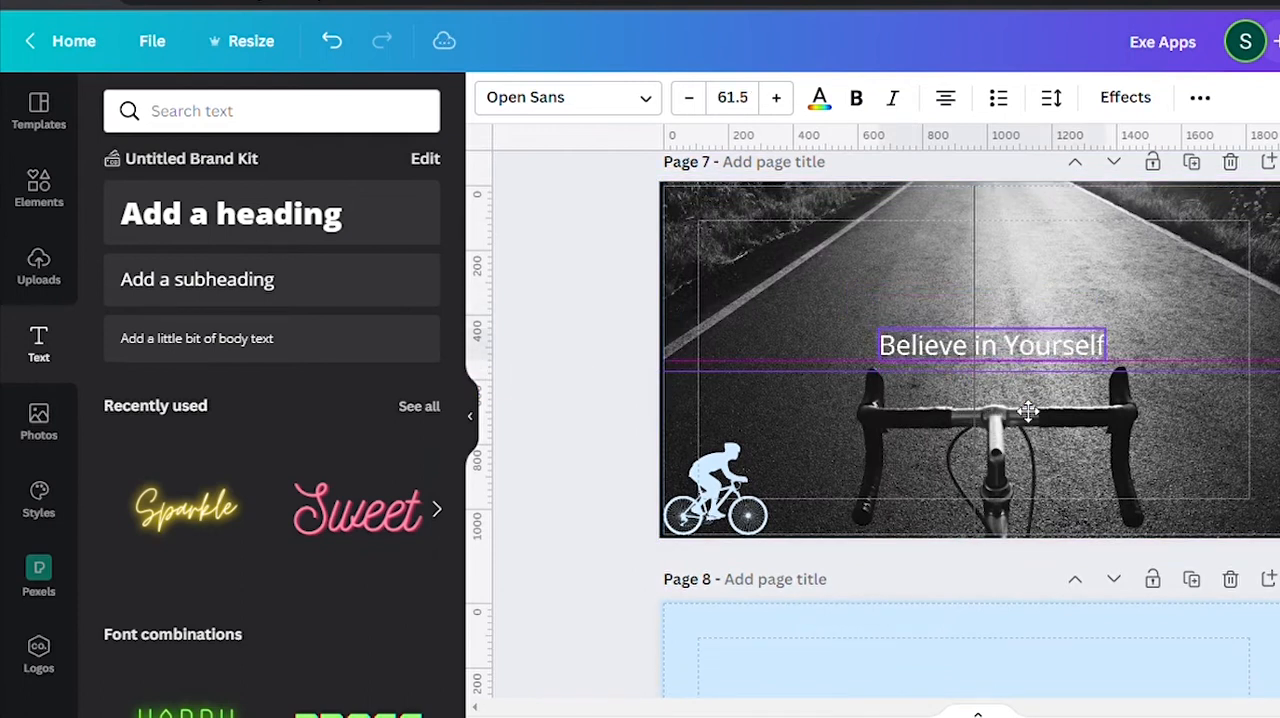
left_click(1125, 97)
left_click(377, 240)
left_click(265, 250)
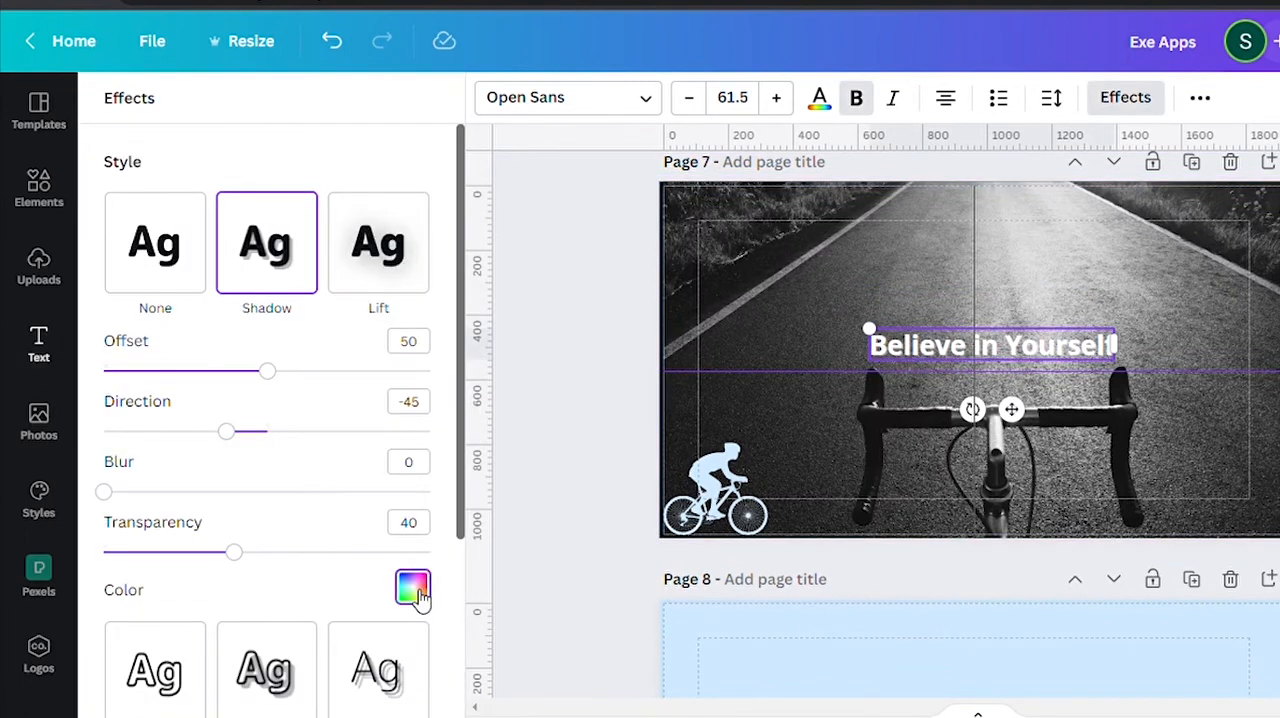
left_click(414, 662)
Reduce the opacity of page 7's road photo and recolor the cyclist silhouette white.
left_click(1263, 243)
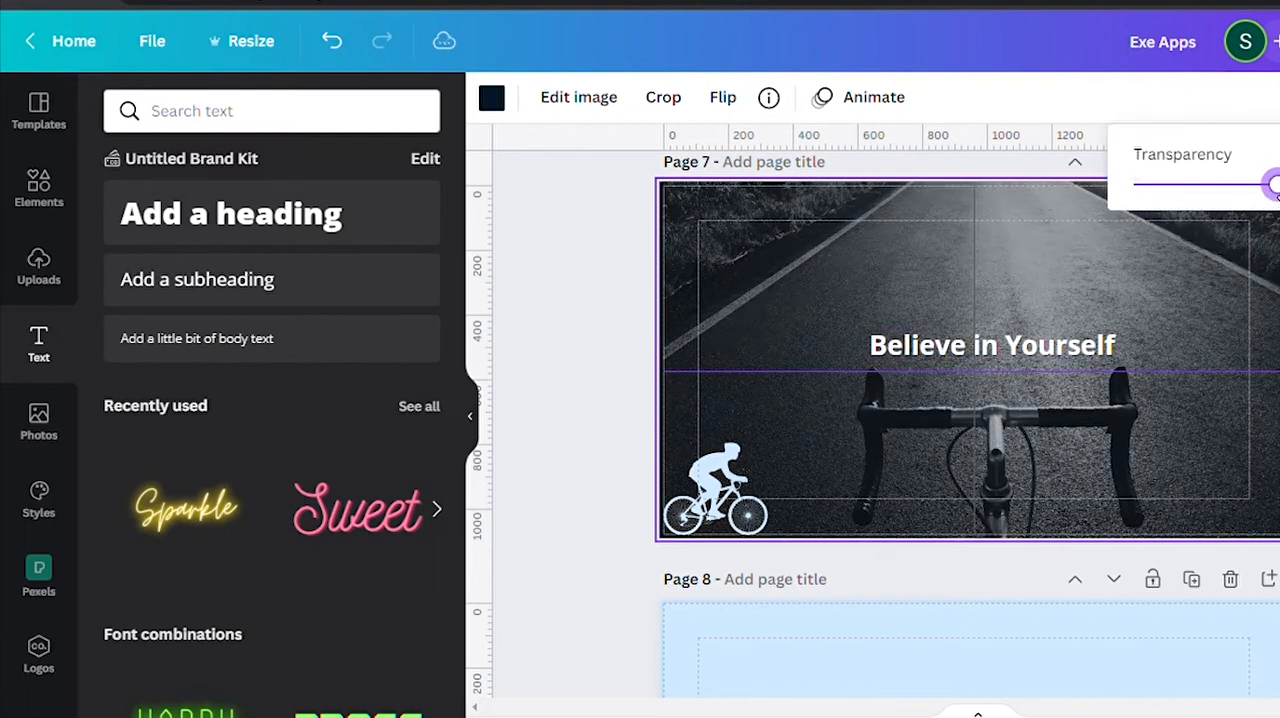
left_click_drag(1276, 184, 1279, 184)
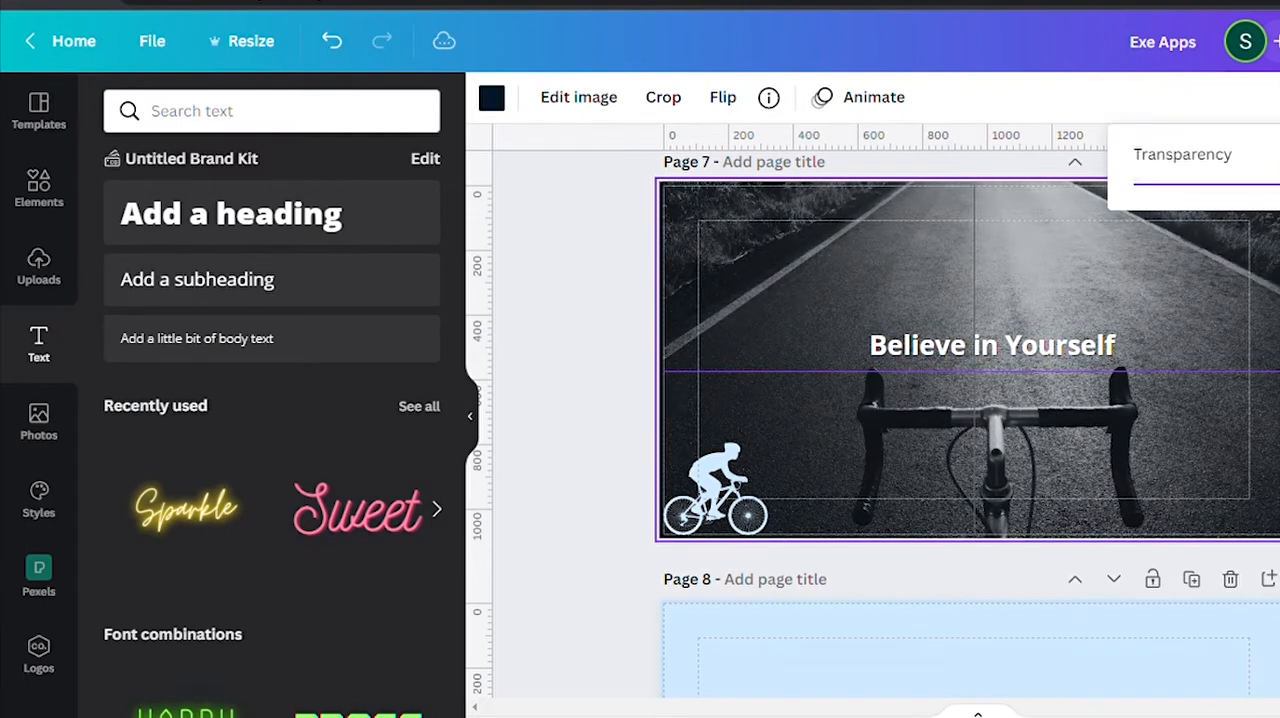
left_click(745, 500)
left_click(491, 97)
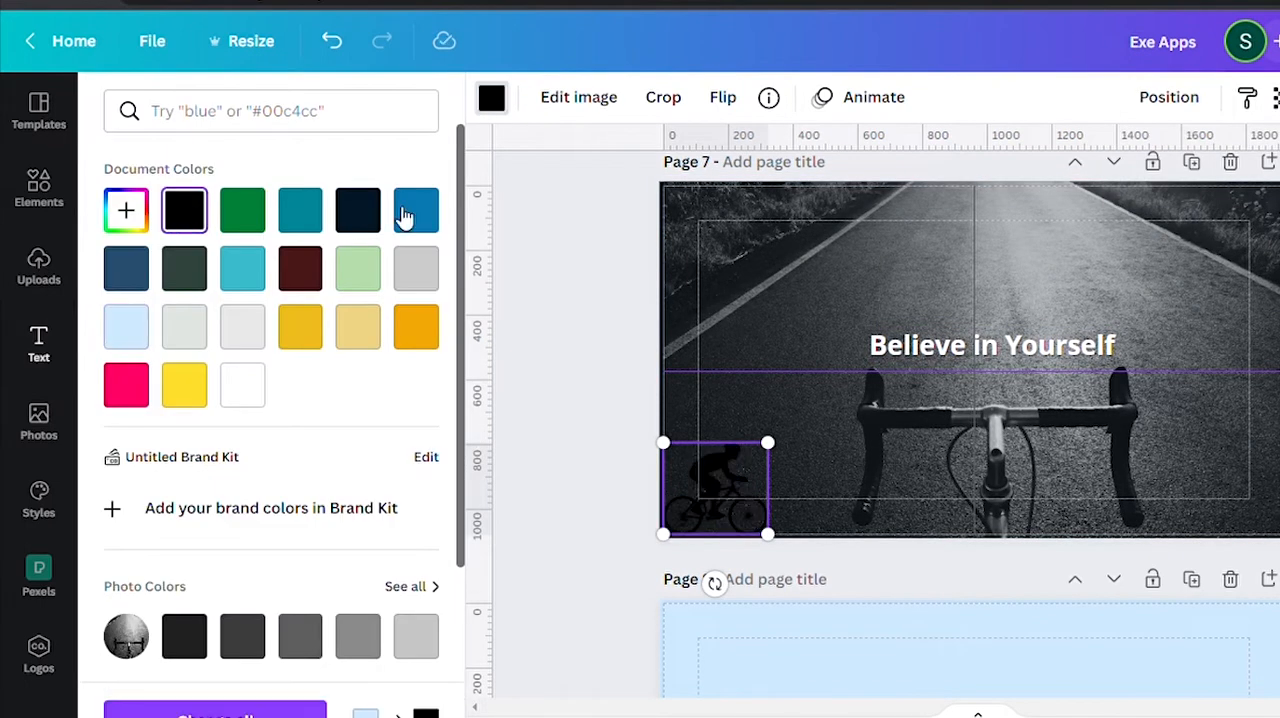
Enlarge the "Chase Your Dreams" heading to size 103 and center it horizontally on page 8.
scroll(1075, 517, "down", 3)
left_click(1104, 488)
left_click_drag(777, 469, 734, 437)
left_click_drag(966, 567, 997, 551)
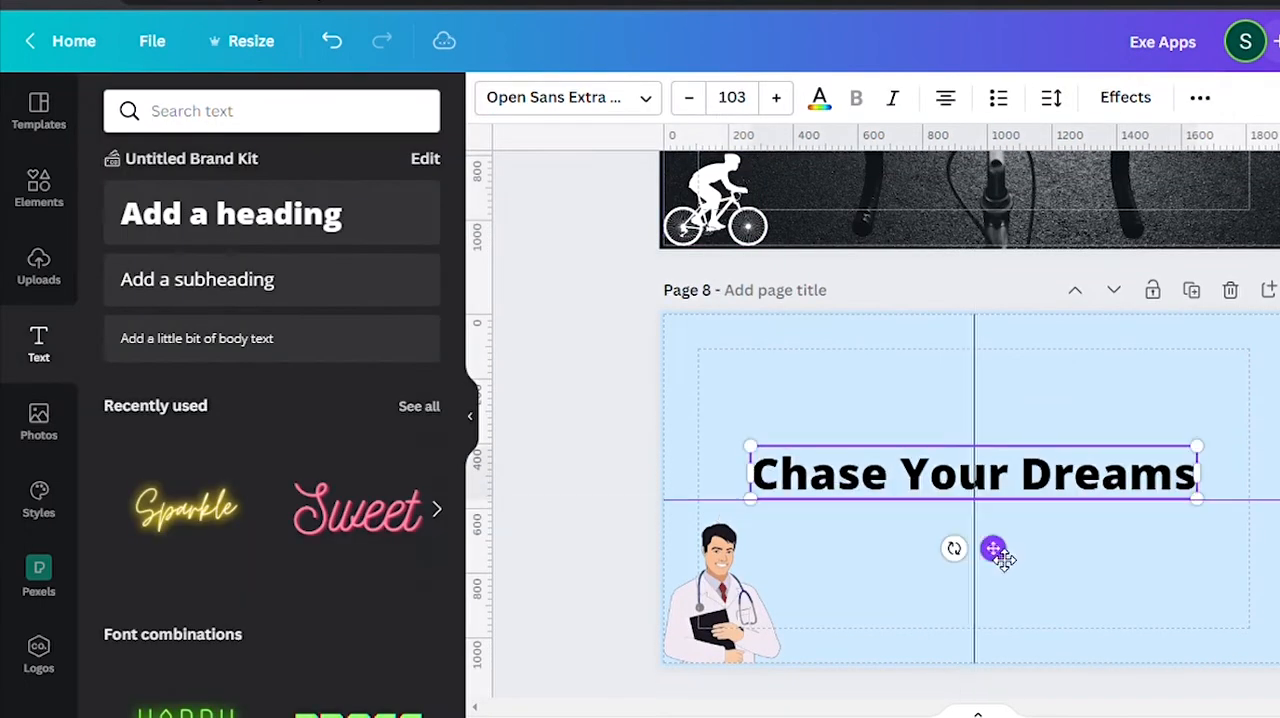
Try the Bellaboo font on the "Chase Your Dreams" heading.
left_click(568, 97)
scroll(176, 455, "down", 10)
left_click(152, 541)
Search the fonts for "black" and apply Archivo Black to the "Chase Your Dreams" heading.
left_click(289, 111)
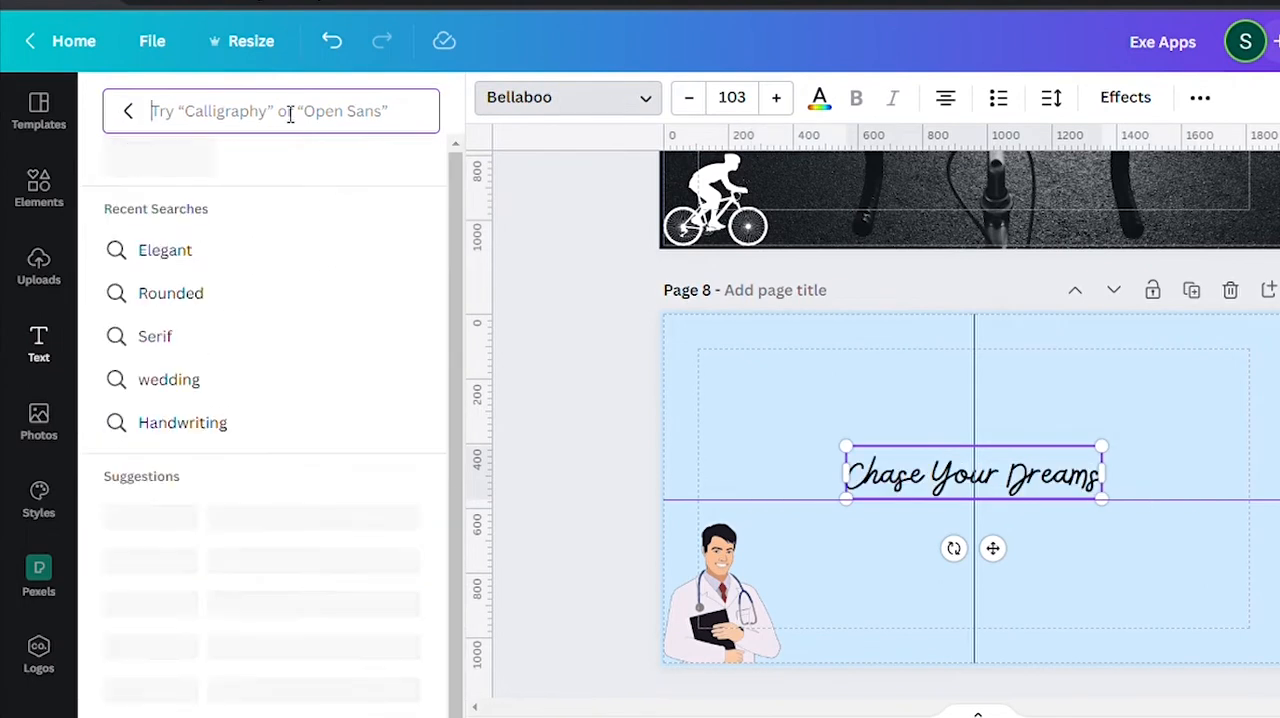
type("archio")
key("BackSpace")
key("BackSpace")
key("BackSpace")
key("BackSpace")
key("BackSpace")
key("BackSpace")
type("b;ack")
key("BackSpace")
key("BackSpace")
key("BackSpace")
key("BackSpace")
type("lack")
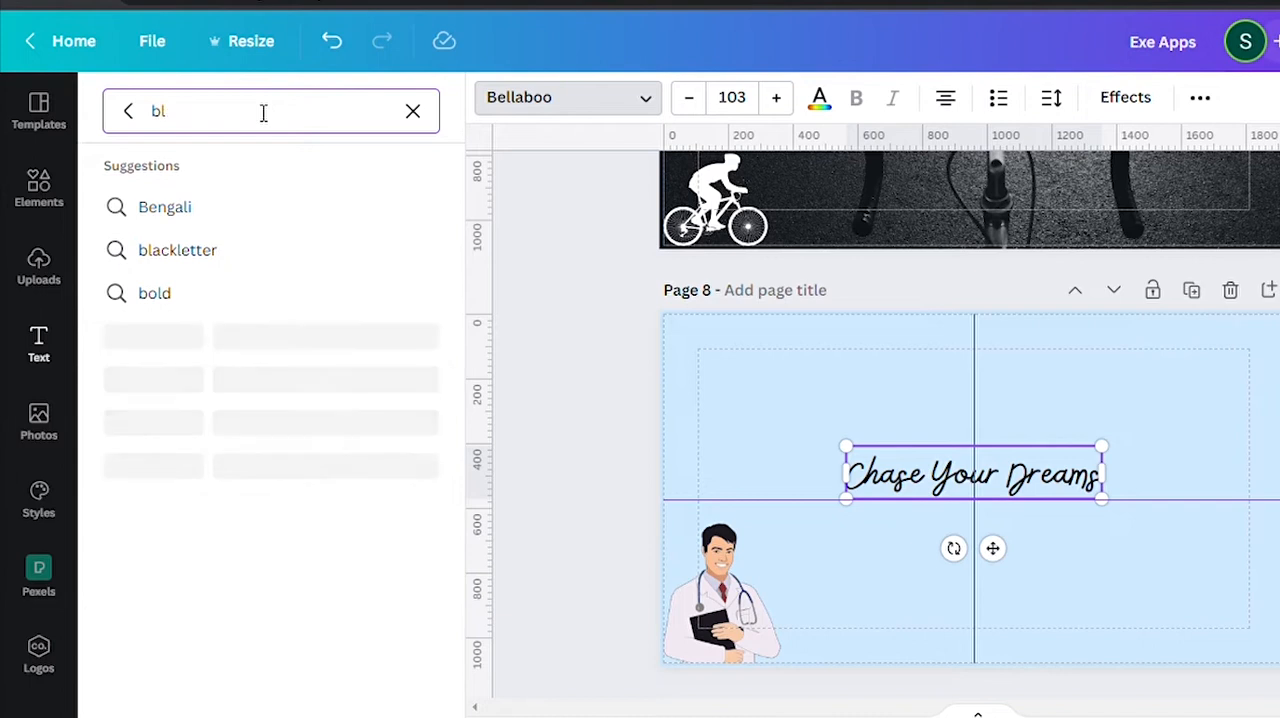
scroll(257, 500, "down", 5)
left_click(257, 604)
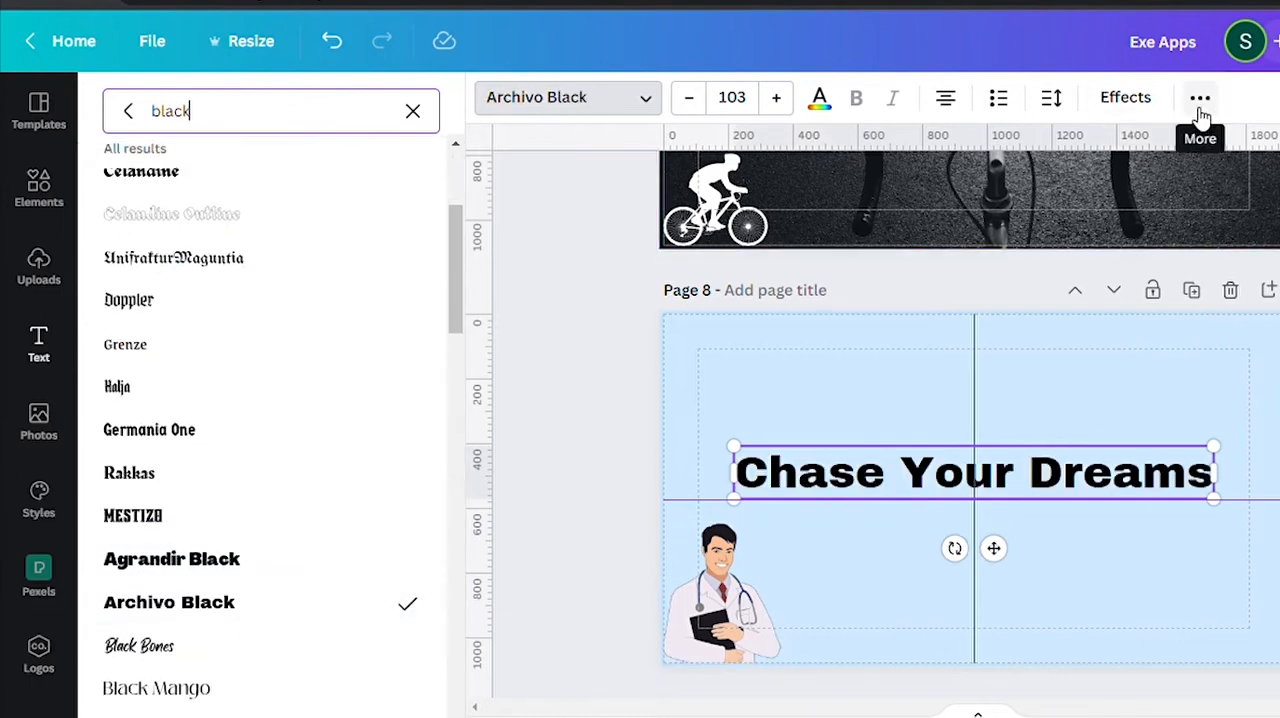
Tighten the "Chase Your Dreams" heading's letter spacing slightly and color its text white.
left_click(1051, 97)
left_click_drag(1116, 193, 1106, 195)
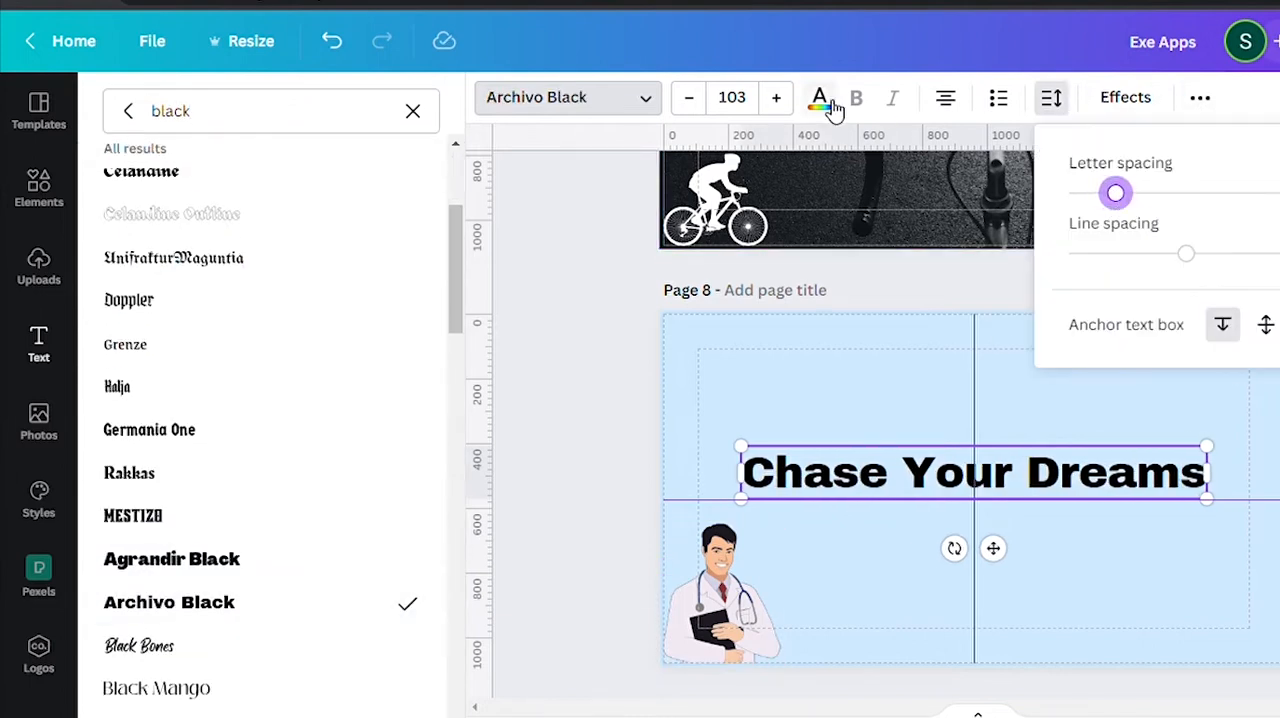
left_click(831, 106)
scroll(277, 400, "down", 1)
scroll(200, 330, "up", 1)
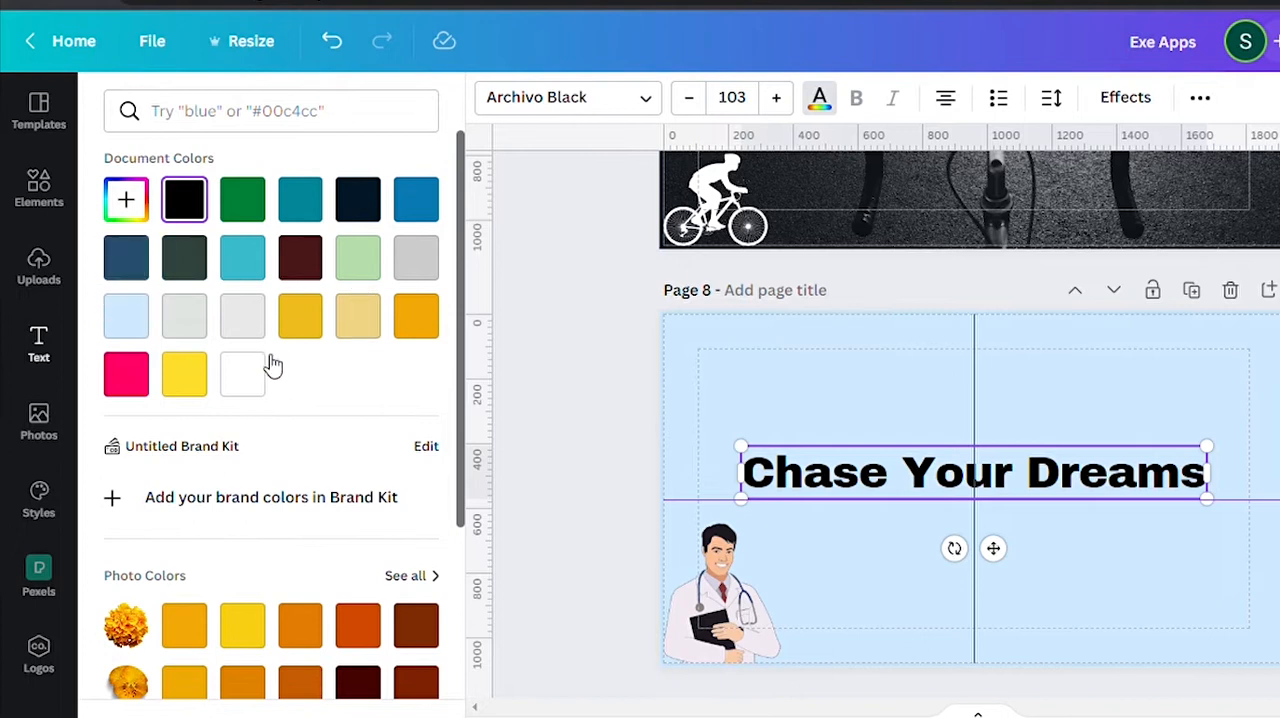
left_click(242, 374)
Apply the Shadow effect to the "Chase Your Dreams" heading with a black shadow color.
left_click(1125, 97)
left_click(266, 230)
left_click(413, 587)
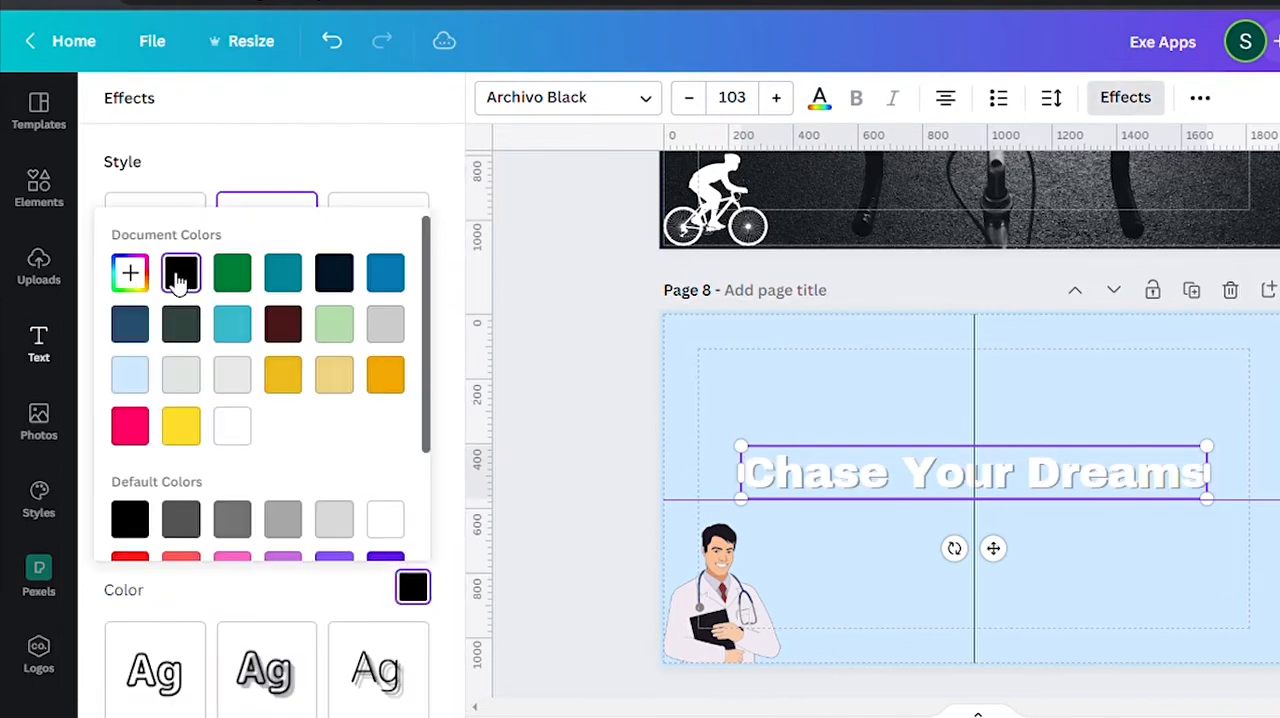
Try teal and white on the "Chase Your Dreams" heading, and set its text color to black.
left_click(822, 104)
left_click(148, 270)
left_click(253, 215)
scroll(255, 222, "up", 1)
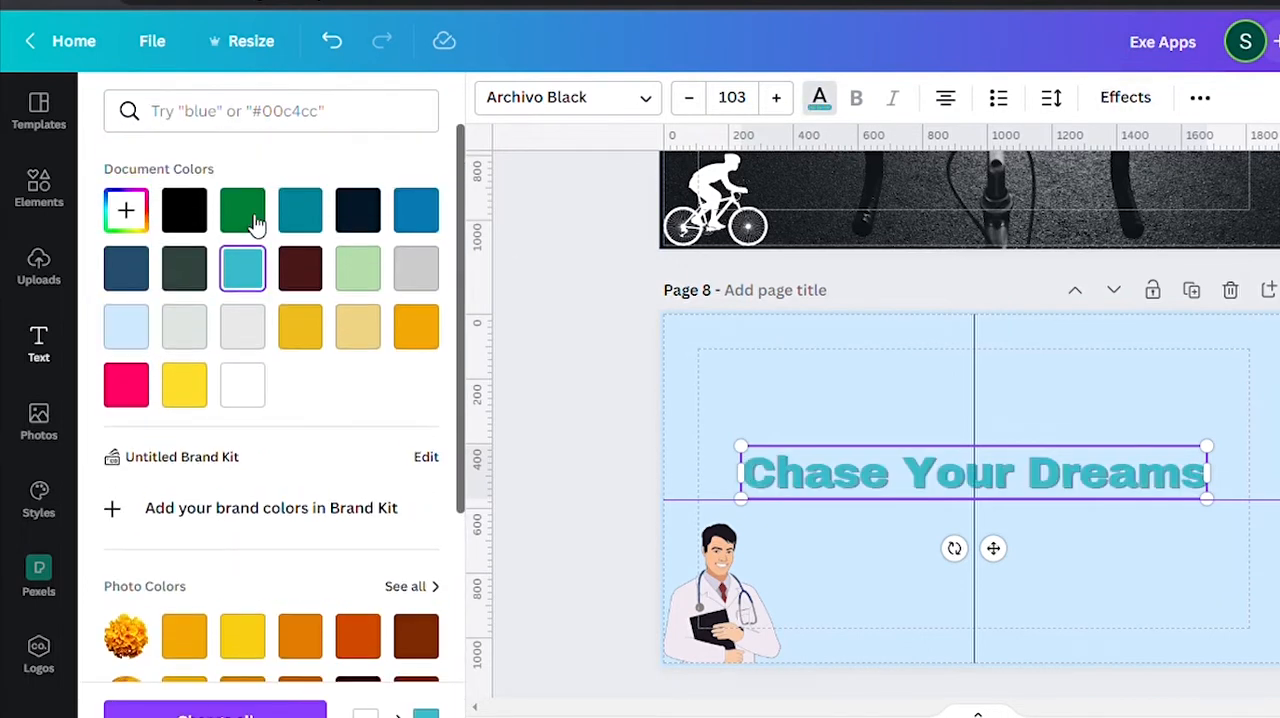
left_click(243, 386)
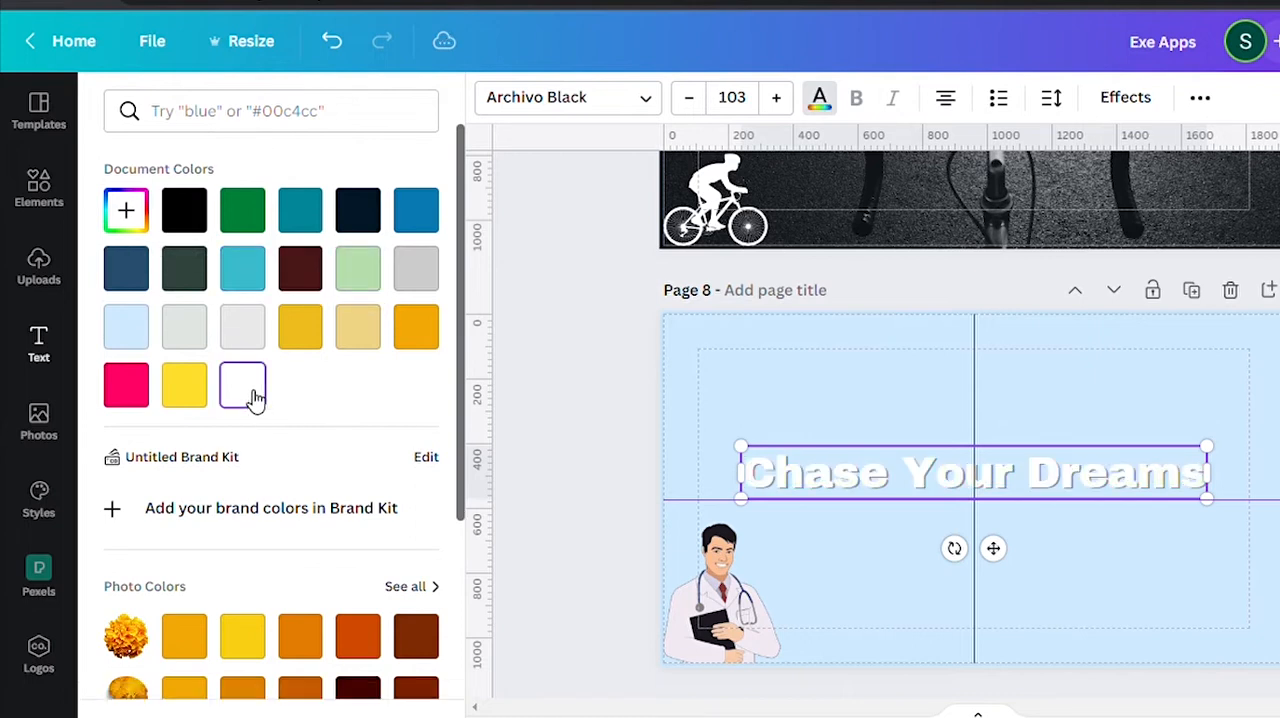
left_click(184, 212)
Change the "Chase Your Dreams" heading's shadow color to white.
left_click(1125, 97)
left_click(413, 587)
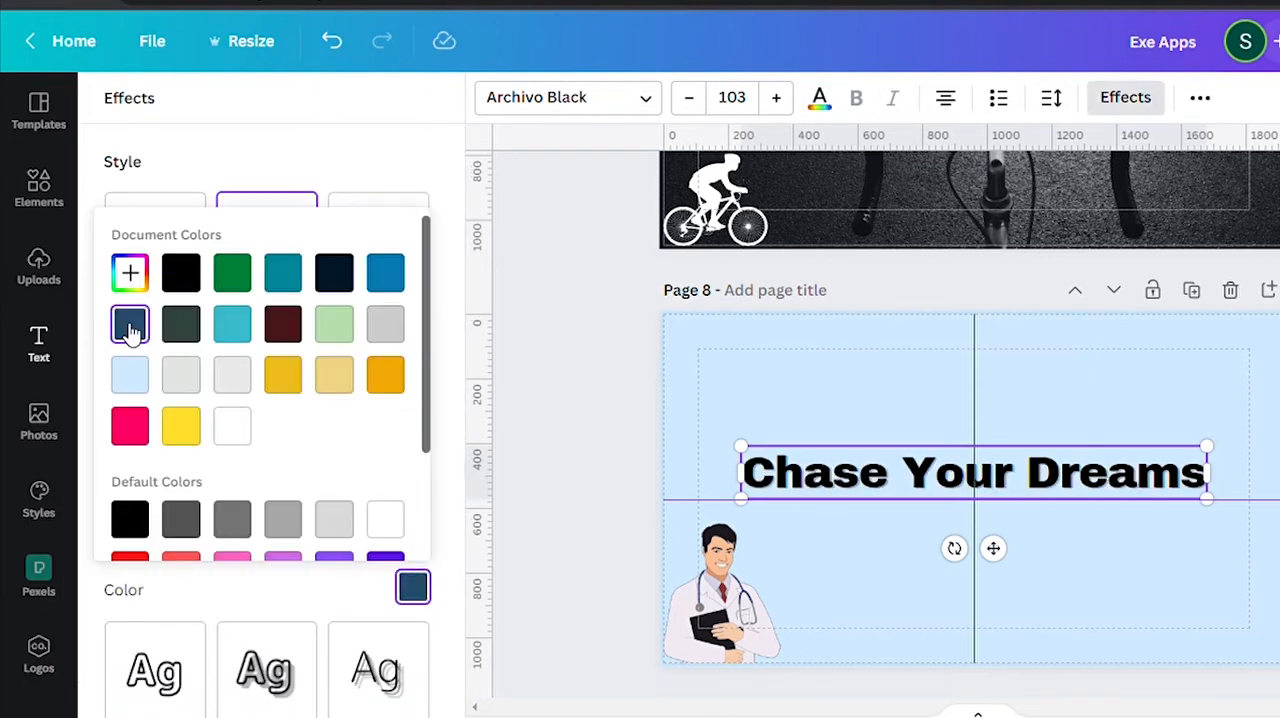
left_click(232, 427)
Change the font of the "Dreams" text on page 9 to Blacktear.
scroll(751, 429, "up", 3)
scroll(751, 429, "down", 4)
scroll(747, 435, "up", 2)
scroll(738, 466, "down", 5)
left_click(974, 382)
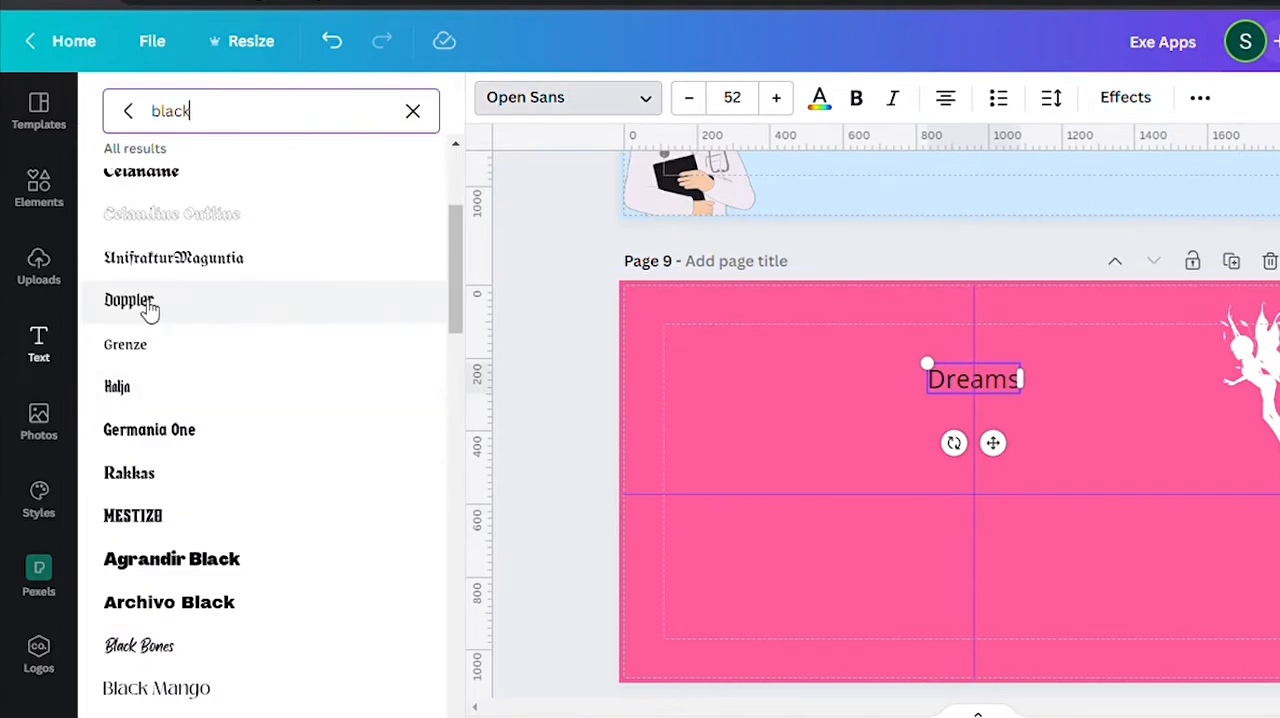
left_click(143, 306)
scroll(200, 457, "down", 5)
left_click(133, 496)
Enlarge the "Dreams" text on page 9 to font size 164.
left_click_drag(936, 364, 813, 350)
left_click_drag(955, 393, 1037, 420)
Try white and yellow on the "Dreams" text, settle on black, and move it to the center of page 9.
left_click(819, 97)
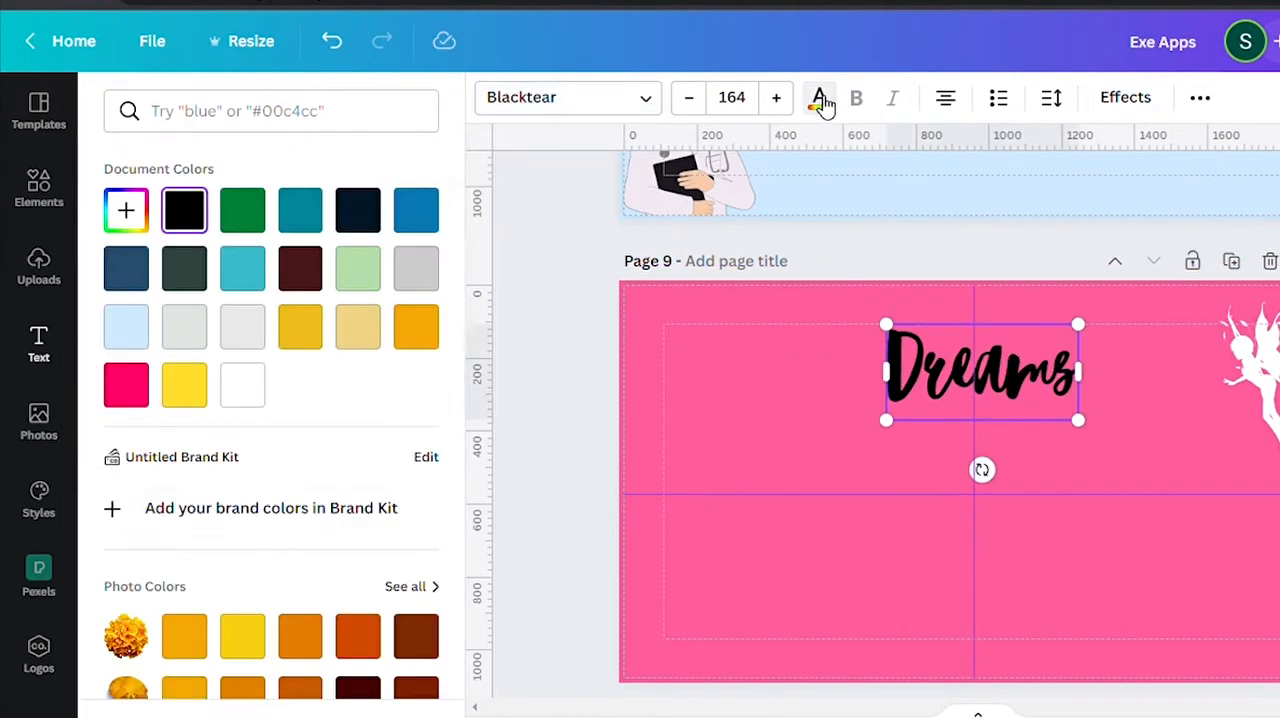
left_click(242, 385)
scroll(540, 452, "down", 1)
left_click(185, 208)
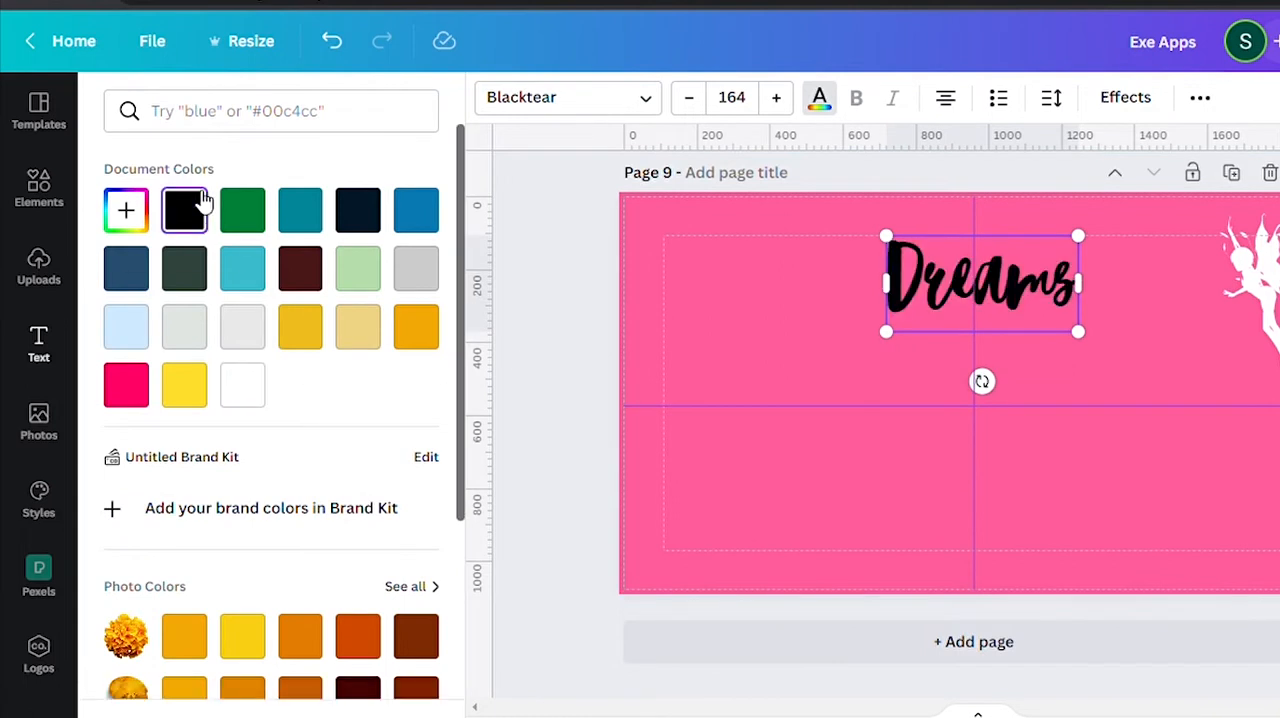
left_click(184, 385)
left_click(184, 208)
left_click_drag(1020, 300, 1028, 464)
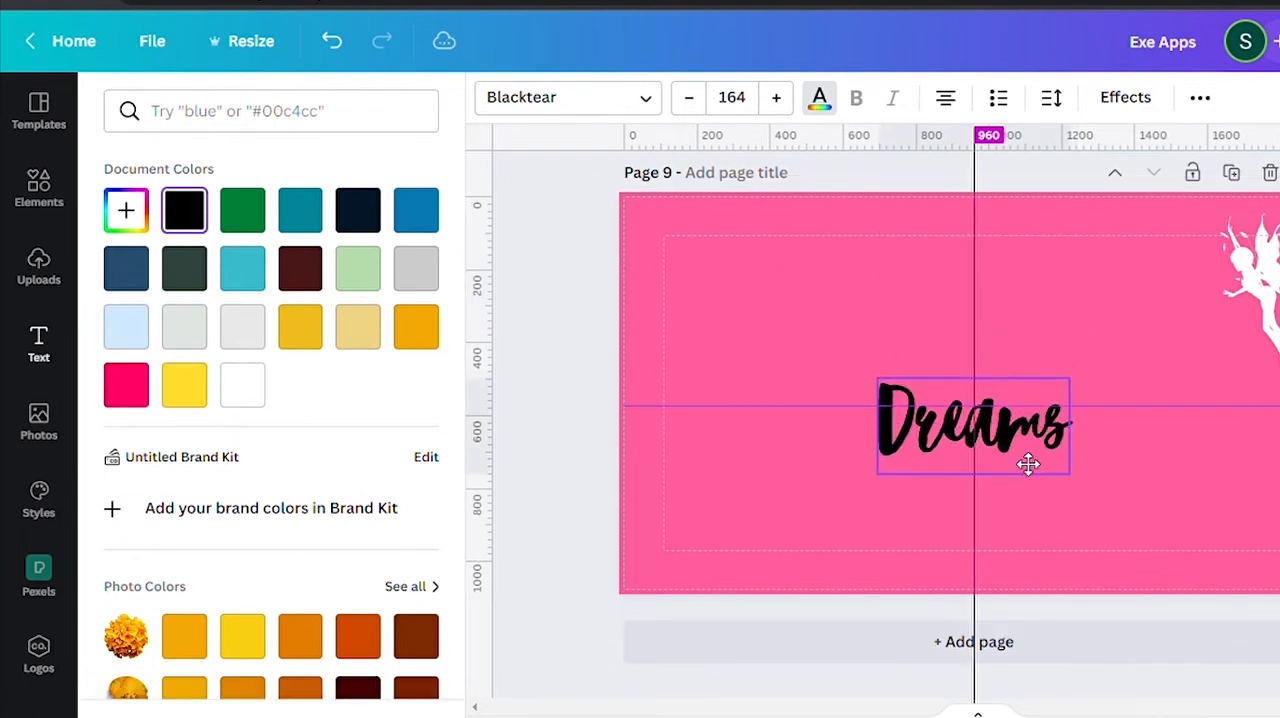
Recolor the fairy graphic on page 9 to a very pale pink, #F8ECEC.
left_click(1250, 280)
left_click(491, 97)
left_click(126, 210)
left_click(185, 265)
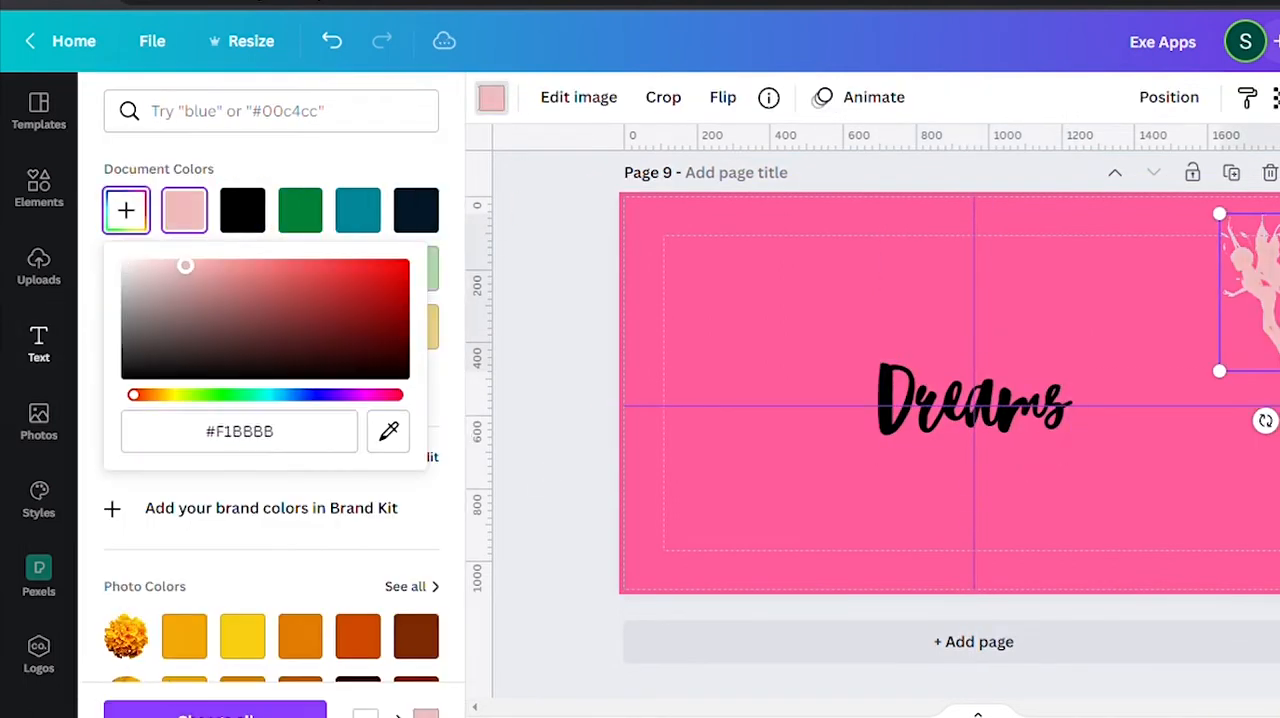
left_click_drag(148, 343, 141, 263)
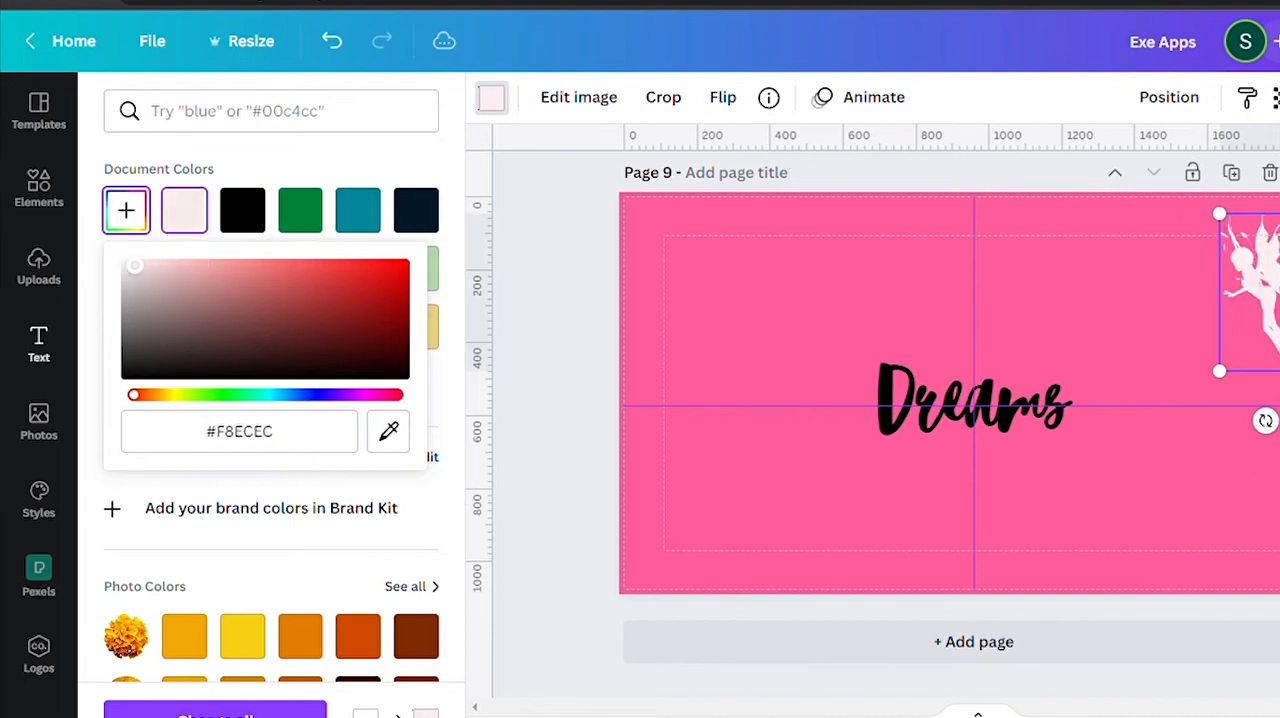
Apply the Glitch effect with the cyan and magenta color pair to the "Dreams" text.
left_click(975, 400)
left_click(1126, 97)
left_click(177, 531)
scroll(300, 500, "down", 3)
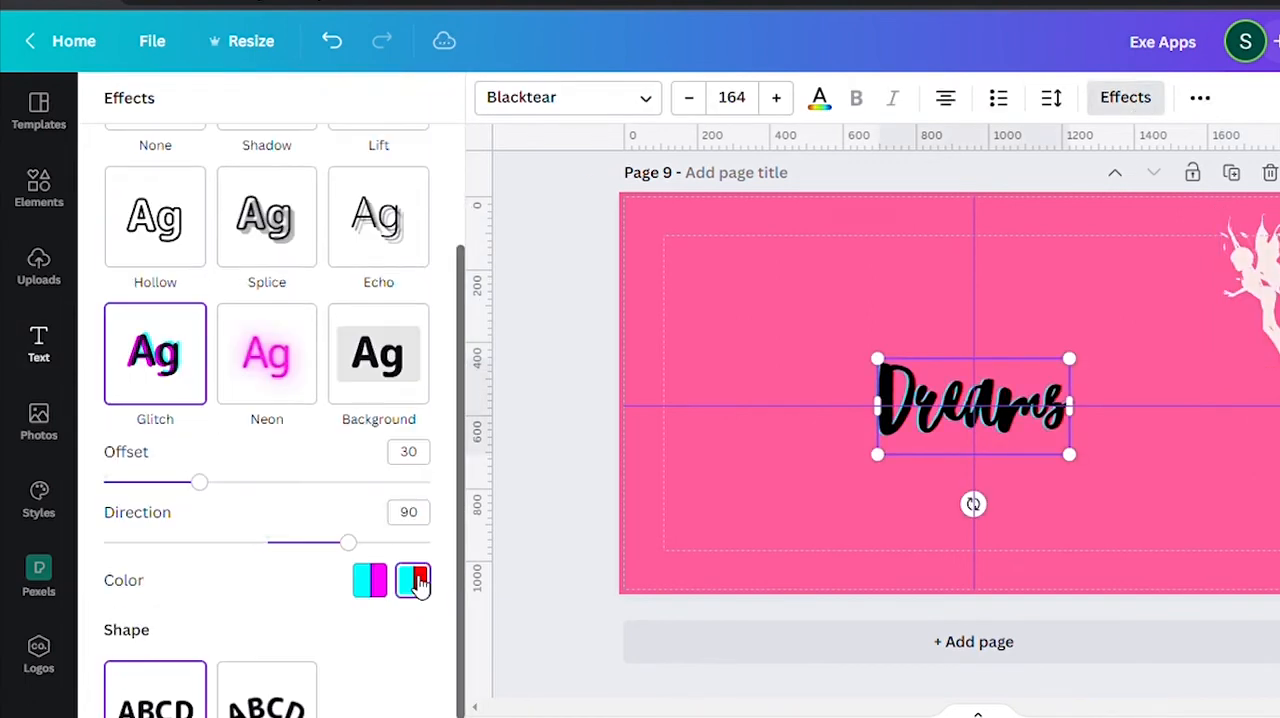
scroll(1033, 398, "left", 3)
left_click(370, 581)
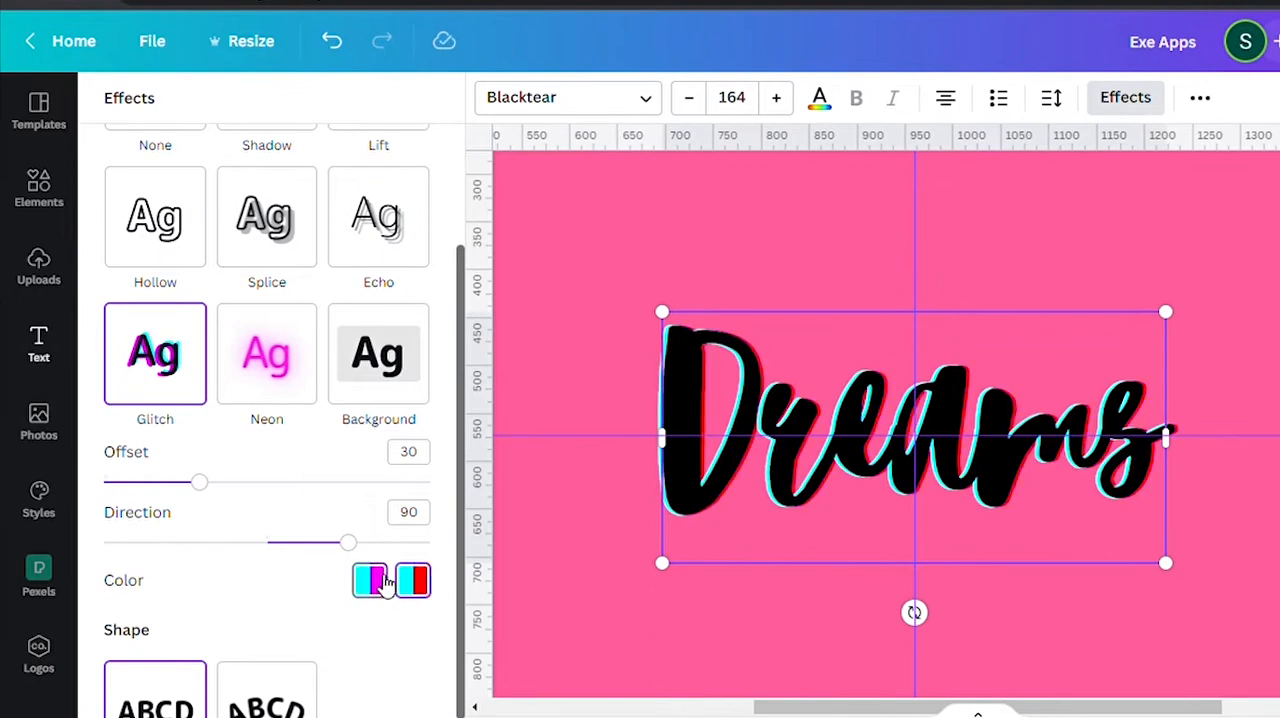
left_click(384, 580)
scroll(893, 396, "down", 4)
scroll(895, 394, "down", 1)
scroll(890, 394, "up", 2)
scroll(889, 394, "down", 2)
Search the elements library for "twinkle stars".
left_click(652, 246)
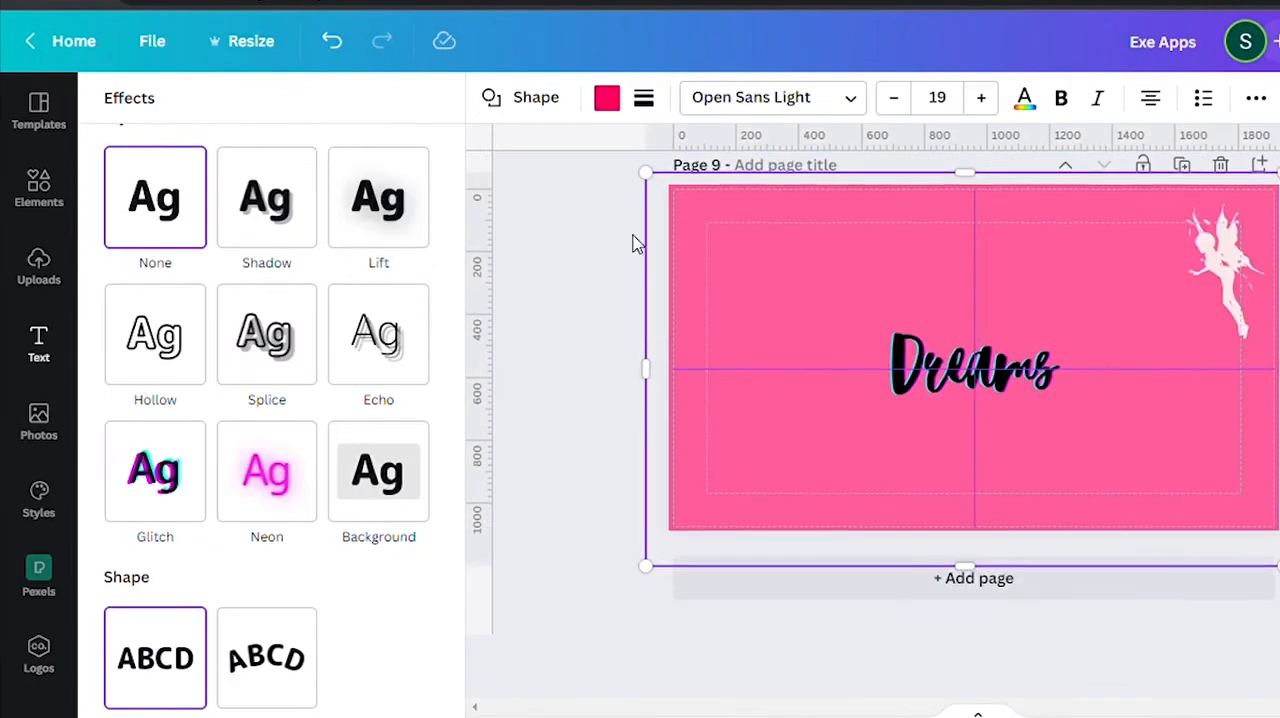
left_click(38, 188)
left_click(271, 118)
type("twinkle stars")
key("Return")
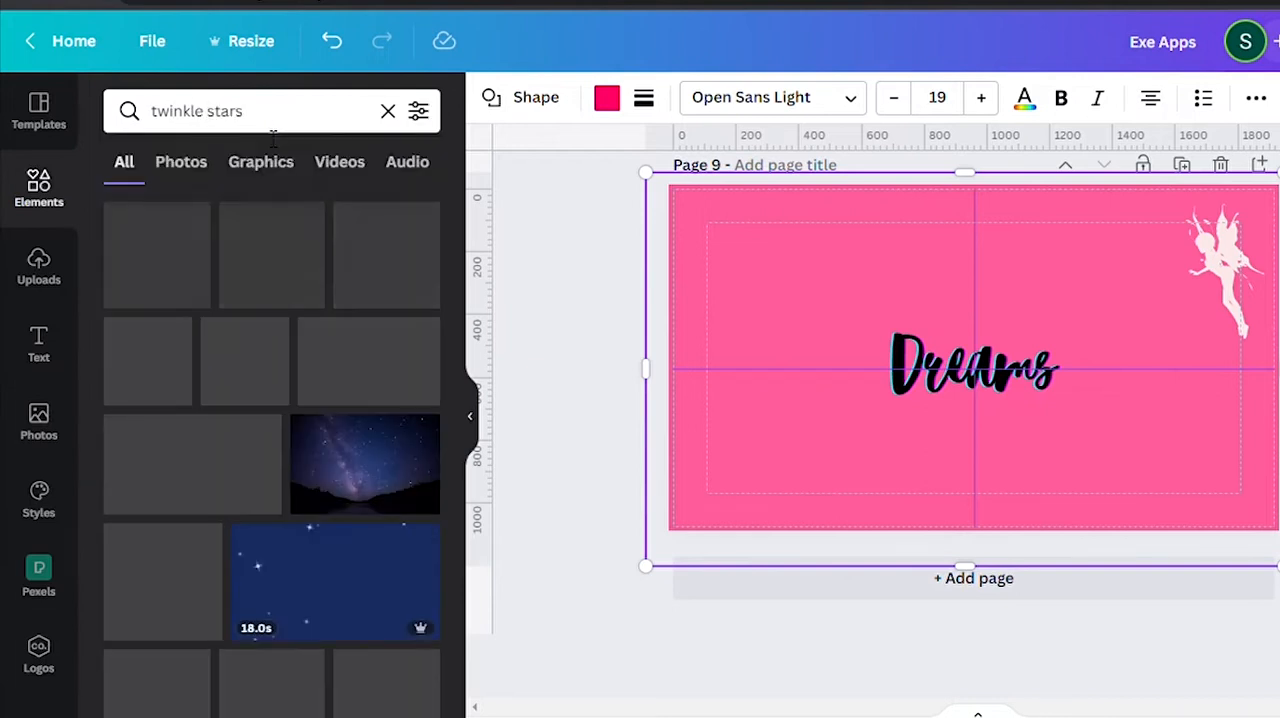
Try a white scattered-stars graphic around the "Dreams" text, resized and centered on page 9.
scroll(254, 575, "down", 5)
scroll(177, 614, "up", 2)
left_click(160, 268)
left_click_drag(844, 303, 505, 282)
left_click_drag(912, 363, 959, 381)
left_click_drag(1156, 577, 934, 354)
left_click_drag(894, 309, 1037, 505)
scroll(357, 428, "down", 7)
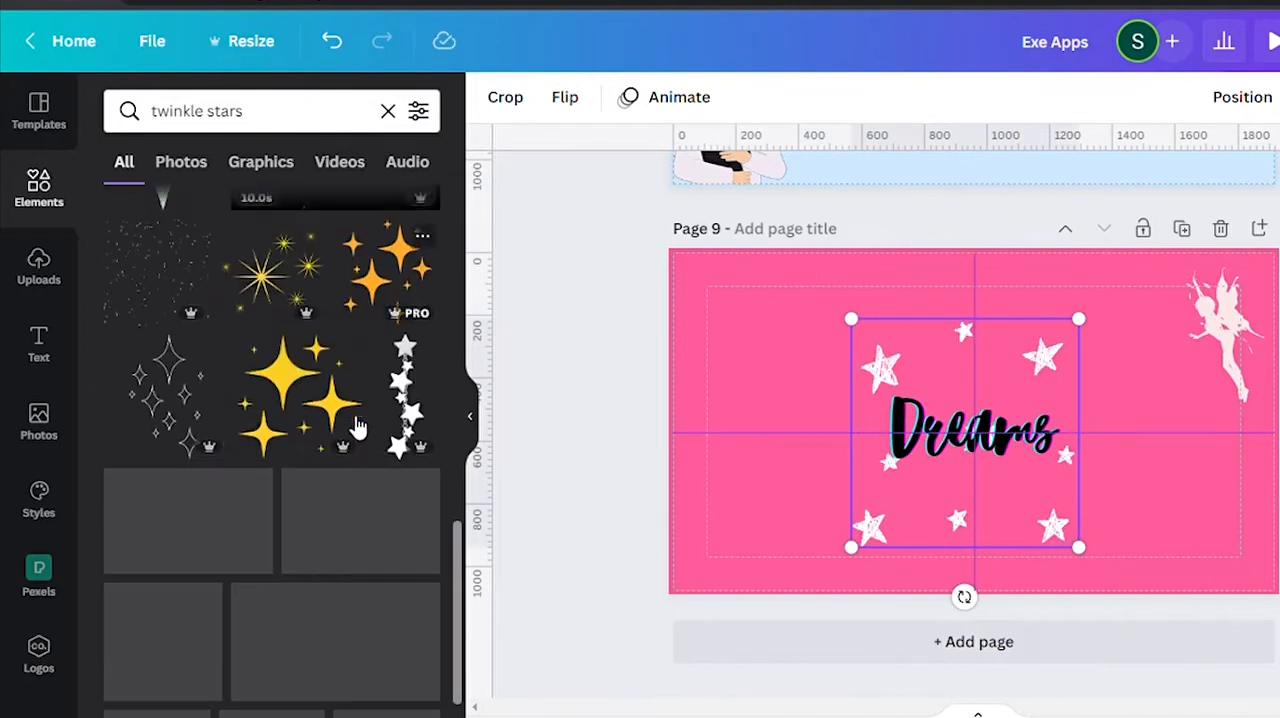
Try the white string-of-stars graphic on page 9, and delete both star graphics from the page.
left_click(403, 410)
left_click_drag(1014, 289, 983, 391)
left_click_drag(971, 510, 715, 345)
scroll(249, 549, "down", 2)
key("Delete")
left_click(1045, 357)
key("Delete")
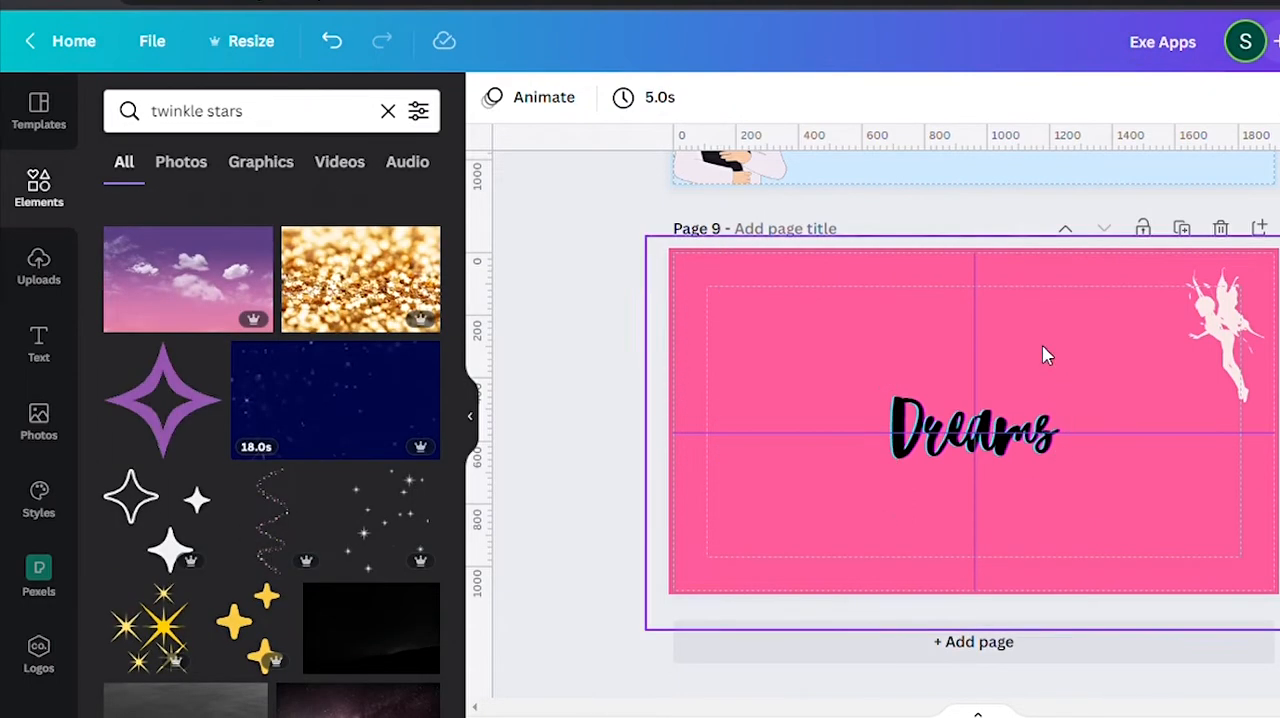
Add the small white sparkle graphic to page 9, position it near the fairy, and duplicate it.
left_click(388, 520)
left_click_drag(1083, 557, 1179, 671)
left_click_drag(1111, 476, 1174, 352)
key("ctrl+d")
key("Escape")
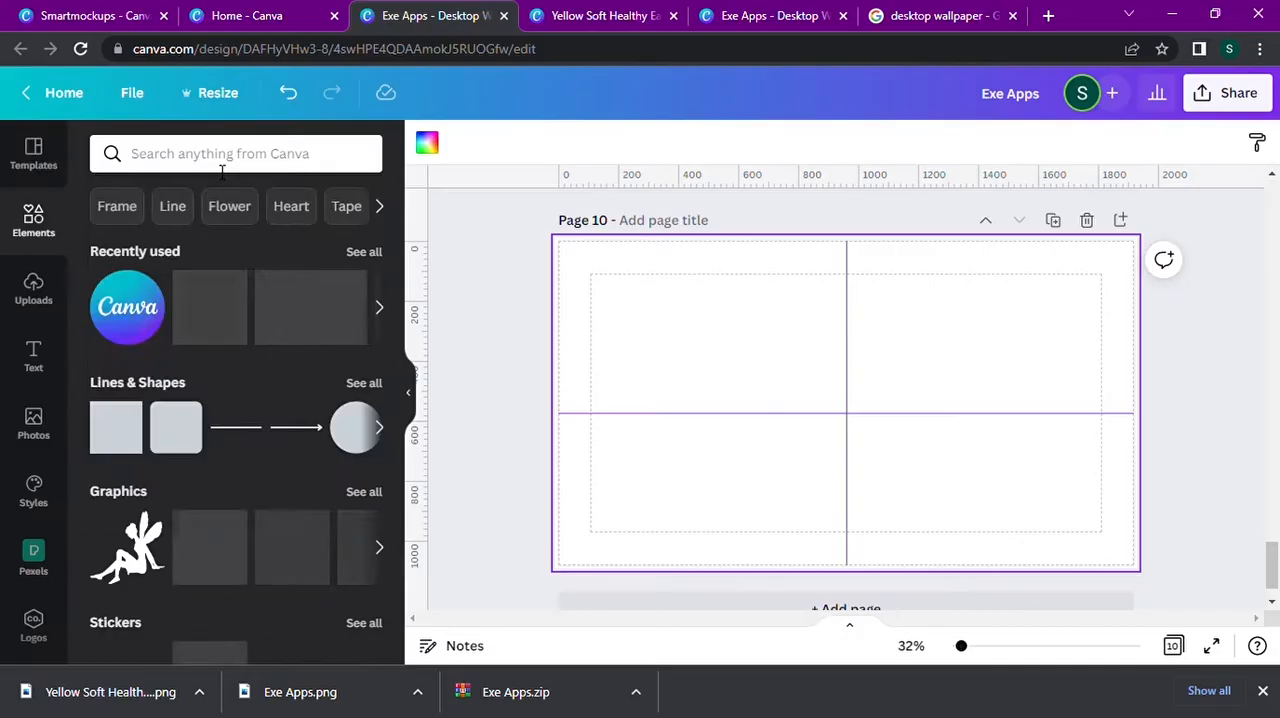
Search the elements for "asthetic" and add the teal blob graphic with dots to page 10.
left_click(222, 172)
type("asthetic")
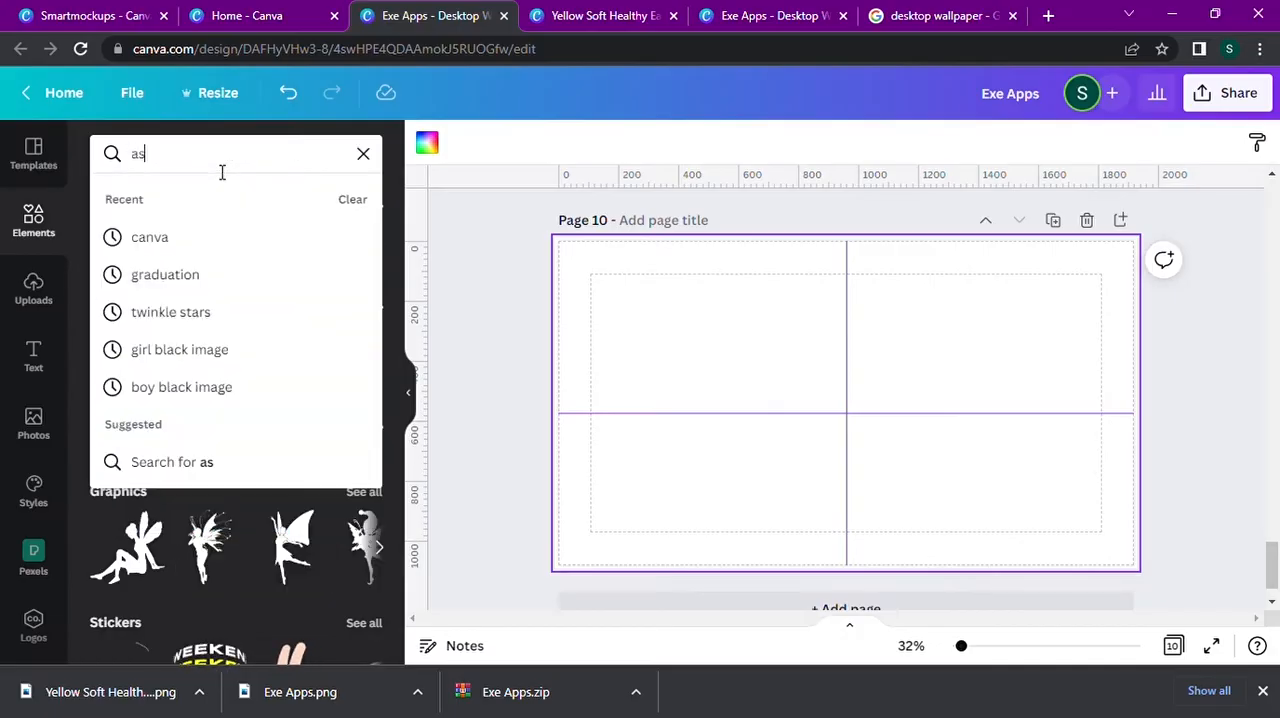
key("Return")
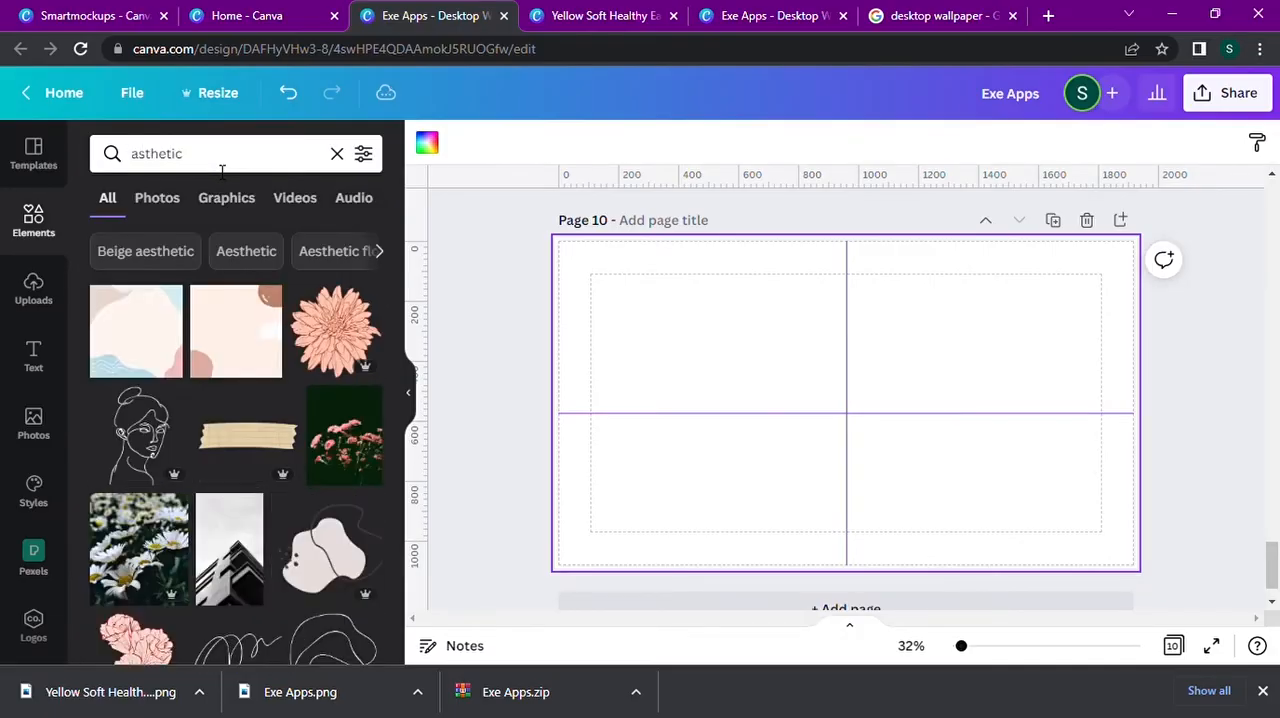
scroll(185, 482, "down", 5)
scroll(187, 483, "down", 3)
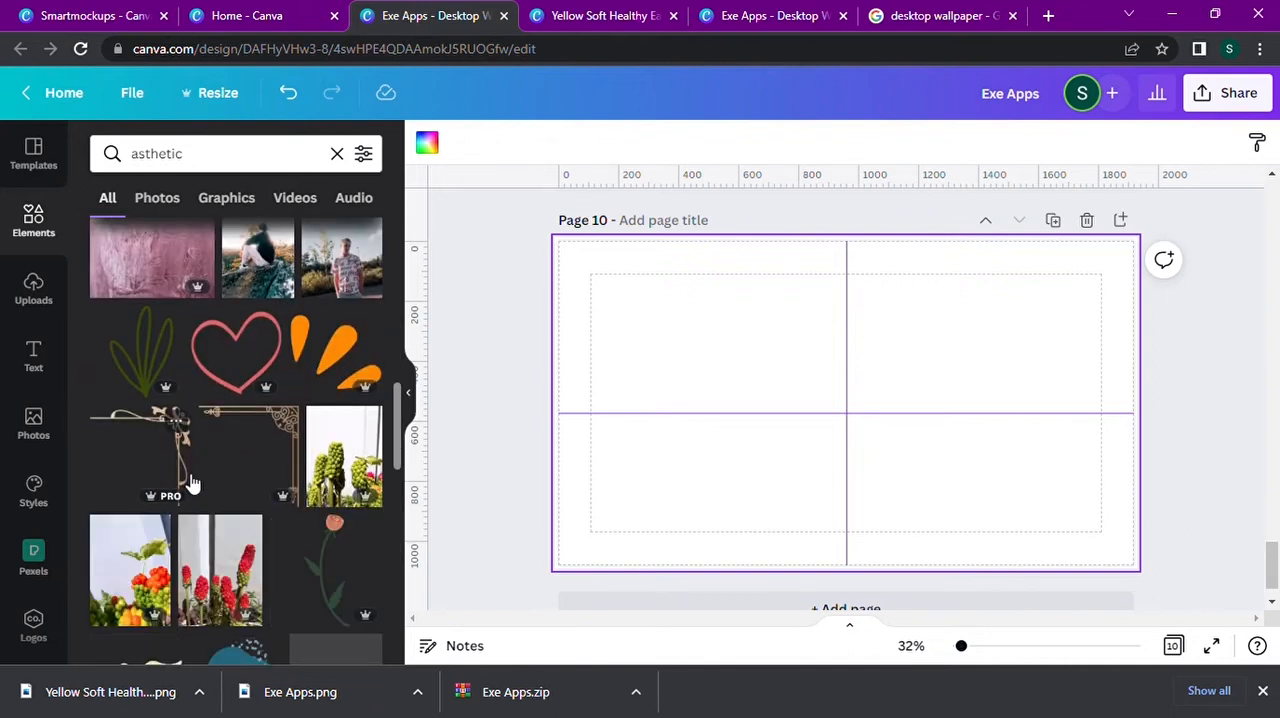
scroll(186, 467, "down", 3)
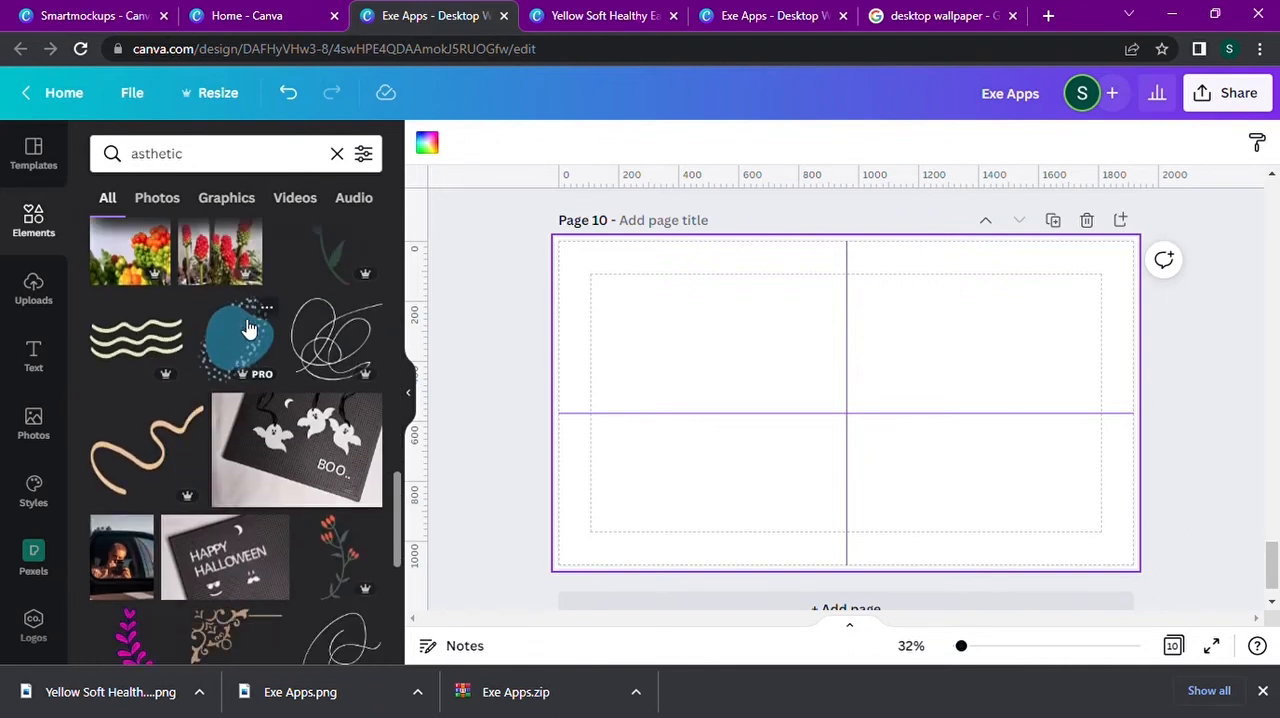
left_click(249, 330)
Add page 11 and place the wooden kiosk illustration on its left half.
left_click(917, 606)
scroll(257, 347, "down", 2)
scroll(257, 347, "down", 4)
left_click(240, 425)
left_click_drag(812, 495, 660, 508)
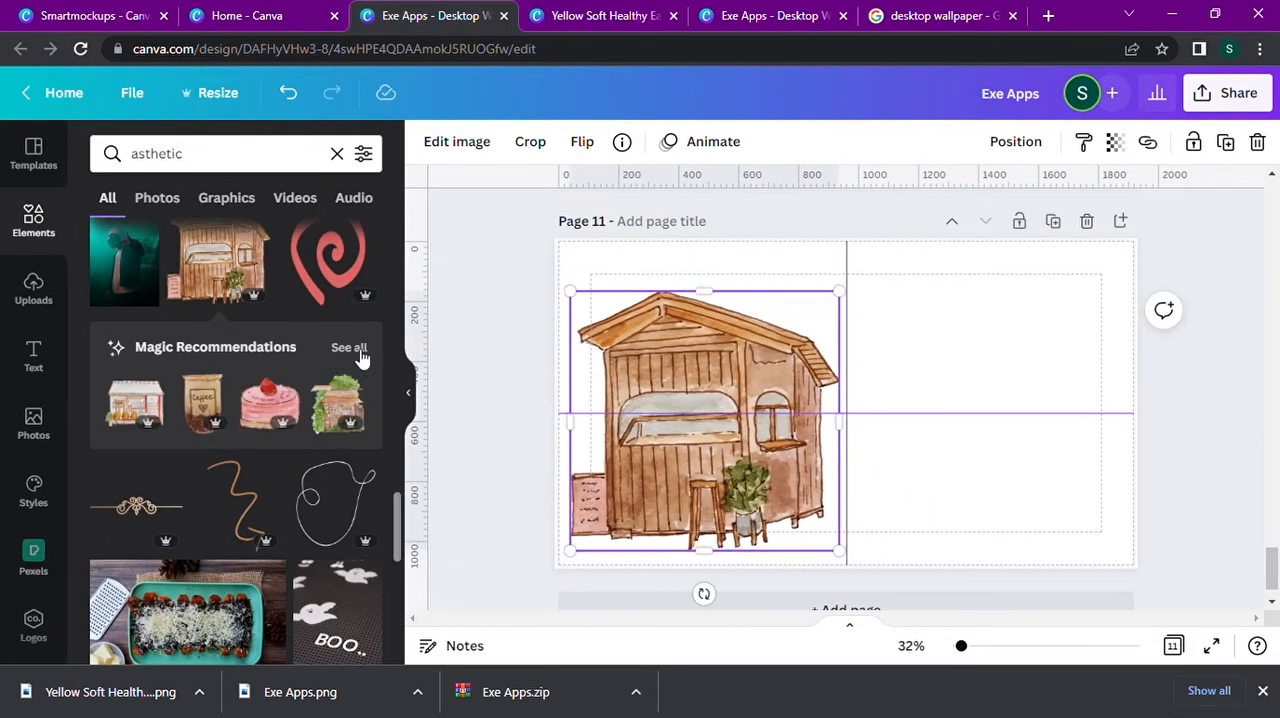
Shrink the kiosk toward the middle of page 11, and add the vine-covered shop from the full magic recommendations on the right.
left_click(349, 347)
left_click_drag(840, 551, 744, 486)
left_click_drag(698, 439, 805, 462)
left_click(154, 371)
left_click_drag(928, 438, 1062, 514)
Add the brick counter illustration with stools and a potted plant to the left of page 11, and arrange it beside the kiosk.
left_click(314, 397)
left_click_drag(624, 541, 891, 473)
left_click_drag(915, 352, 712, 439)
left_click_drag(871, 532, 822, 537)
left_click(832, 493)
left_click(620, 443)
left_click(640, 415)
left_click_drag(697, 431, 696, 422)
scroll(850, 500, "down", 1)
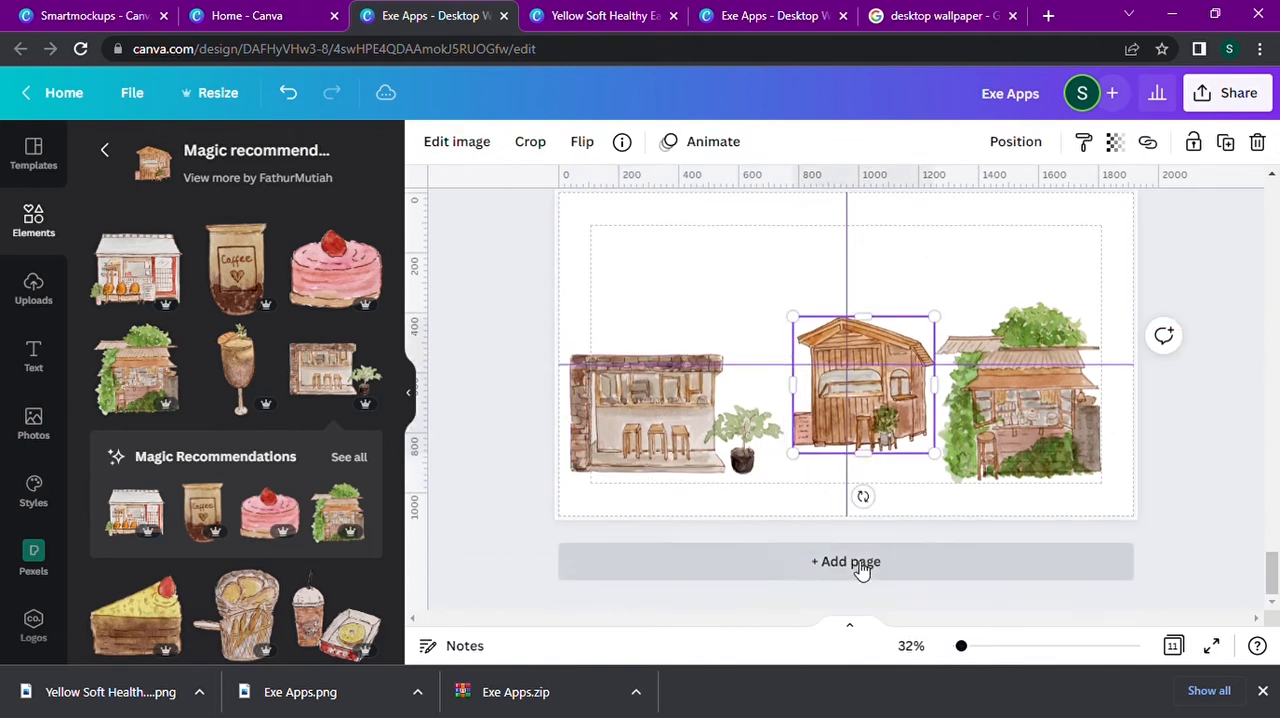
Add page 12 and move the brick counter illustration from page 11 onto it.
left_click(860, 561)
scroll(720, 454, "up", 2)
left_click_drag(643, 258, 705, 570)
scroll(850, 370, "up", 2)
Enlarge the wooden kiosk on the left of page 11 and the vine-covered shop in its lower-right area.
left_click(869, 385)
left_click_drag(793, 315, 746, 200)
left_click_drag(815, 342, 667, 397)
left_click(1015, 421)
left_click_drag(1106, 305, 1140, 270)
left_click_drag(1075, 424, 1070, 459)
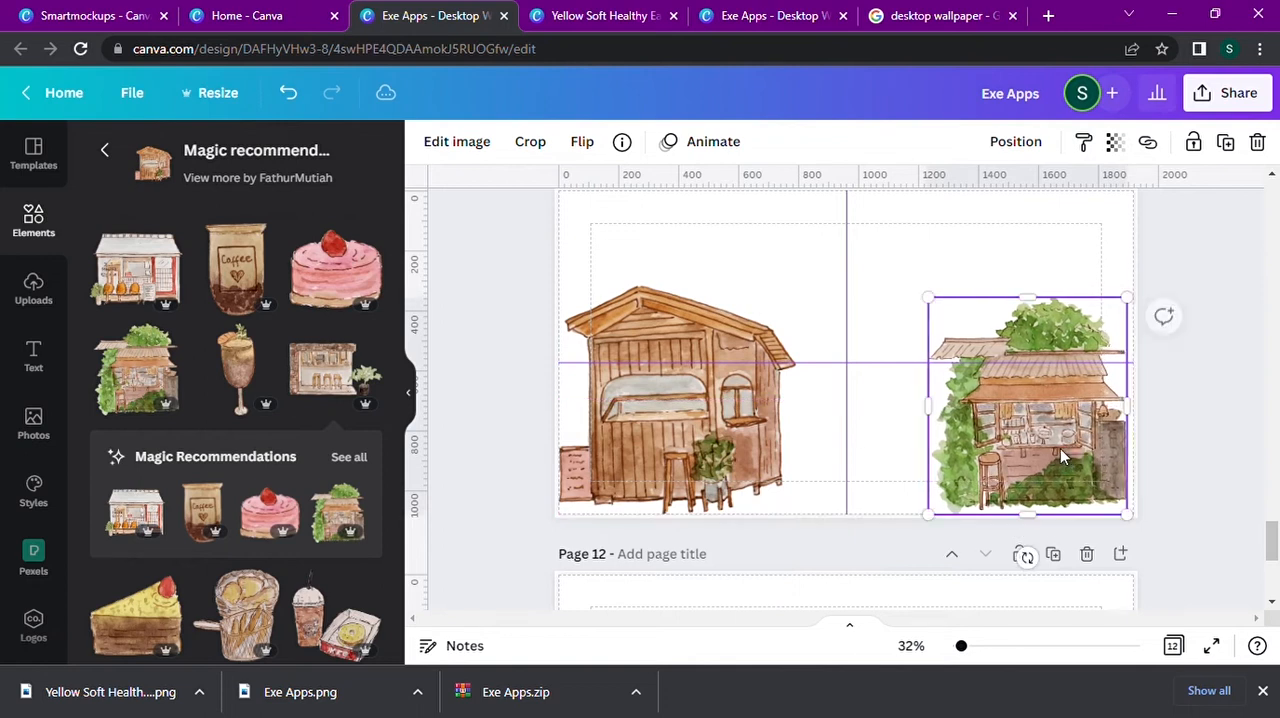
Enlarge and position the brick counter illustration so that it fills page 12.
scroll(1068, 457, "down", 4)
left_click(764, 335)
mouse_move(748, 290)
left_mouse_down()
mouse_move(777, 239)
mouse_move(785, 307)
mouse_move(762, 287)
left_mouse_up()
key("ctrl+z")
left_click_drag(632, 403, 517, 688)
left_click_drag(714, 440, 826, 436)
left_click_drag(559, 287, 427, 212)
left_click_drag(744, 410, 868, 385)
left_click_drag(807, 451, 822, 468)
mouse_move(566, 203)
left_mouse_down()
mouse_move(566, 192)
mouse_move(559, 212)
left_mouse_up()
scroll(614, 250, "up", 1)
left_click_drag(650, 321, 660, 325)
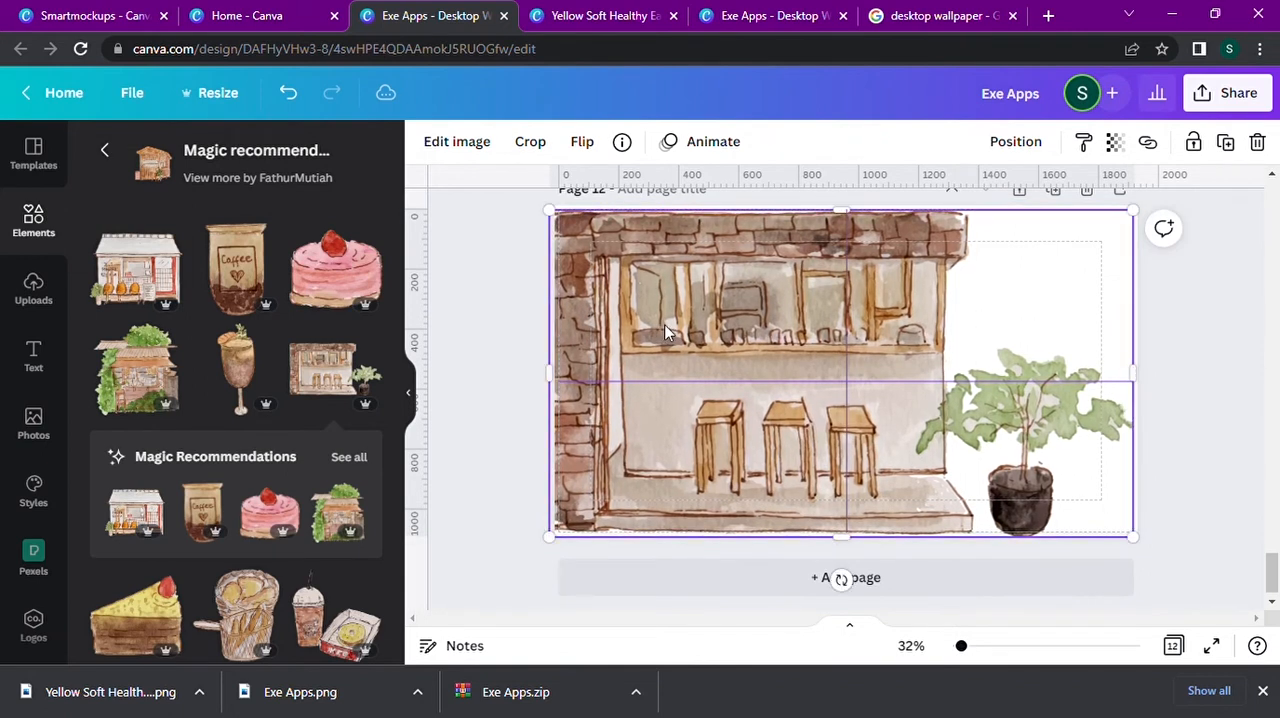
Apply the Background Remover to the brick counter illustration and center it on page 12.
left_click(484, 143)
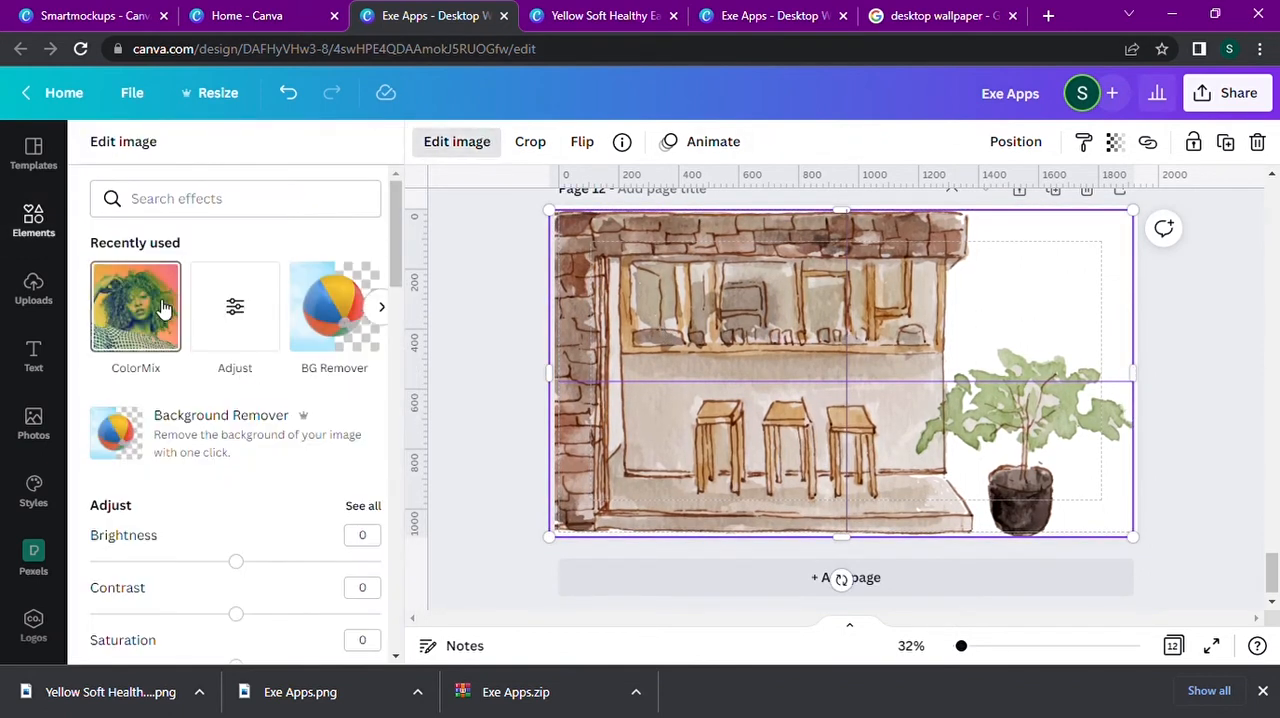
left_click(334, 305)
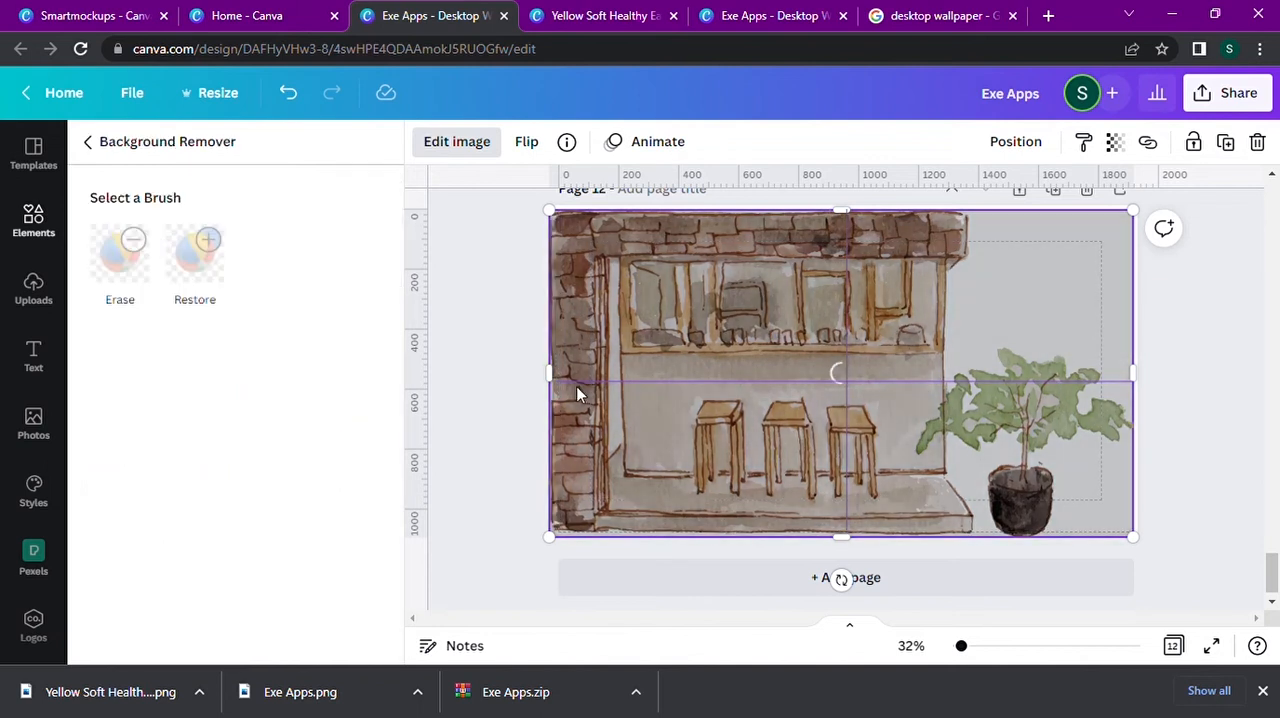
mouse_move(576, 387)
left_mouse_down()
mouse_move(745, 353)
mouse_move(576, 387)
left_mouse_up()
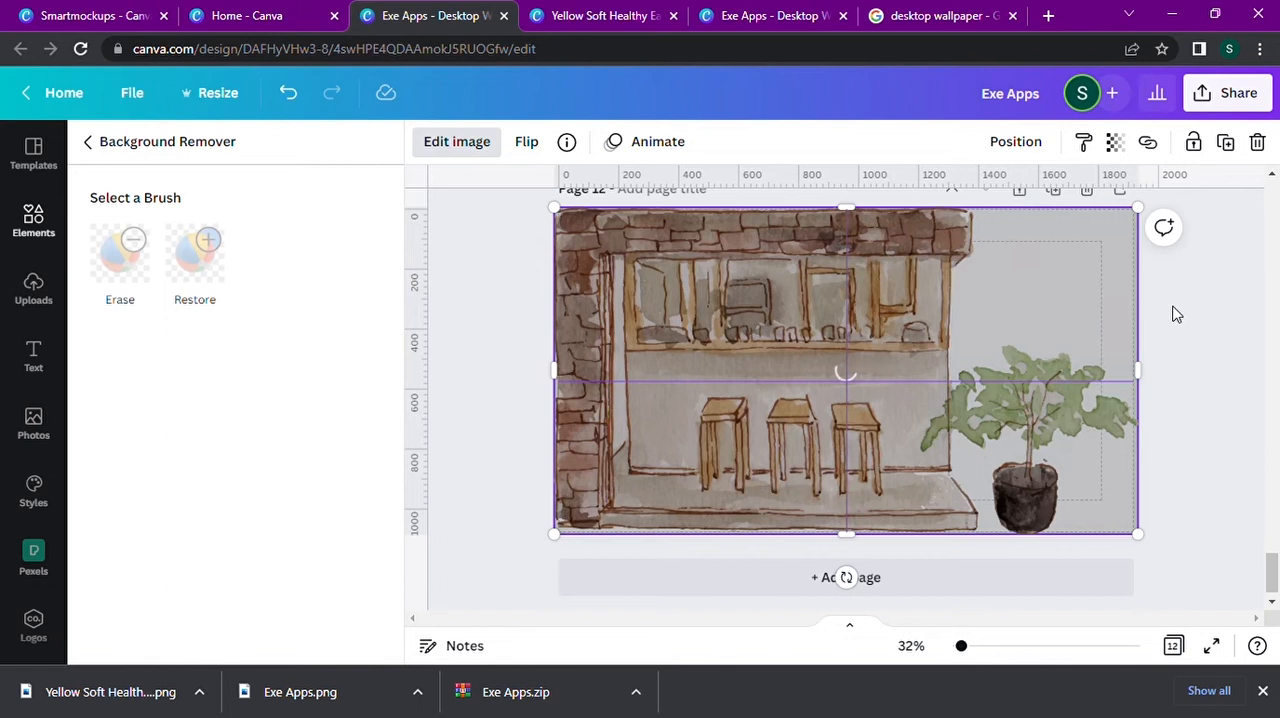
Align the vine-covered shop with the lower-right corner of page 11.
scroll(1171, 311, "up", 5)
left_click_drag(1054, 387, 1060, 430)
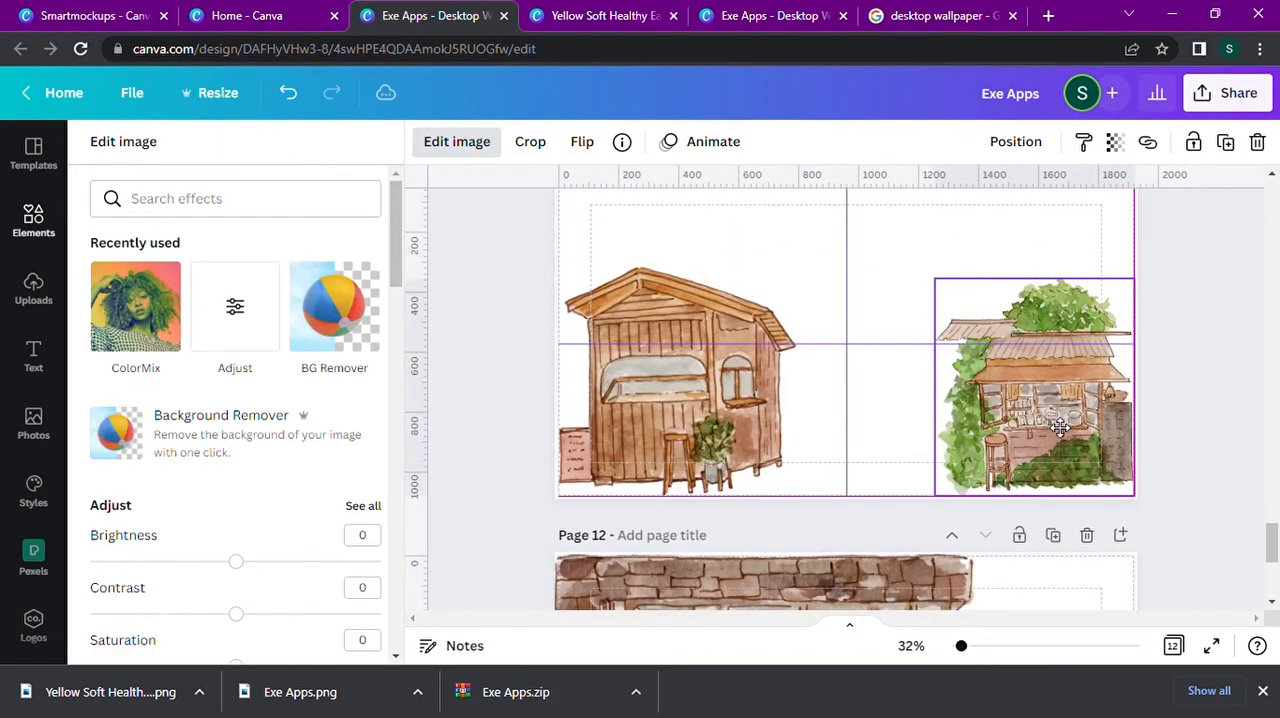
Add the heading "Chase Your Goals" over the teal blob on page 10.
scroll(960, 350, "up", 5)
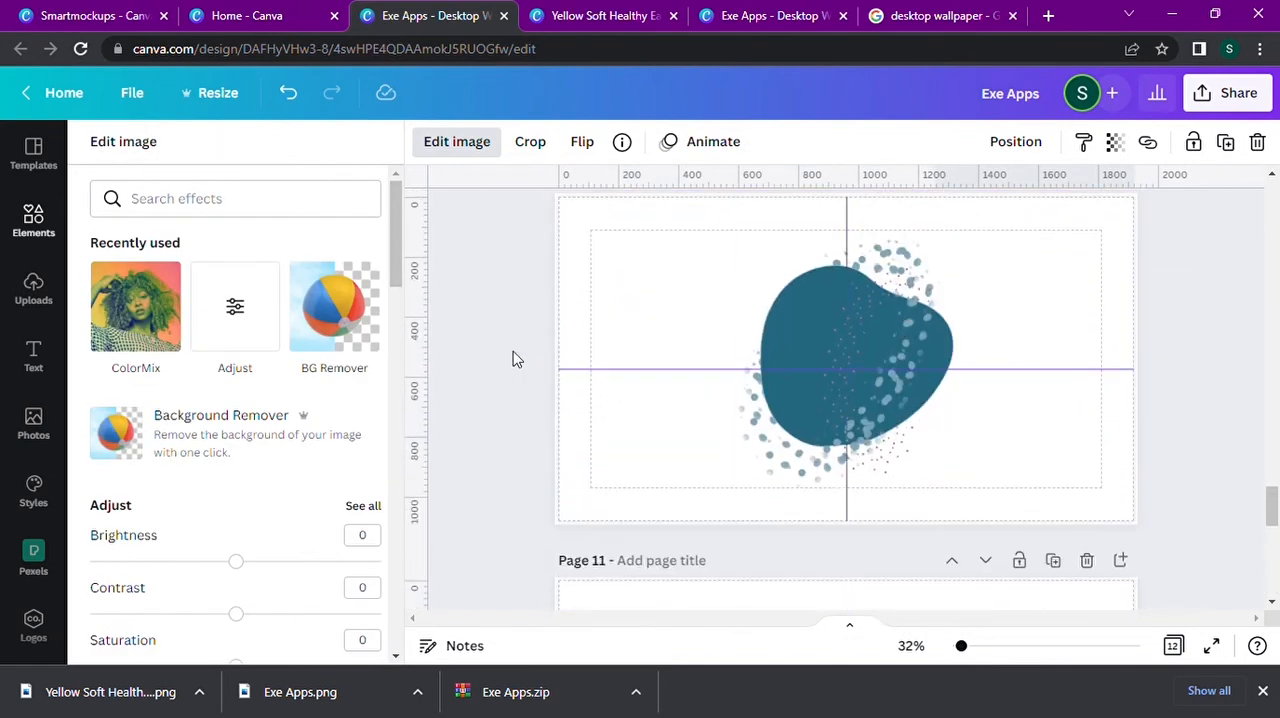
left_click(33, 355)
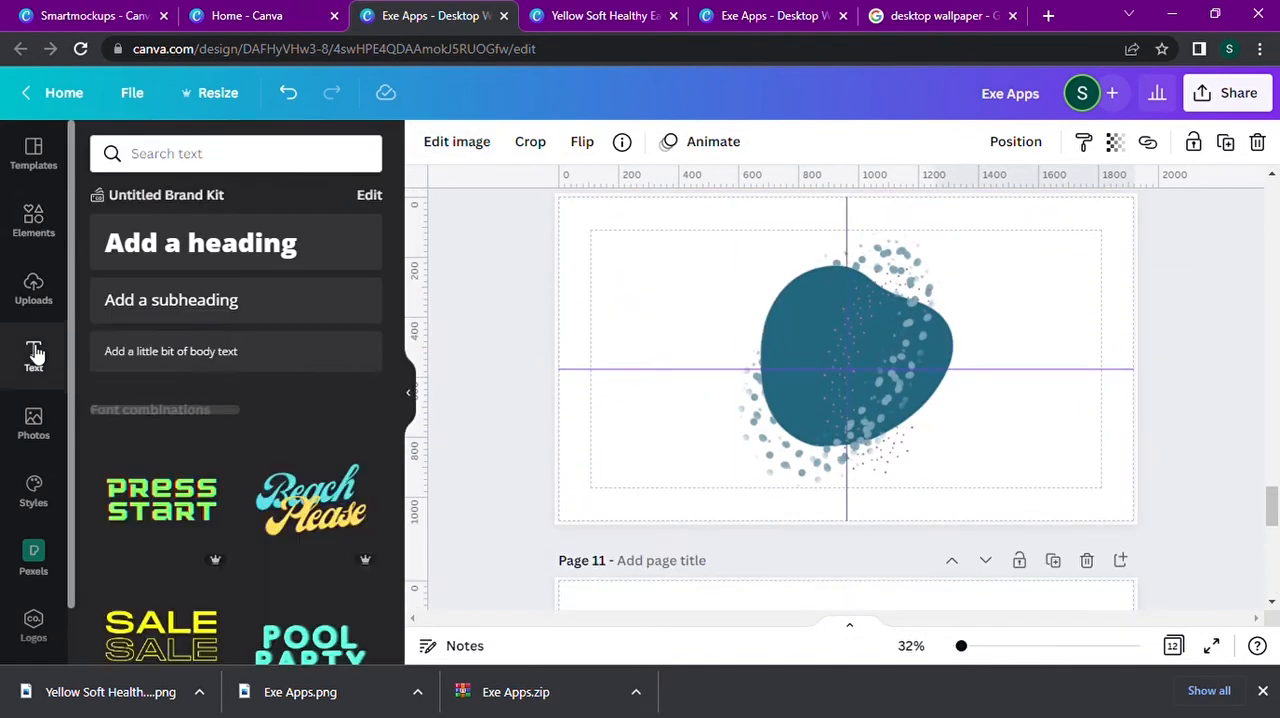
left_click(264, 152)
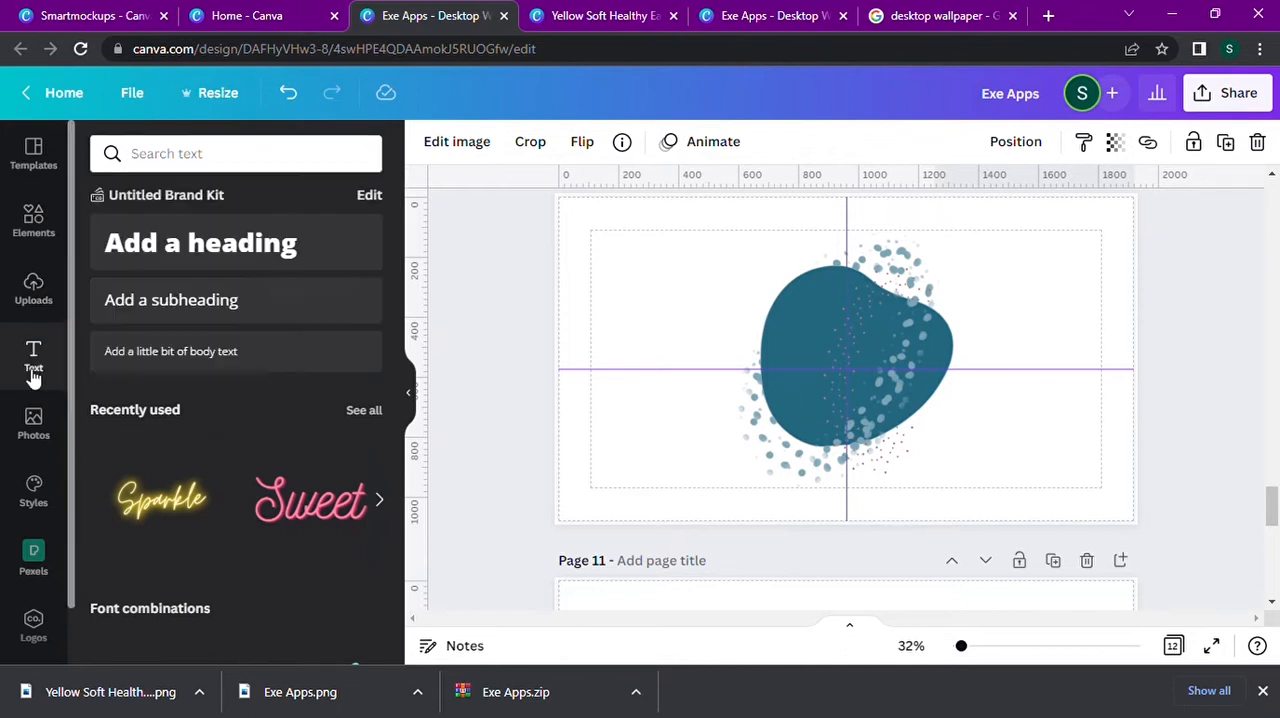
left_click(275, 268)
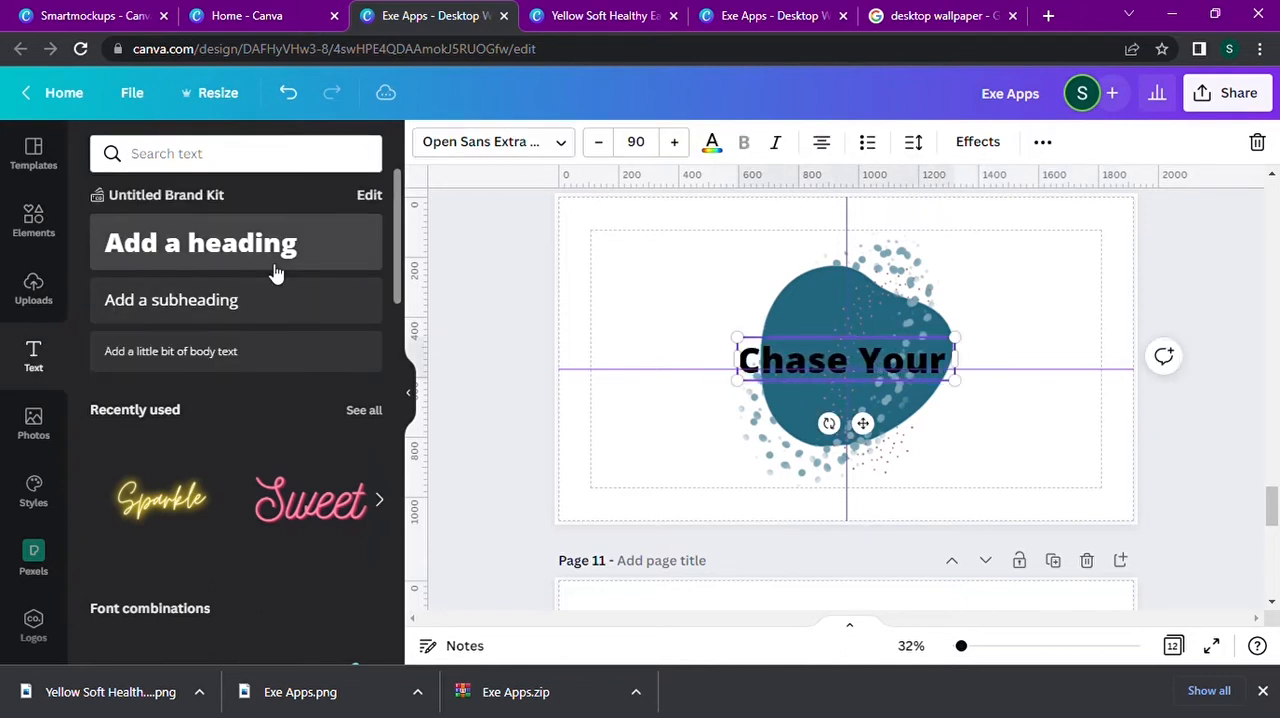
Set the "Chase Your Goals" heading's text color to white and apply the Background effect.
left_click(711, 141)
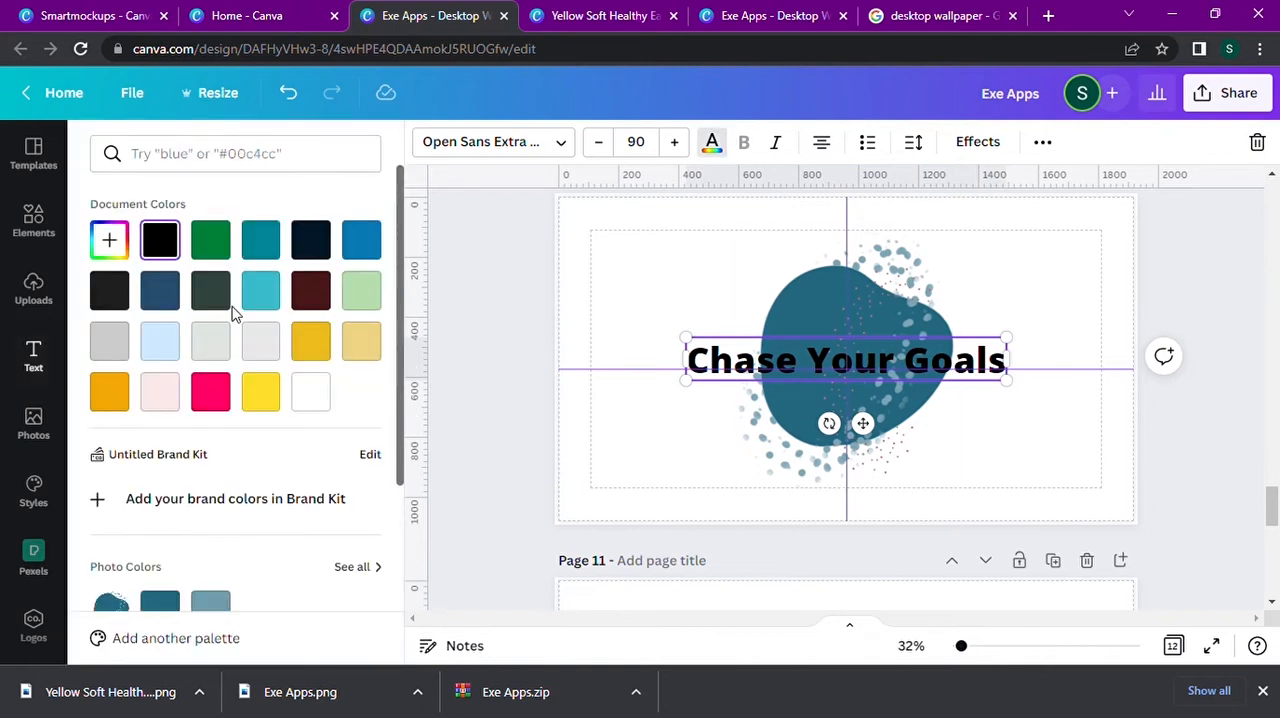
left_click(311, 390)
left_click(977, 141)
left_click(329, 508)
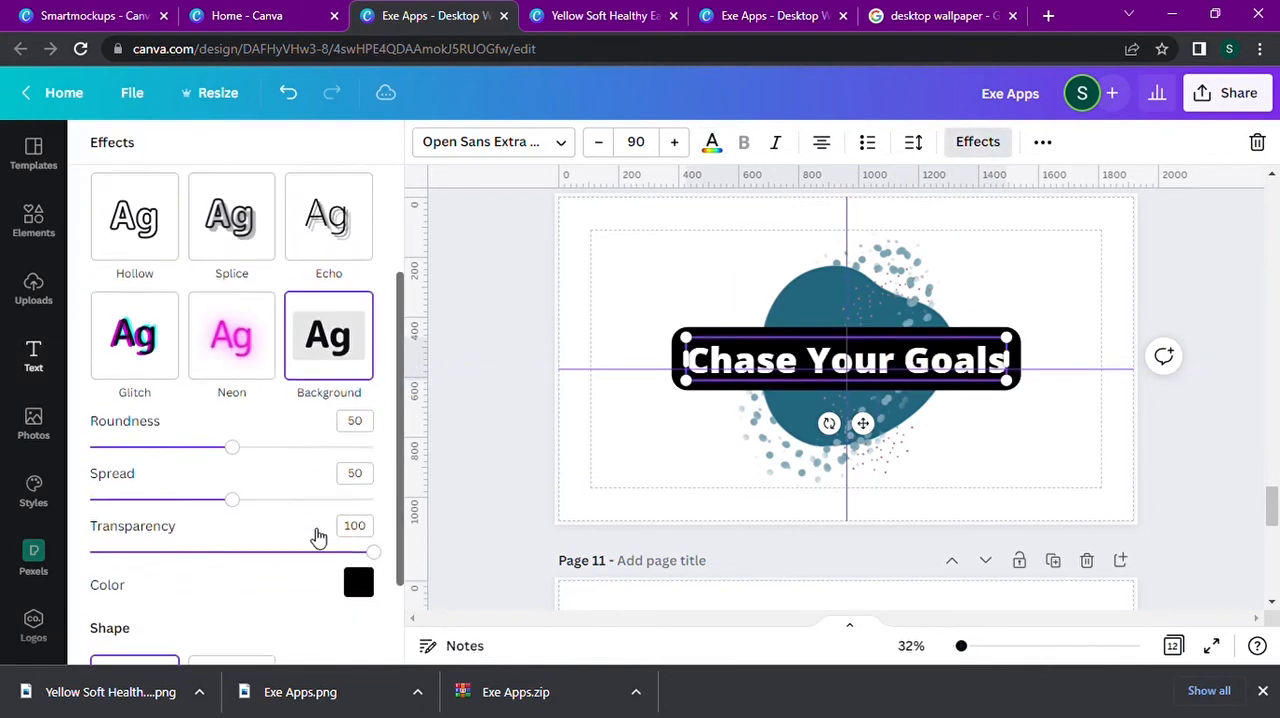
Try teal for the "Chase Your Goals" background effect, and set it to a custom dark blue around #123686.
left_click(358, 581)
left_click(334, 308)
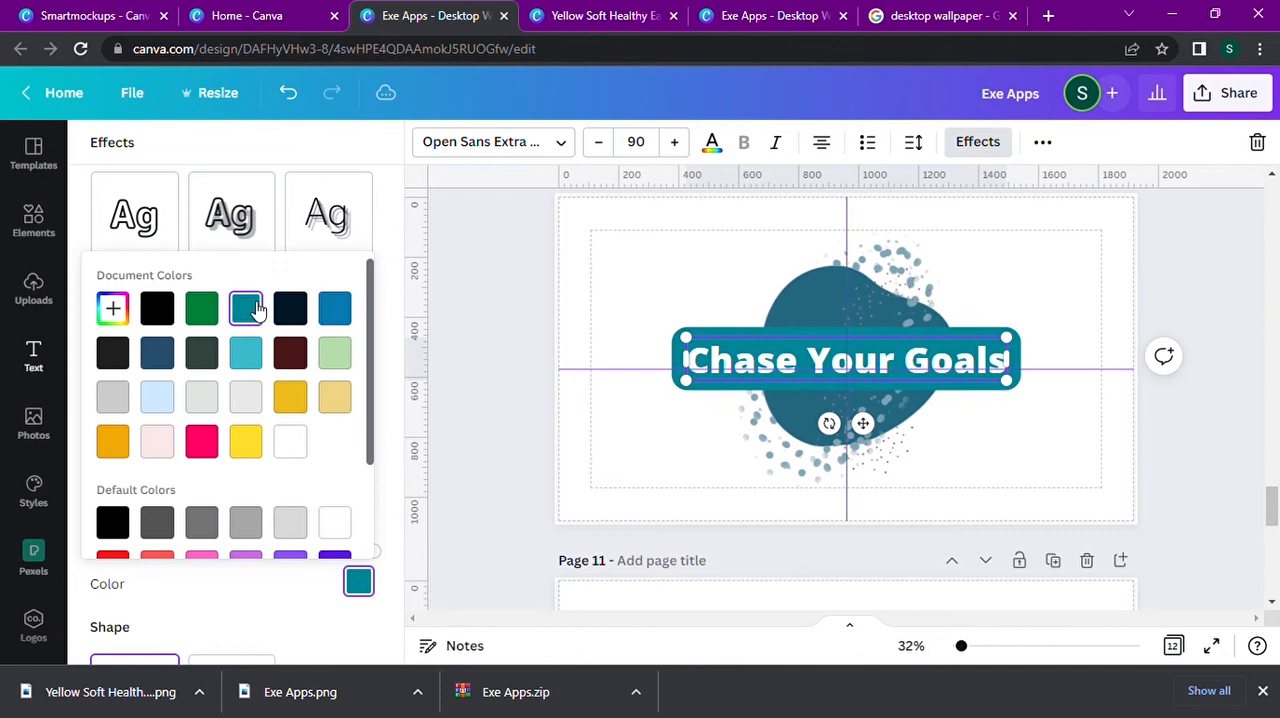
left_click(112, 308)
mouse_move(340, 393)
left_mouse_down()
mouse_move(323, 417)
mouse_move(319, 397)
left_mouse_up()
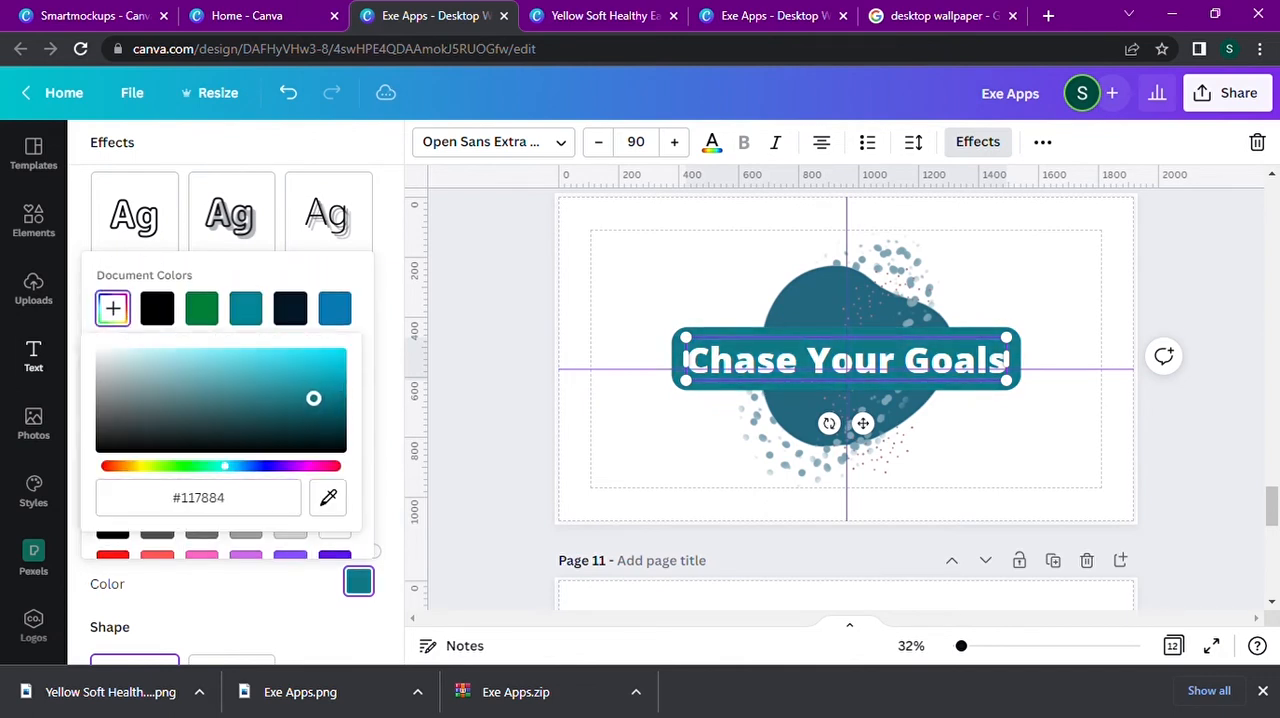
mouse_move(267, 472)
left_mouse_down()
mouse_move(255, 468)
mouse_move(279, 474)
mouse_move(256, 474)
left_mouse_up()
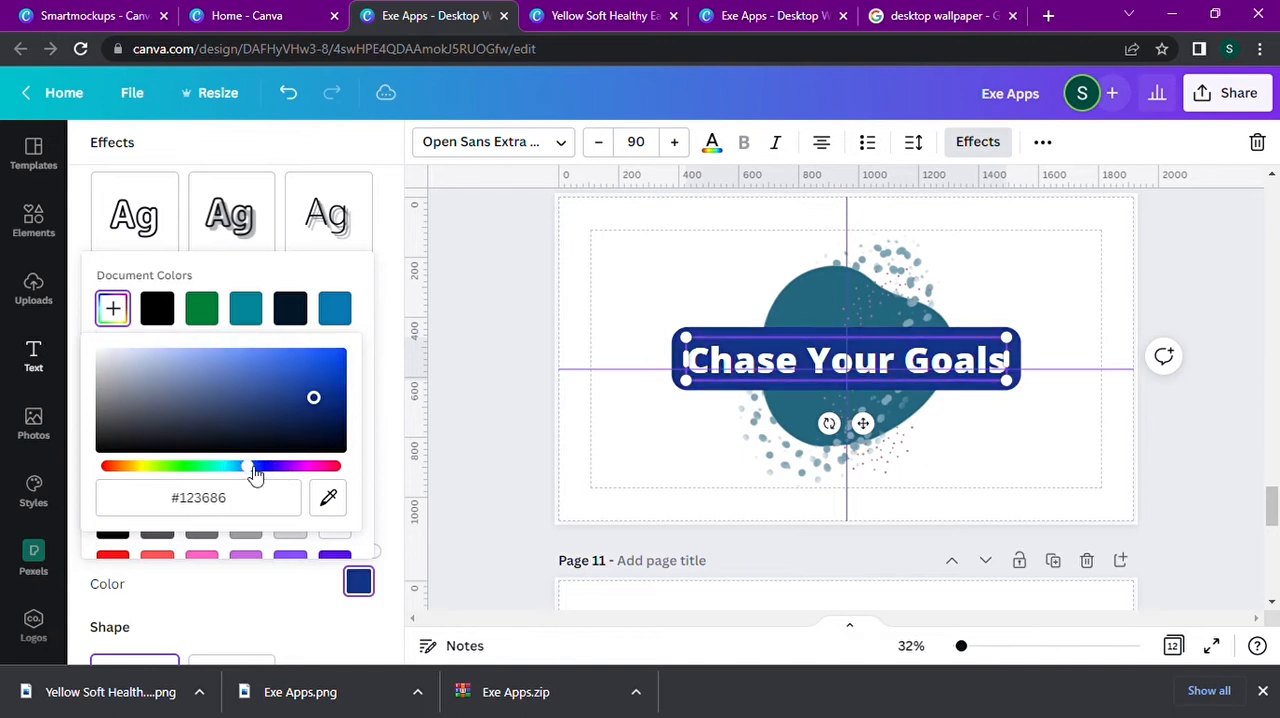
Browse the image filters for the teal blob on page 10, including the full Photogenic set.
left_click(782, 294)
left_click(490, 147)
scroll(150, 442, "down", 8)
scroll(145, 447, "down", 2)
scroll(243, 523, "up", 1)
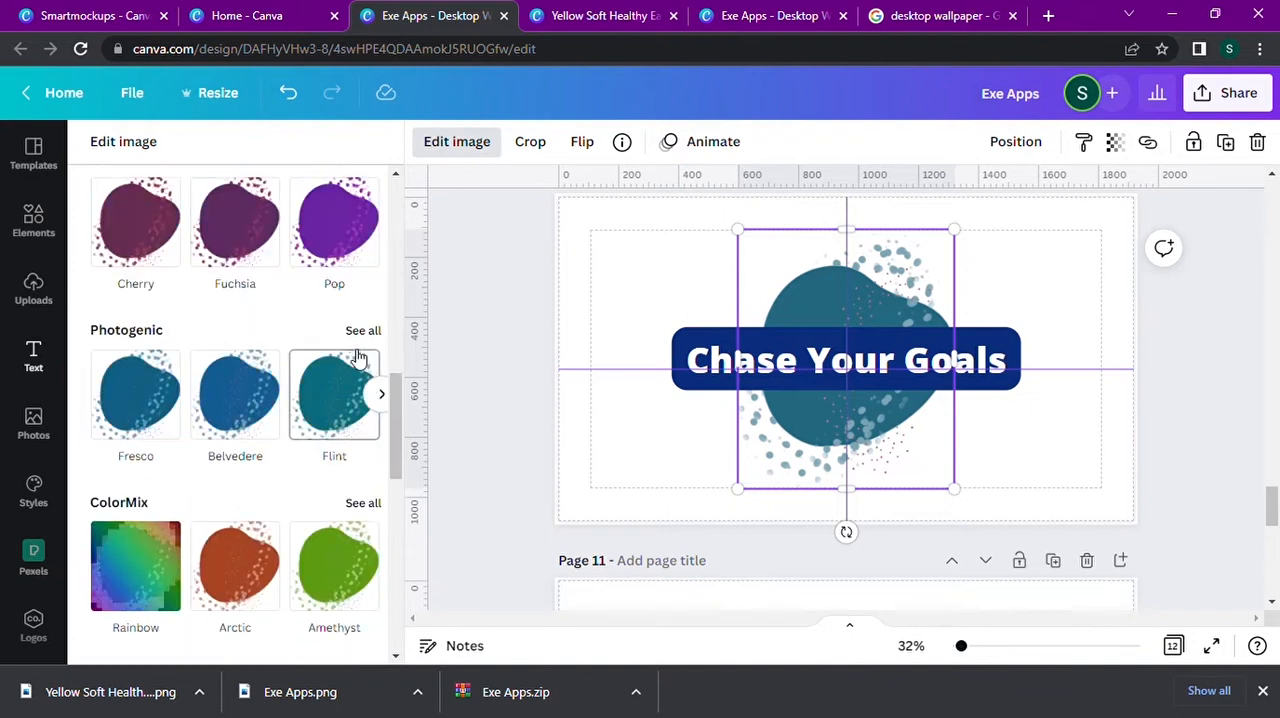
left_click(362, 330)
scroll(240, 410, "down", 5)
scroll(240, 410, "down", 8)
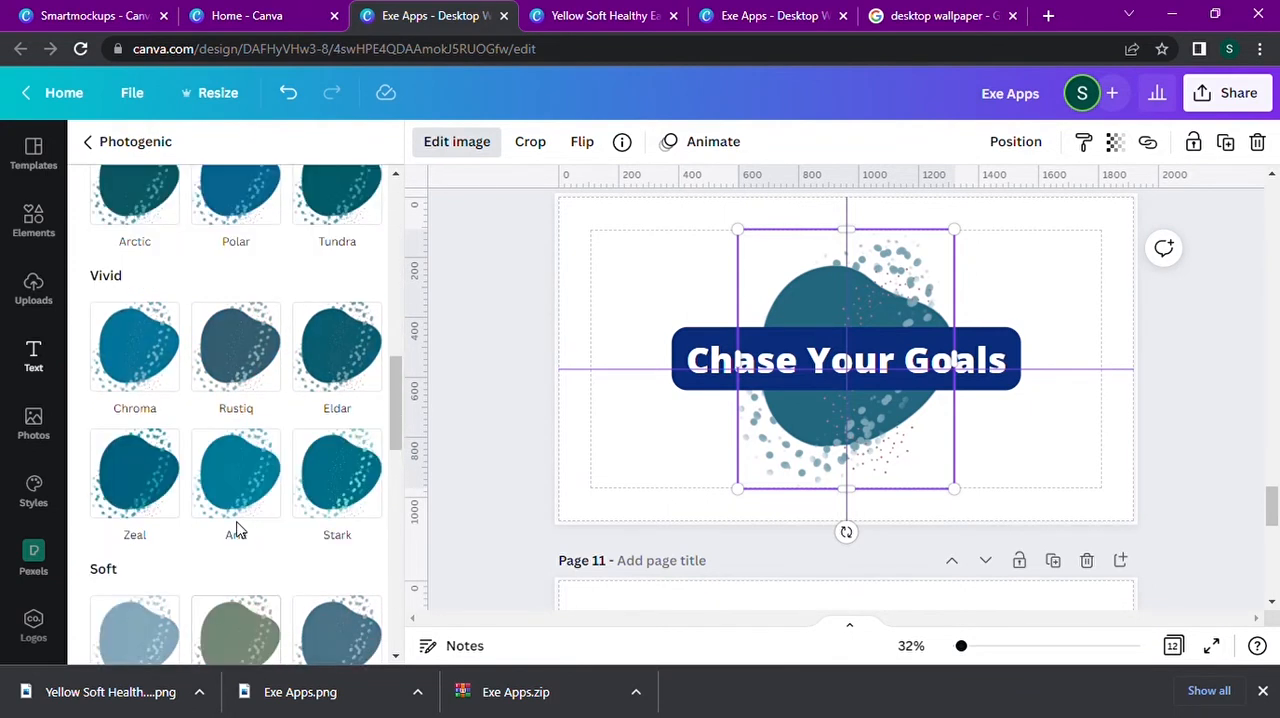
scroll(237, 525, "up", 12)
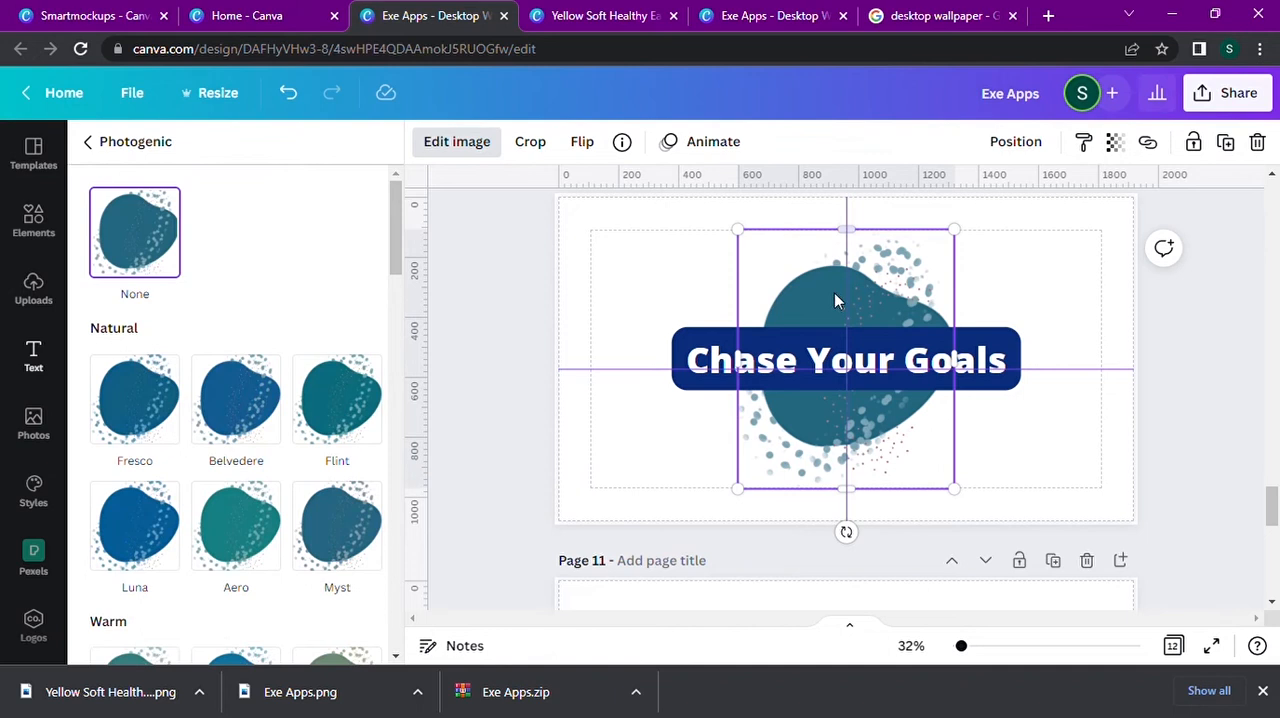
Replace the "Chase Your Goals" background effect with a black Shadow effect, using blur 21 and transparency 97.
left_click(910, 384)
left_click(977, 141)
left_click(240, 300)
scroll(231, 334, "down", 1)
left_click(358, 502)
scroll(334, 468, "down", 2)
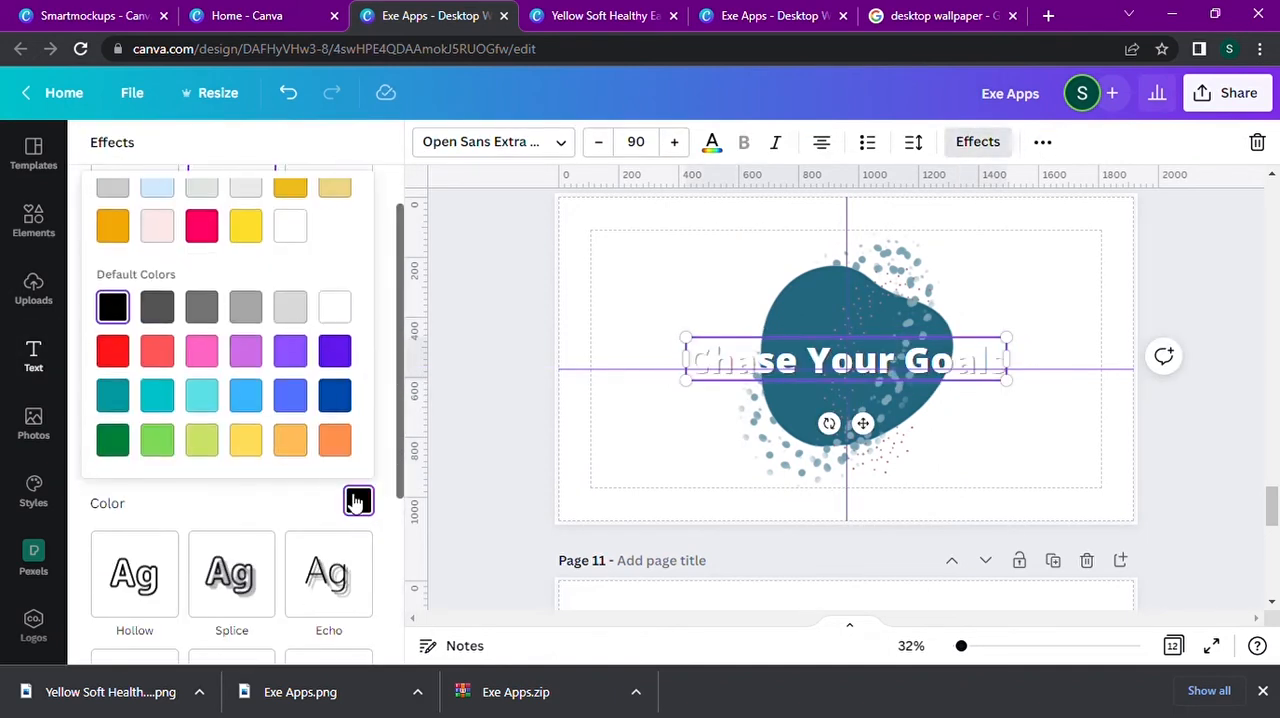
scroll(355, 504, "up", 3)
left_click(301, 190)
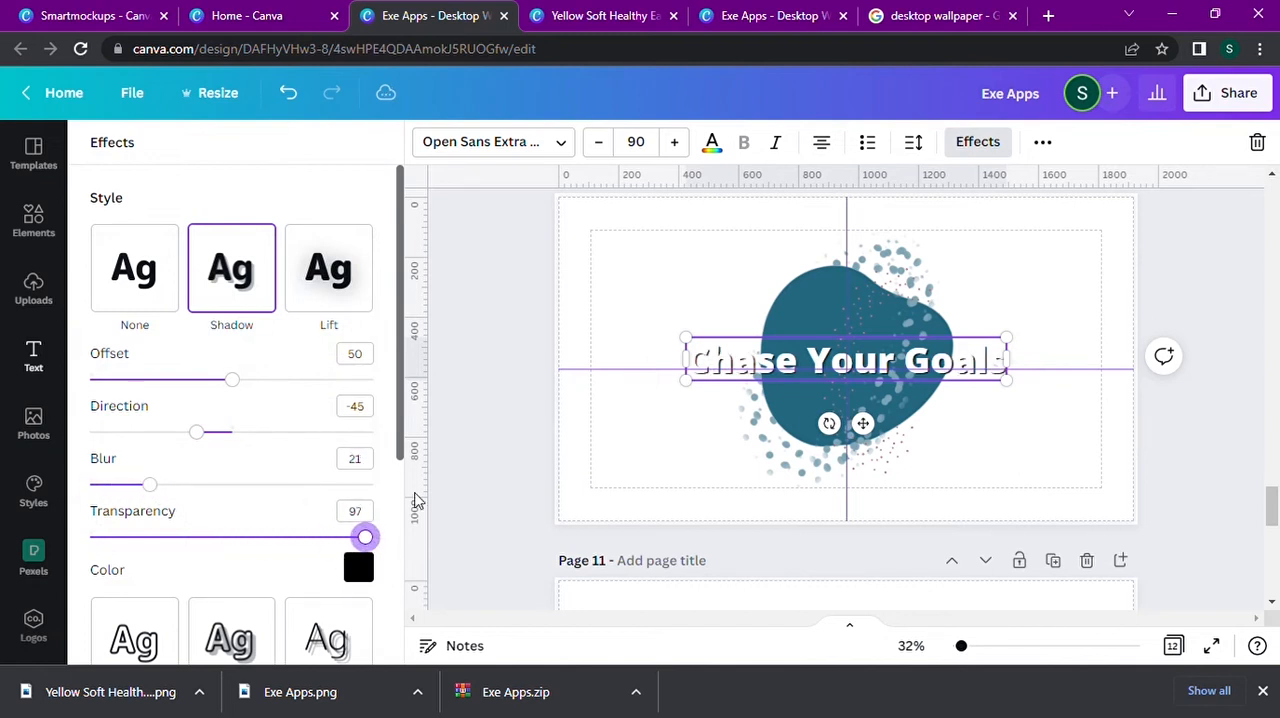
Try light pink and light green for page 10's background, and set it to light blue.
left_click(885, 277)
left_click(1036, 256)
left_click(430, 152)
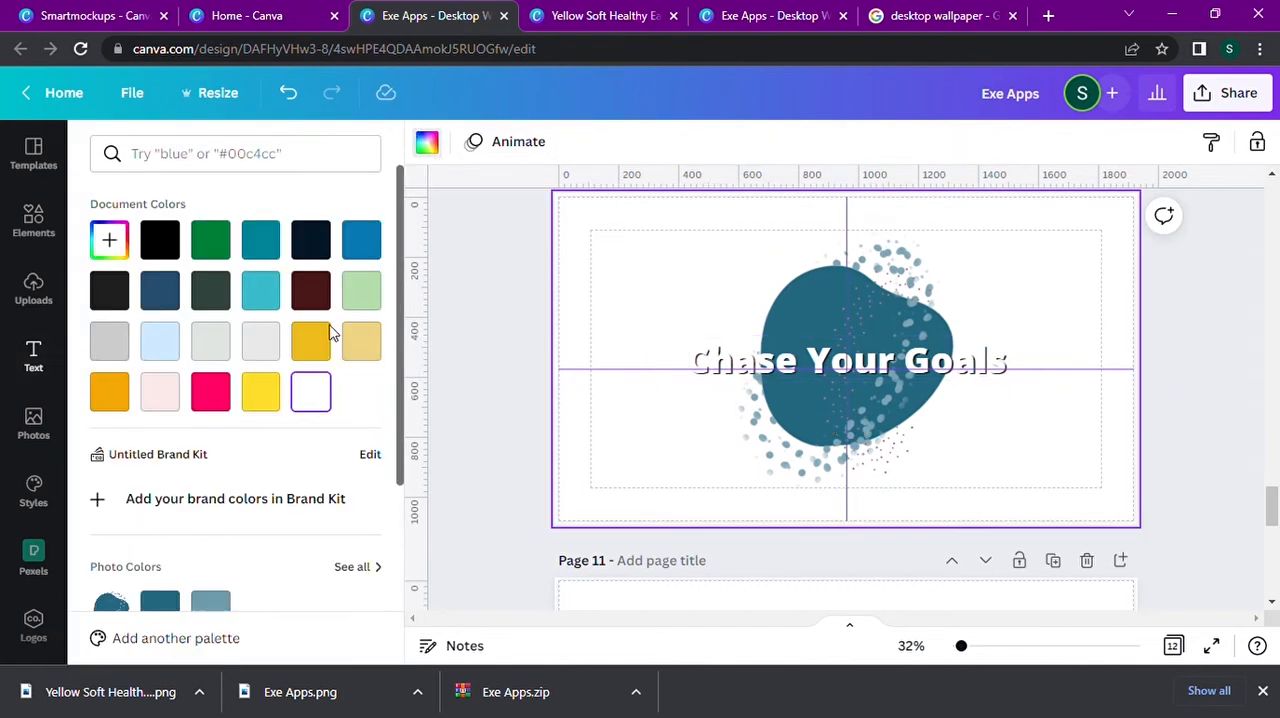
left_click(261, 343)
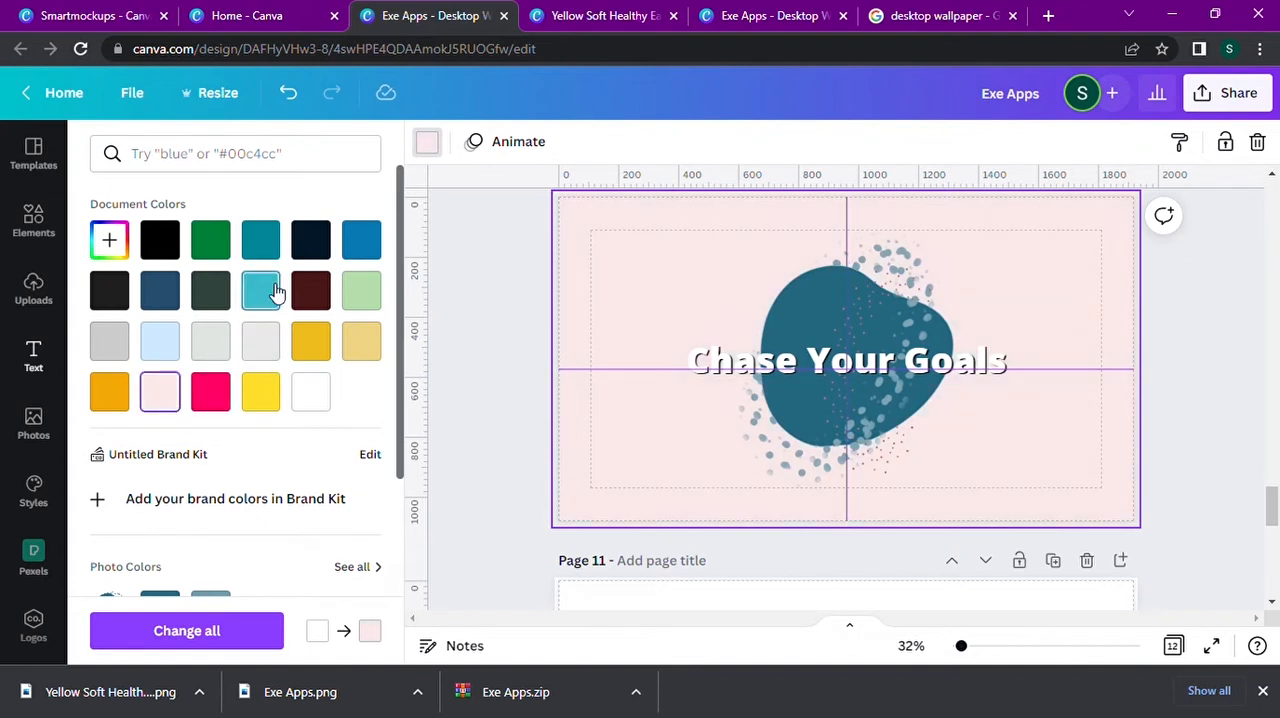
left_click(262, 291)
left_click(170, 341)
left_click(358, 300)
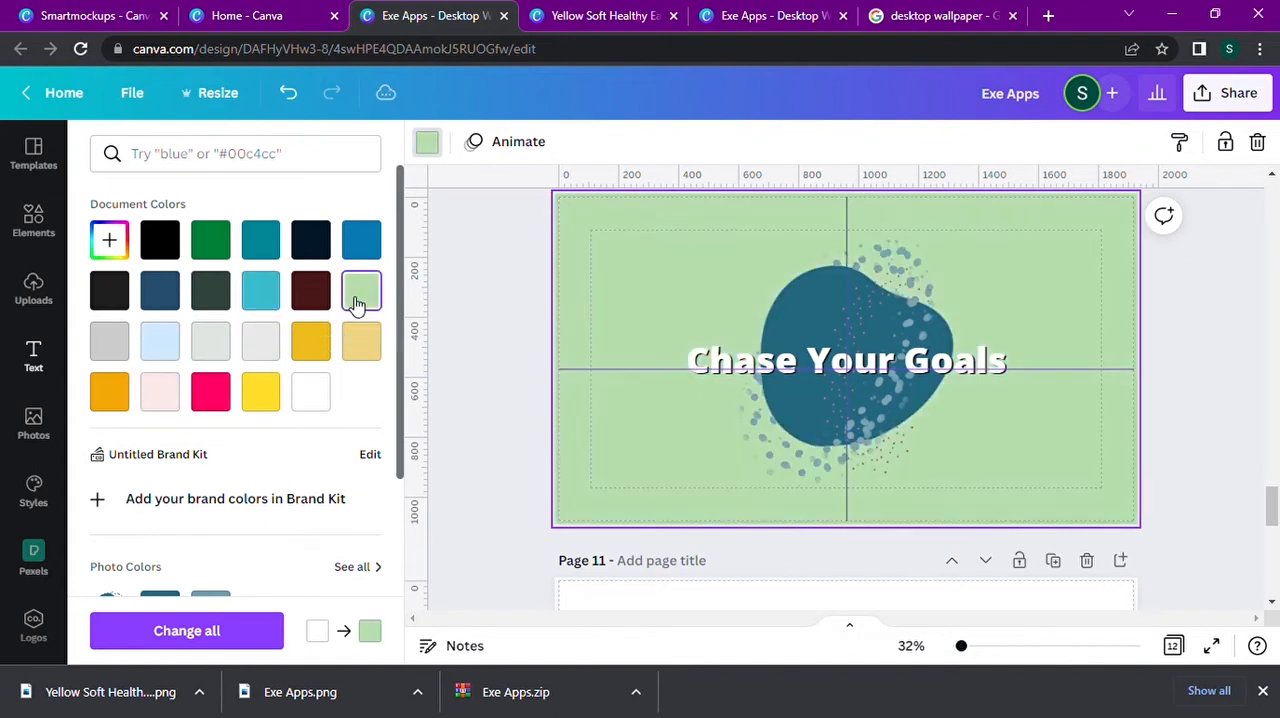
Set page 11's background to the light tan photo color taken from the wooden cafe illustration.
scroll(463, 477, "down", 4)
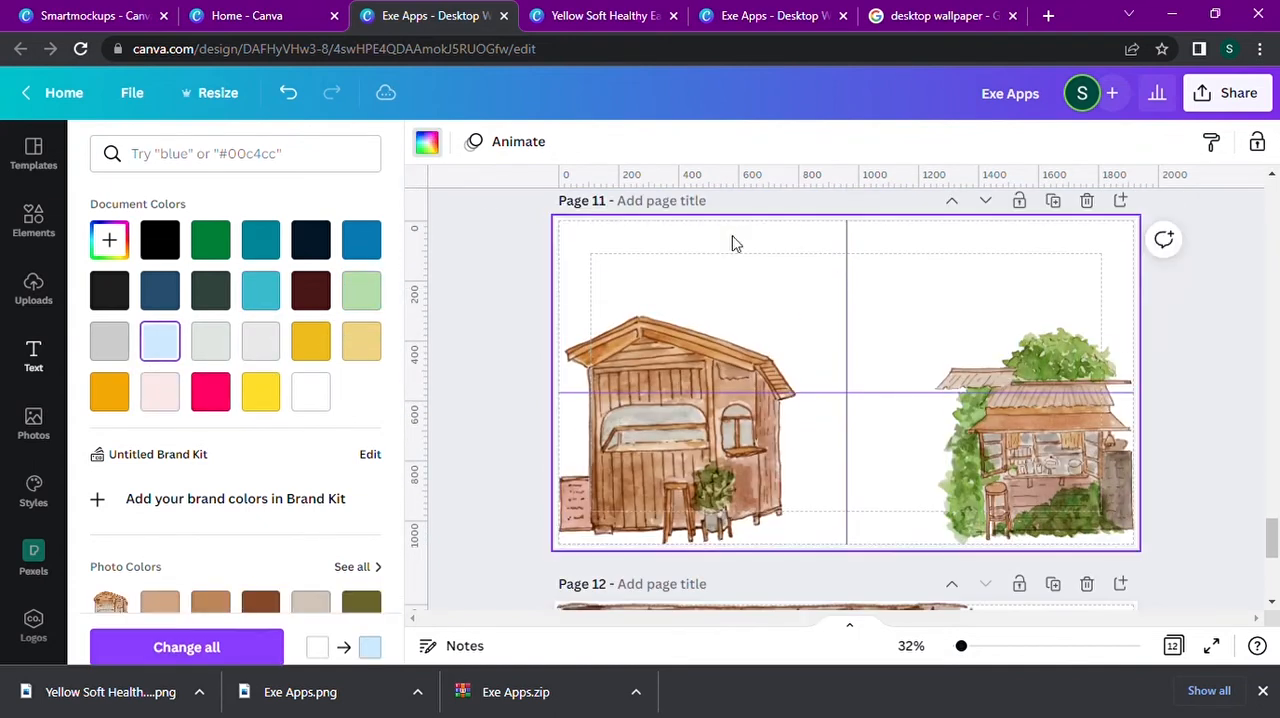
scroll(283, 397, "down", 3)
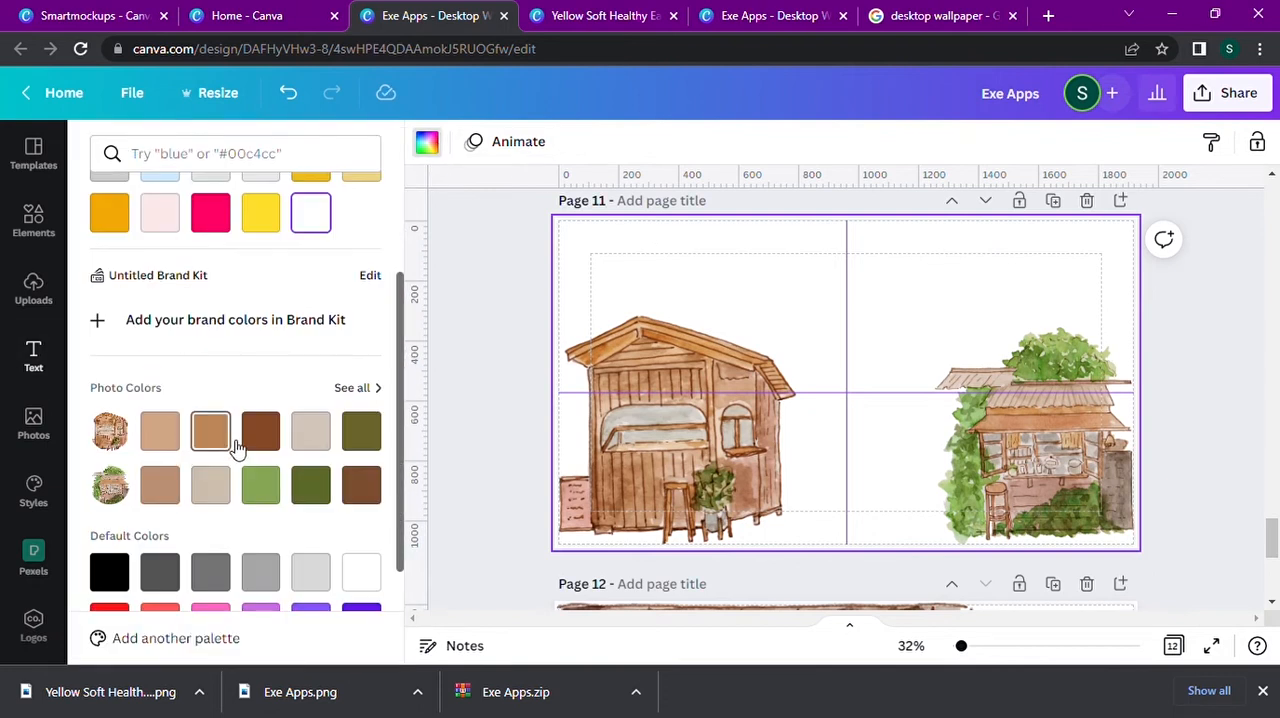
left_click(160, 430)
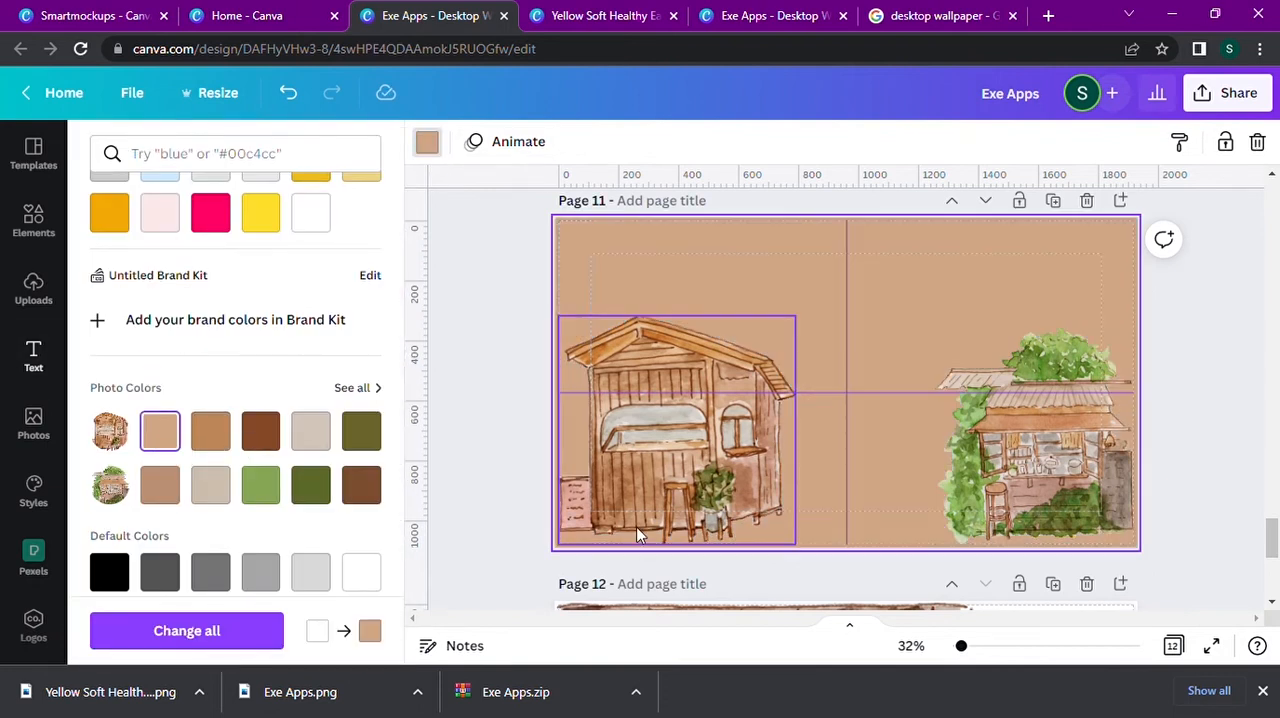
Try different background colors on page 12 behind the brick cafe illustration, and undo them.
scroll(542, 440, "down", 4)
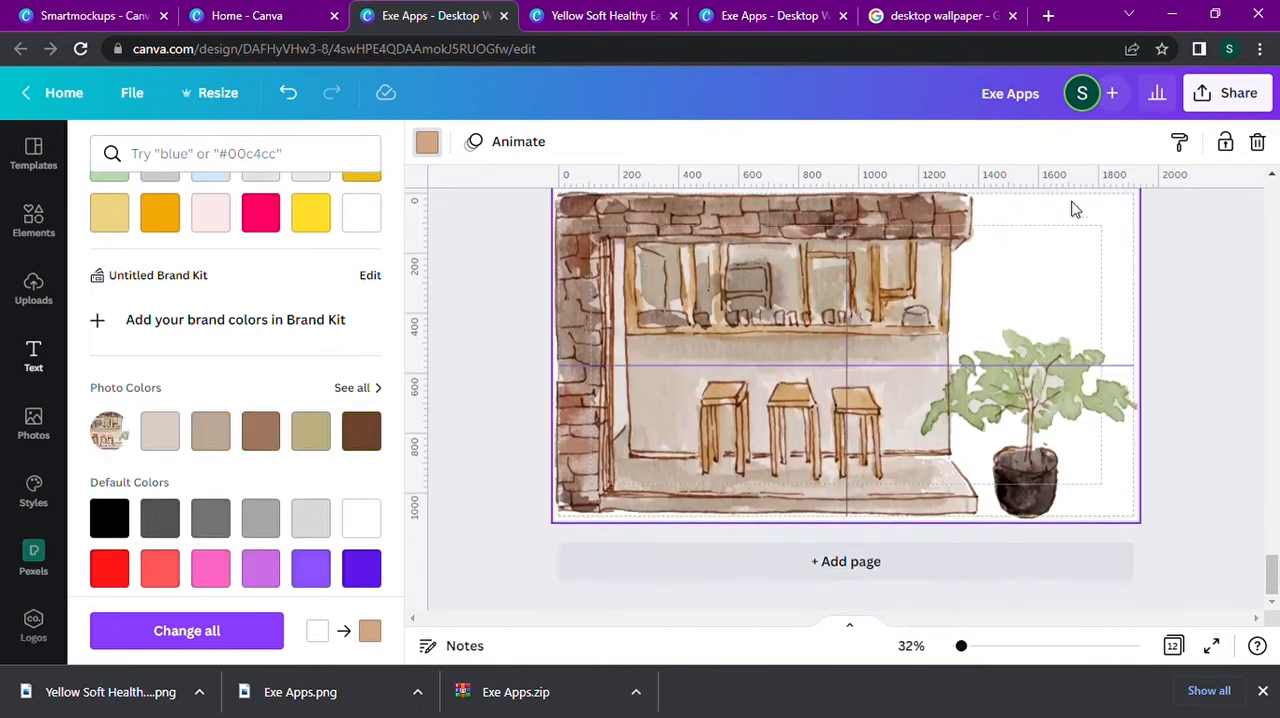
scroll(1070, 203, "up", 1)
left_click_drag(987, 331, 984, 393)
left_click(427, 142)
left_click(208, 404)
key("ctrl+z")
left_click(858, 555)
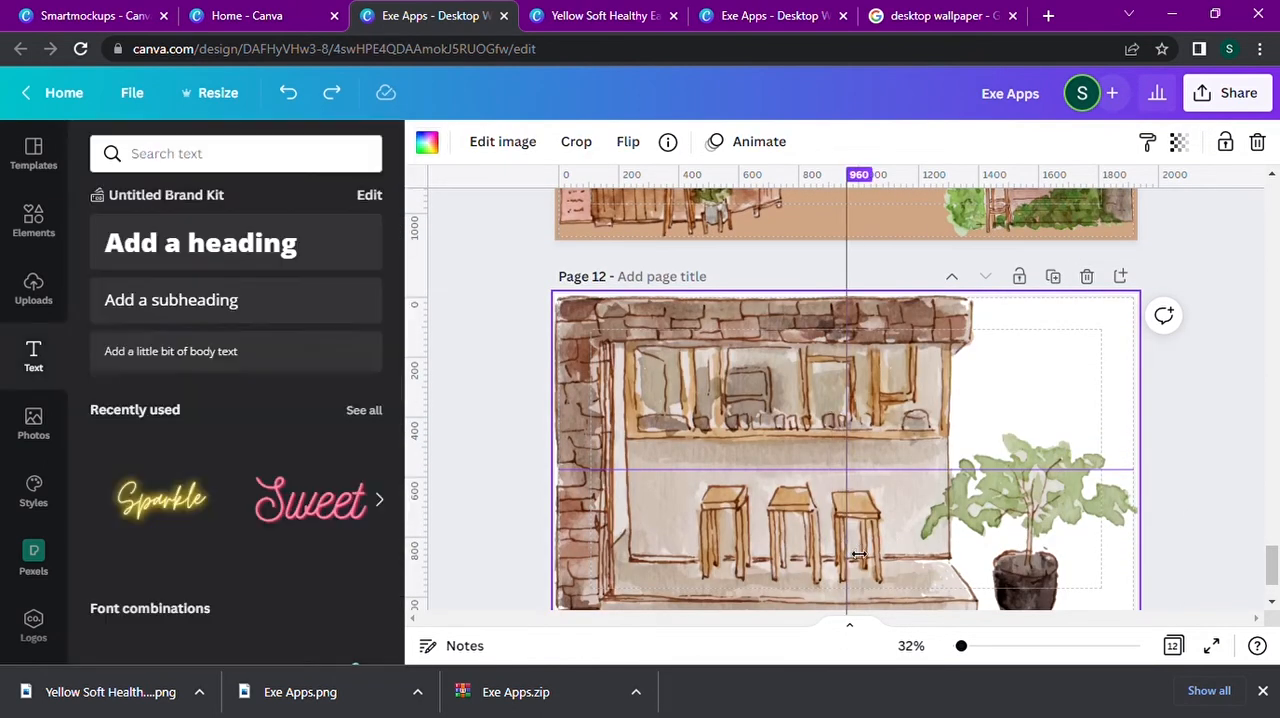
left_click(427, 142)
scroll(300, 380, "down", 4)
left_click(310, 330)
key("ctrl+z")
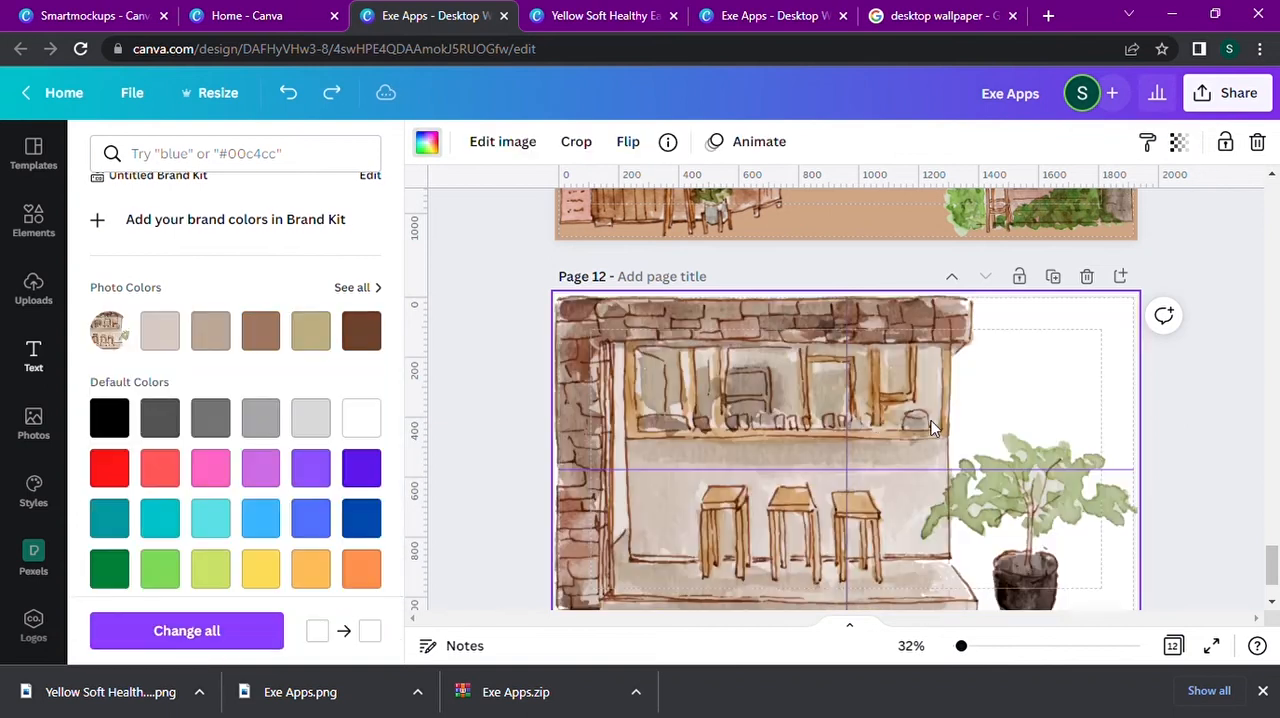
left_click(906, 457)
Slightly shrink the brick cafe image within page 12's background frame.
scroll(1203, 424, "down", 1)
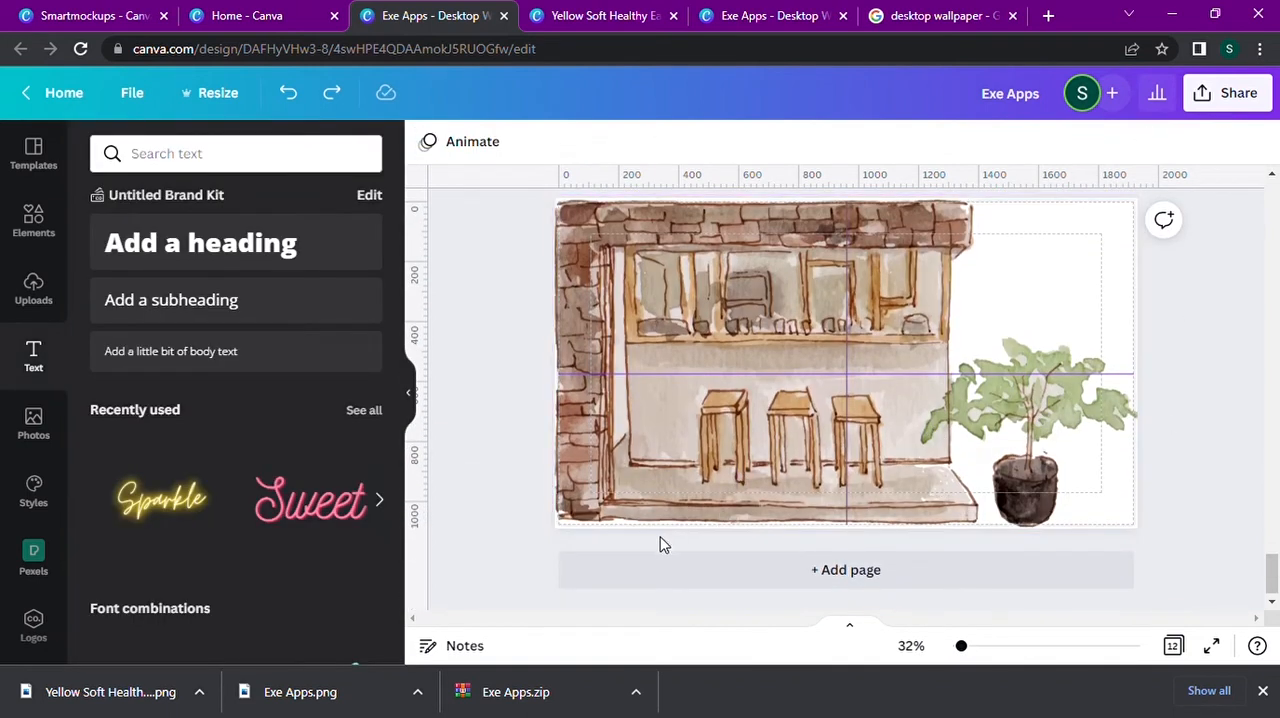
left_click(545, 528)
scroll(588, 500, "up", 1)
double_click(710, 405)
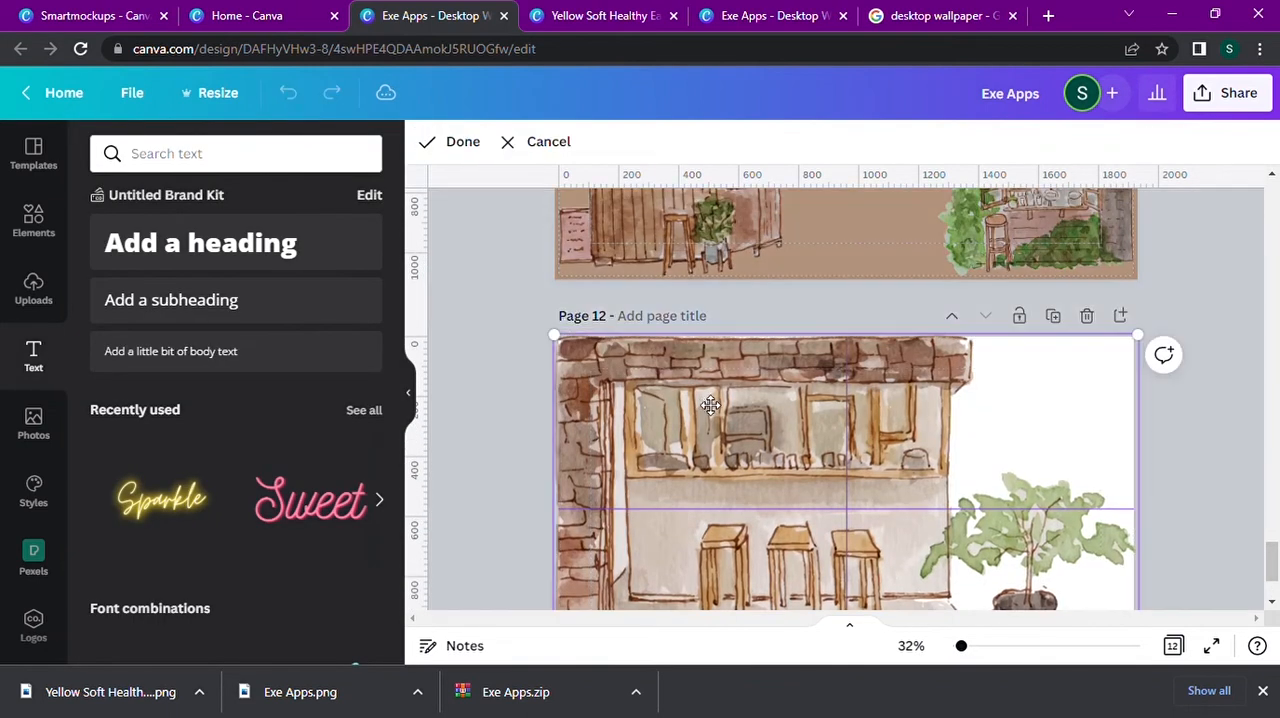
scroll(983, 598, "down", 1)
left_click_drag(1142, 563, 1138, 560)
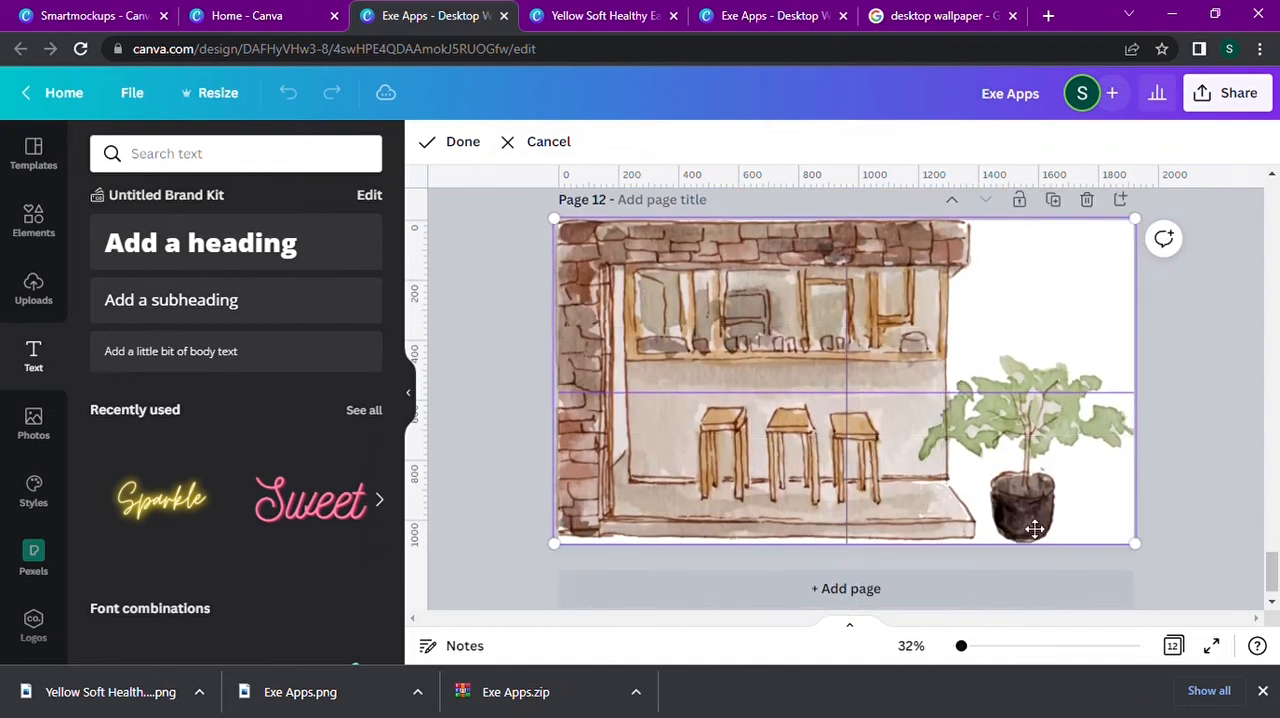
left_click(449, 148)
Detach the brick cafe illustration from page 12's background.
left_click_drag(963, 241, 750, 526)
right_click(1017, 488)
left_click(928, 577)
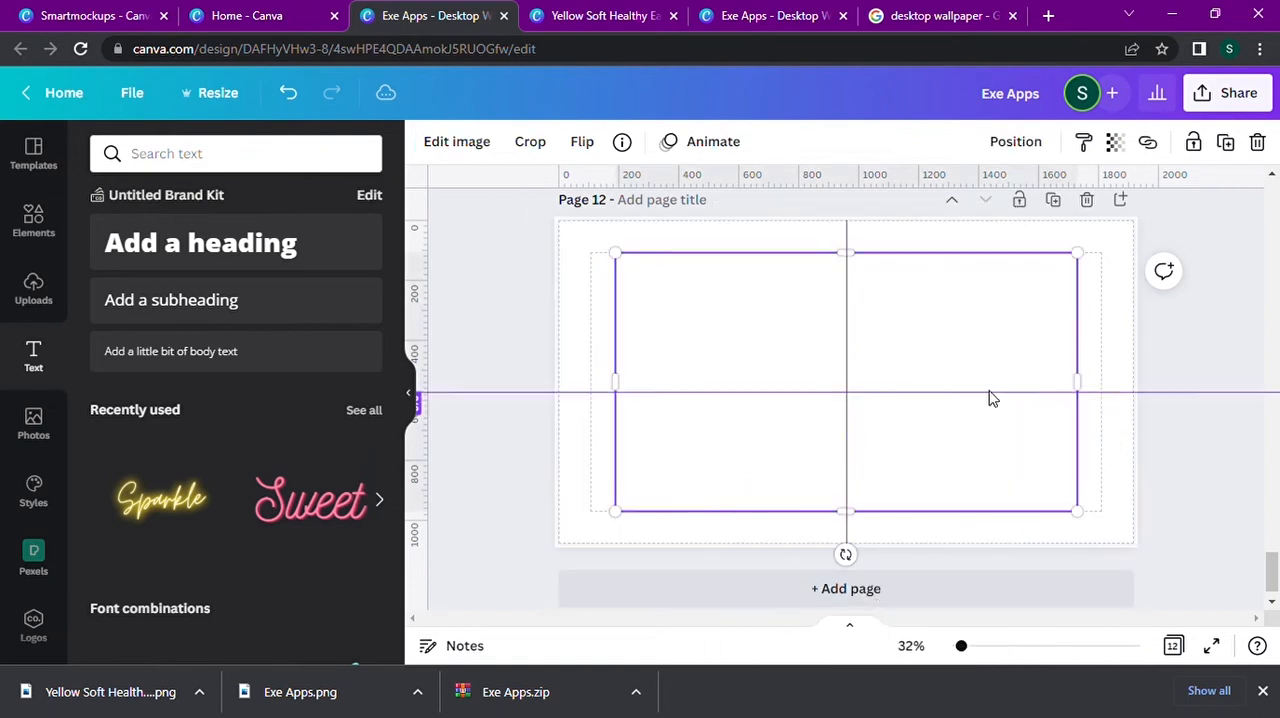
Try olive and dark brown photo colors for page 12's background, and set it to light beige.
left_click(921, 519)
left_click(427, 141)
left_click(311, 430)
left_click(362, 430)
left_click(160, 430)
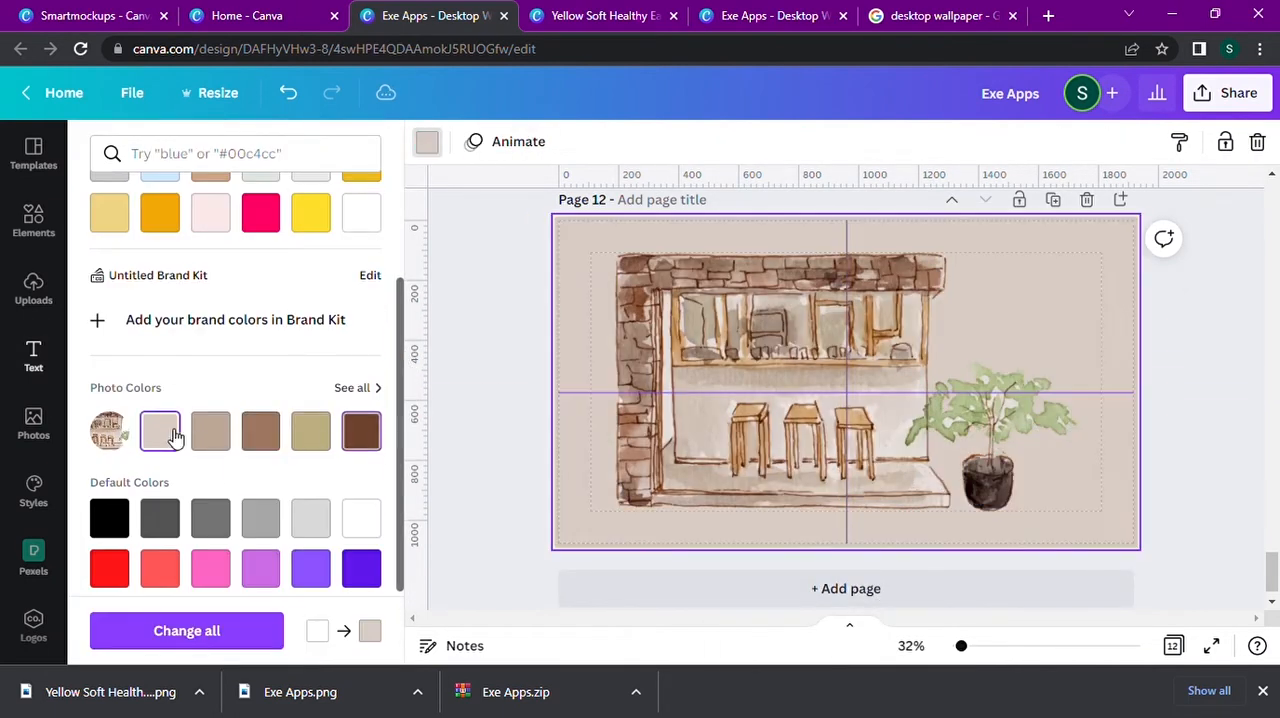
Enlarge the brick cafe illustration and position it to fill page 12.
left_click(612, 265)
left_click_drag(609, 252, 501, 190)
left_click_drag(697, 326, 748, 366)
left_click(1234, 334)
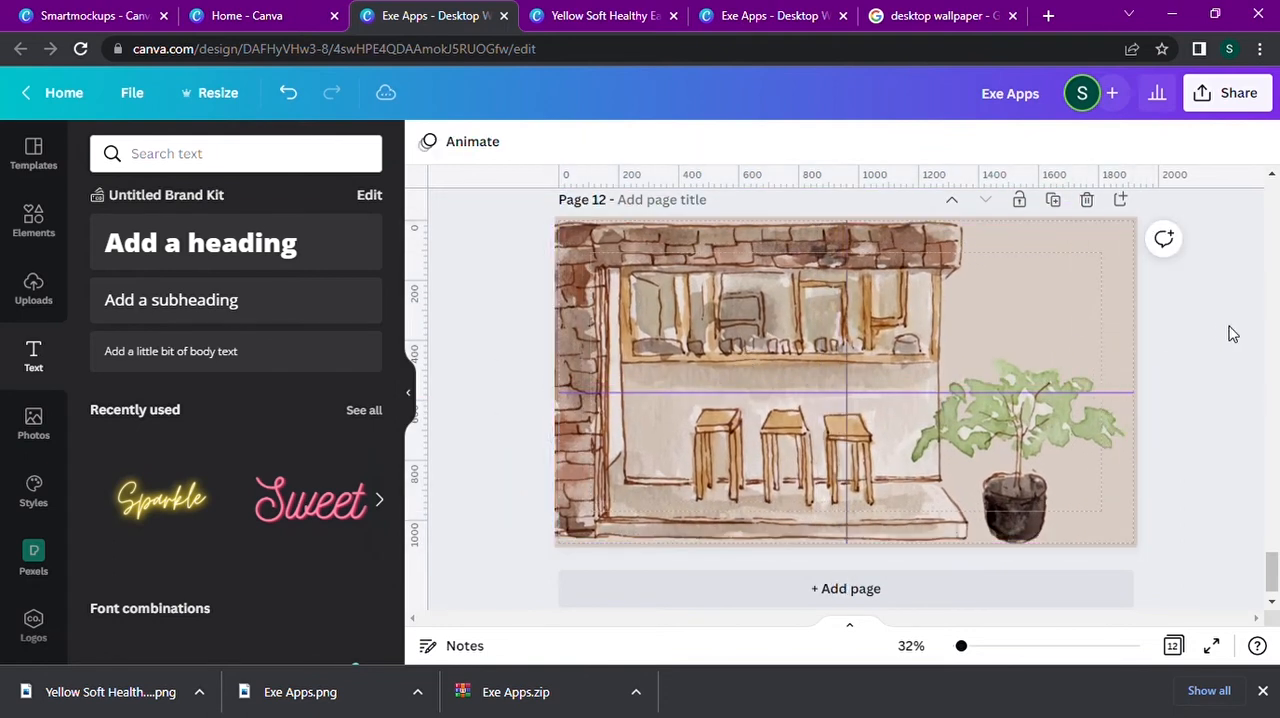
Add an enlarged, bold "Goals" subheading above the potted plant on page 12.
left_click(309, 294)
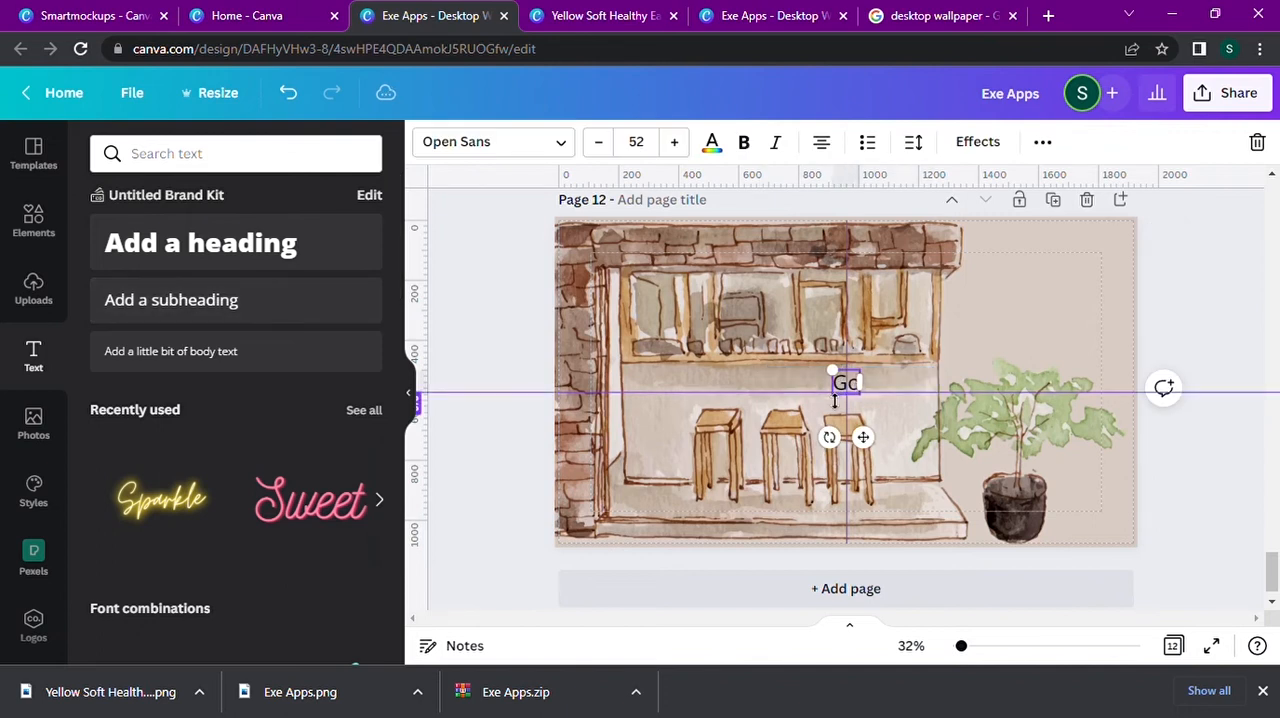
double_click(855, 384)
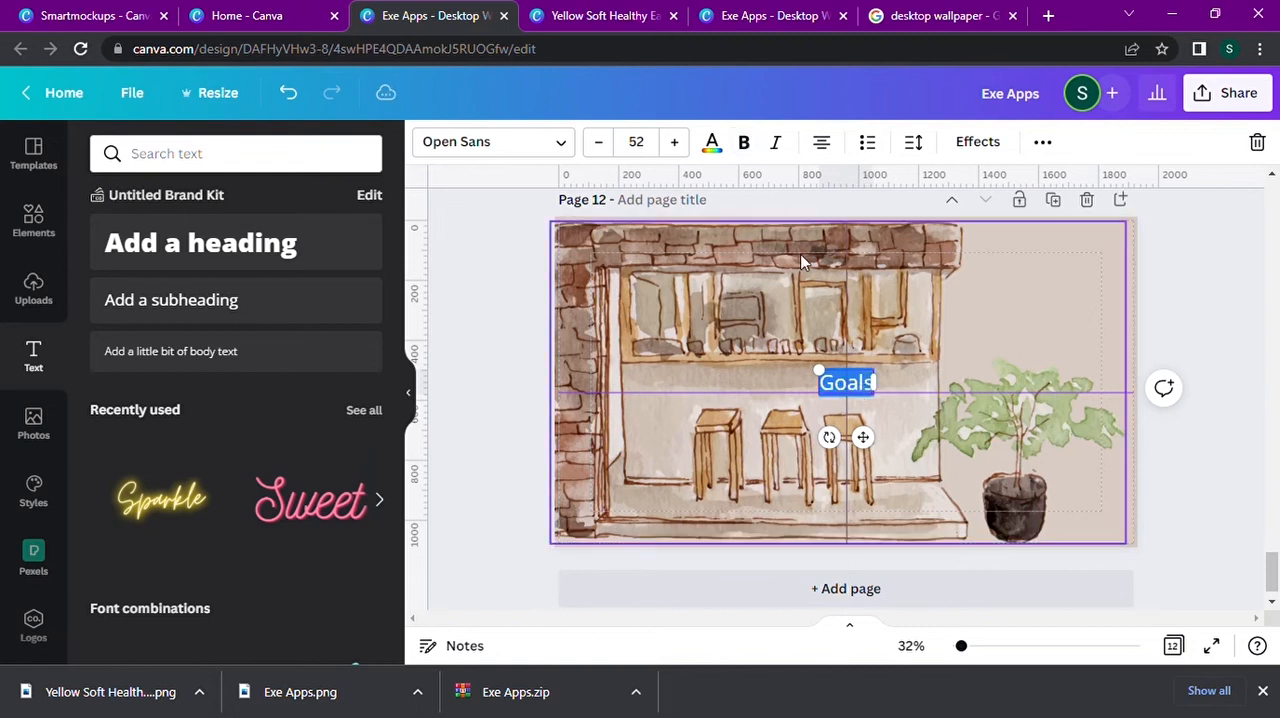
left_click(687, 150)
left_click_drag(863, 459, 1057, 335)
Set the text color of "Goals" on page 12 to dark brown.
left_click(711, 141)
left_click(362, 409)
left_click(1092, 317)
Add the subheading "Grow Your Business" to page 11, bold and enlarged to size 104.
scroll(575, 286, "up", 5)
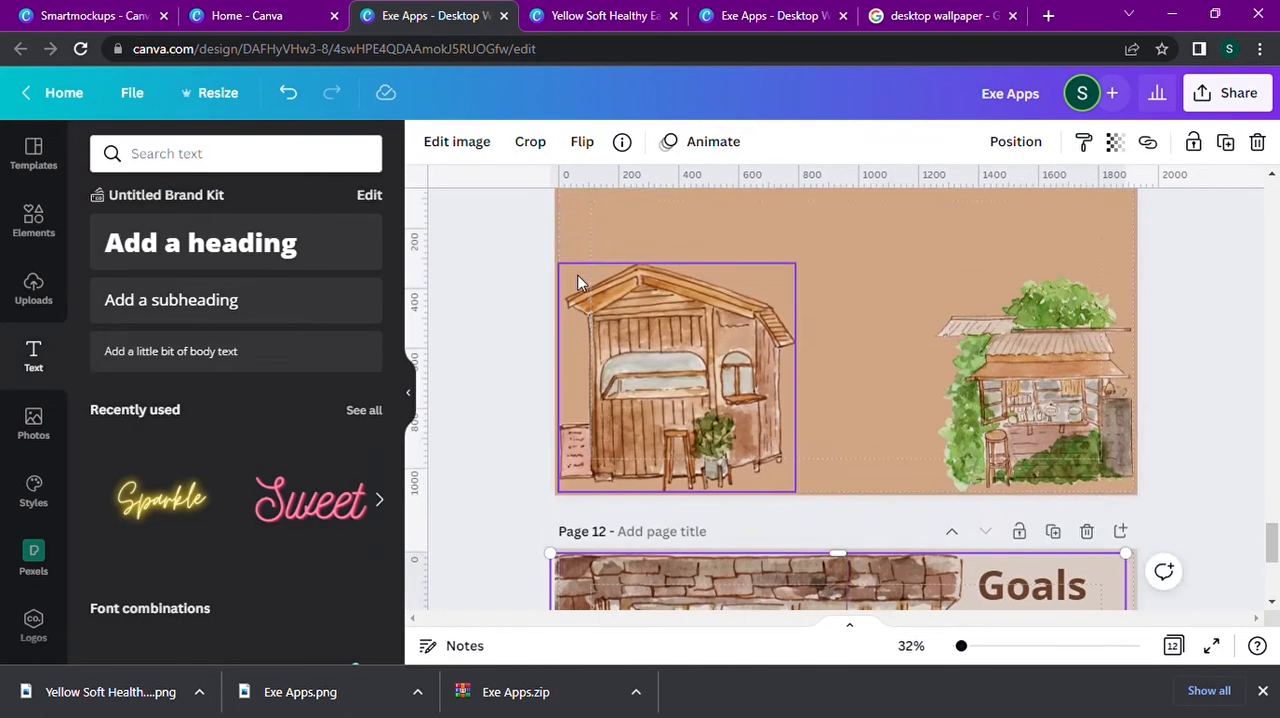
left_click(283, 303)
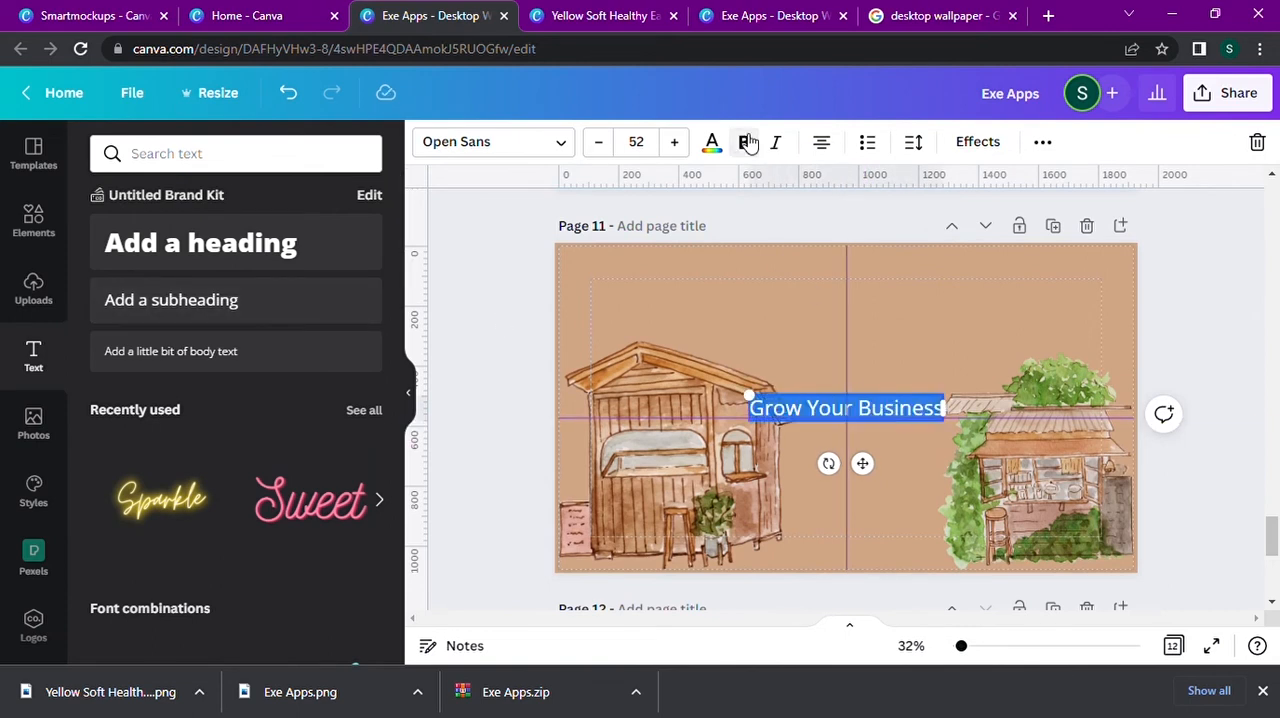
left_click_drag(742, 395, 548, 331)
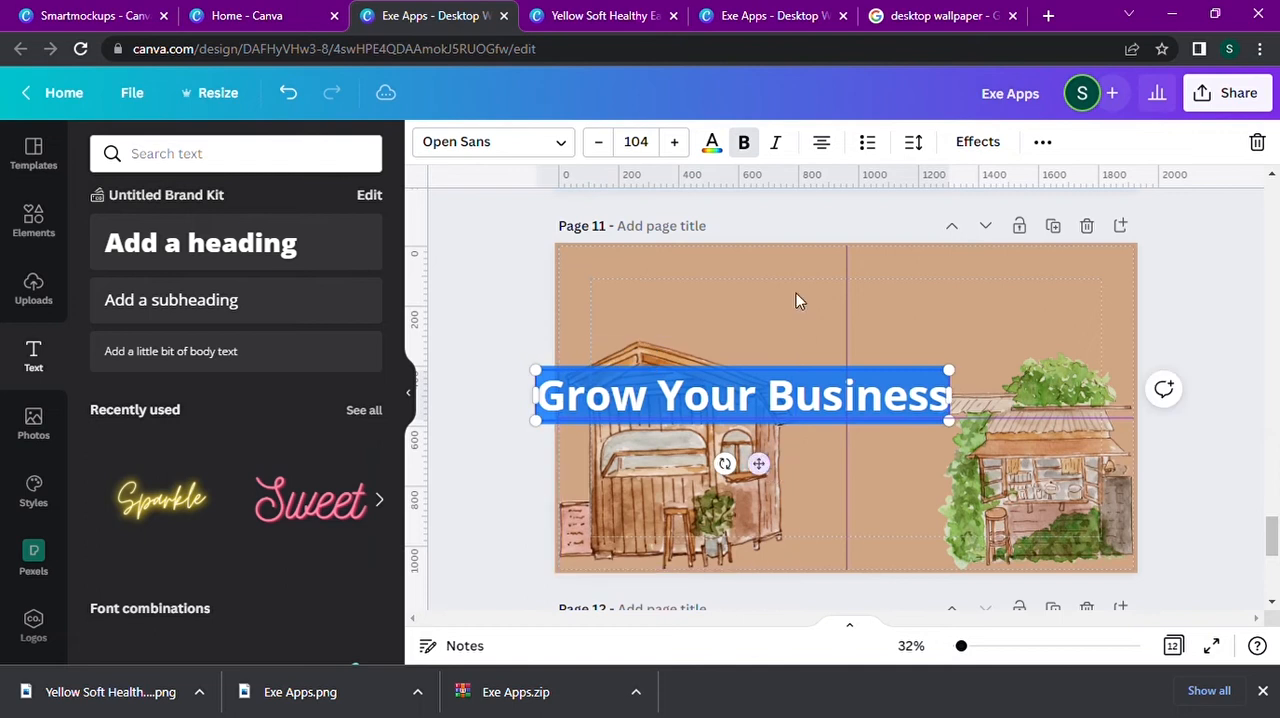
Change the "Grow Your Business" font to Blacktear and center the text horizontally above the two shops.
left_click(563, 148)
left_click(189, 313)
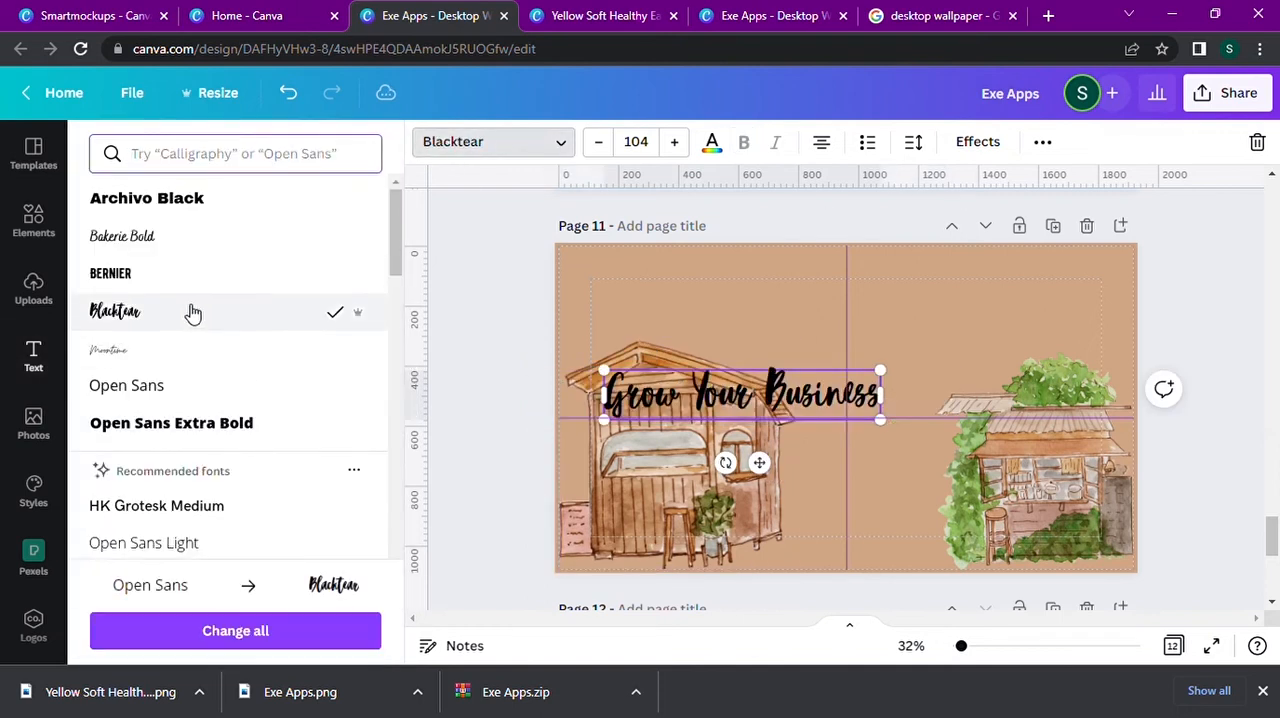
left_click_drag(759, 462, 870, 410)
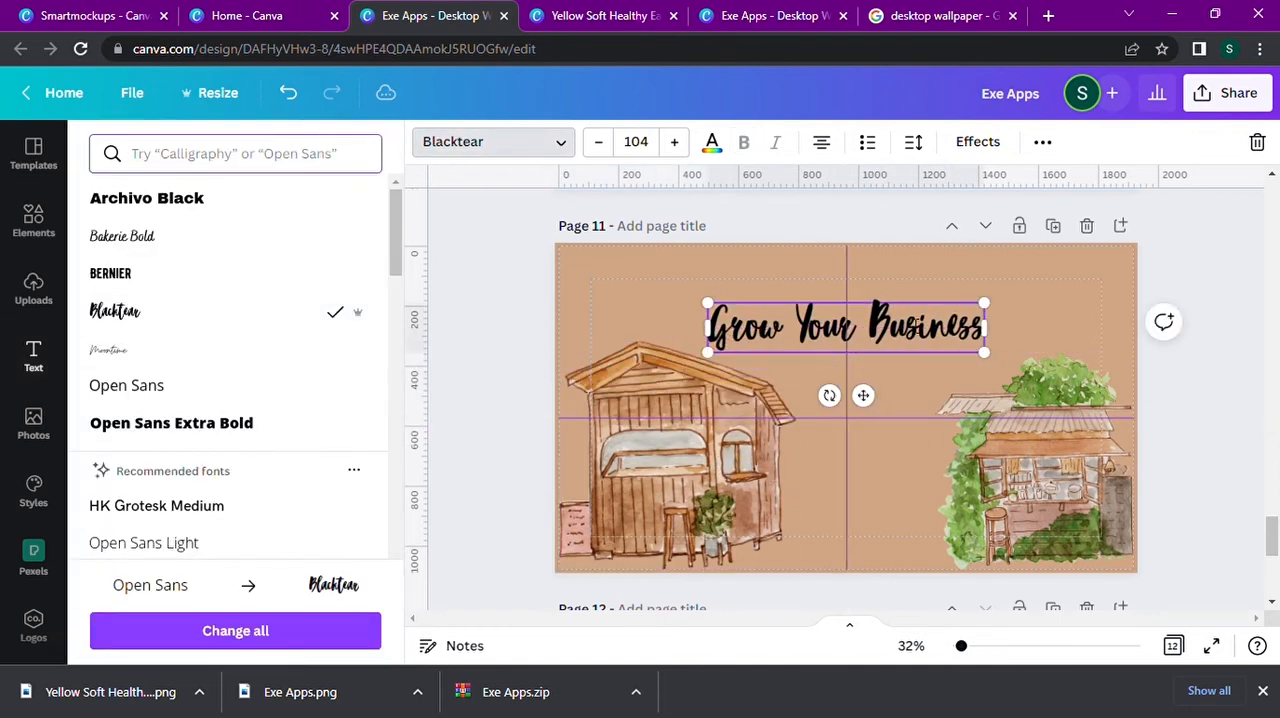
Try olive green for the "Grow Your Business" text, and set its color to the brown photo color.
left_click(711, 148)
left_click(310, 361)
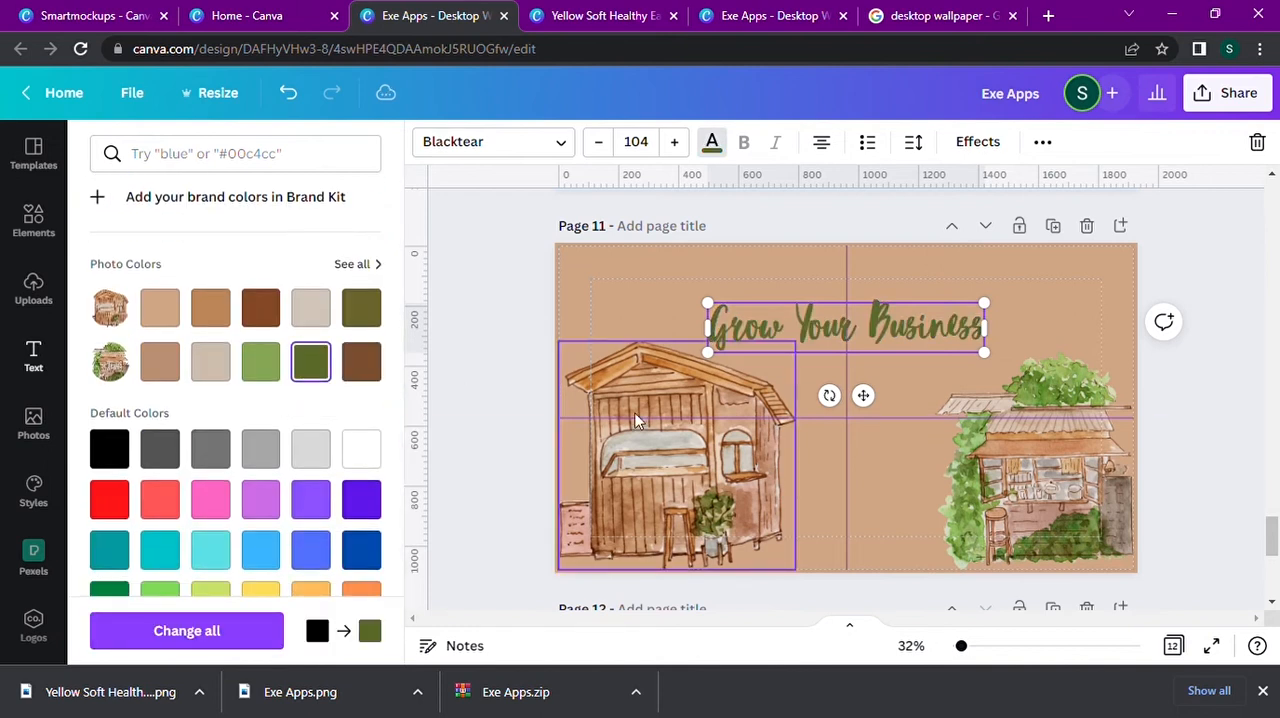
scroll(880, 420, "up", 3)
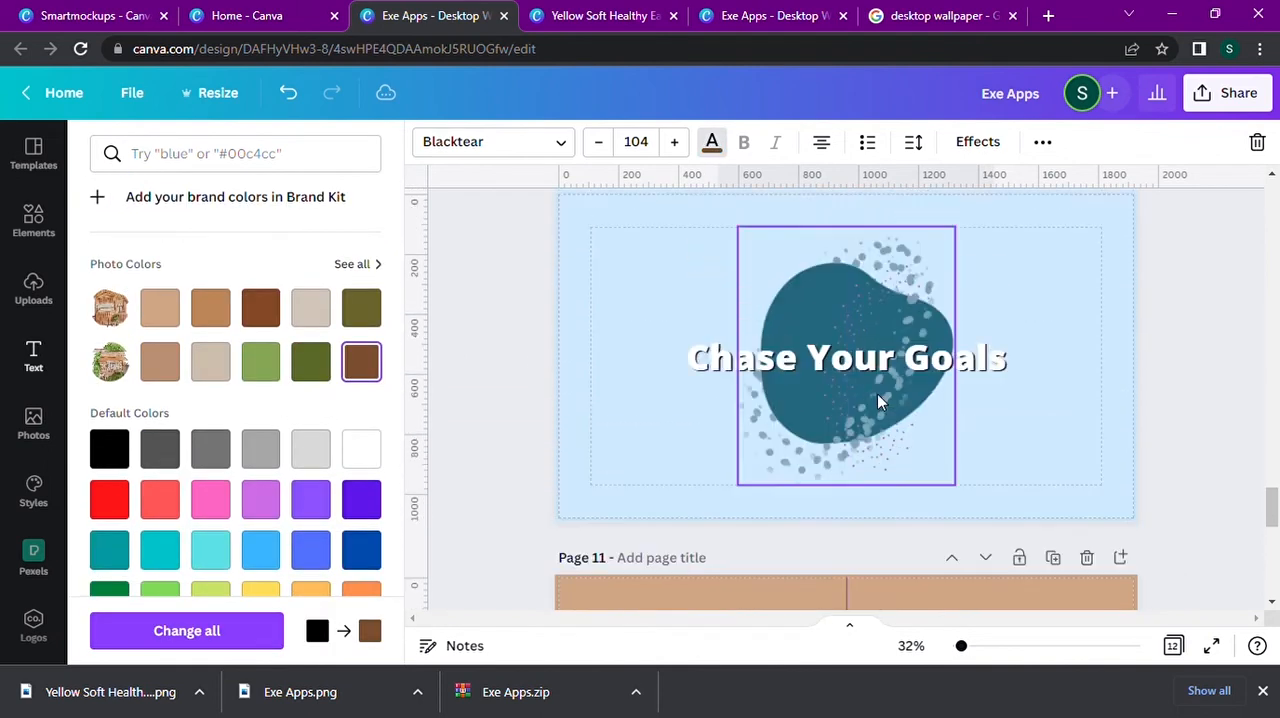
Add a new blank page 13 after the "Goals" page.
scroll(878, 447, "down", 6)
scroll(875, 447, "down", 2)
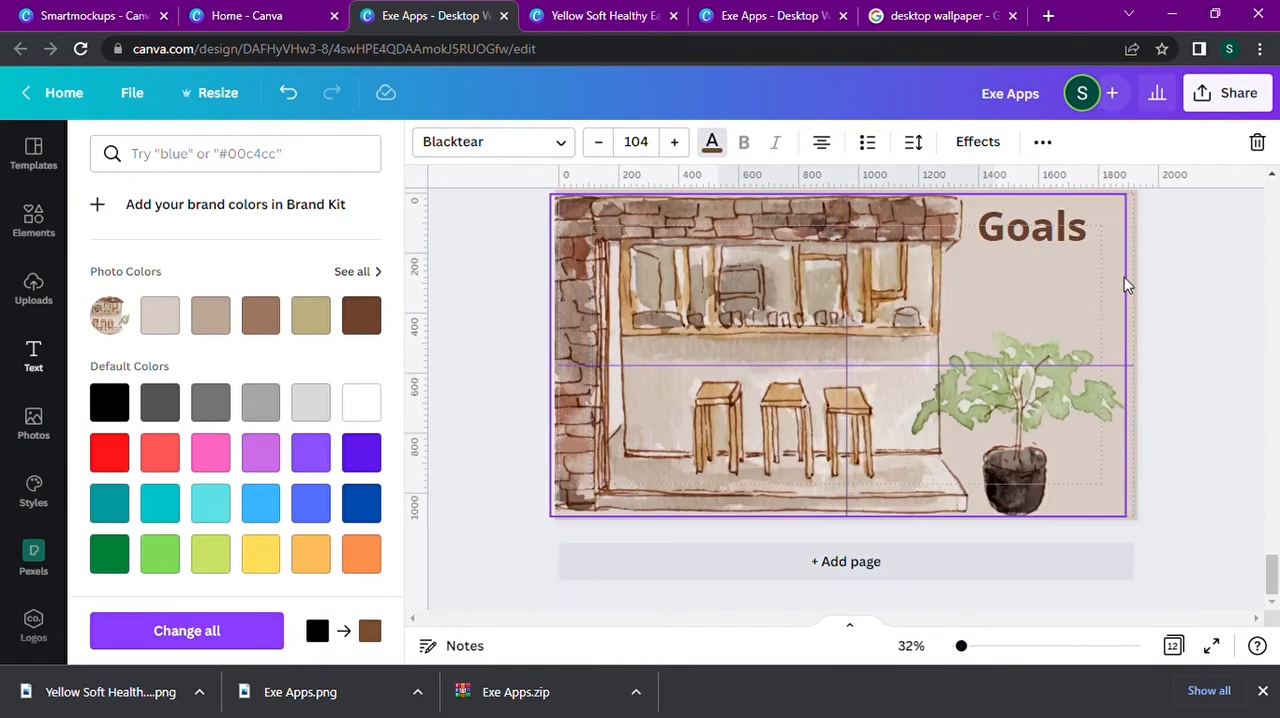
left_click(849, 570)
Search the photo library for "wallpaper" and set the multicolored marbled swirl photo as page 13's background.
left_click(33, 425)
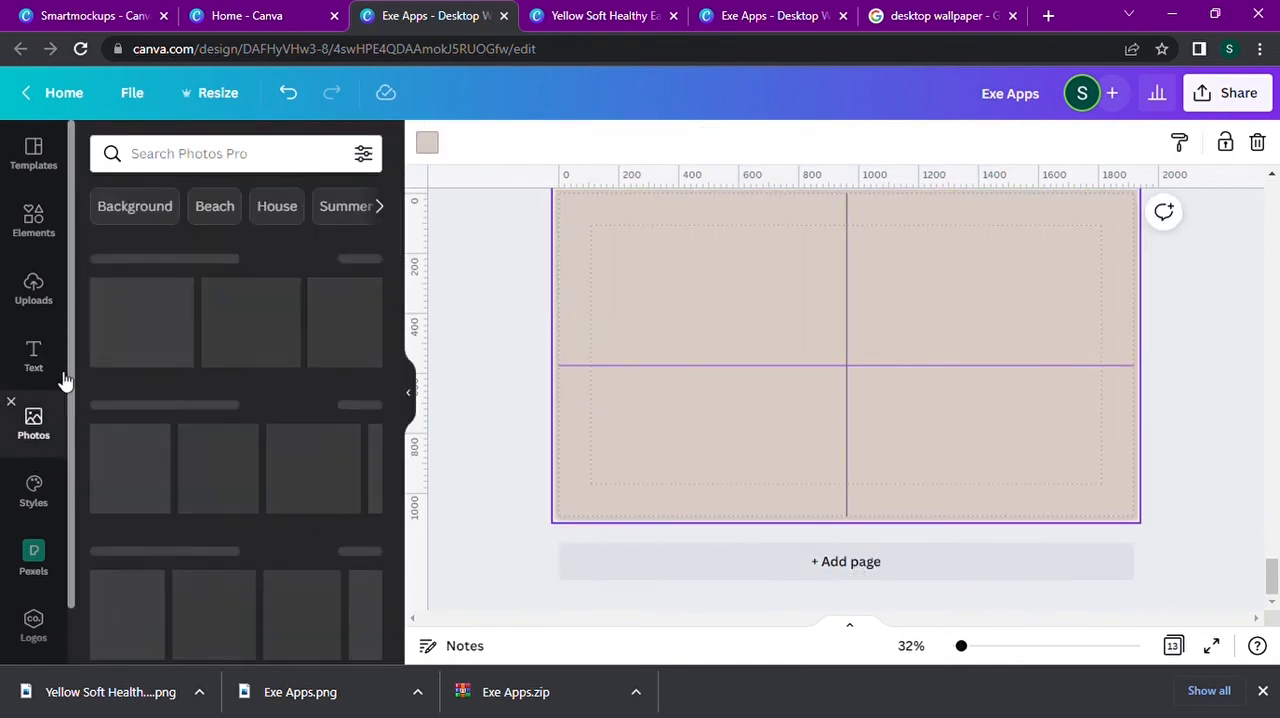
left_click(247, 153)
type("wallpaper")
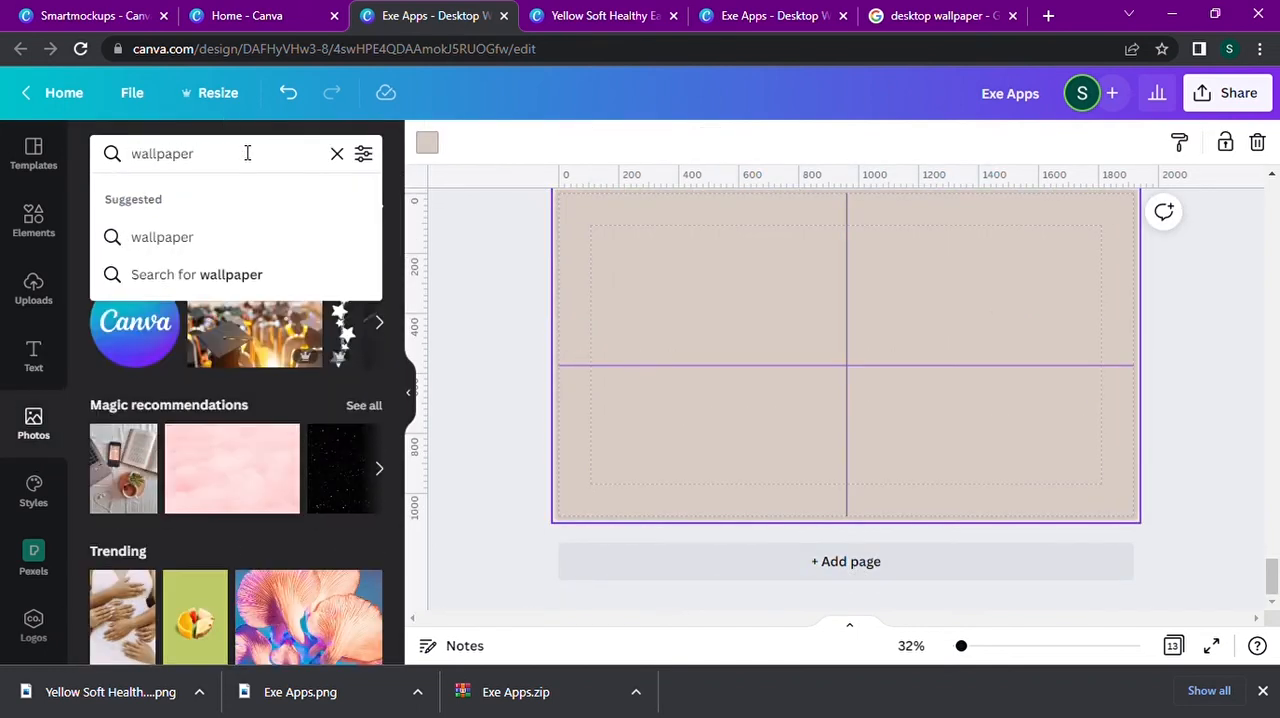
key("Return")
left_click(141, 482)
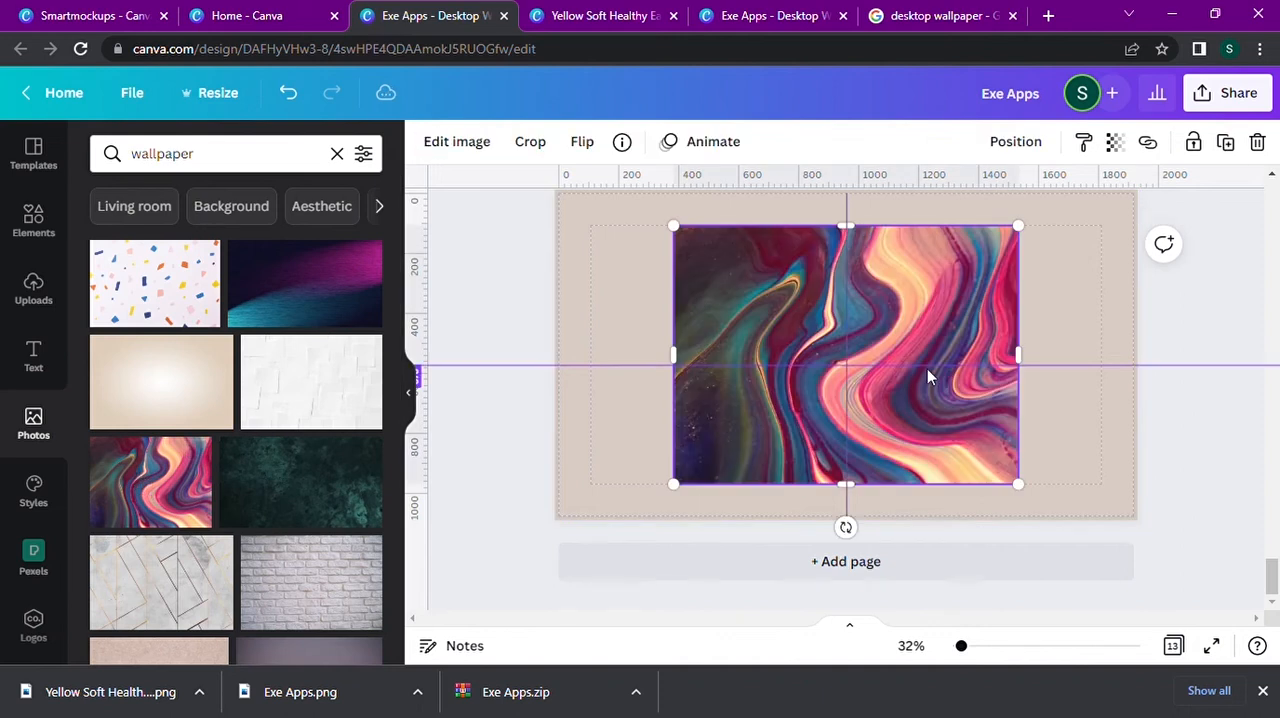
right_click(884, 285)
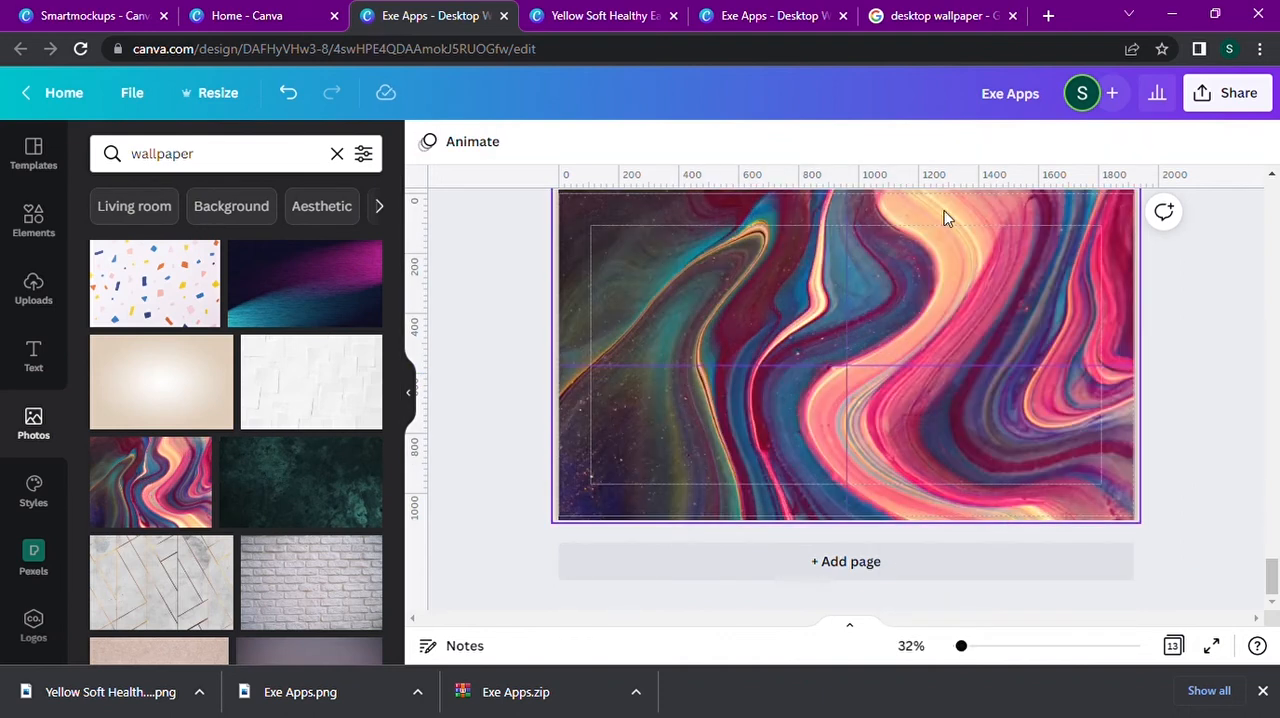
scroll(266, 460, "down", 5)
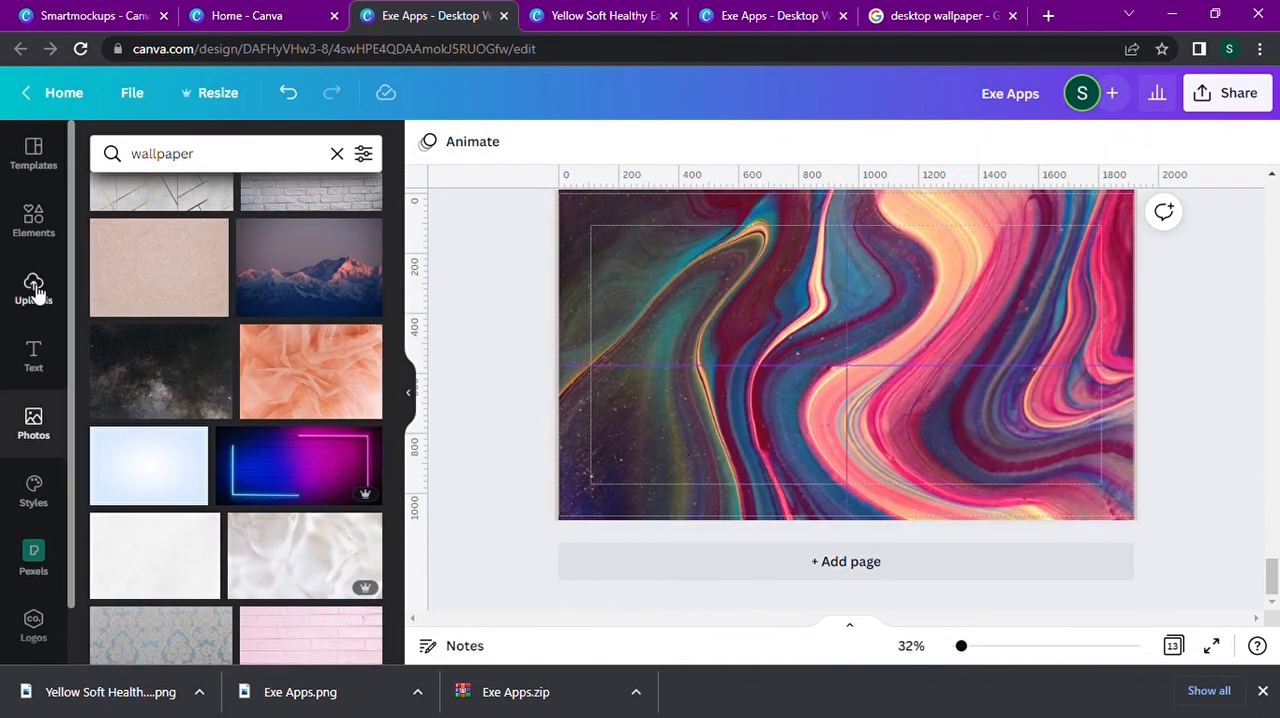
Add a heading reading "Love Yourself" to page 13 over the marbled swirl background.
left_click(30, 360)
left_click(340, 245)
type("Love Yo")
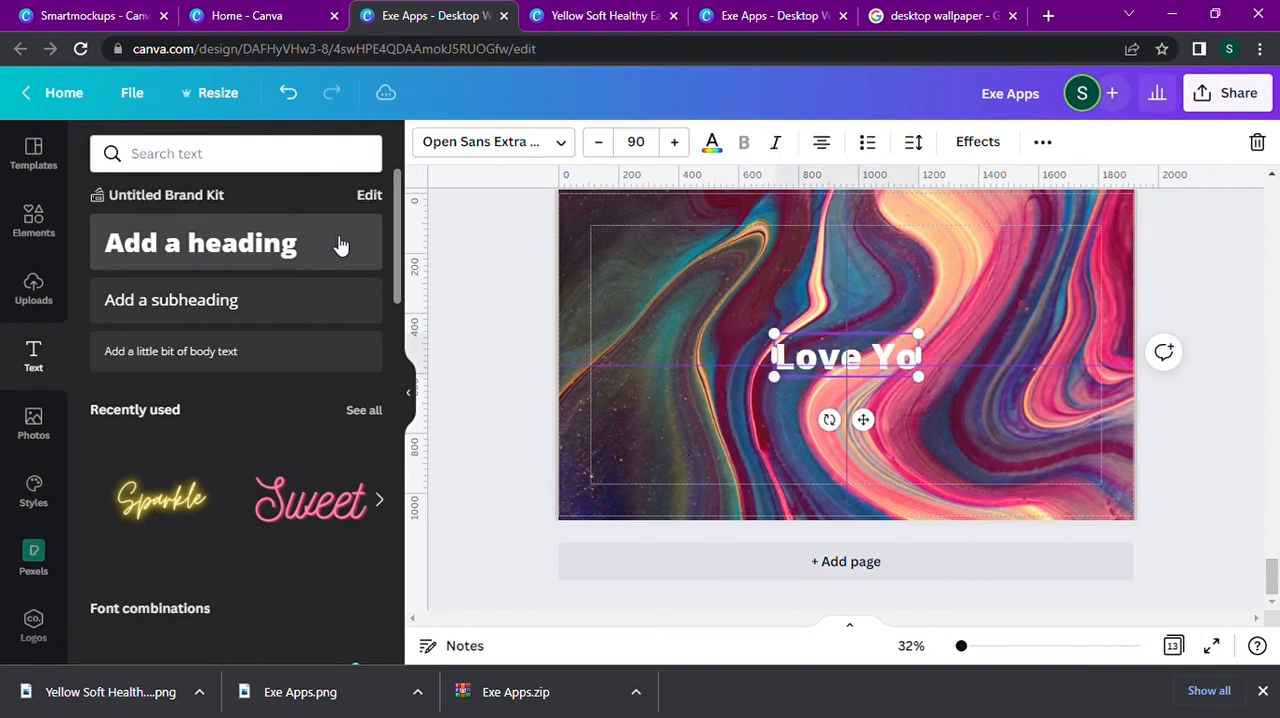
type("urself")
Change the "Love Yourself" font to Moontime, enlarge it to size 170, and center the text on the page.
left_click(495, 142)
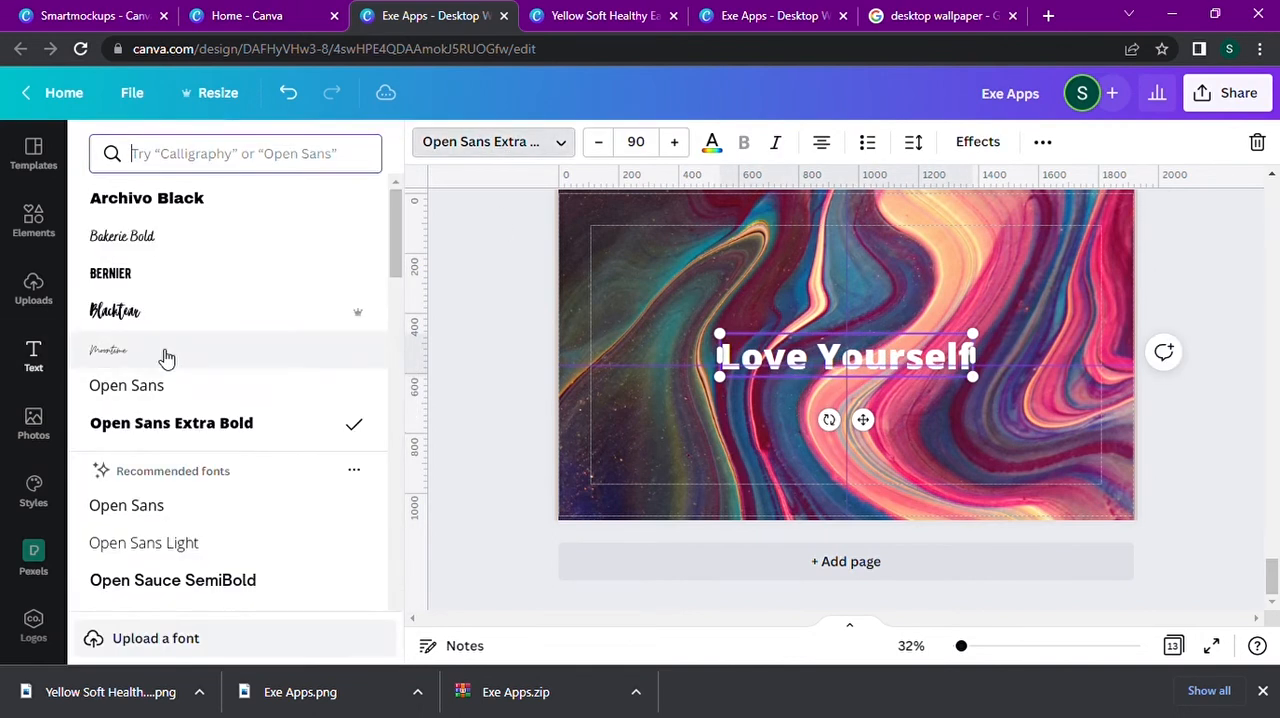
left_click(150, 350)
left_click_drag(784, 333, 675, 295)
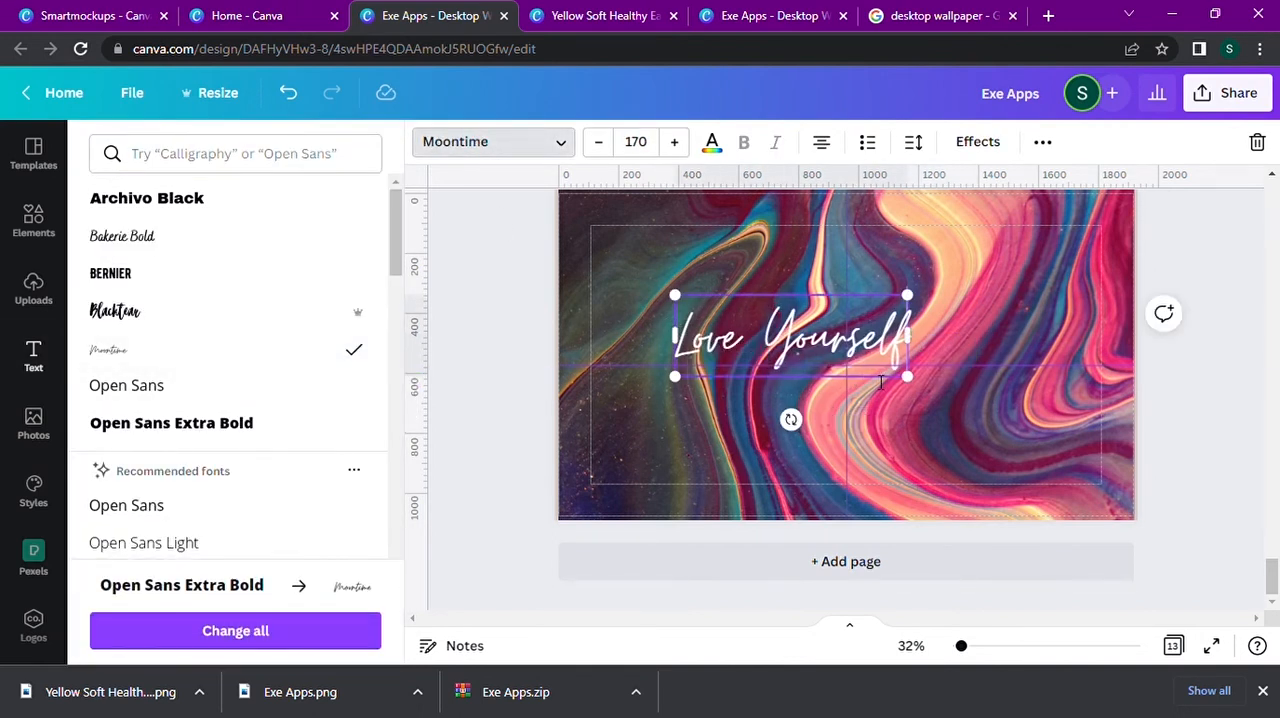
left_click_drag(890, 310, 948, 330)
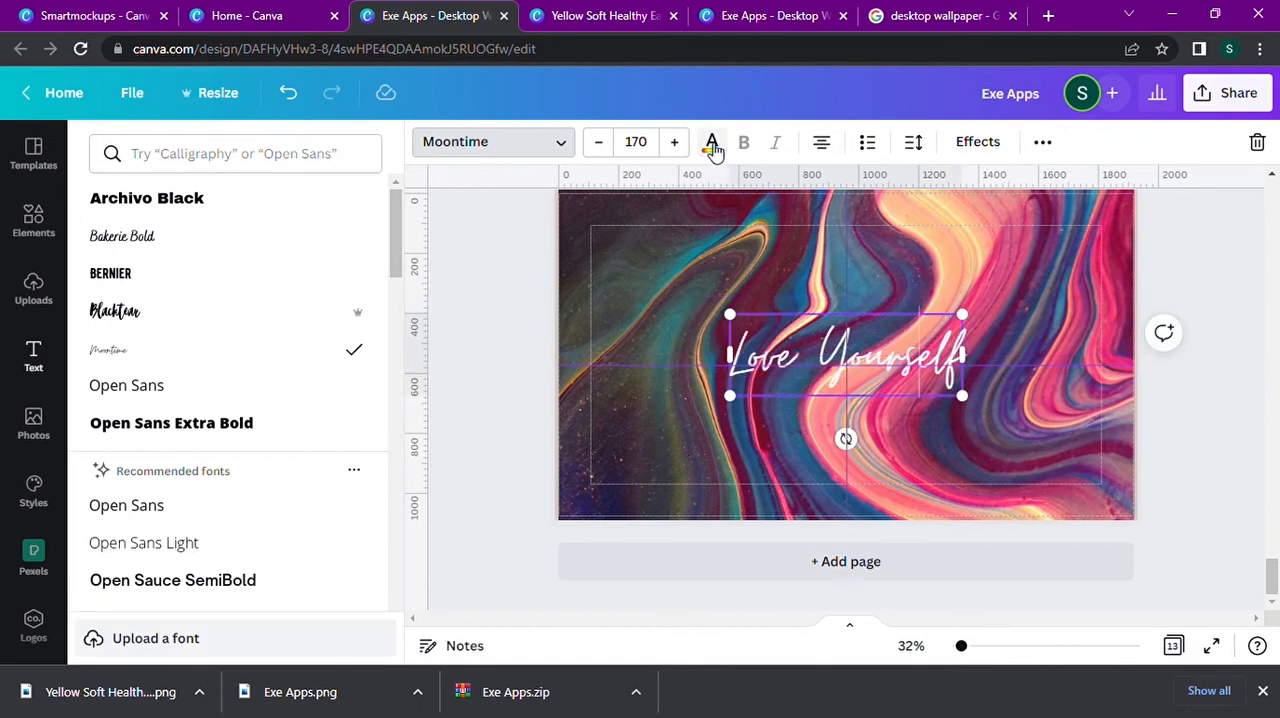
Try bright pink and the crimson photo color for the "Love Yourself" text.
left_click(712, 141)
scroll(109, 437, "down", 1)
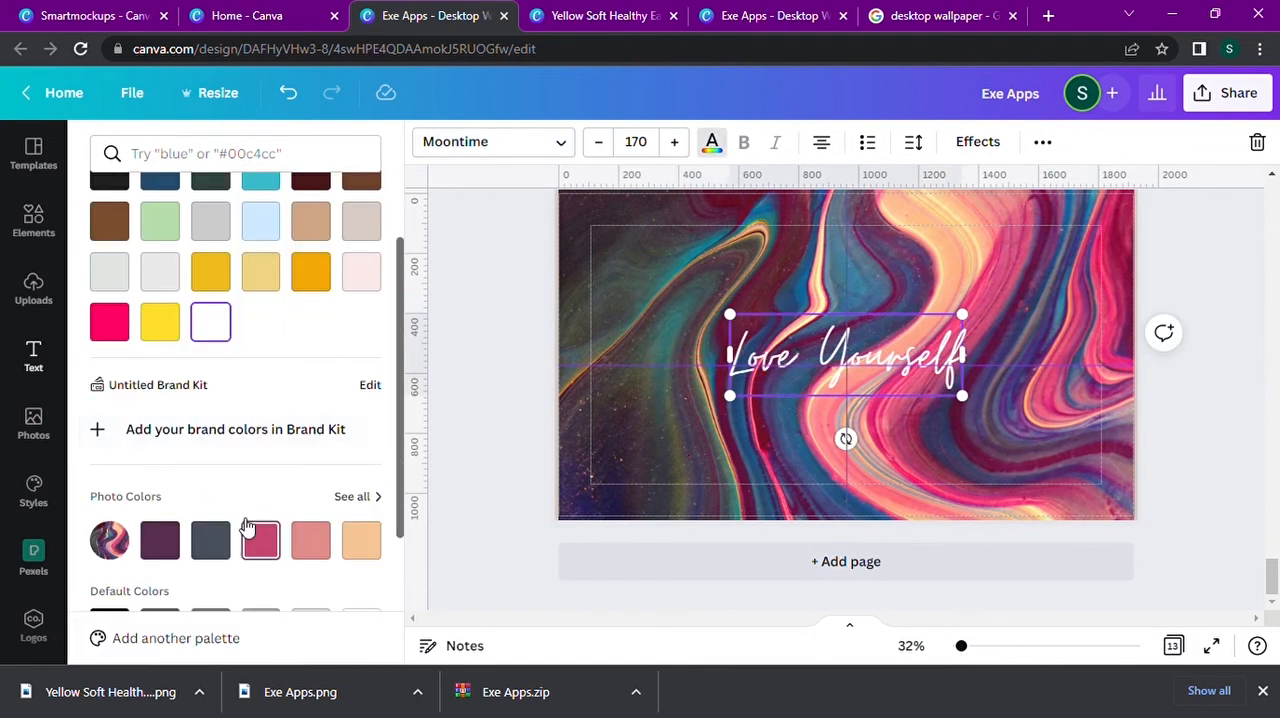
left_click(115, 328)
left_click(262, 543)
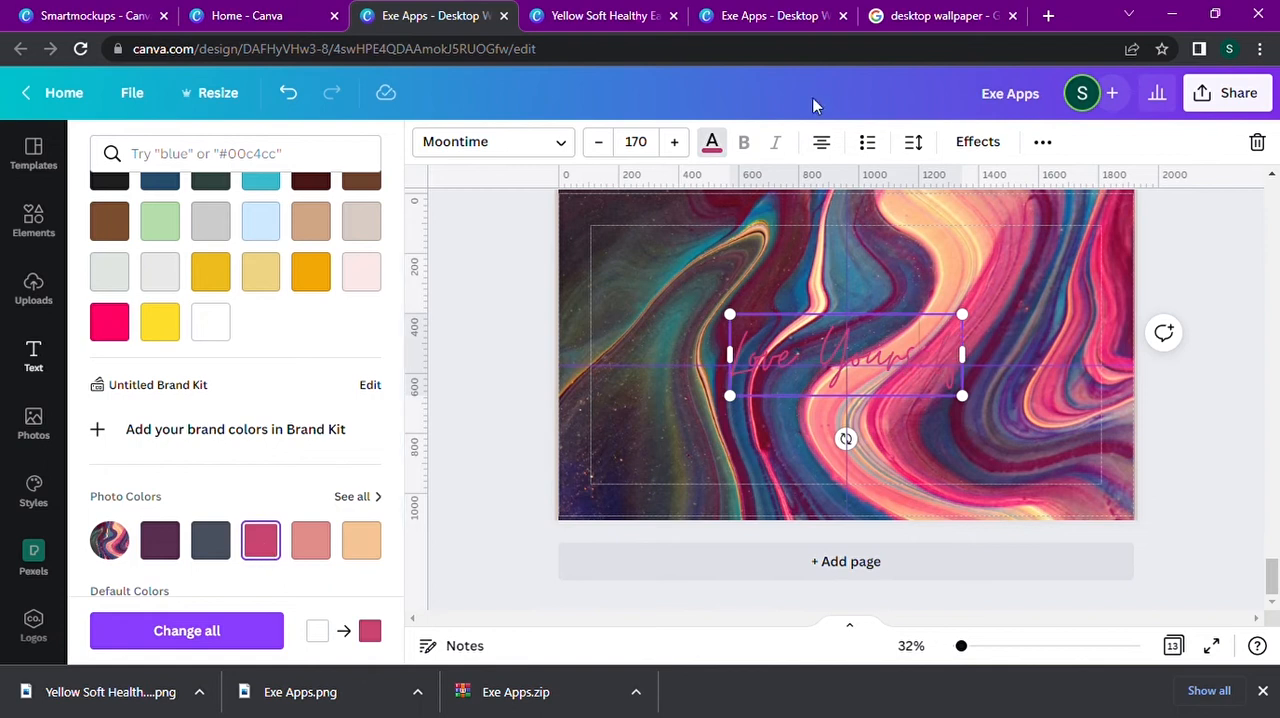
Try a Shadow effect with a white shadow color on the "Love Yourself" text.
left_click(977, 141)
left_click(235, 505)
left_click(243, 316)
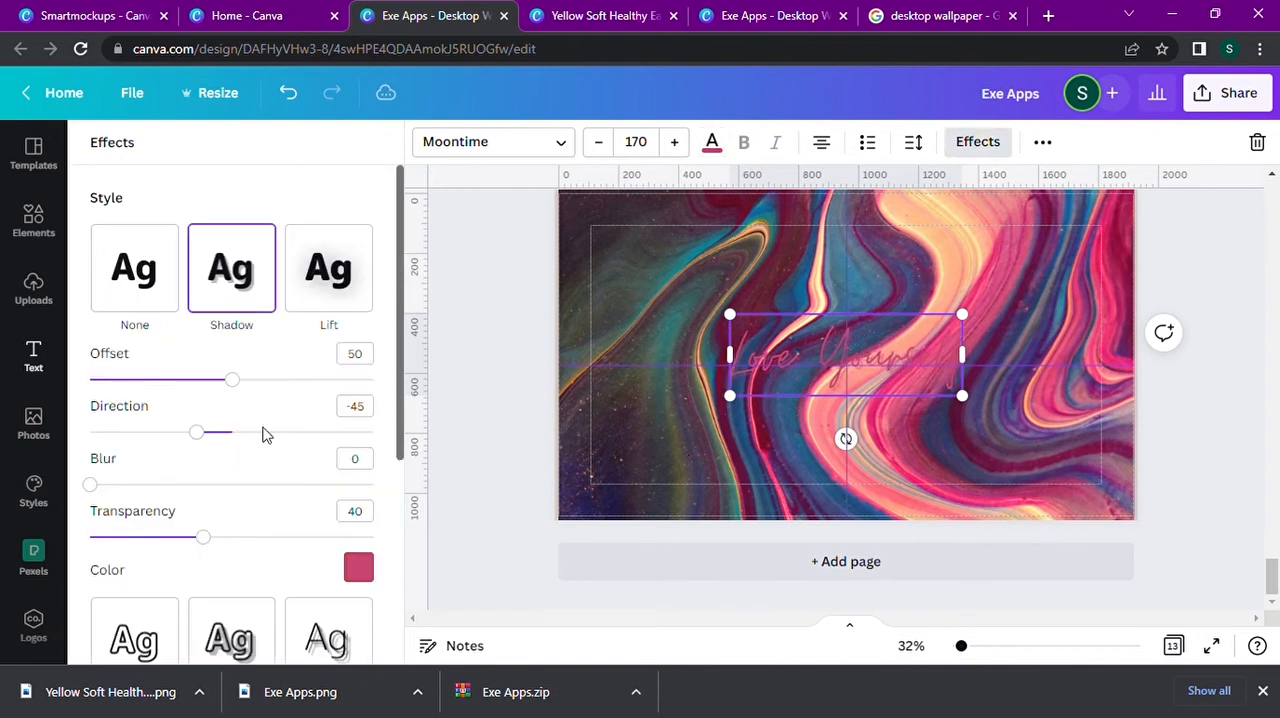
scroll(285, 445, "down", 1)
left_click(358, 500)
left_click(201, 405)
left_click(247, 406)
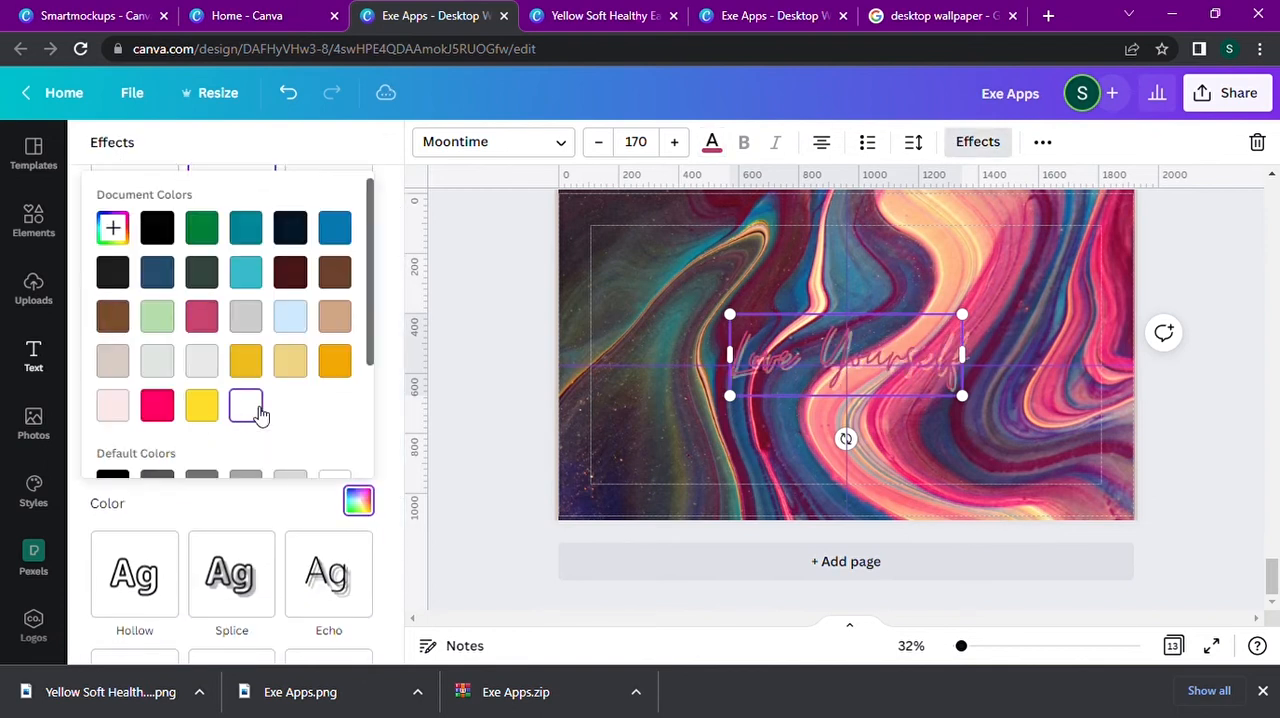
left_click(272, 492)
Apply the Glitch effect to "Love Yourself" and set the text color to white.
scroll(240, 614, "down", 1)
left_click(132, 549)
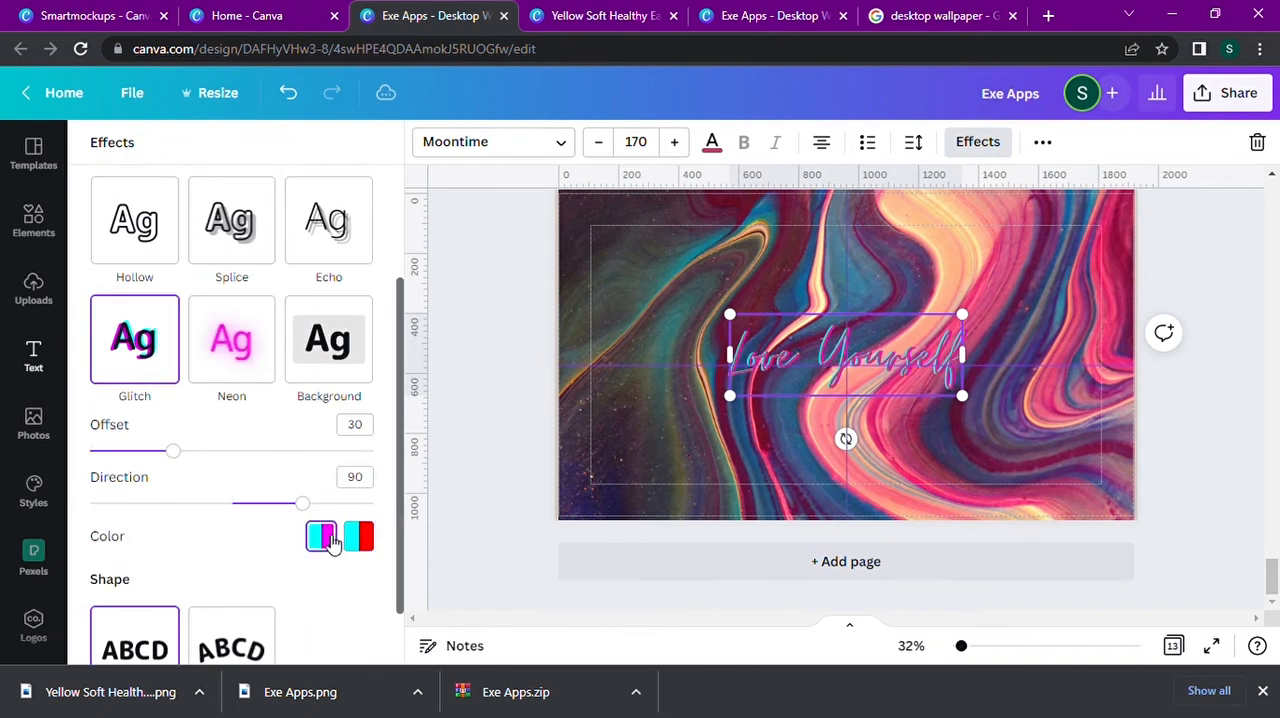
left_click(712, 144)
left_click(260, 442)
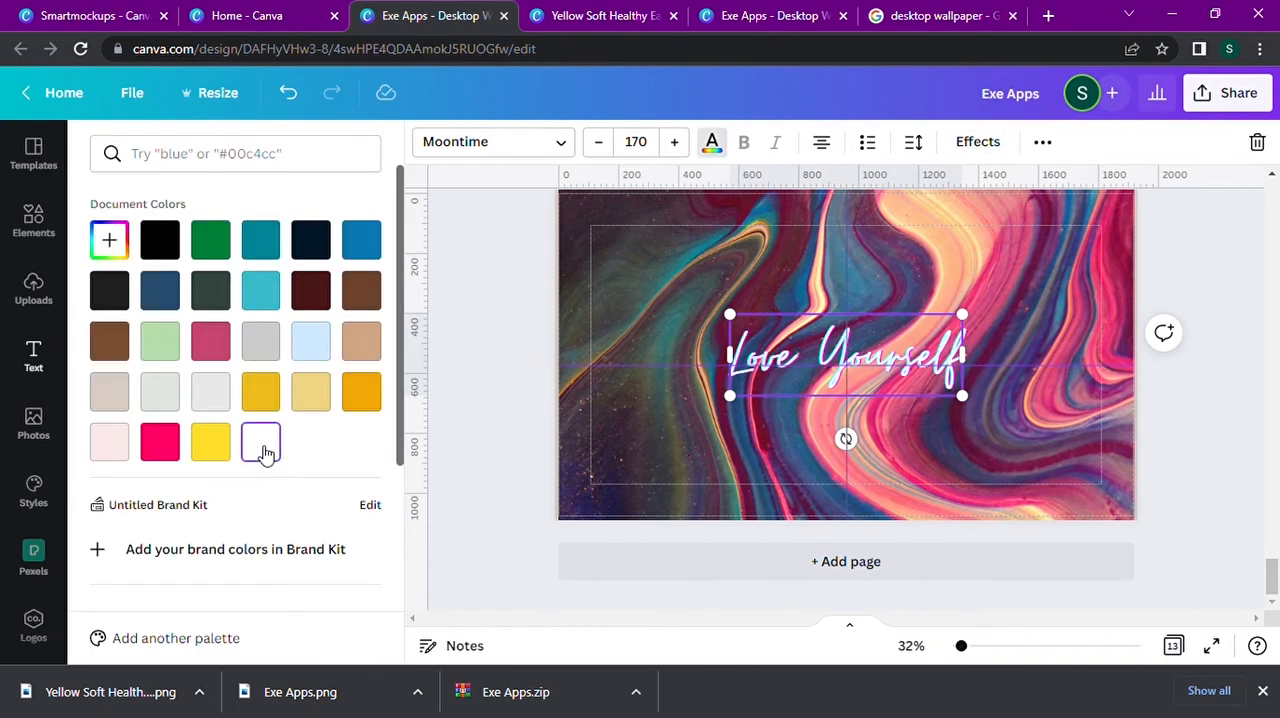
Set the Glitch offset of the "Love Yourself" text to 42 and deselect the text.
scroll(265, 455, "down", 3)
left_click(977, 141)
scroll(174, 510, "down", 2)
left_click_drag(174, 520, 207, 527)
scroll(249, 594, "down", 1)
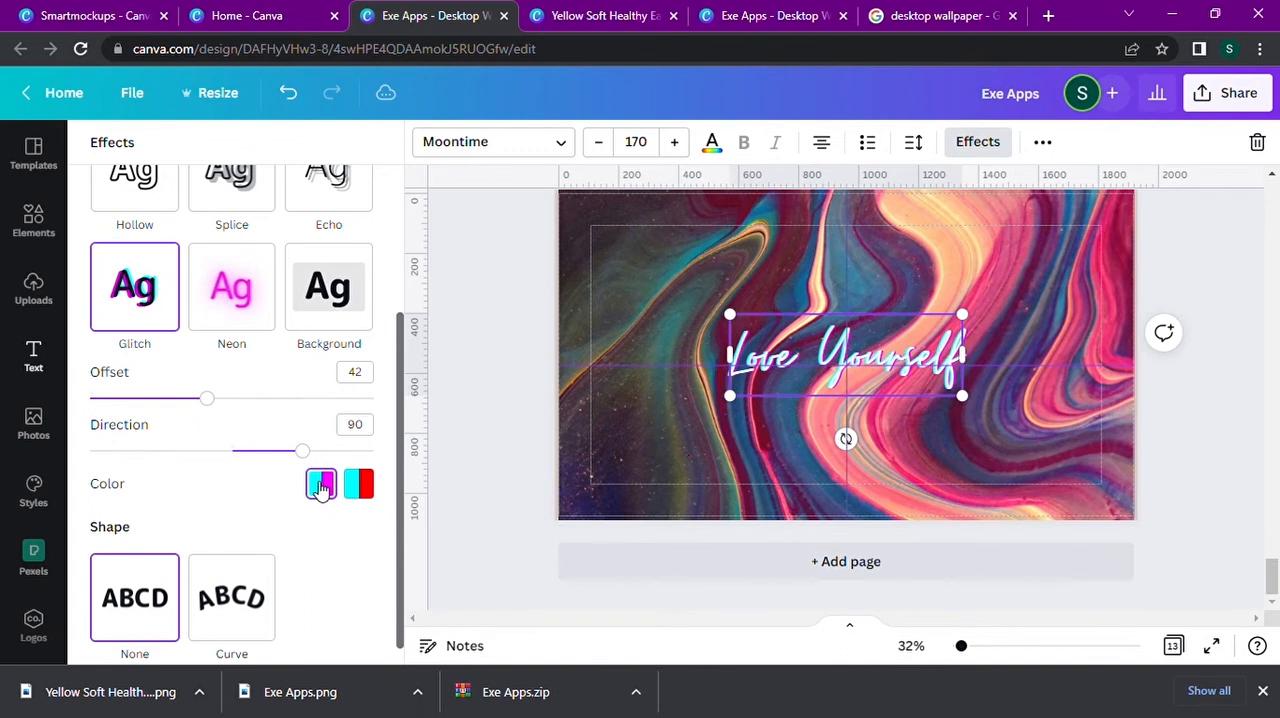
scroll(316, 486, "down", 1)
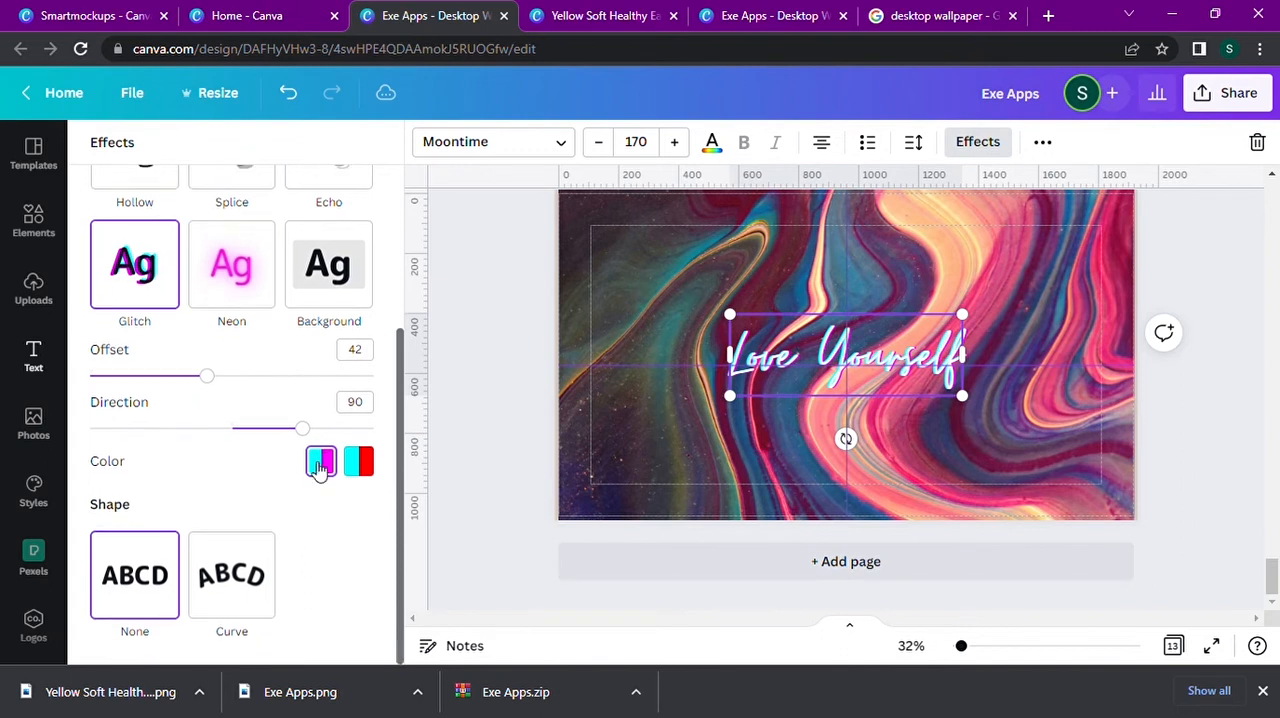
left_click(1240, 402)
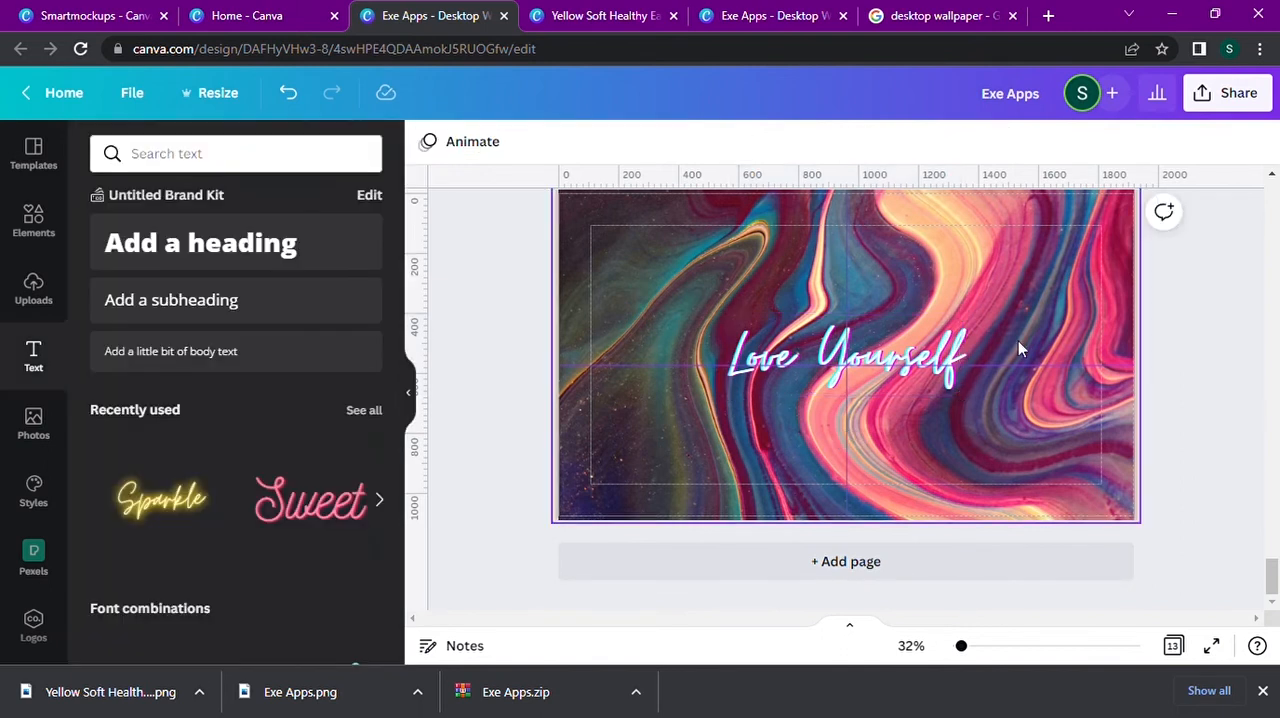
Review the finished wallpaper pages from page 13 back toward the first pages.
left_click(935, 341)
scroll(1120, 262, "up", 5)
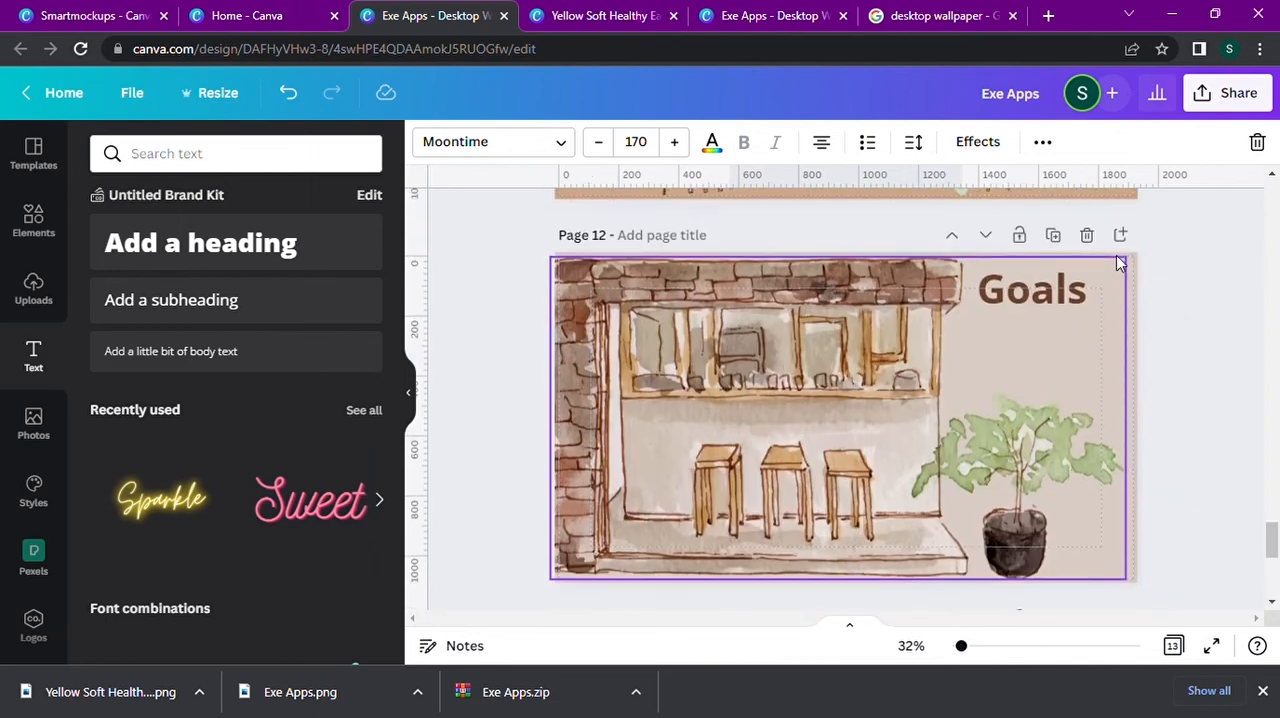
scroll(1120, 262, "up", 20)
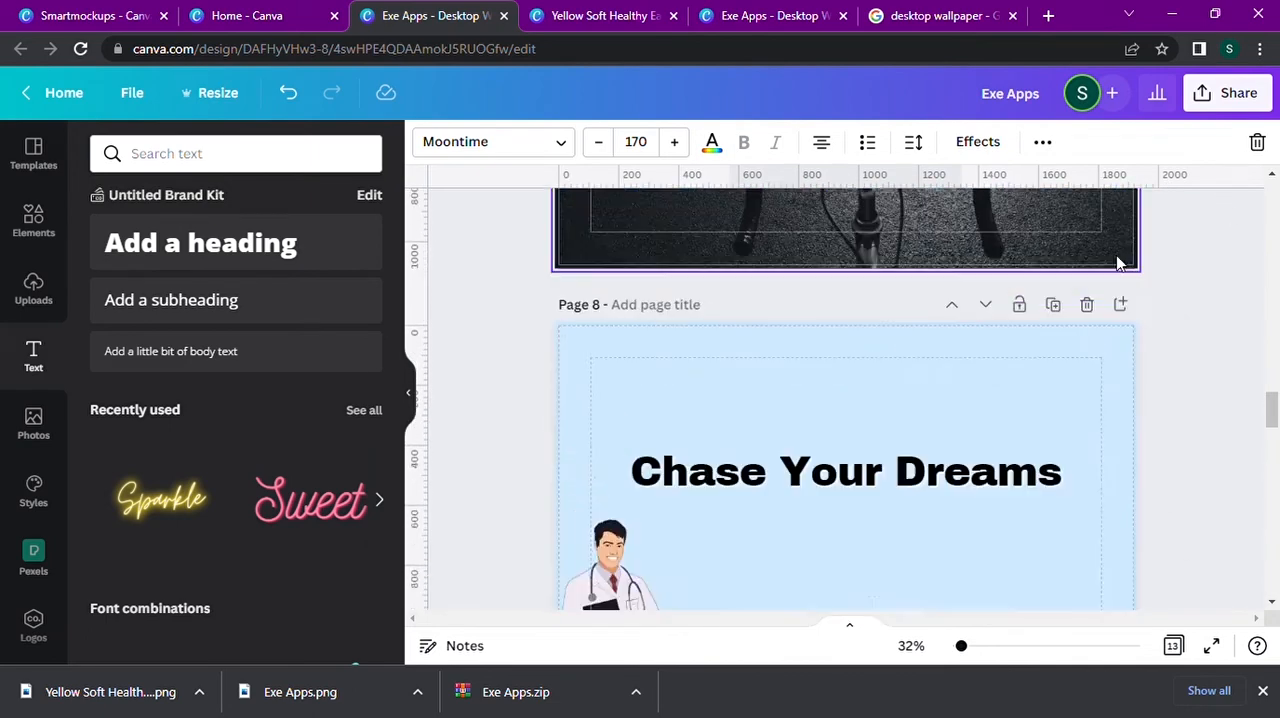
scroll(1116, 255, "up", 15)
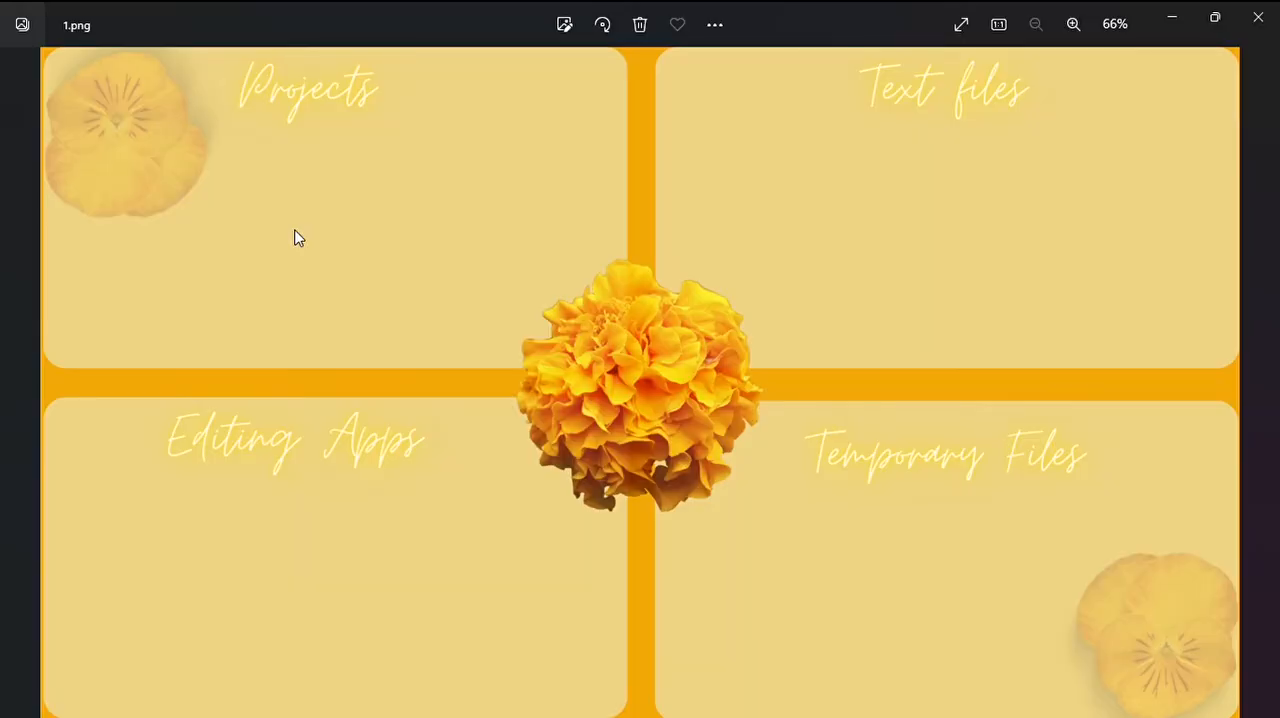
View the exported wallpaper images one after another, from 1.png through 13.png.
key("Right")
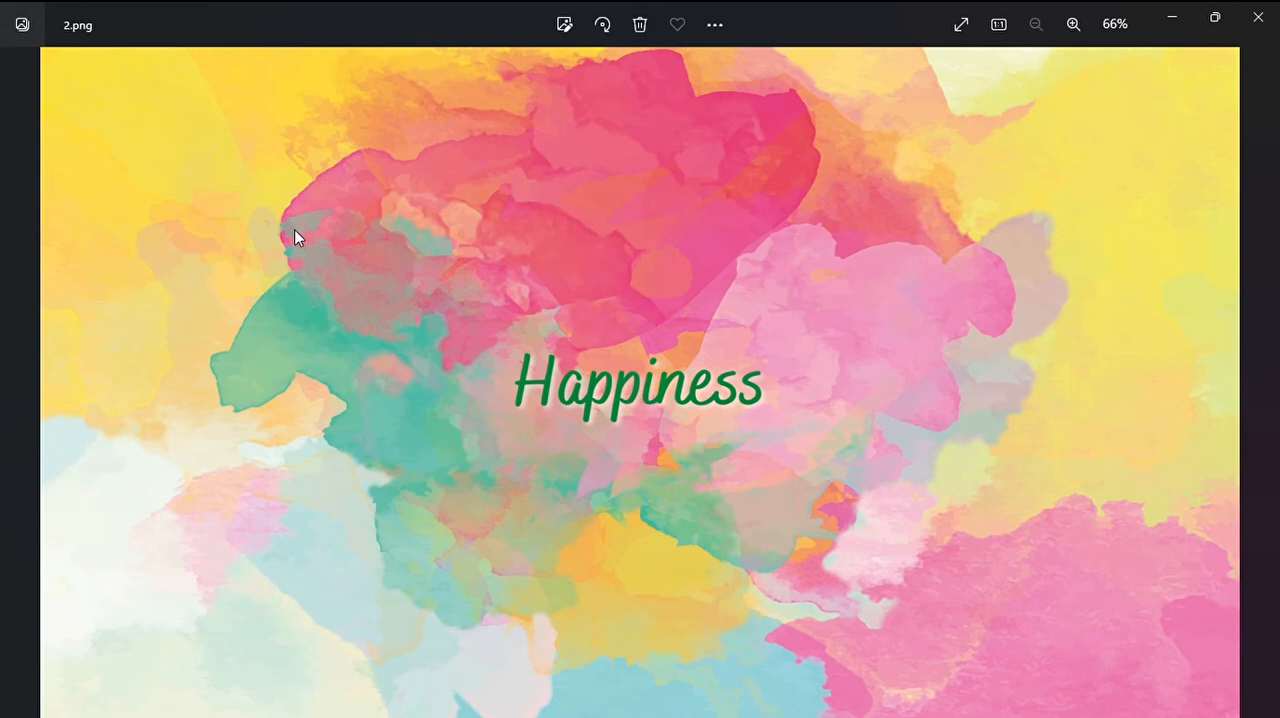
key("Right")
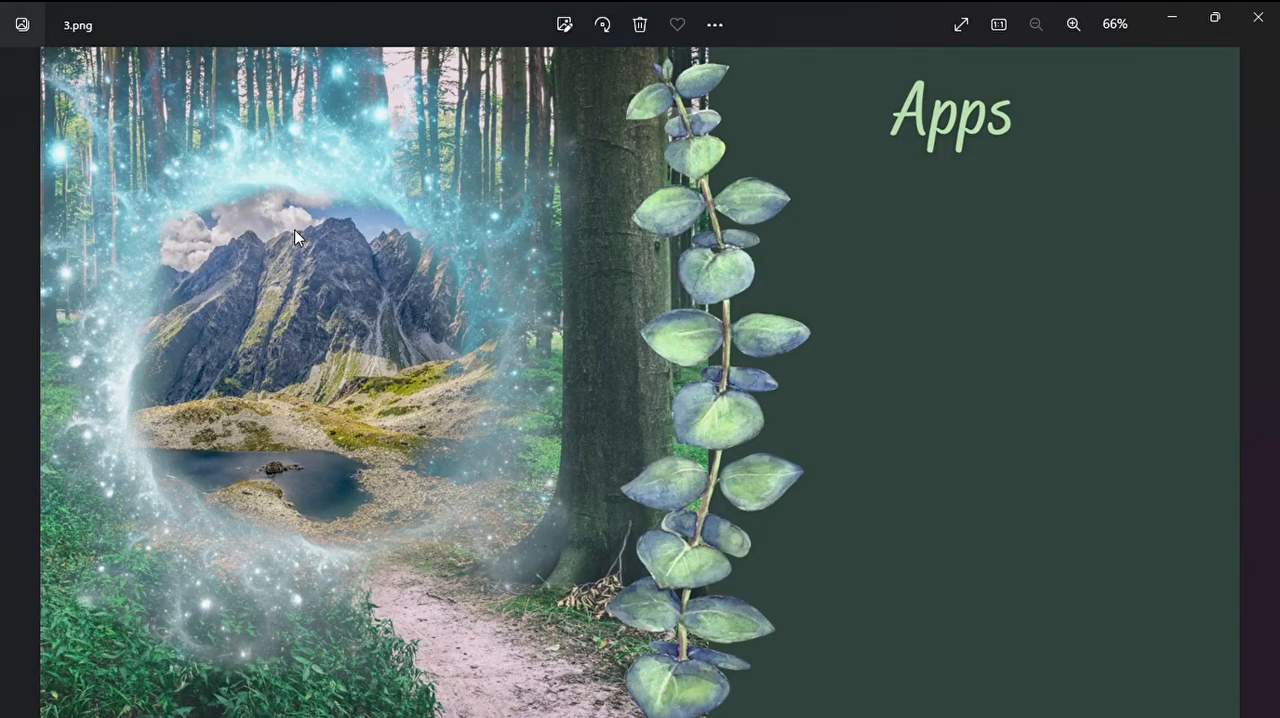
key("Right")
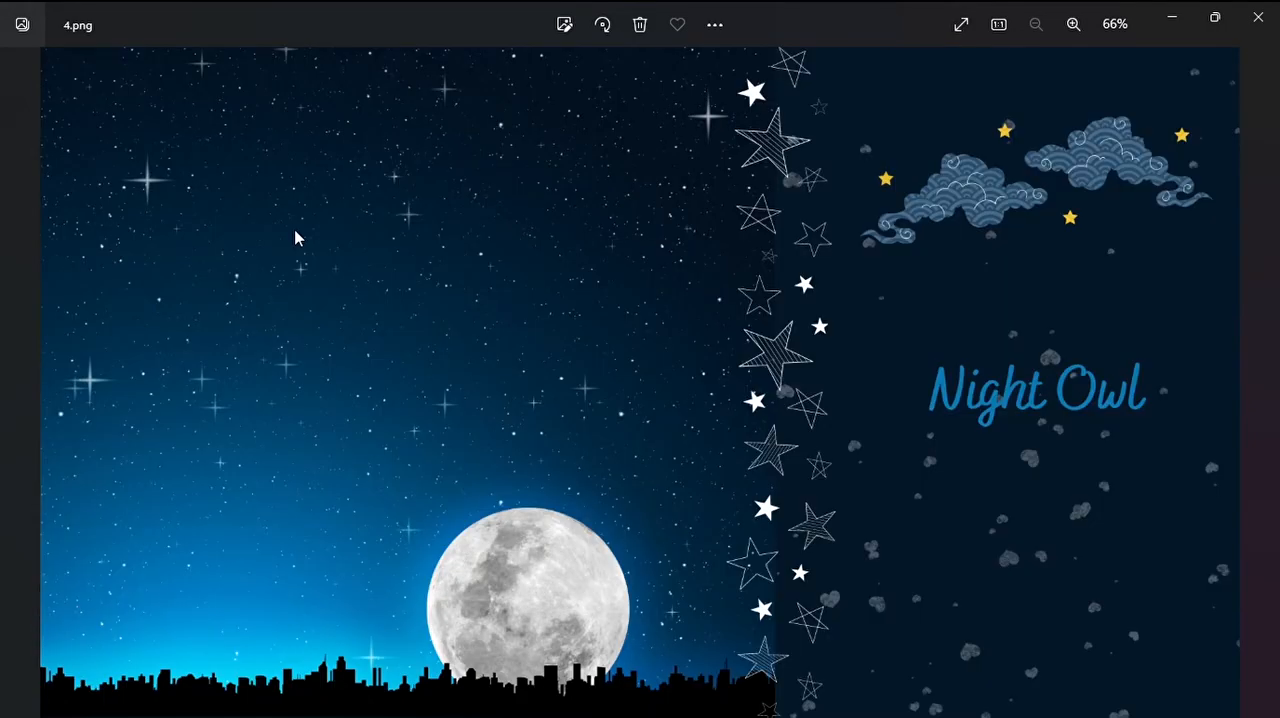
key("Right")
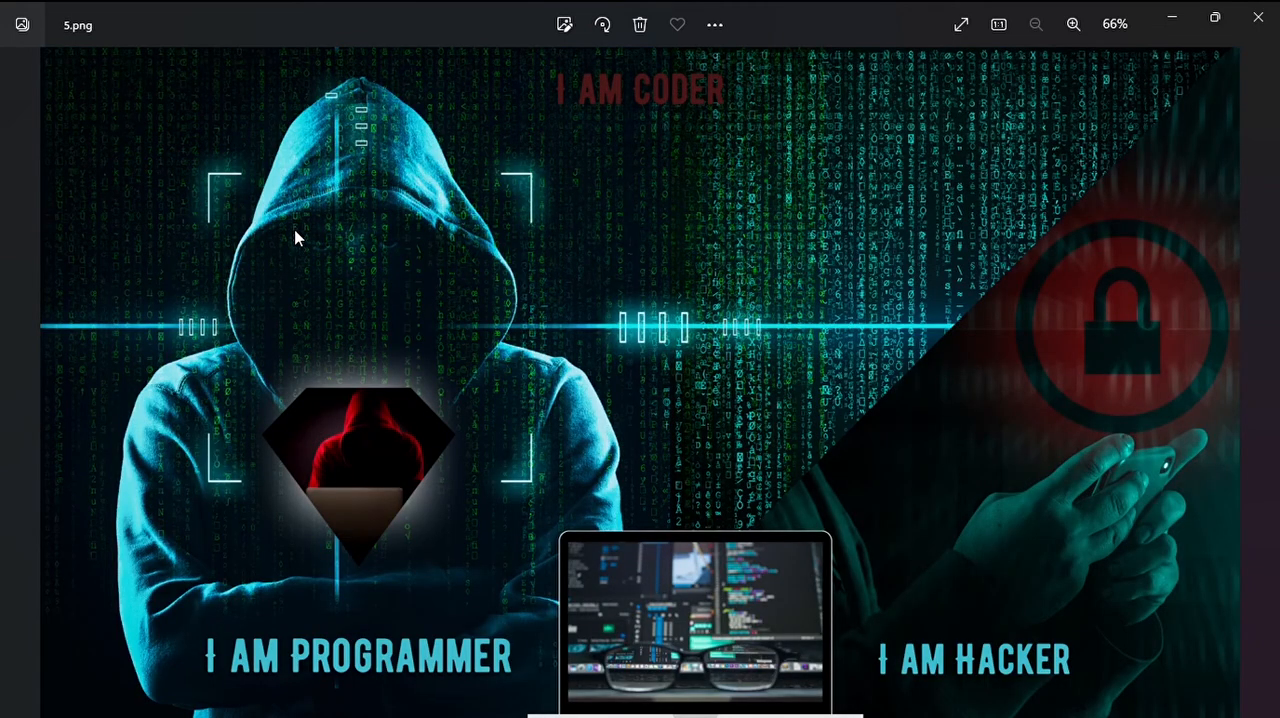
key("Right")
key("Right")
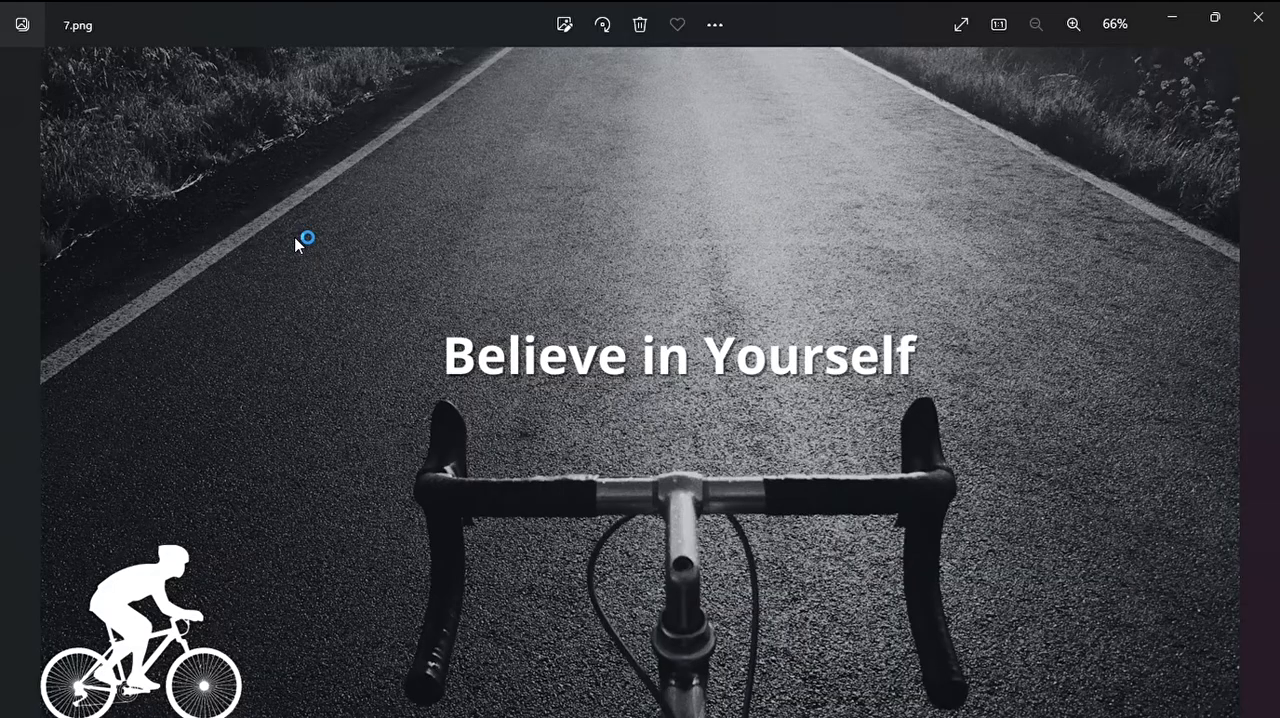
key("Right")
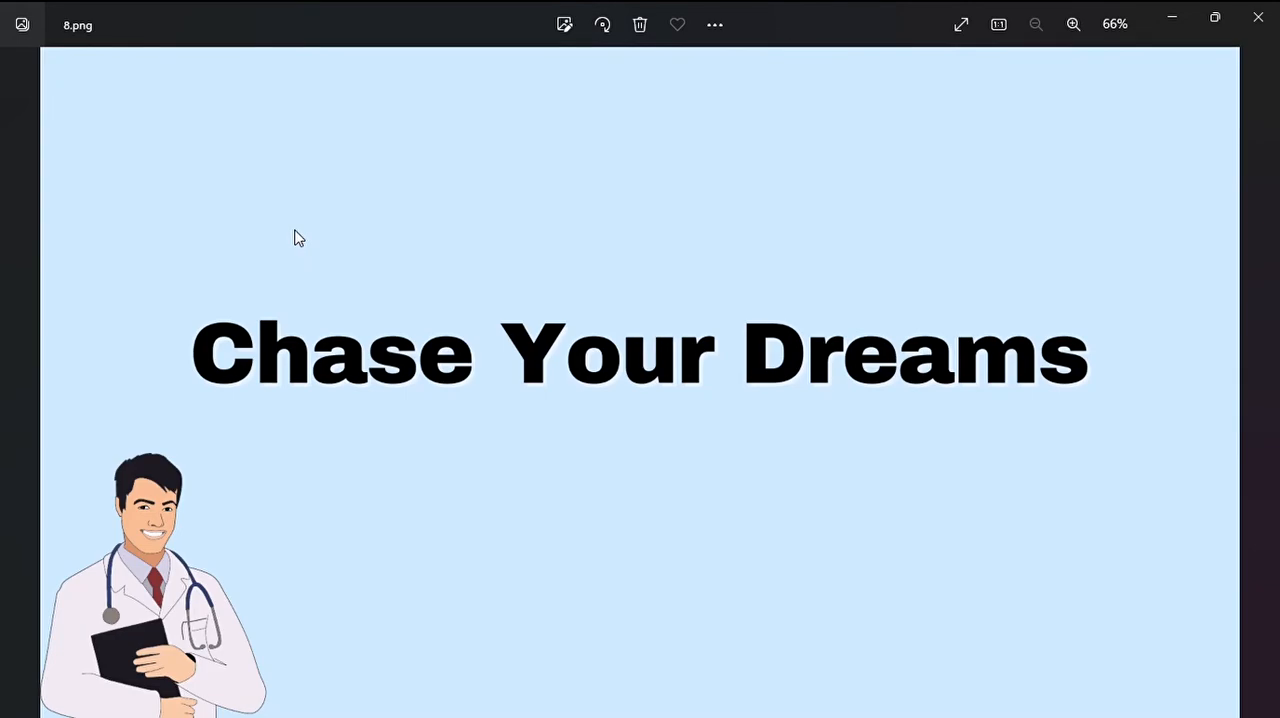
key("Right")
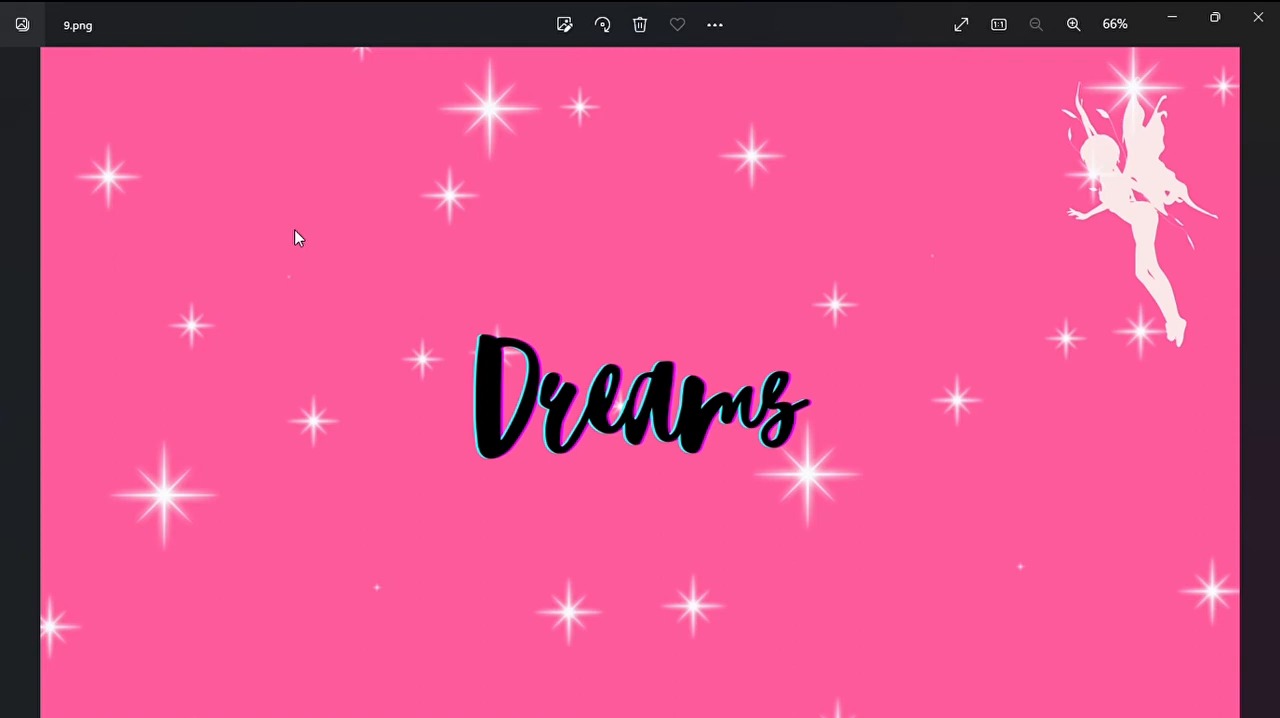
key("Right")
key("Right")
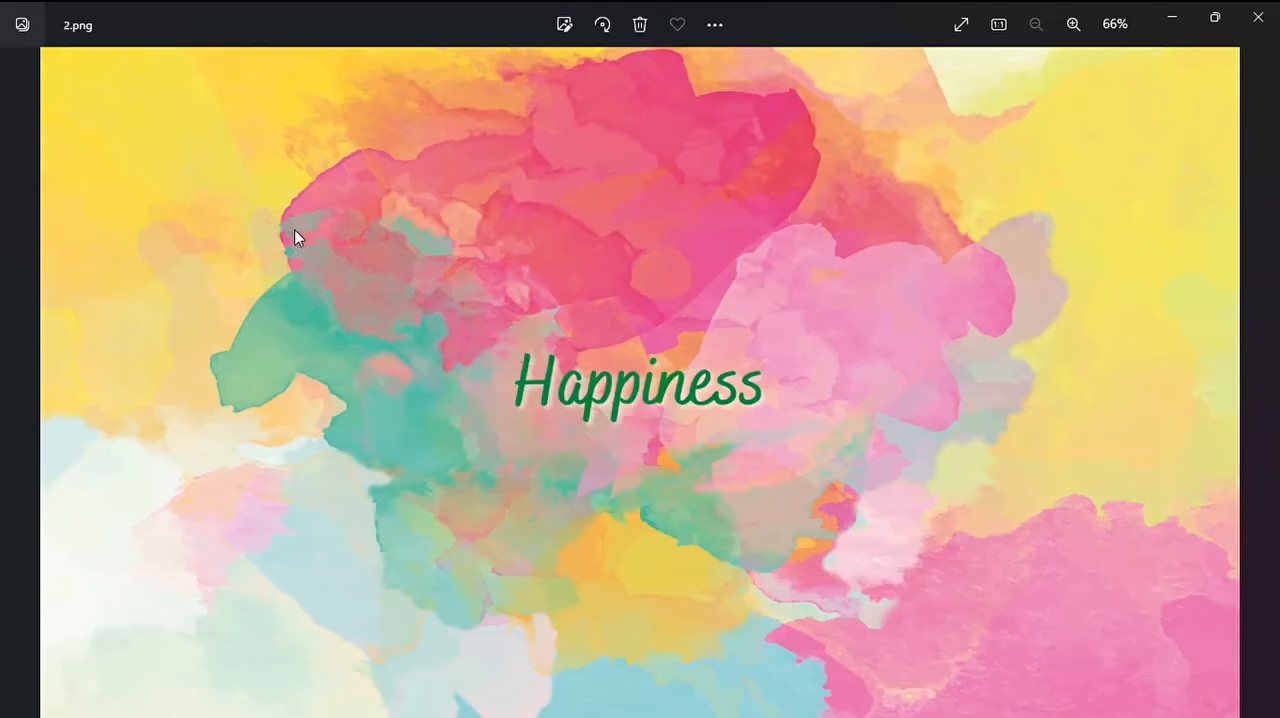
key("Right")
key("Right")
key("Right")
key("Right")
key("Right")
key("Right")
key("Right")
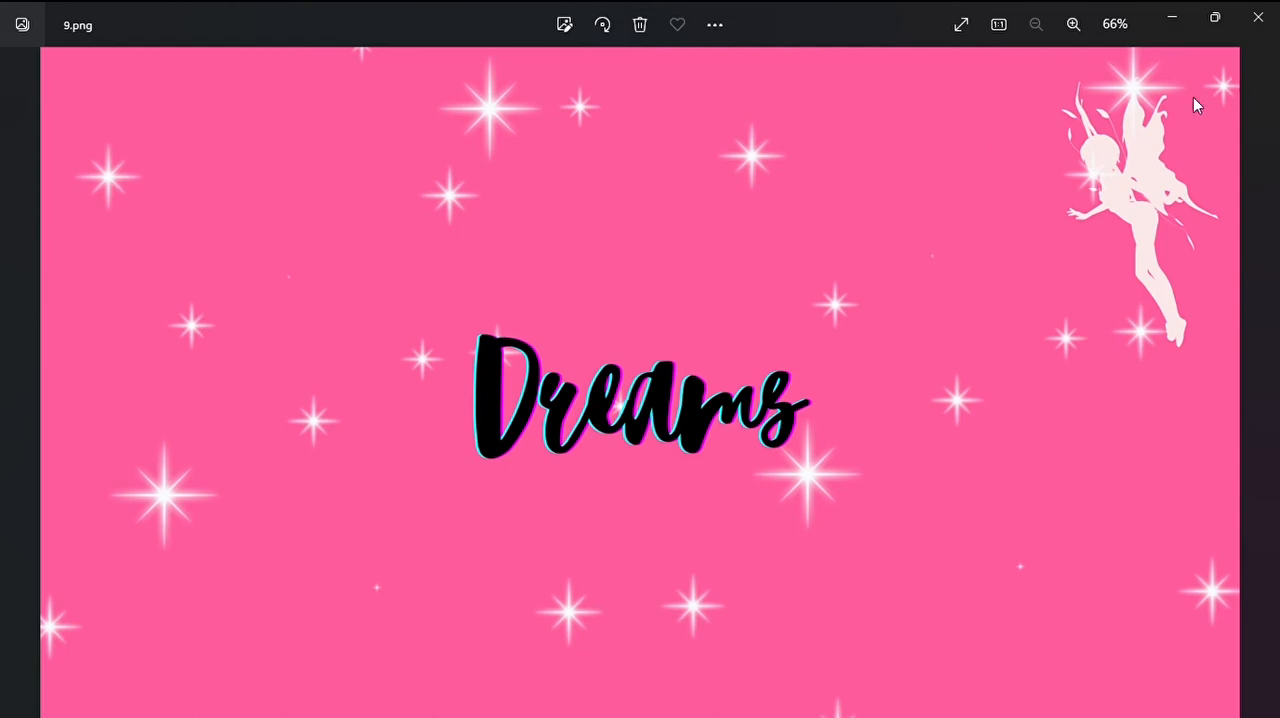
key("Right")
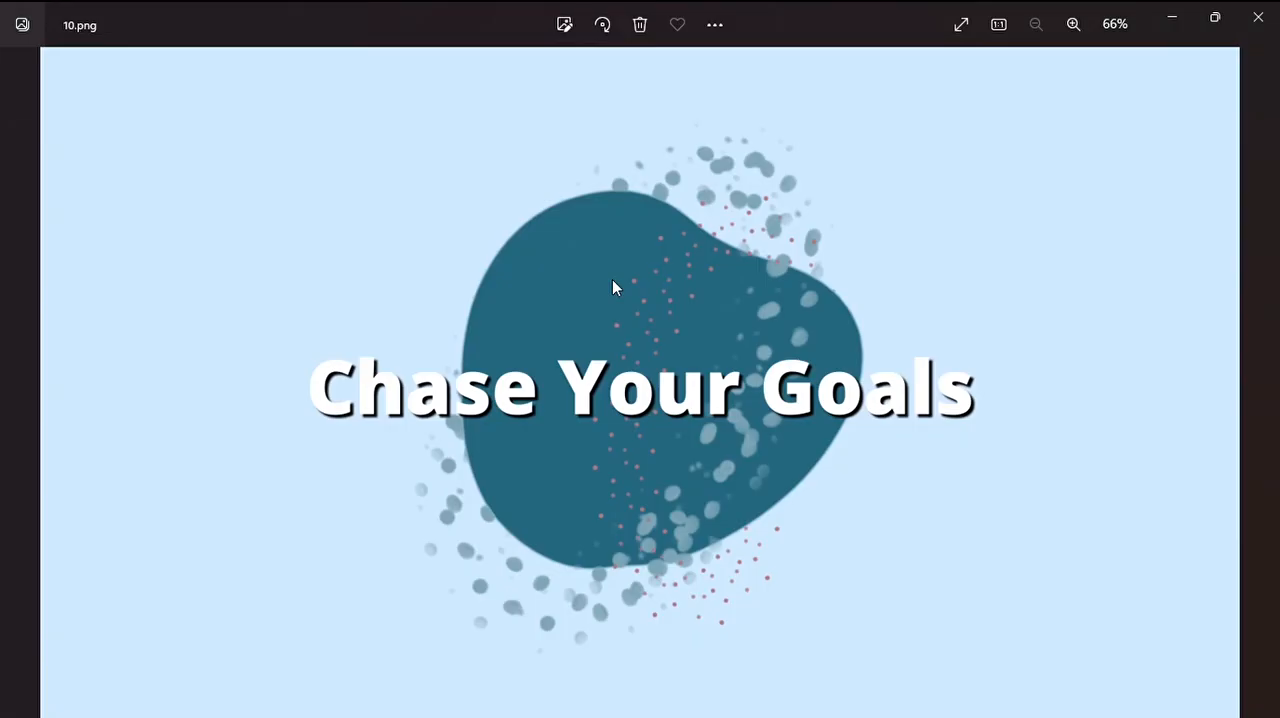
key("Right")
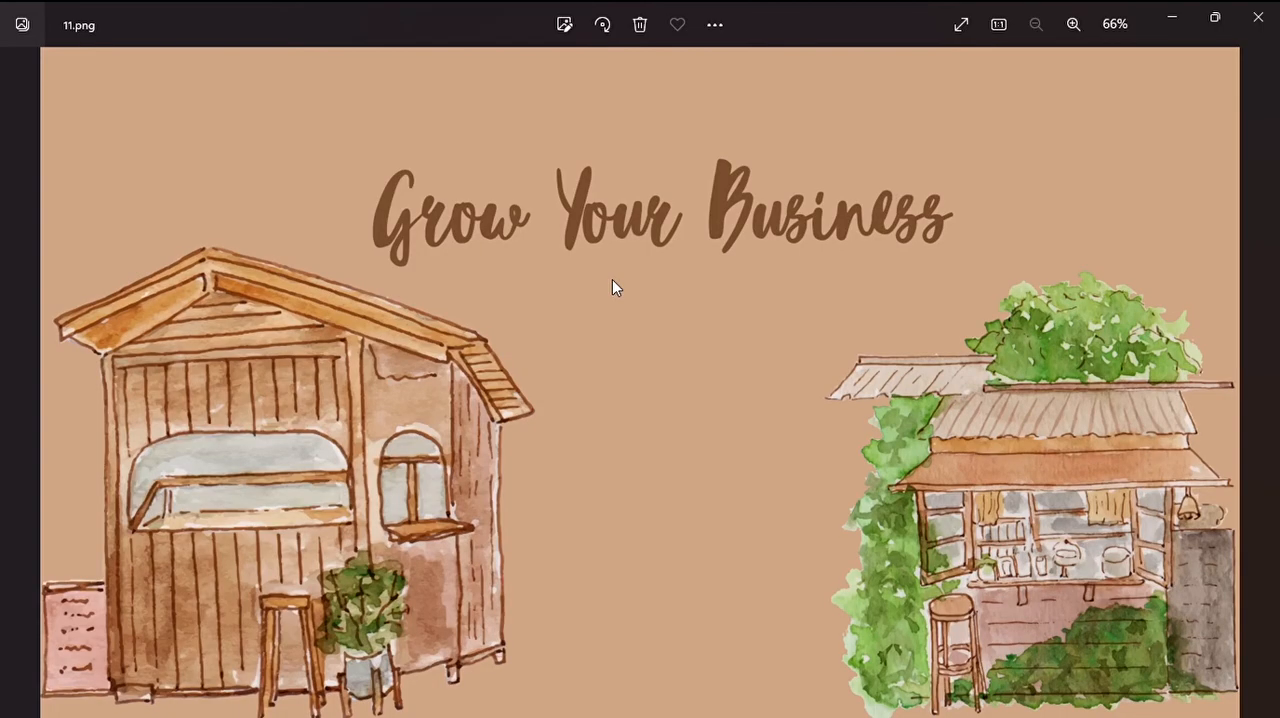
key("Right")
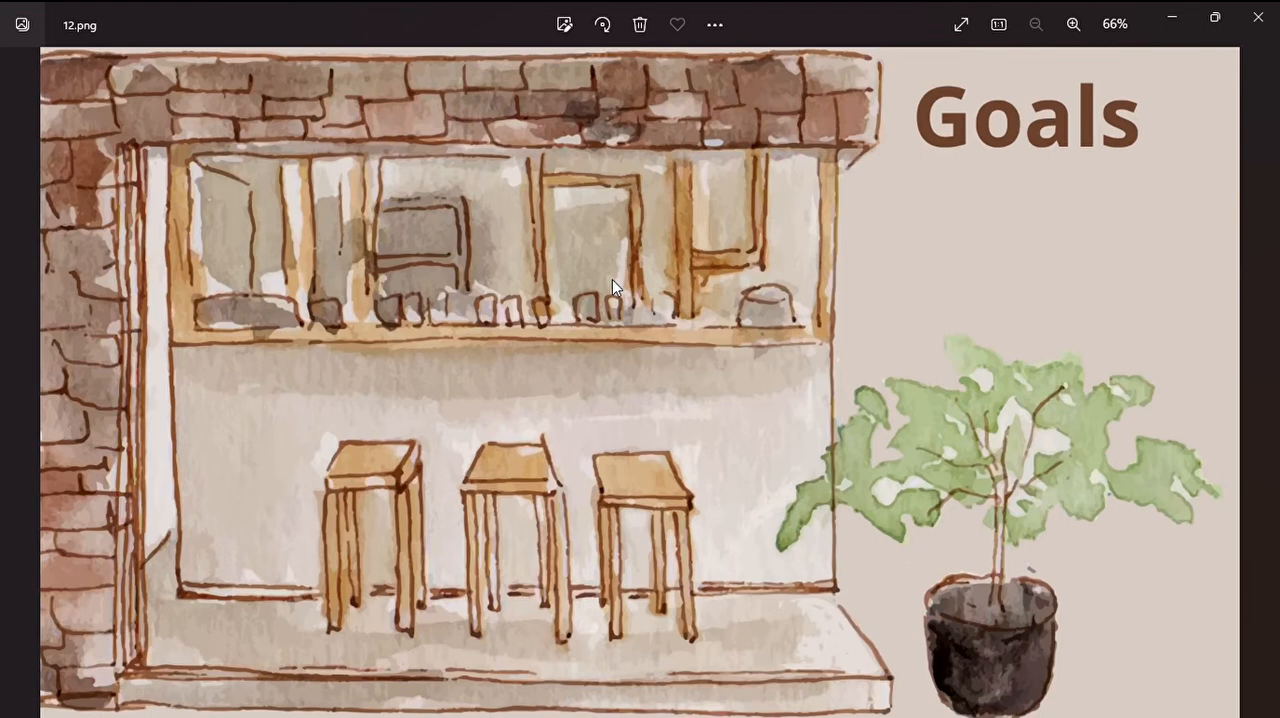
key("Right")
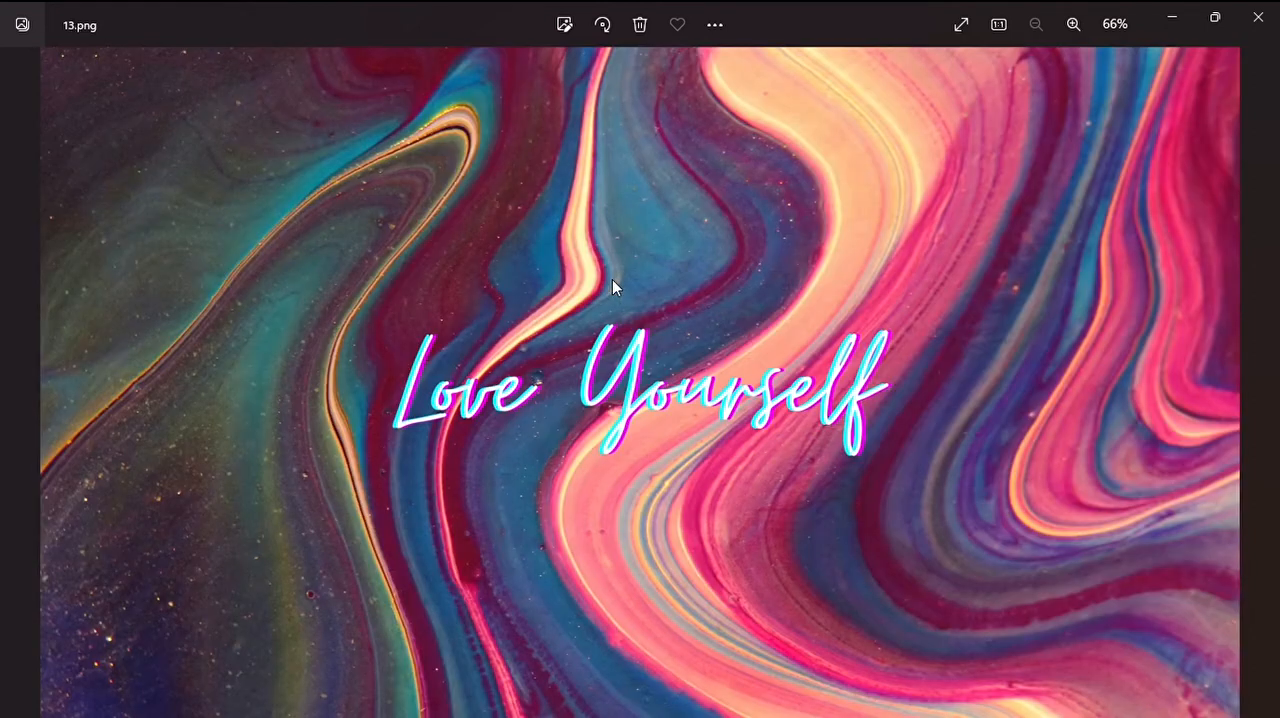
Revisit the exported wallpapers just before 13.png, including the "Goals" image, and return to the "Love Yourself" image.
key("Left")
key("Left")
key("Left")
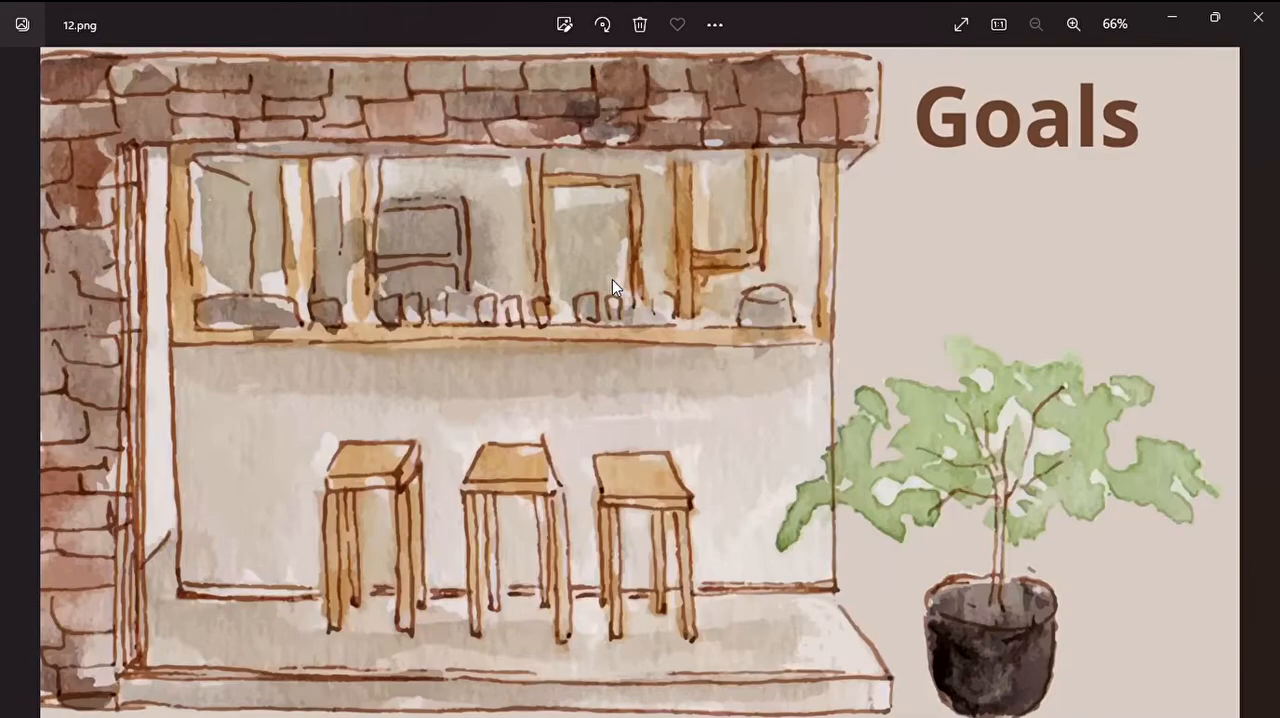
key("Right")
key("Right")
key("Right")
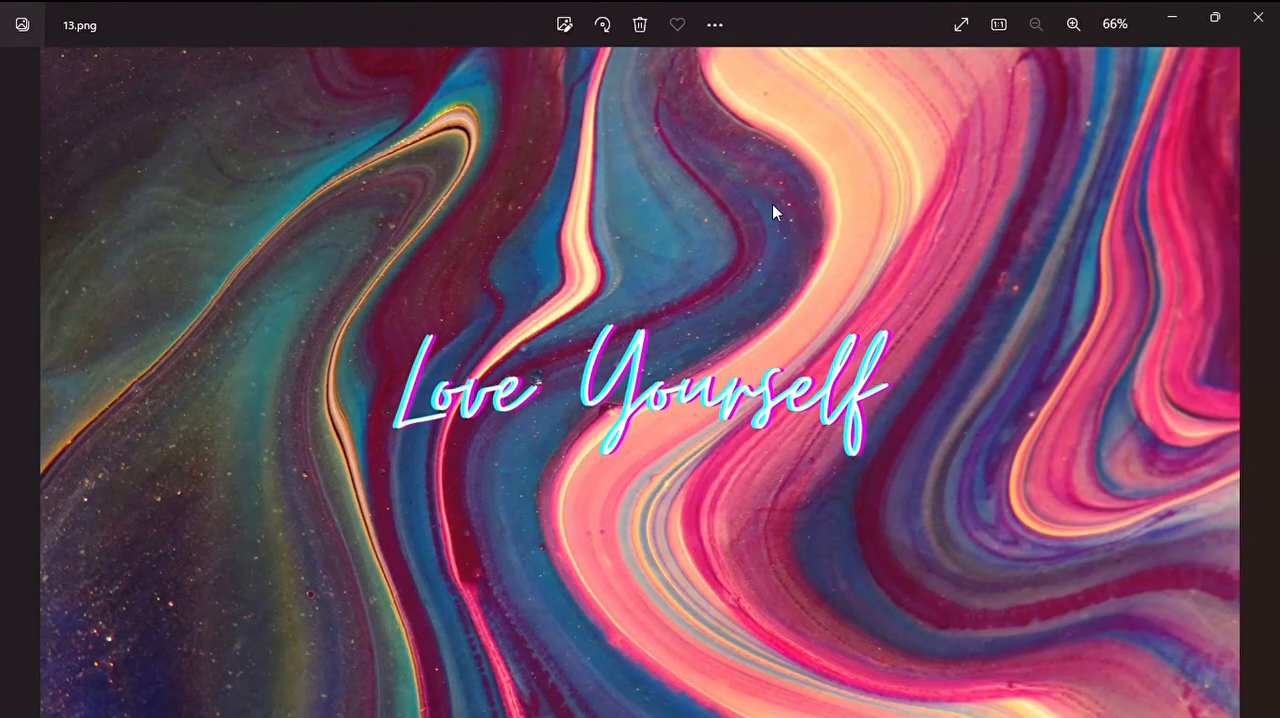